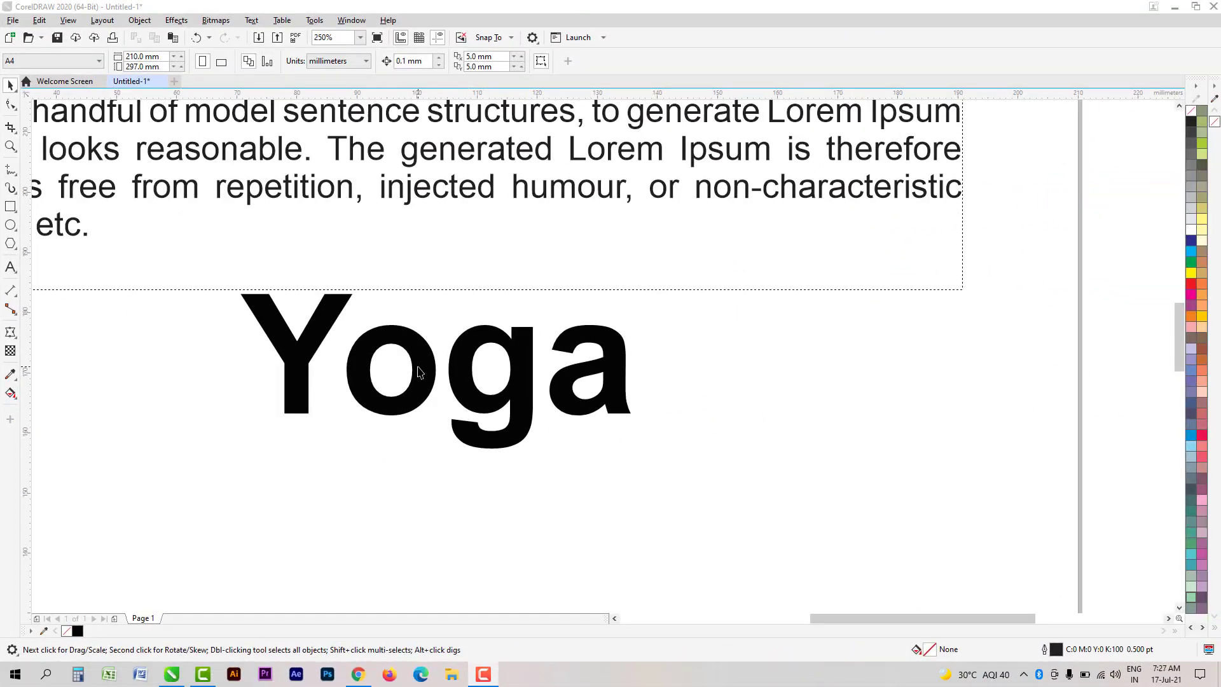
Step: Underline the Yoga text and trace its underline with a straight horizontal Freehand line about 66 mm long
{"action": "left_click", "coordinate": [419, 372]}
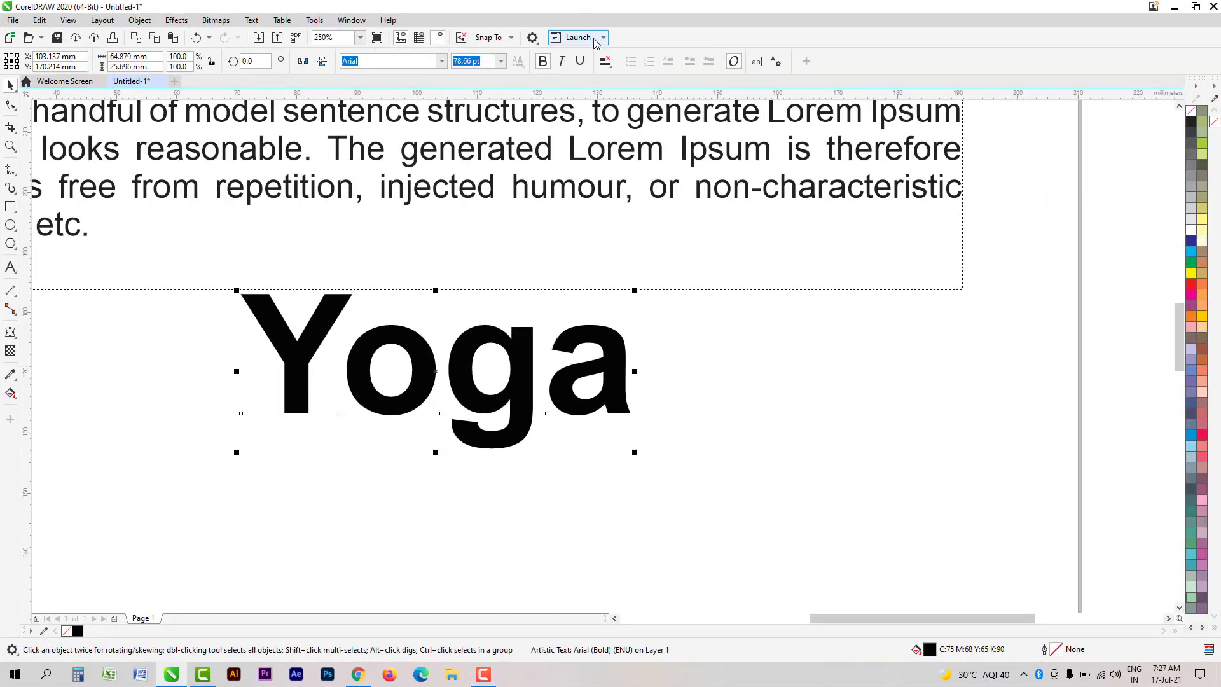
{"action": "left_click", "coordinate": [581, 61]}
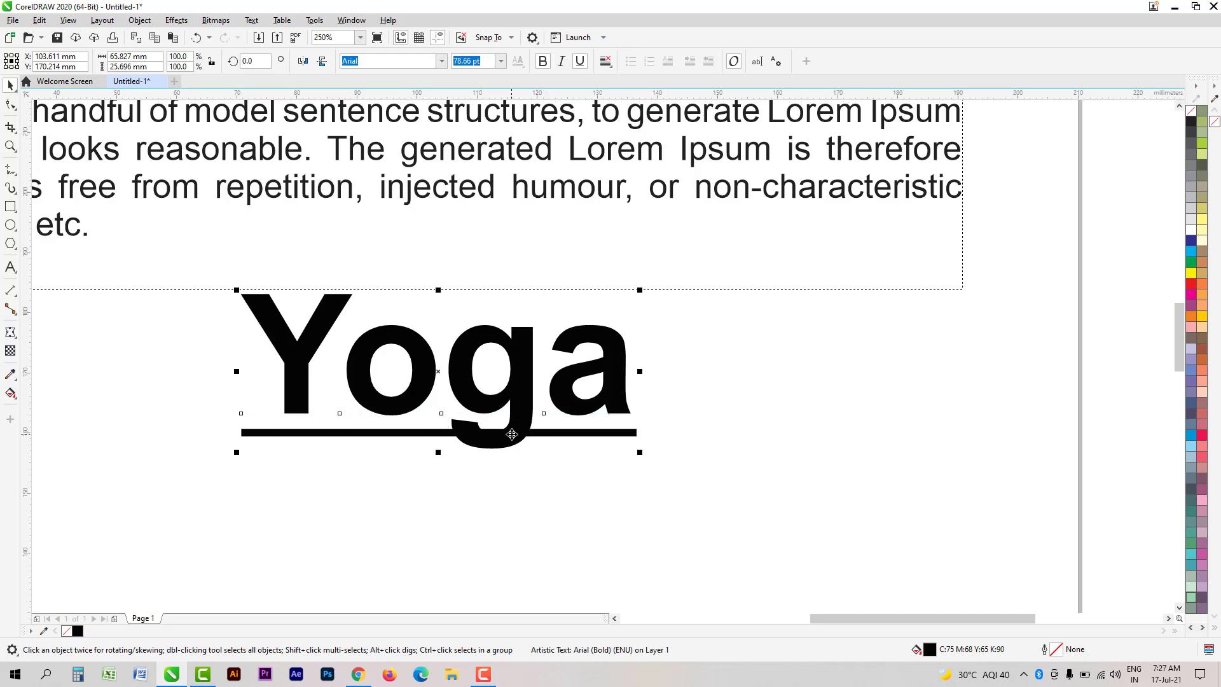
{"action": "key", "text": "F5"}
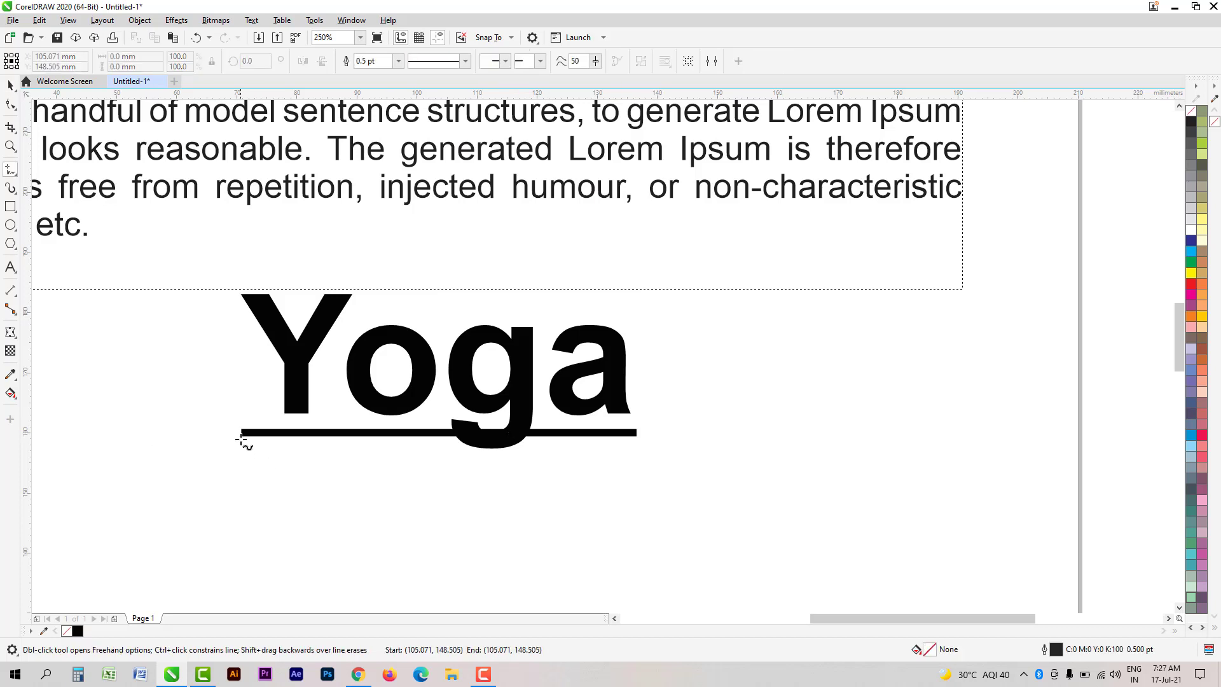
{"action": "left_click", "coordinate": [241, 433]}
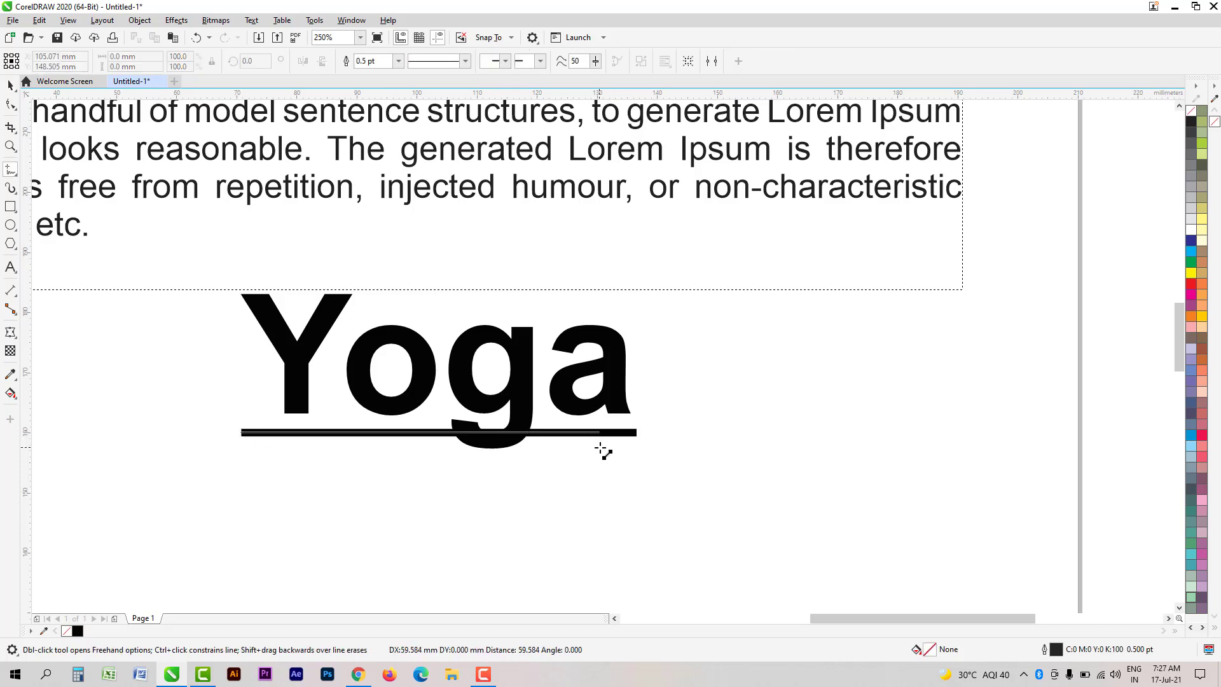
{"action": "left_click", "coordinate": [635, 445], "text": "ctrl"}
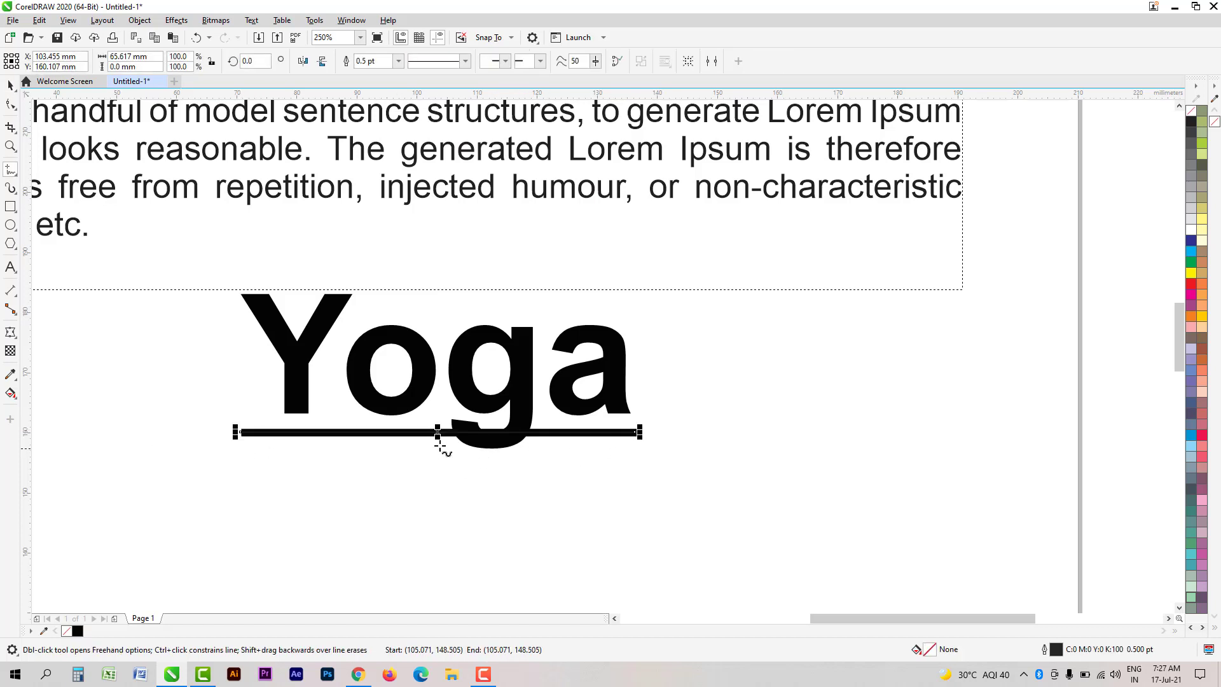
Step: Move the traced line just below the text underline and set its outline width to 3.2 pt
{"action": "left_click_drag", "start_coordinate": [439, 432], "coordinate": [439, 466]}
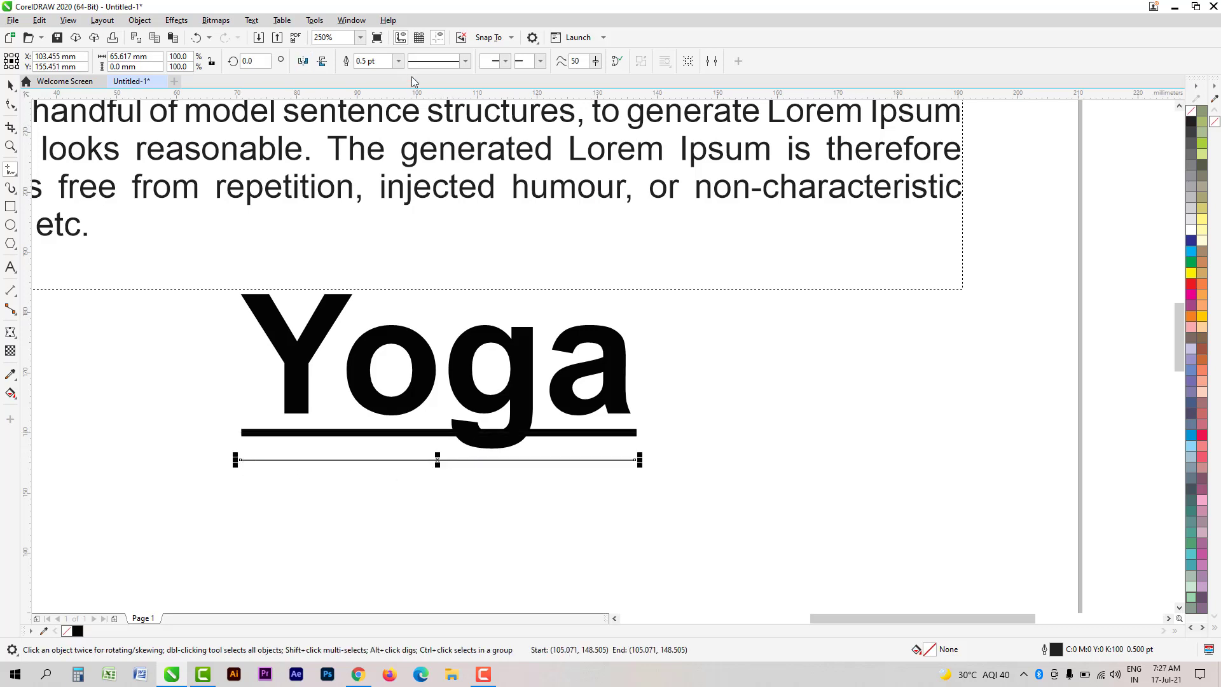
{"action": "left_click", "coordinate": [398, 61]}
{"action": "left_click", "coordinate": [375, 132]}
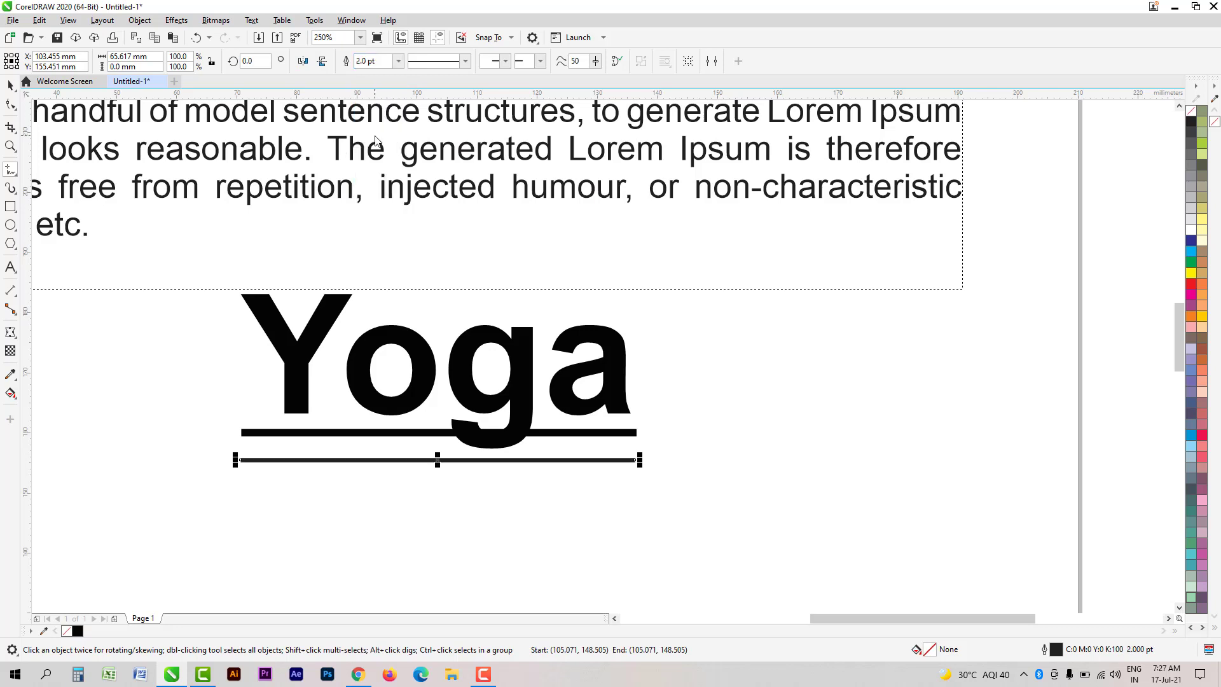
{"action": "left_click", "coordinate": [398, 60]}
{"action": "left_click", "coordinate": [378, 152]}
{"action": "left_click", "coordinate": [391, 59]}
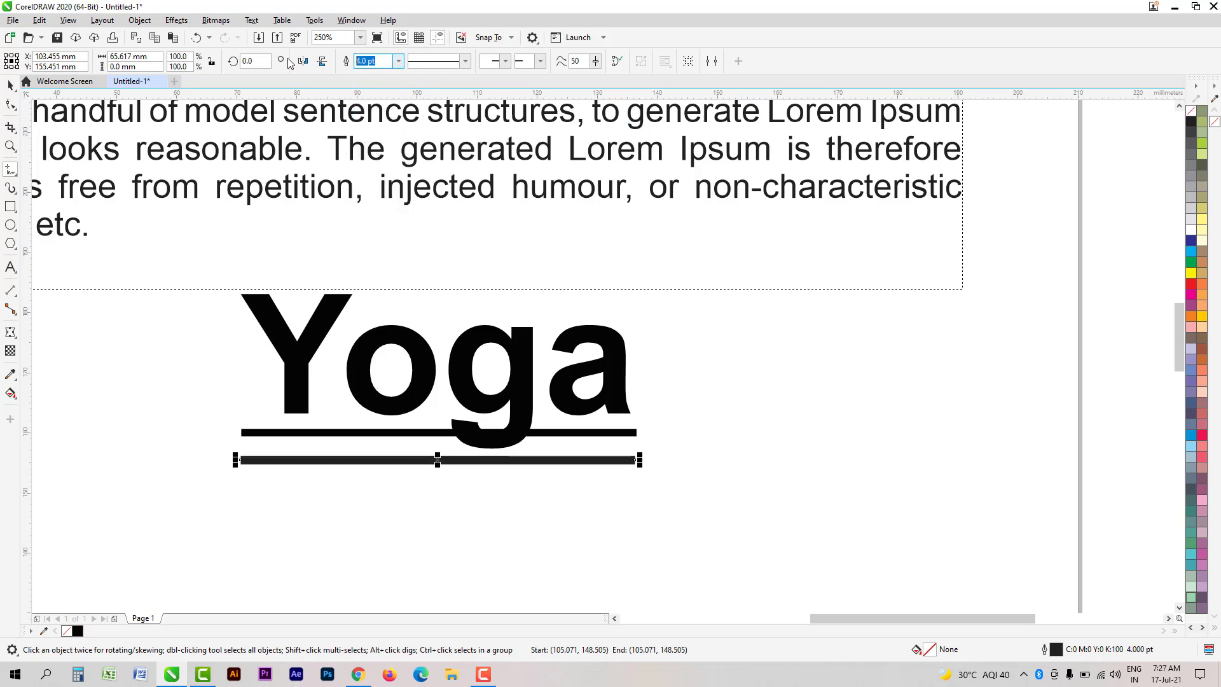
{"action": "type", "text": "3.5"}
{"action": "key", "text": "Return"}
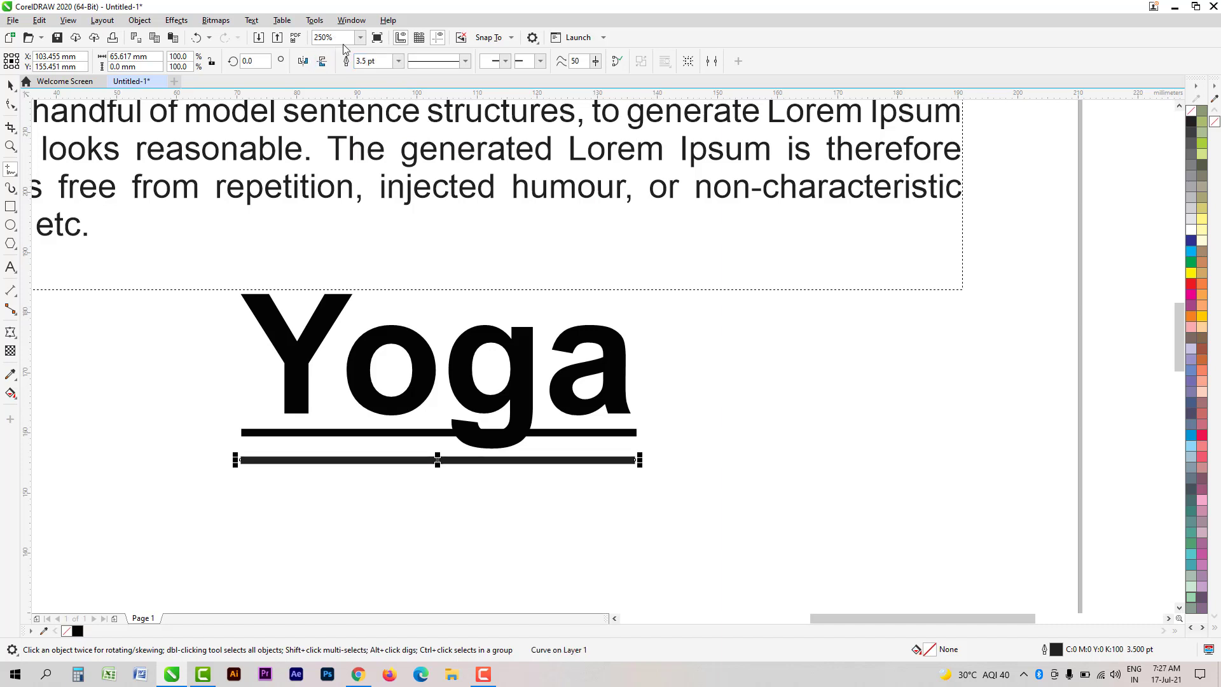
{"action": "type", "text": "3.2"}
{"action": "key", "text": "Return"}
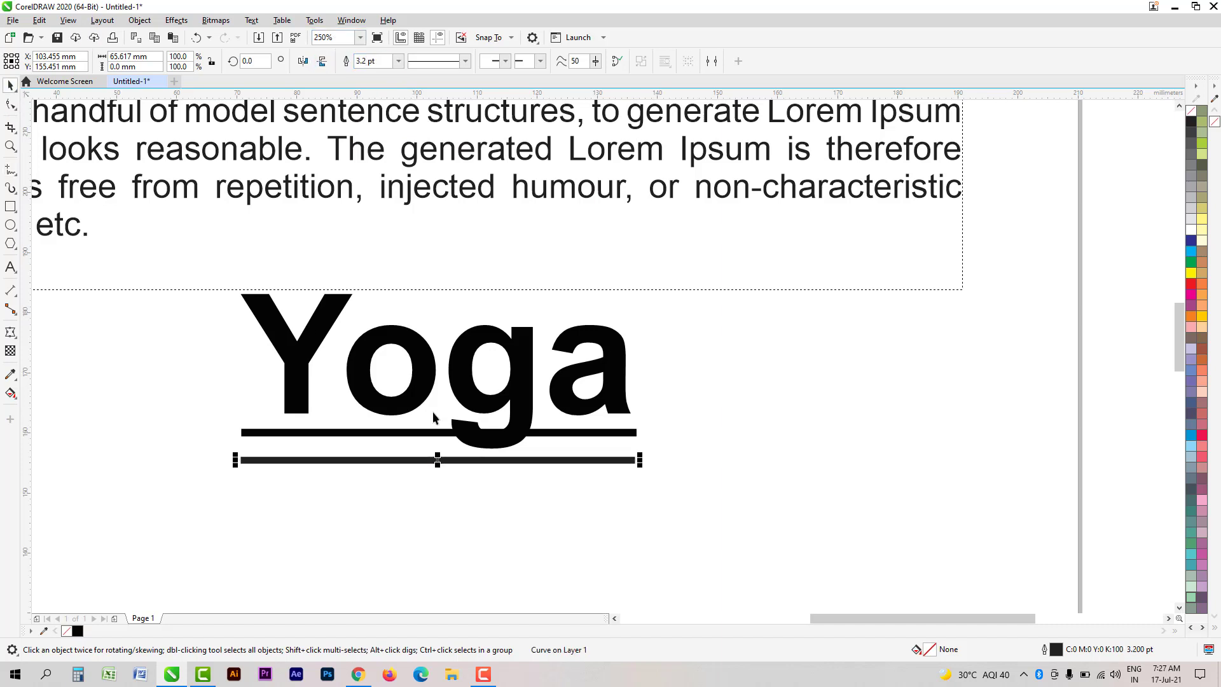
Step: Place the line over the Yoga underline and remove the underline formatting from the text
{"action": "left_click_drag", "start_coordinate": [437, 459], "coordinate": [439, 433]}
{"action": "left_click", "coordinate": [518, 356]}
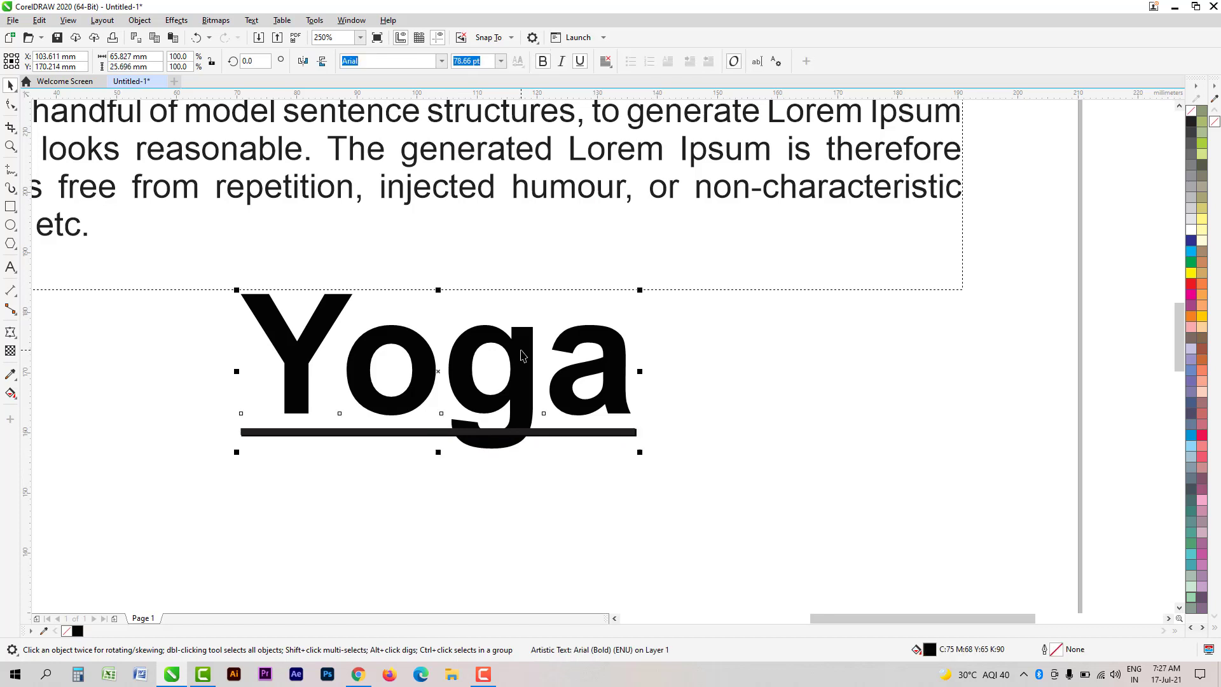
{"action": "left_click", "coordinate": [563, 62]}
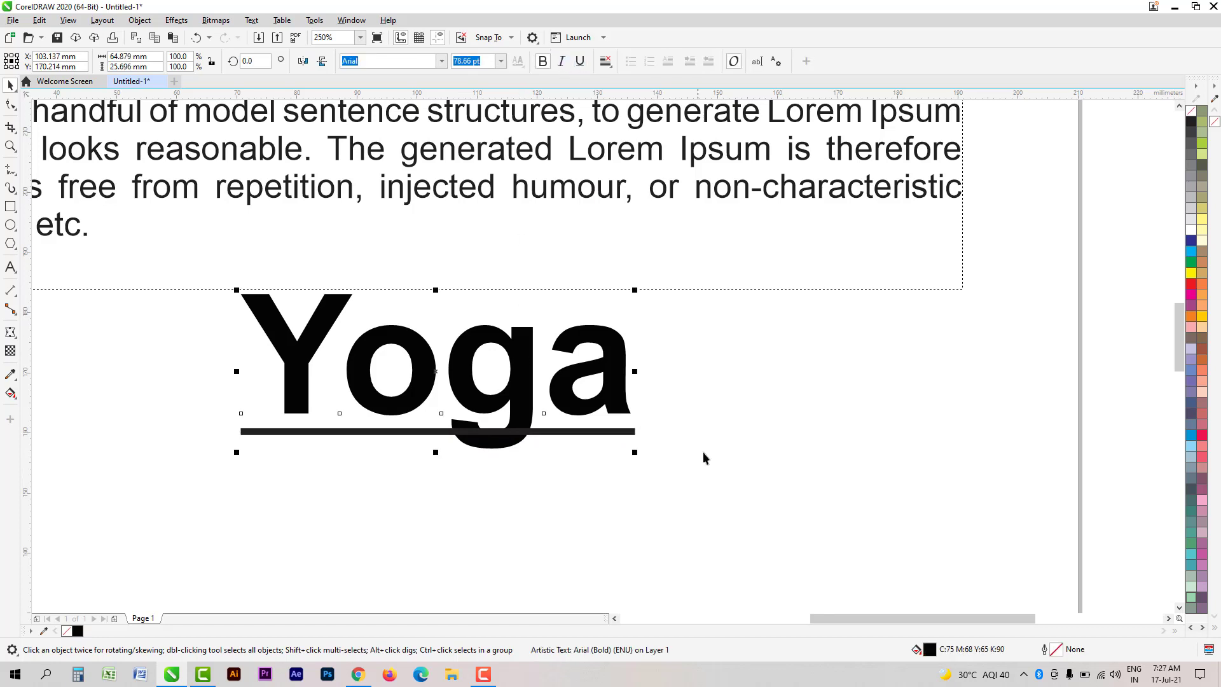
Step: Shorten the line to end just before the letter g and add a short matching segment under the letter a
{"action": "left_click", "coordinate": [621, 433]}
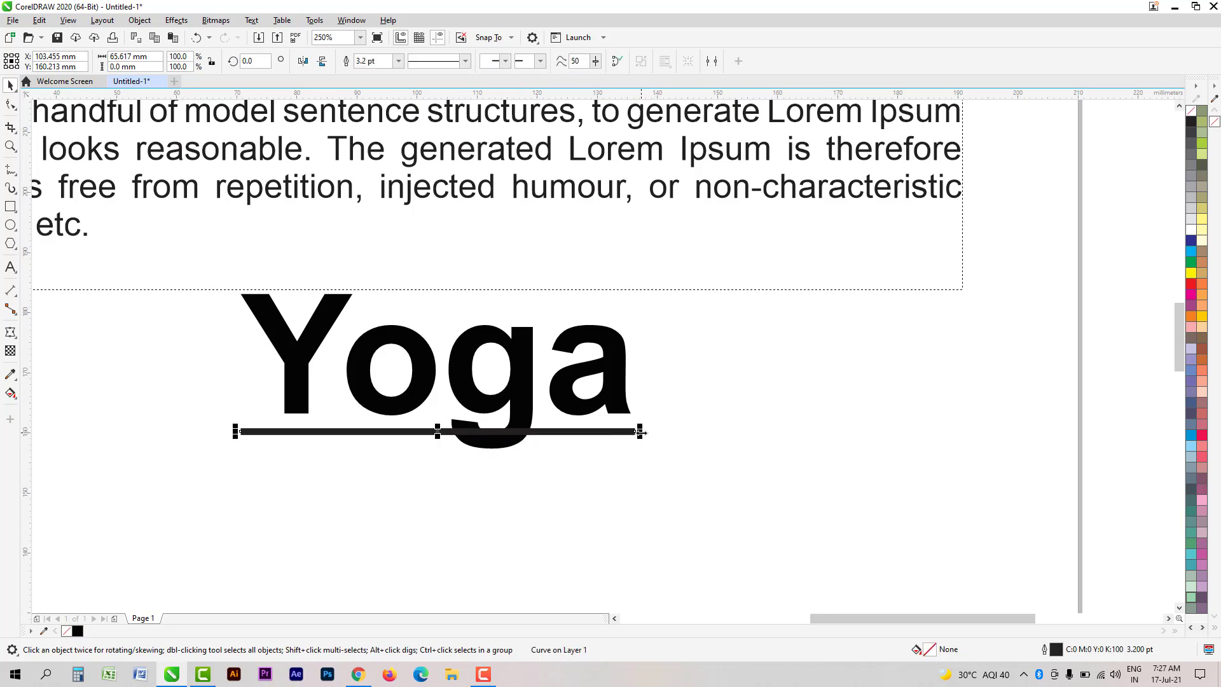
{"action": "left_click_drag", "start_coordinate": [638, 431], "coordinate": [450, 431]}
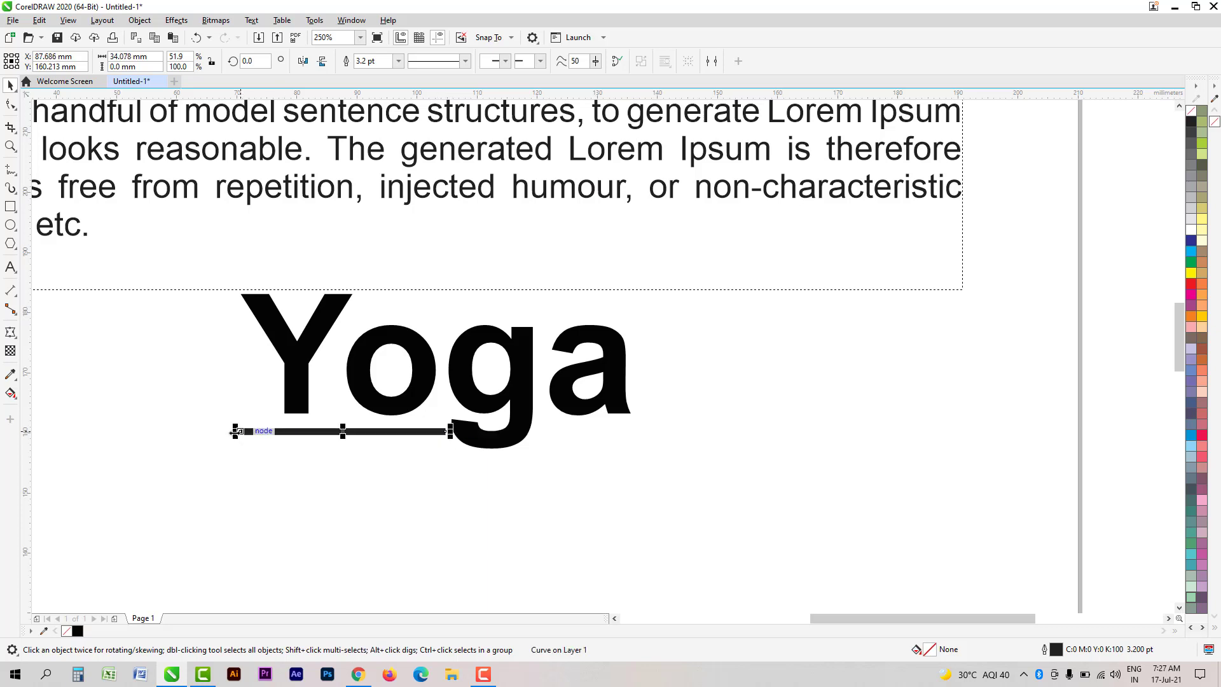
{"action": "left_click_drag", "start_coordinate": [235, 431], "coordinate": [623, 460]}
{"action": "right_click", "coordinate": [623, 460]}
{"action": "left_click_drag", "start_coordinate": [440, 432], "coordinate": [529, 437]}
{"action": "left_click", "coordinate": [1093, 344]}
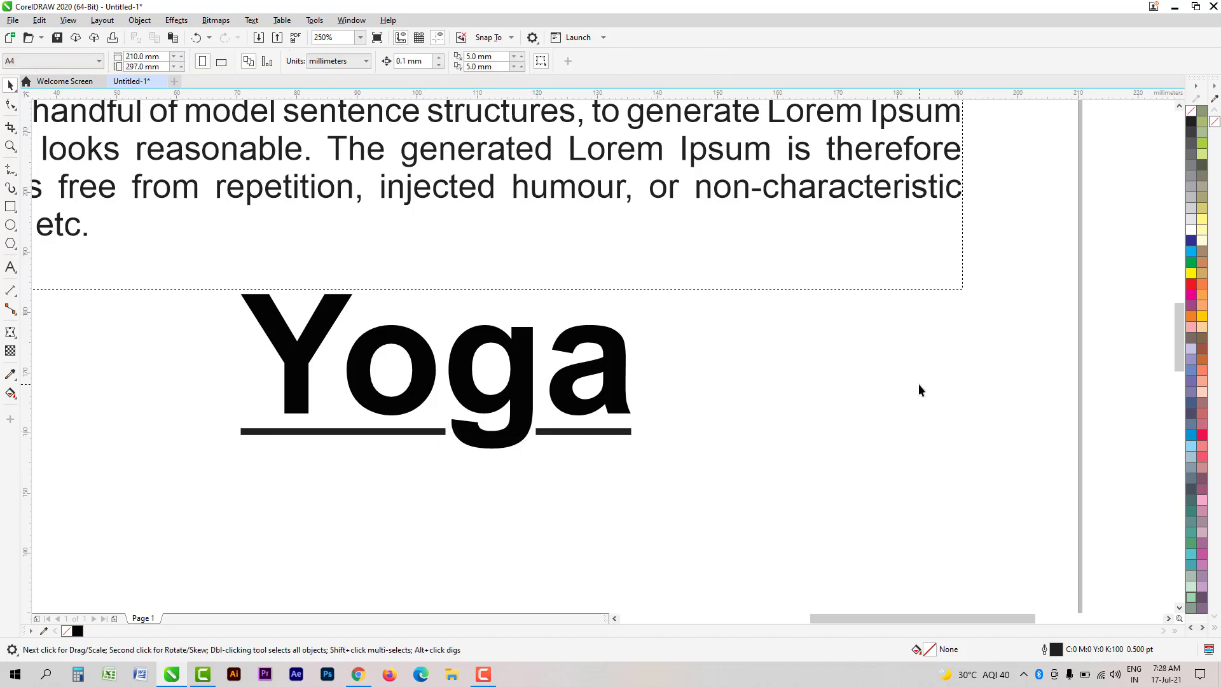
Step: Delete the Yoga text together with its two underline segments
{"action": "scroll", "coordinate": [518, 398], "scroll_direction": "down", "scroll_amount": 5}
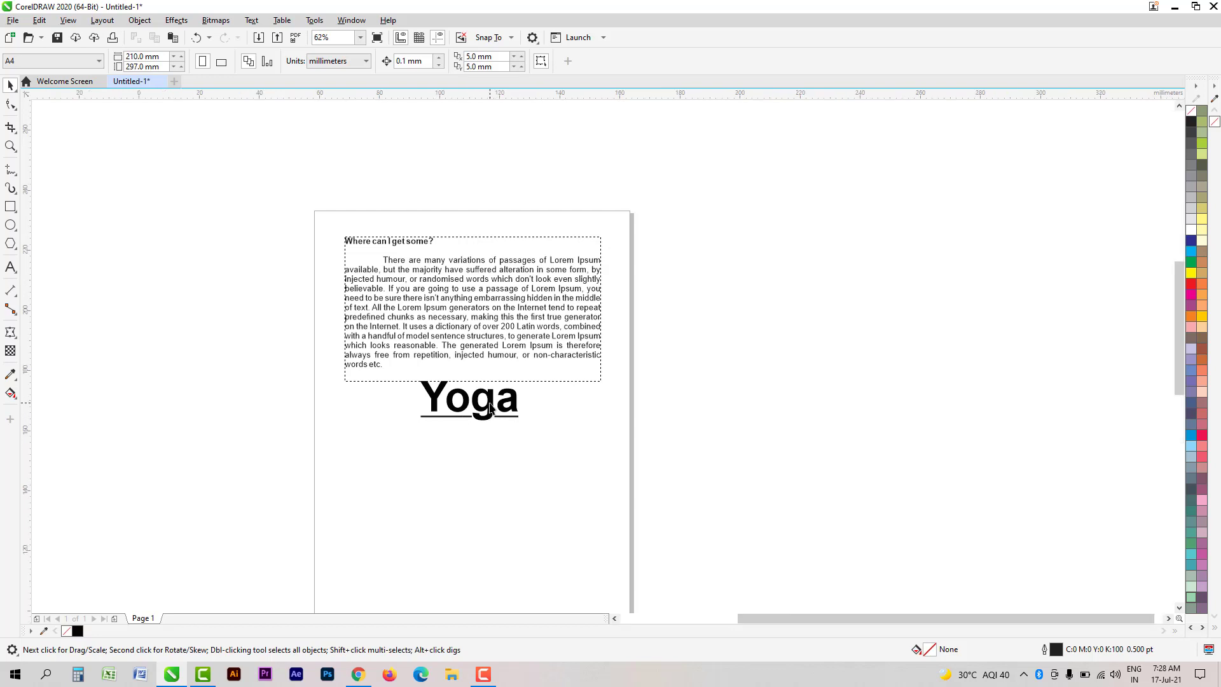
{"action": "scroll", "coordinate": [490, 407], "scroll_direction": "up", "scroll_amount": 3}
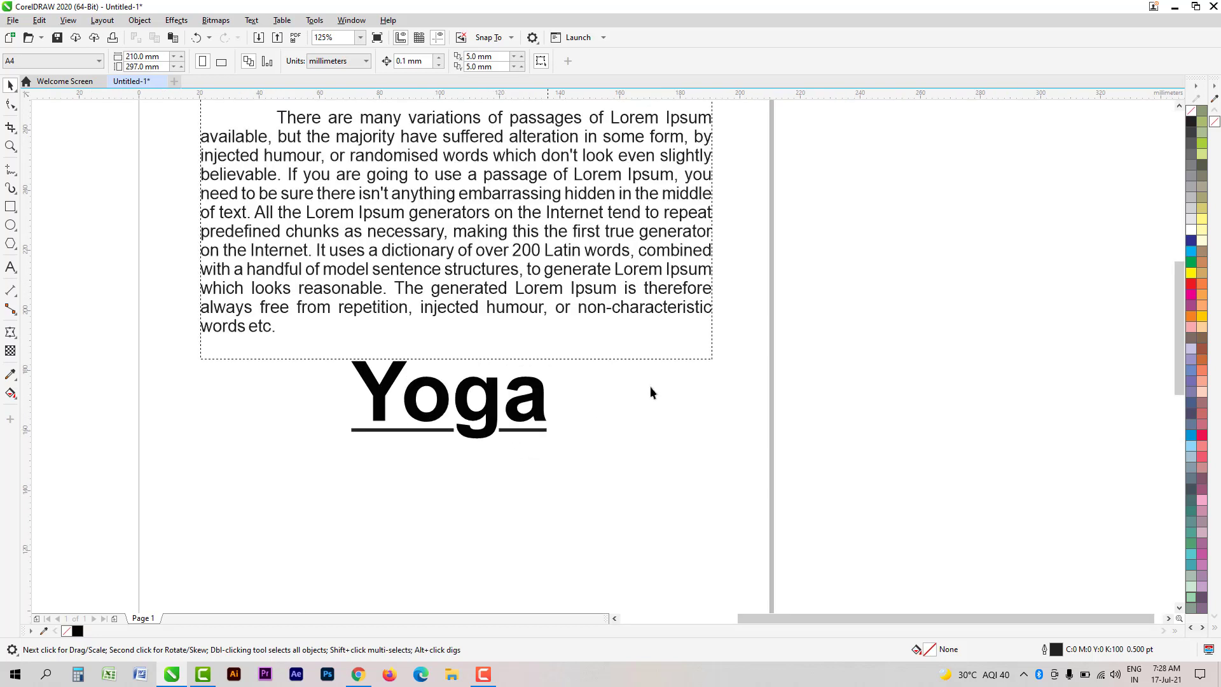
{"action": "left_click_drag", "start_coordinate": [822, 332], "coordinate": [208, 498]}
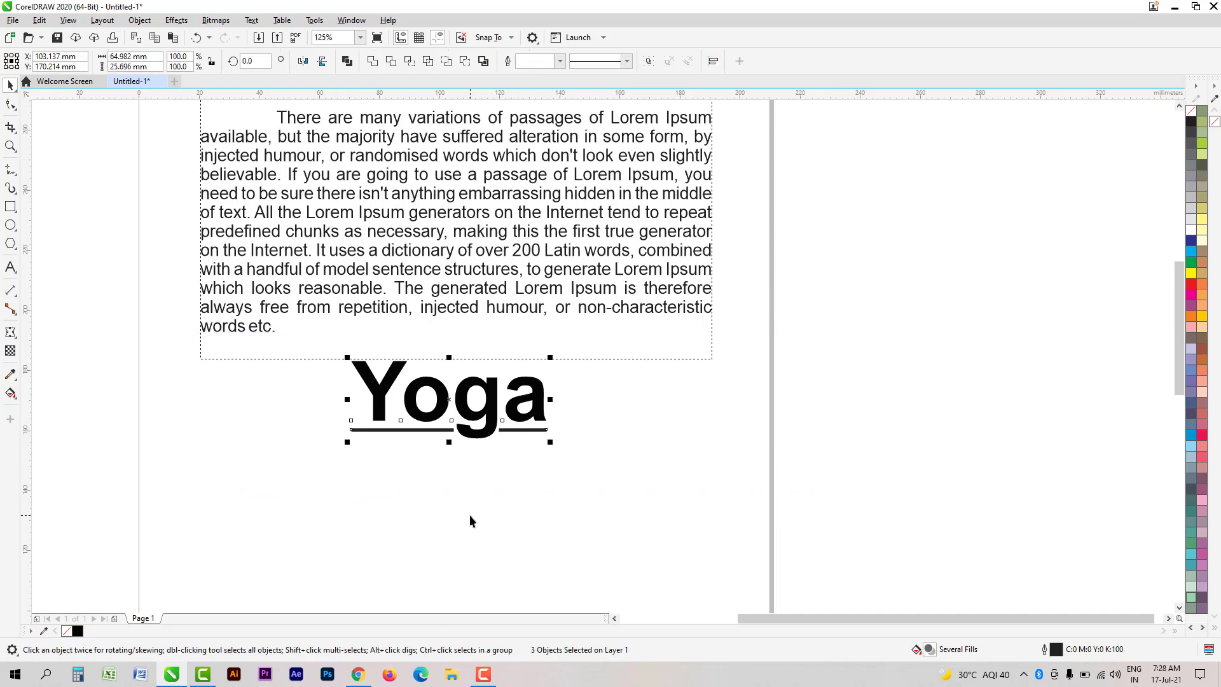
{"action": "key", "text": "Delete"}
{"action": "scroll", "coordinate": [470, 514], "scroll_direction": "down", "scroll_amount": 4}
{"action": "scroll", "coordinate": [453, 439], "scroll_direction": "up", "scroll_amount": 4}
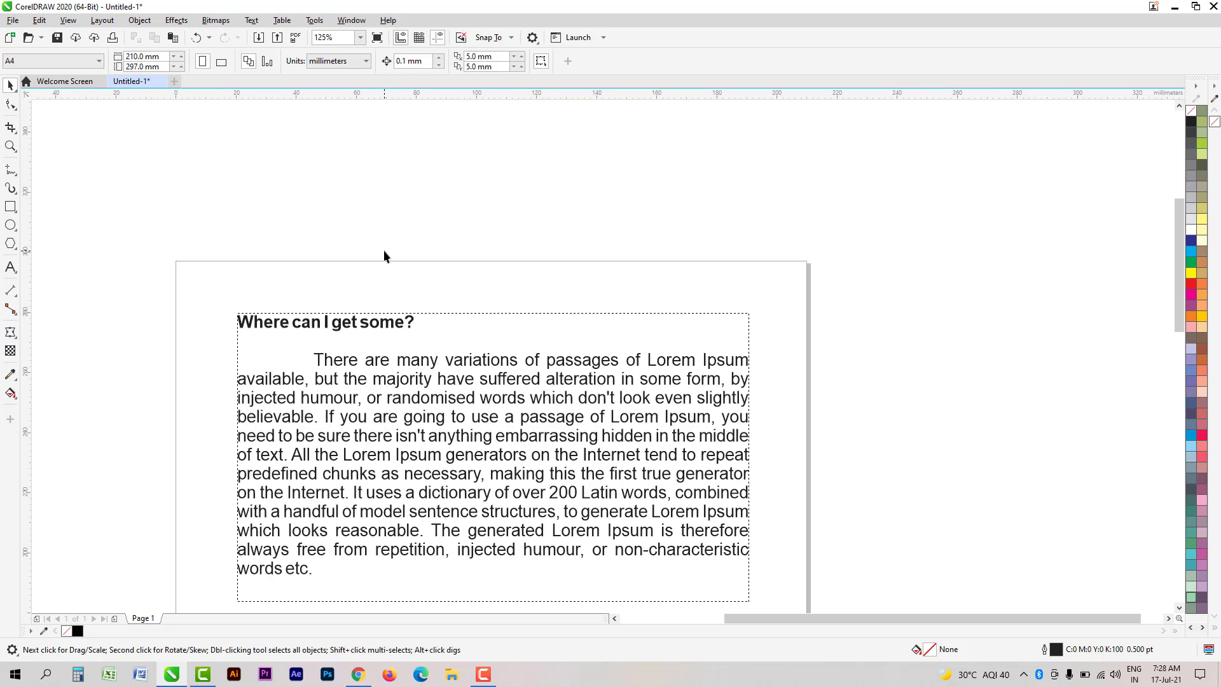
Step: Open the product help and try the links to the CorelDRAW 2020 and Corel PHOTO-PAINT 2020 user guides
{"action": "key", "text": "F1"}
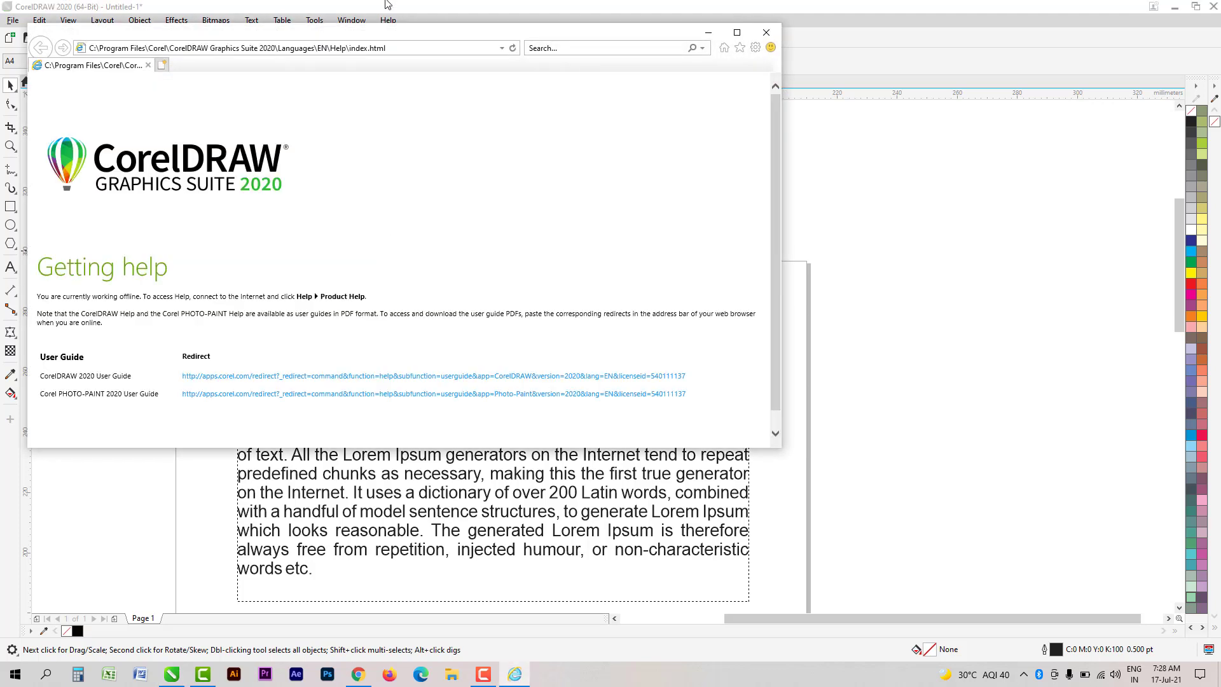
{"action": "double_click", "coordinate": [483, 36]}
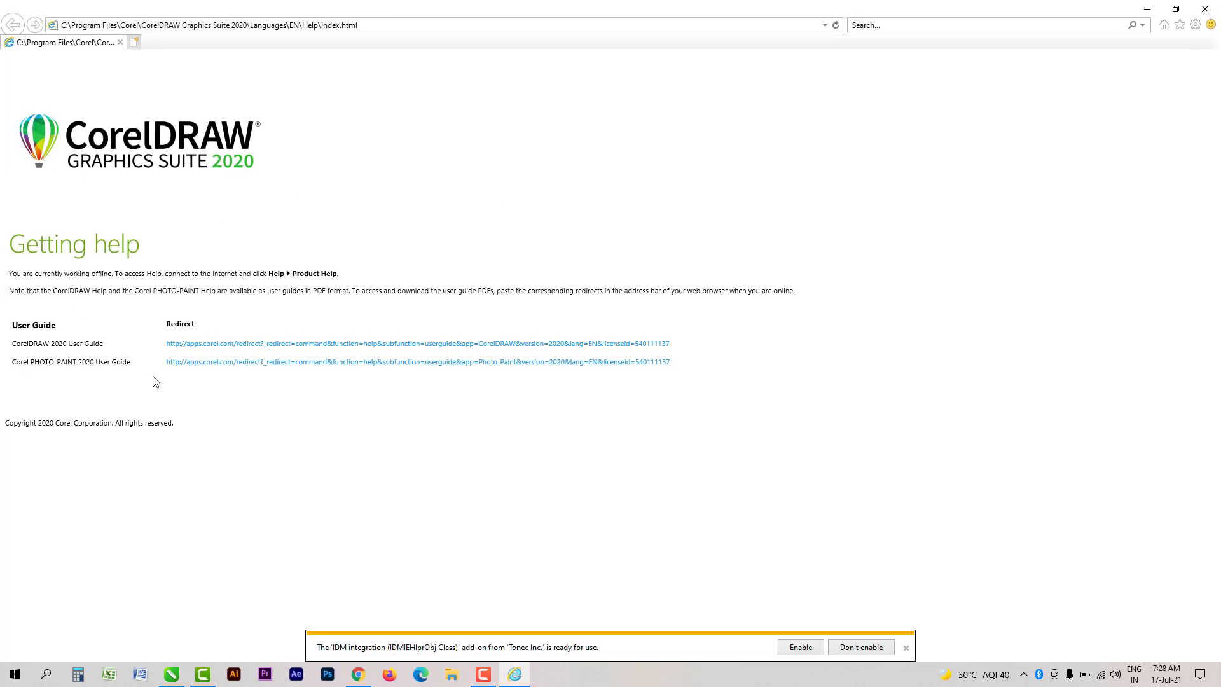
{"action": "left_click", "coordinate": [409, 345]}
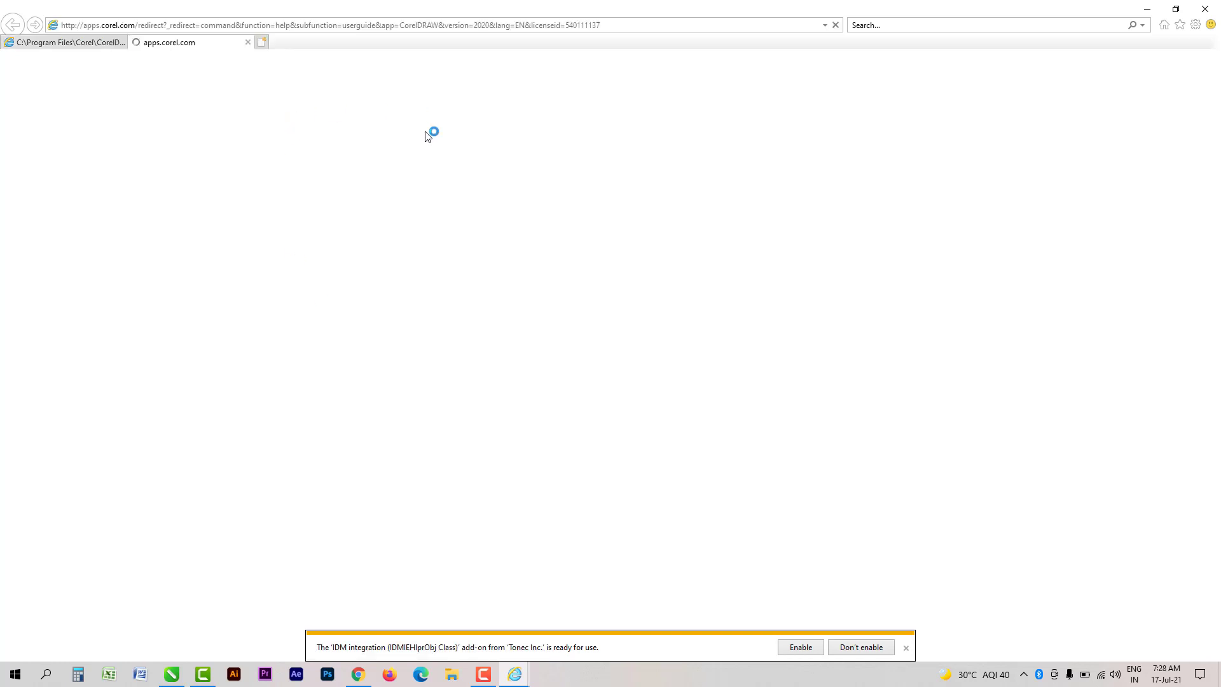
{"action": "left_click", "coordinate": [68, 42]}
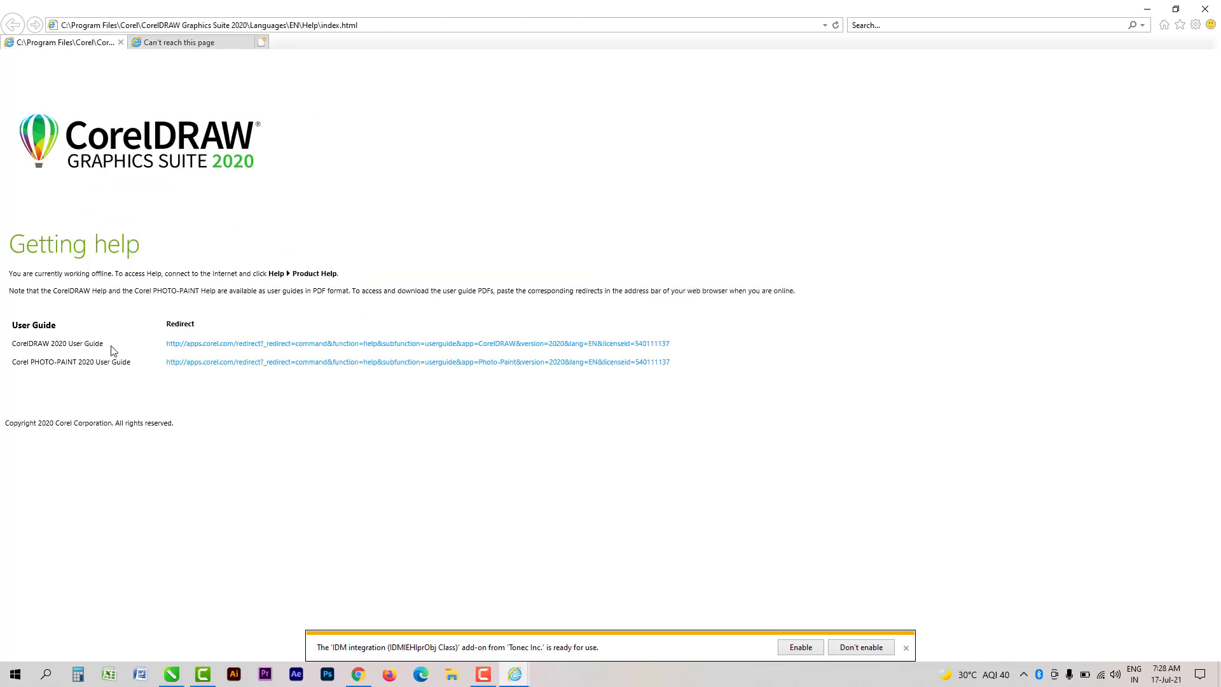
{"action": "left_click", "coordinate": [269, 362]}
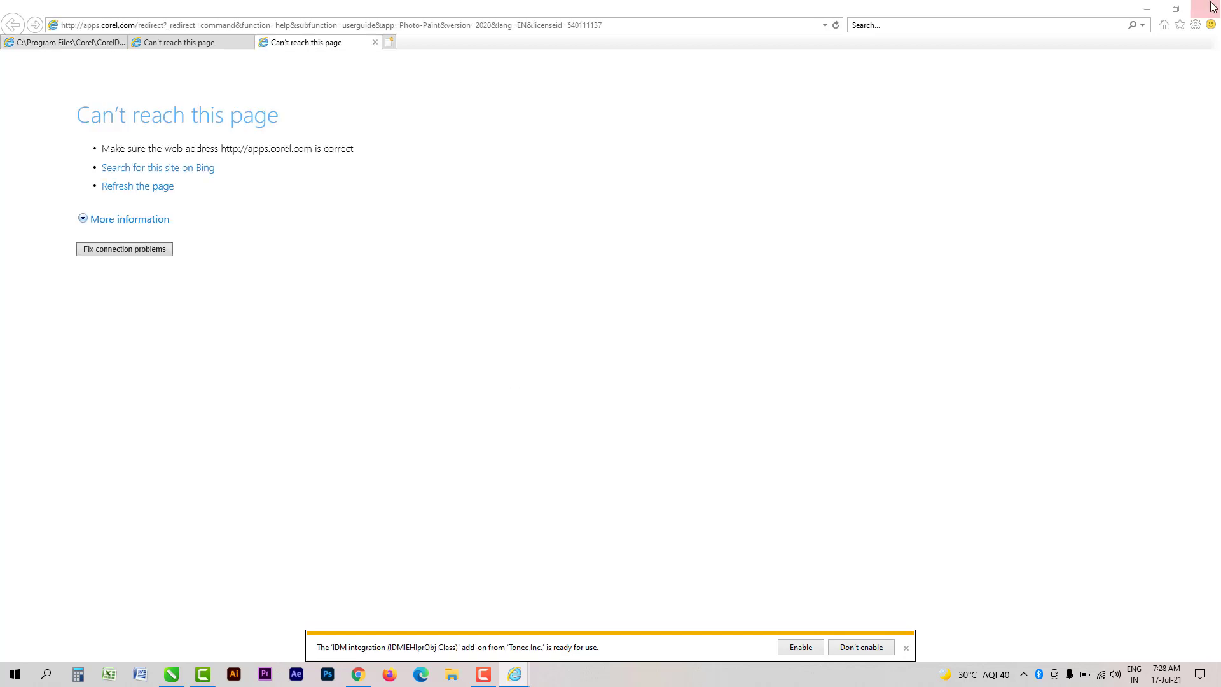
Step: Close the help browser with all its tabs, enabling the option to always close all tabs
{"action": "left_click", "coordinate": [1212, 7]}
{"action": "left_click", "coordinate": [545, 368]}
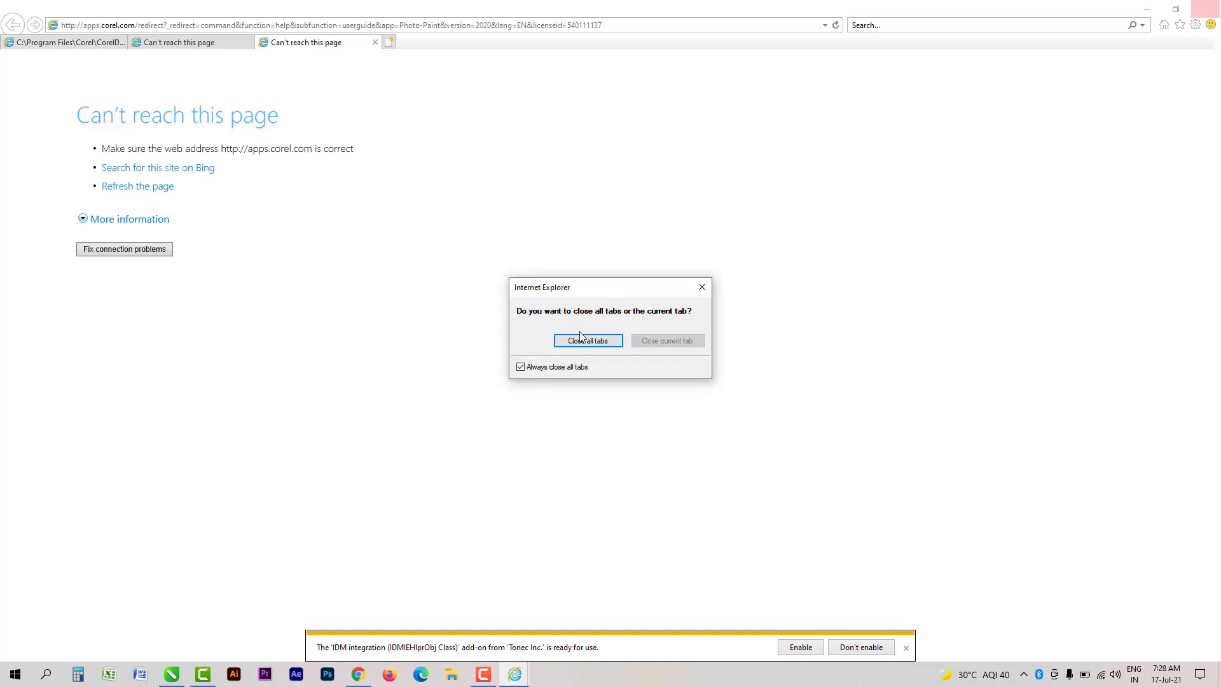
{"action": "left_click", "coordinate": [580, 338]}
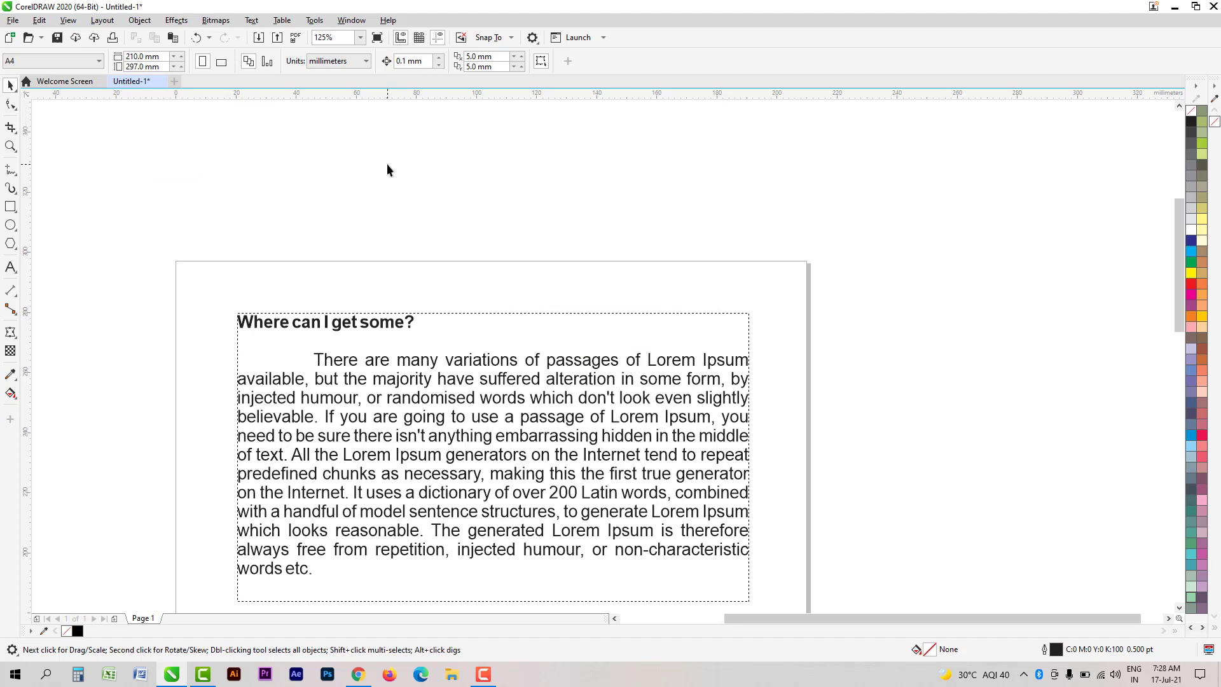
Step: Magnify the heading "Where can I get some?" with a one-shot zoom around it
{"action": "scroll", "coordinate": [358, 148], "scroll_direction": "down", "scroll_amount": 1}
{"action": "scroll", "coordinate": [337, 247], "scroll_direction": "up", "scroll_amount": 1}
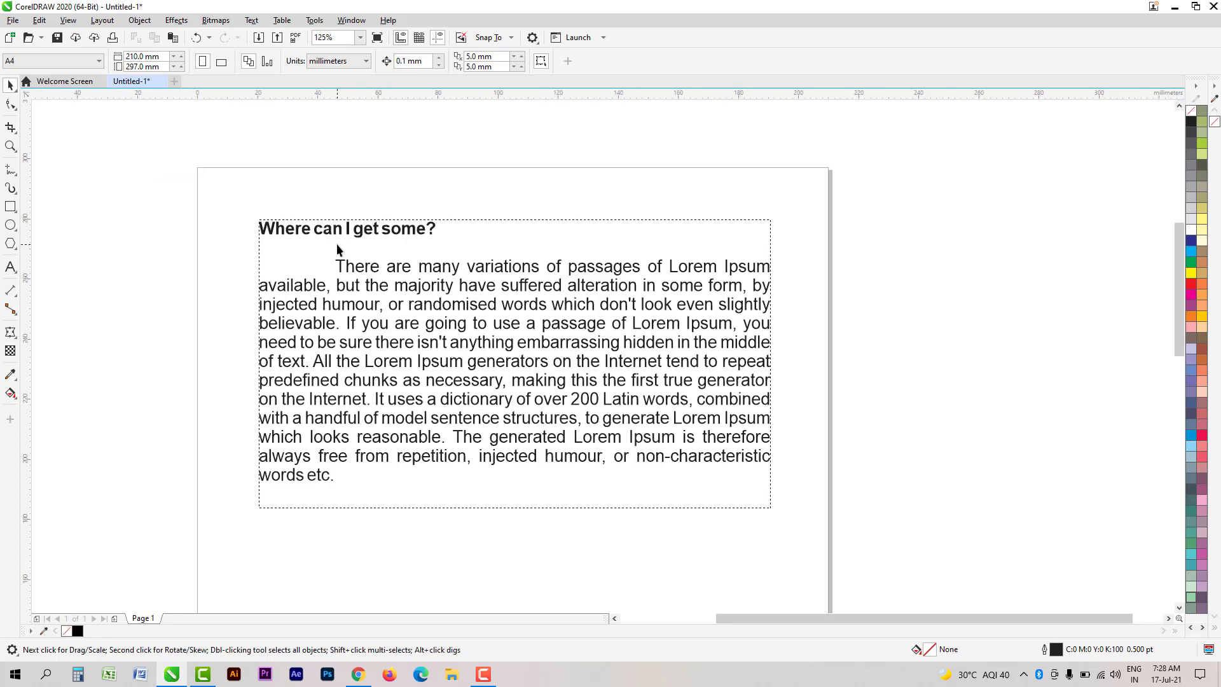
{"action": "key", "text": "F2"}
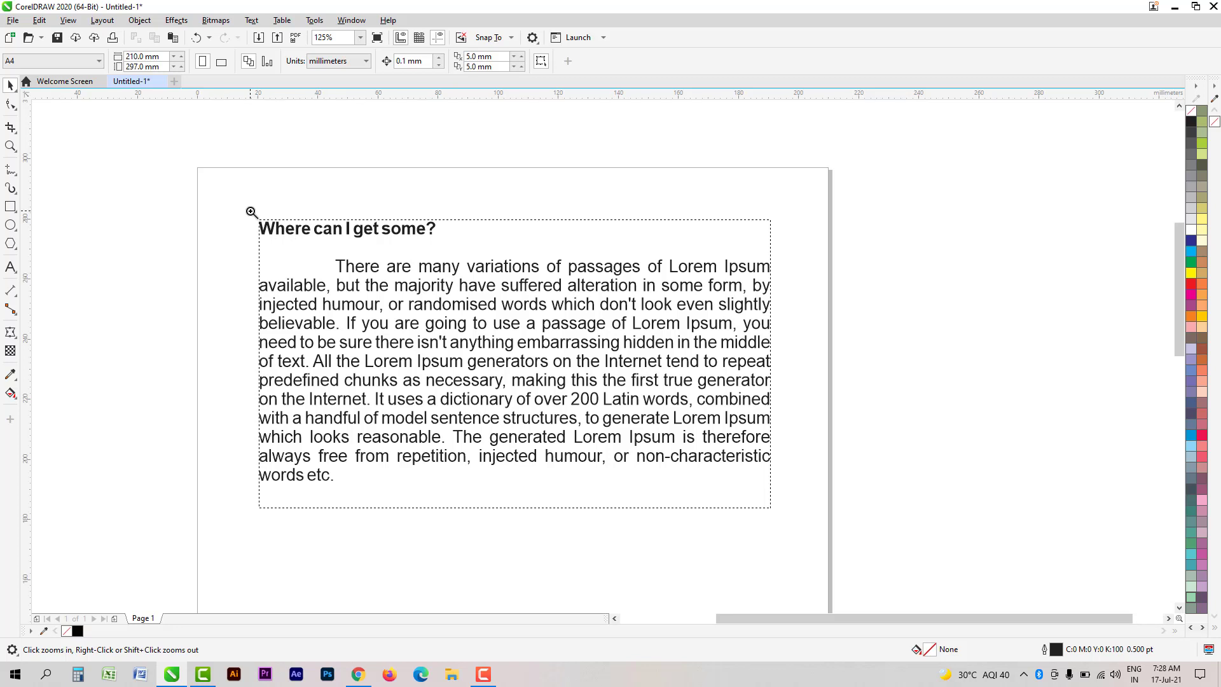
{"action": "left_click_drag", "start_coordinate": [251, 212], "coordinate": [468, 252]}
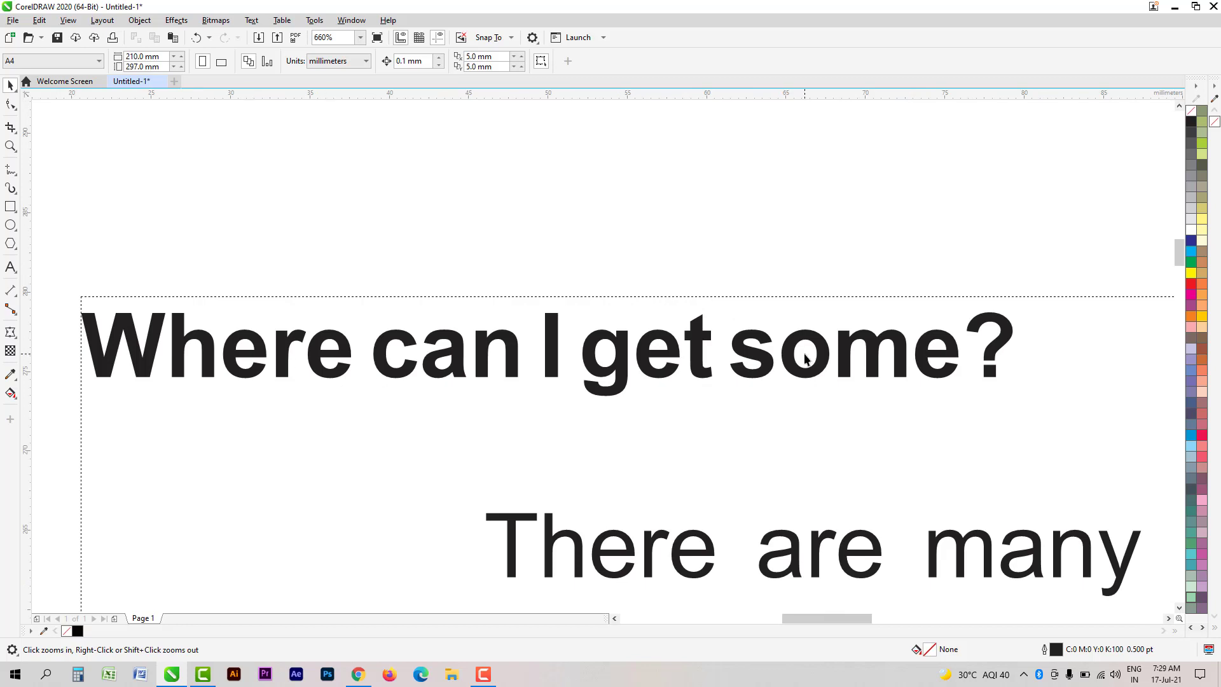
Step: Return to a wider page view and zoom in on the whole paragraph text frame
{"action": "scroll", "coordinate": [448, 234], "scroll_direction": "down", "scroll_amount": 2}
{"action": "scroll", "coordinate": [318, 214], "scroll_direction": "down", "scroll_amount": 6}
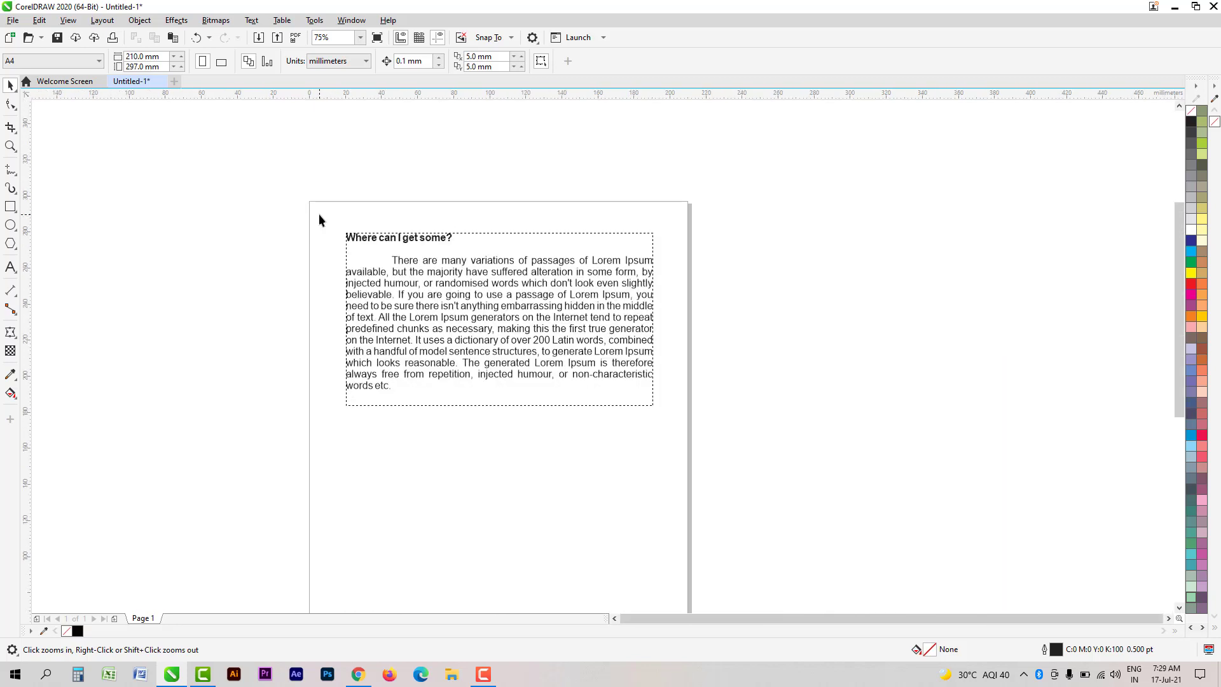
{"action": "left_click_drag", "start_coordinate": [341, 227], "coordinate": [666, 415]}
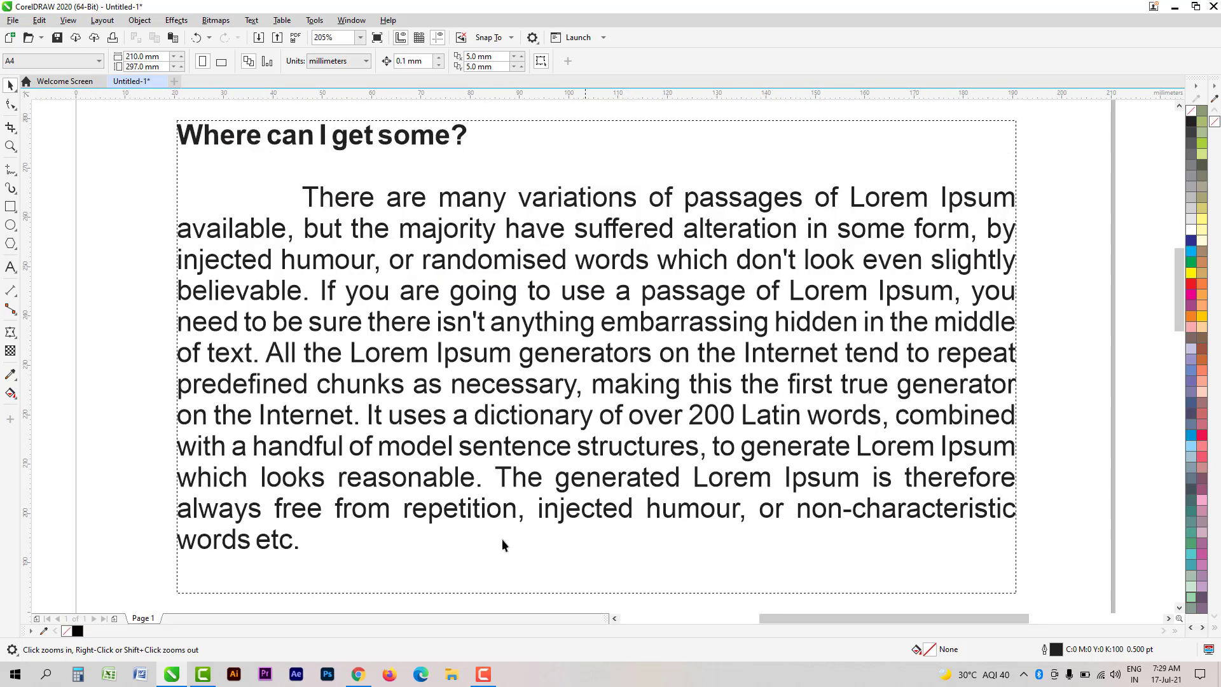
Step: Select the paragraph text frame, open the Views docker and use it to zoom in once to 100%
{"action": "scroll", "coordinate": [485, 355], "scroll_direction": "down", "scroll_amount": 4}
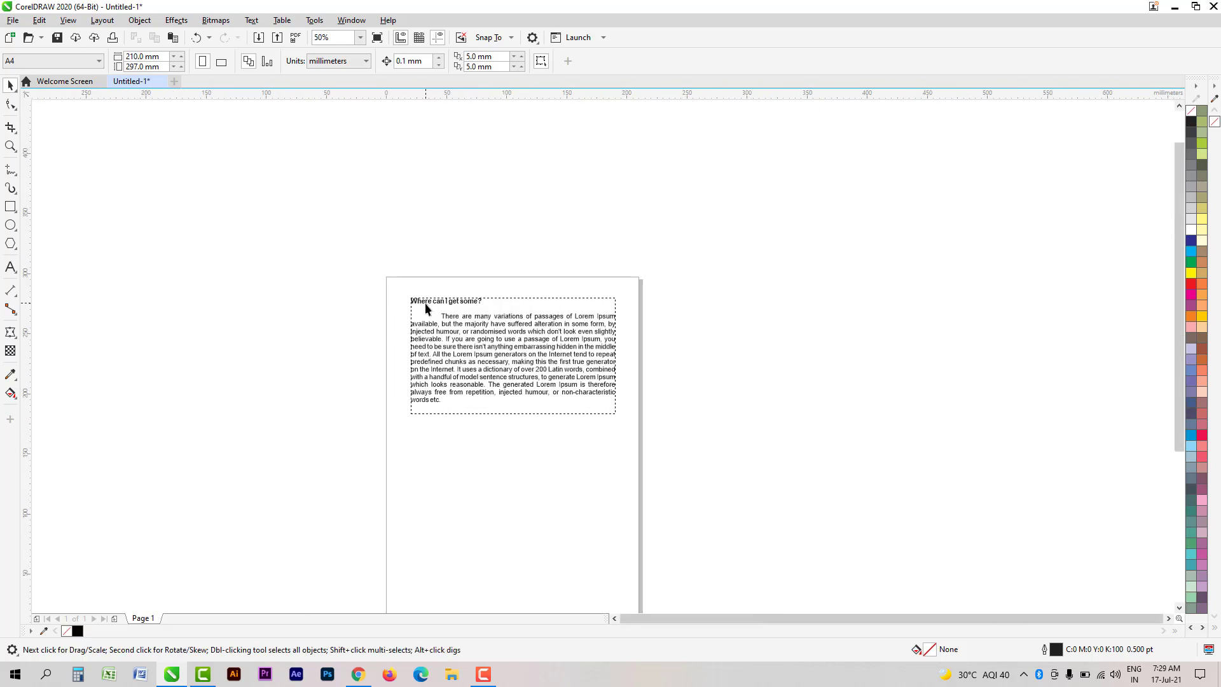
{"action": "left_click_drag", "start_coordinate": [660, 448], "coordinate": [658, 449]}
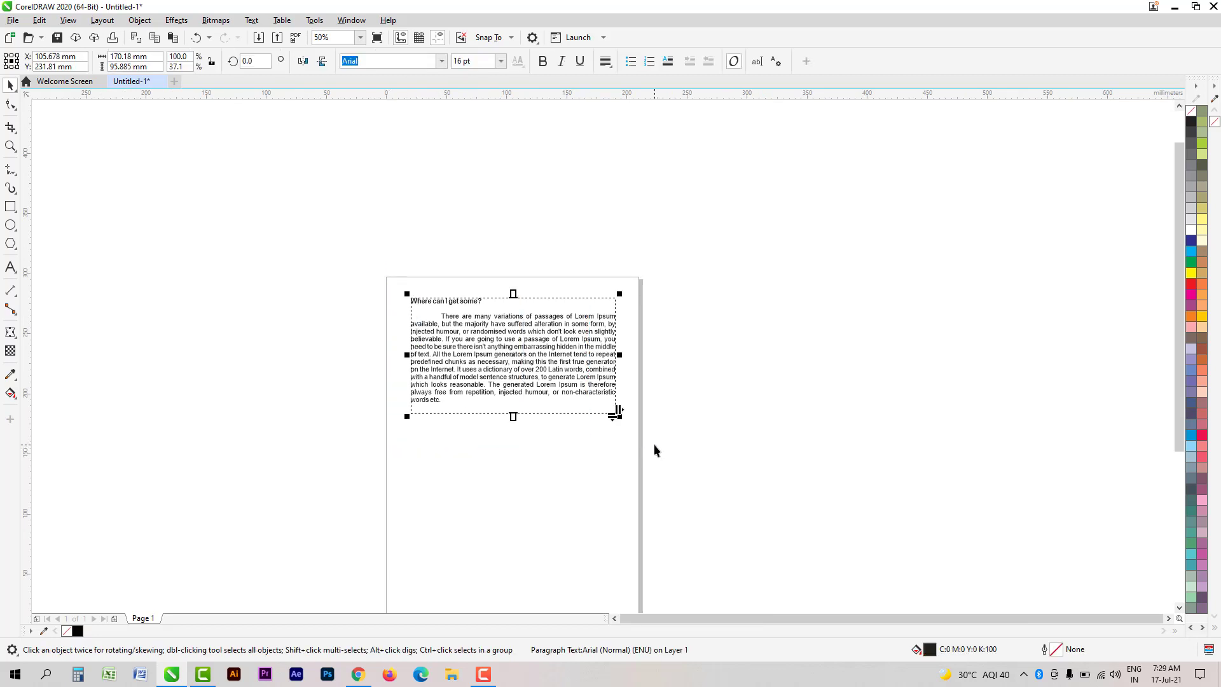
{"action": "key", "text": "ctrl+F2"}
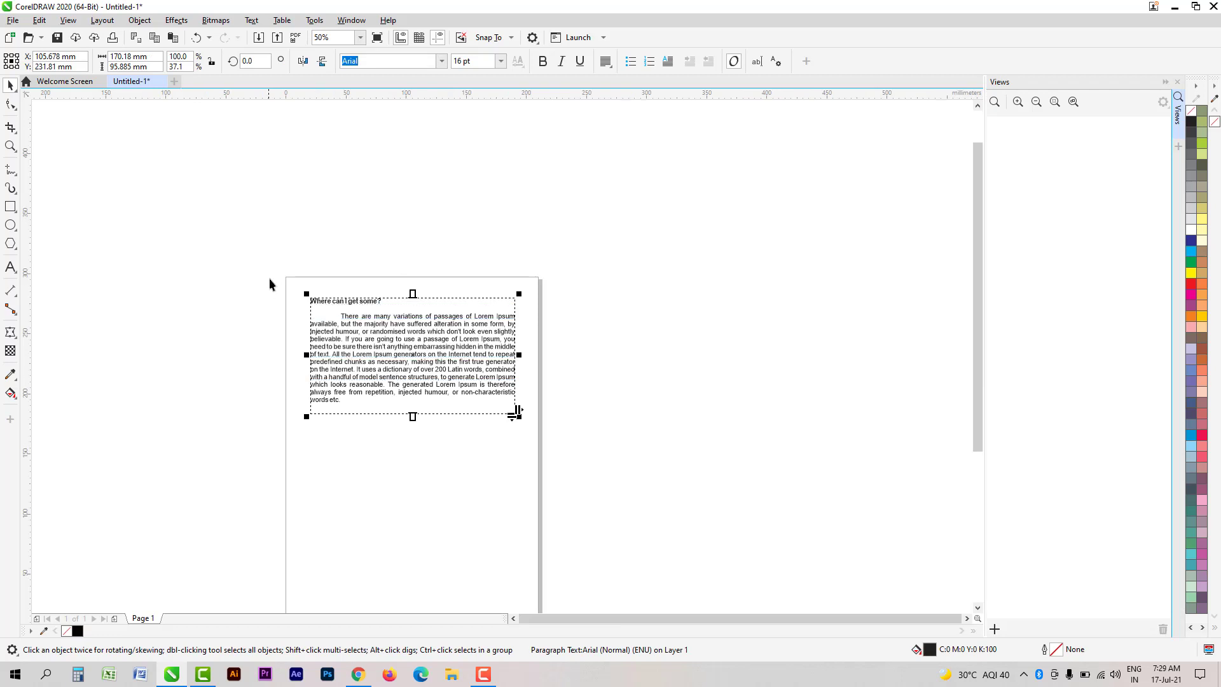
{"action": "left_click", "coordinate": [1018, 102]}
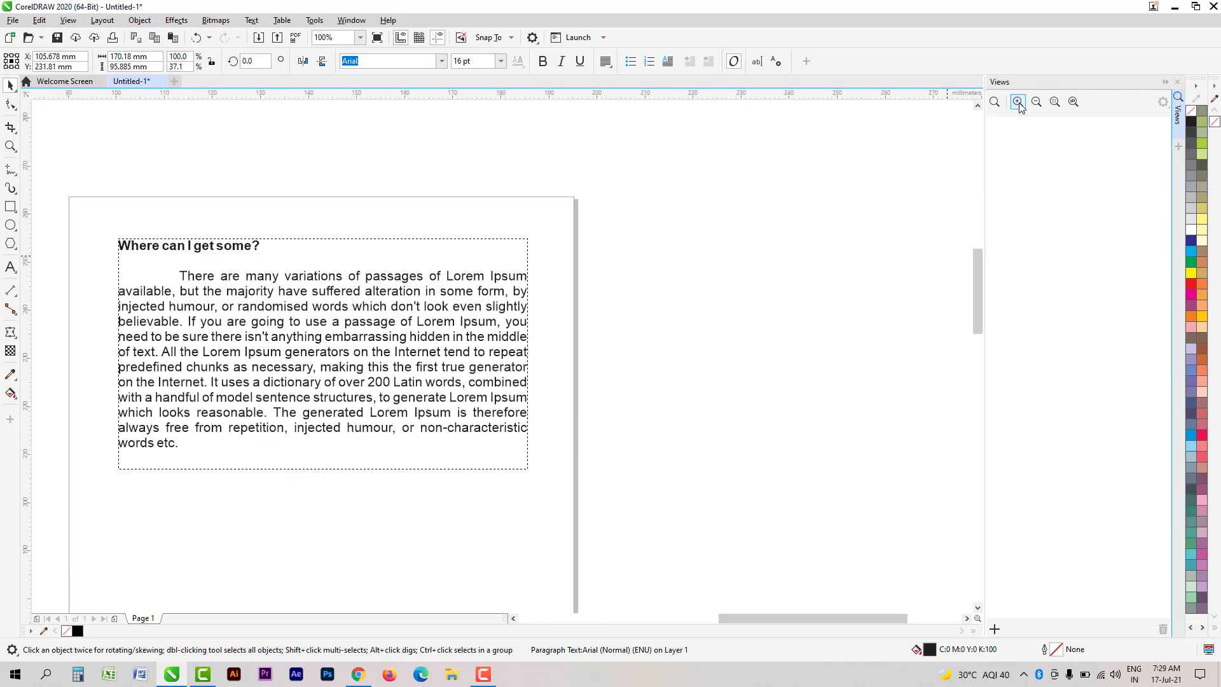
Step: Zoom in and back out on the page with the Views docker, and close the docker
{"action": "left_click", "coordinate": [1018, 101]}
{"action": "left_click", "coordinate": [1018, 102]}
{"action": "left_click", "coordinate": [1035, 102]}
{"action": "left_click", "coordinate": [1035, 102]}
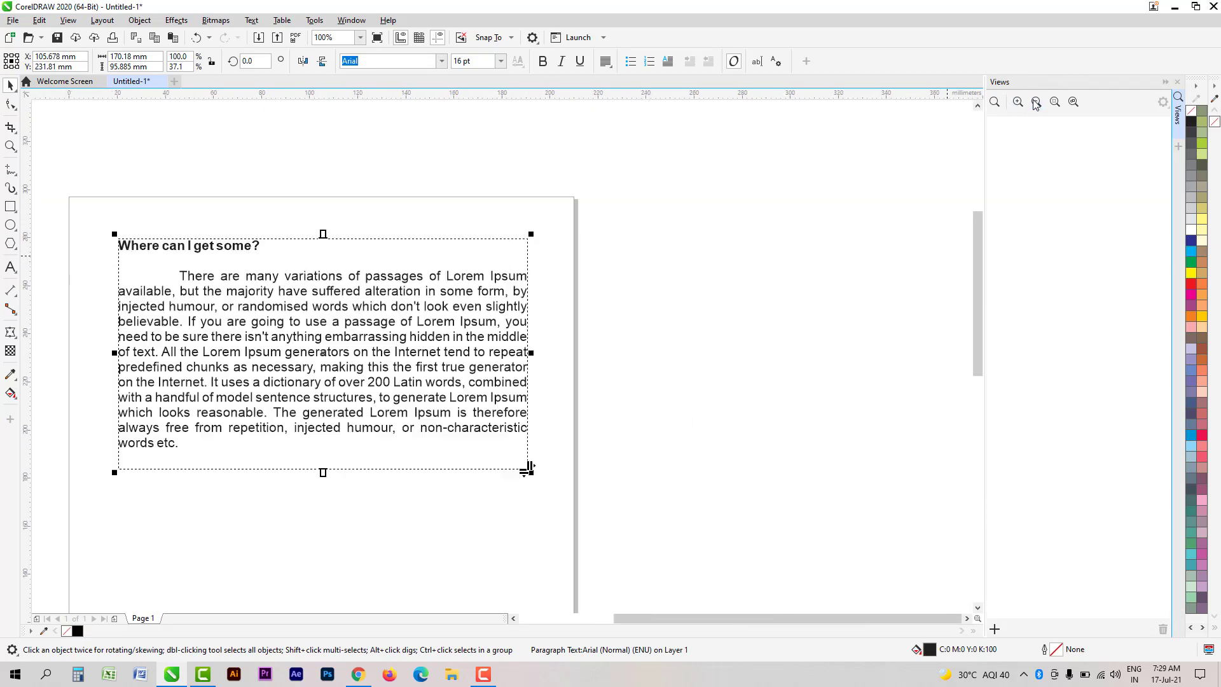
{"action": "key", "text": "ctrl+F2"}
{"action": "left_click", "coordinate": [303, 203]}
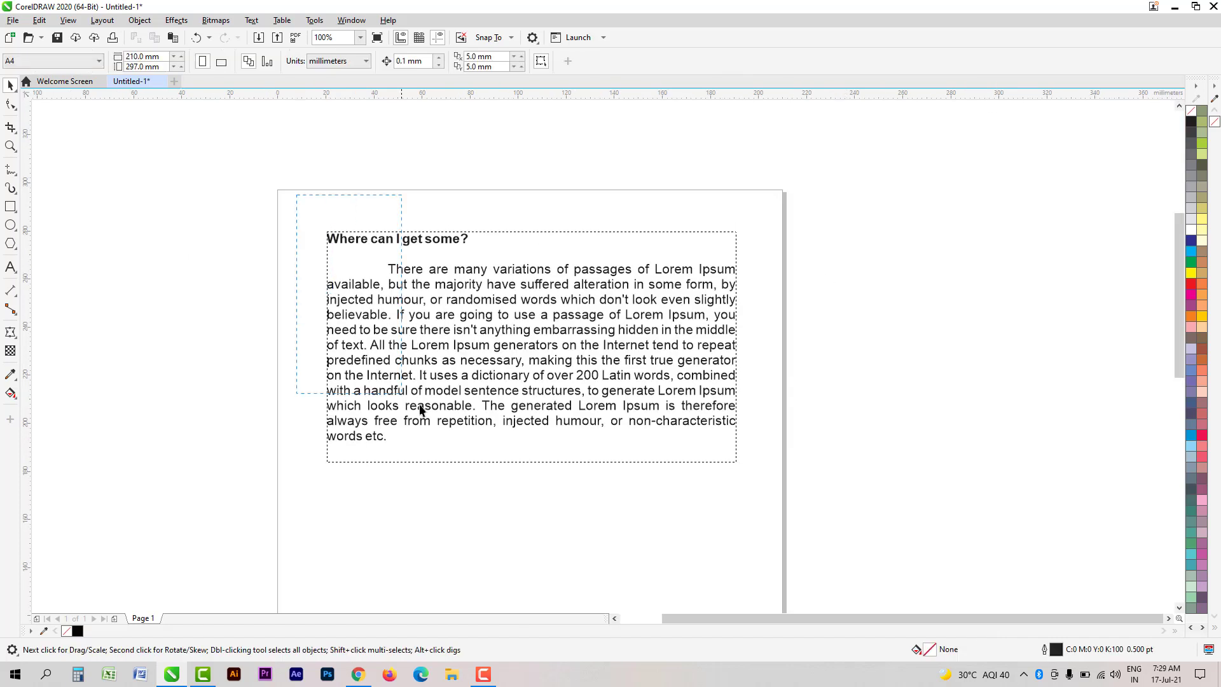
Step: Select the paragraph text frame and zoom to the selection, returning to the wider page view
{"action": "left_click_drag", "start_coordinate": [756, 509], "coordinate": [763, 506]}
{"action": "key", "text": "shift+F2"}
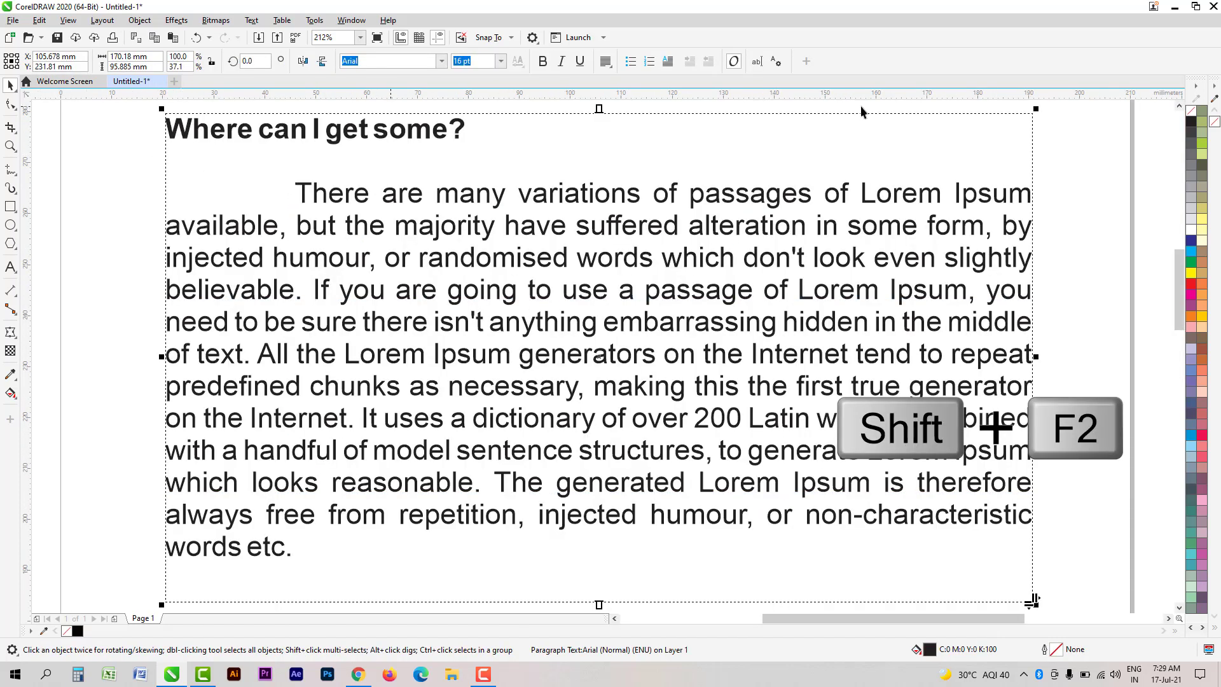
{"action": "scroll", "coordinate": [208, 424], "scroll_direction": "down", "scroll_amount": 1}
{"action": "left_click", "coordinate": [741, 193]}
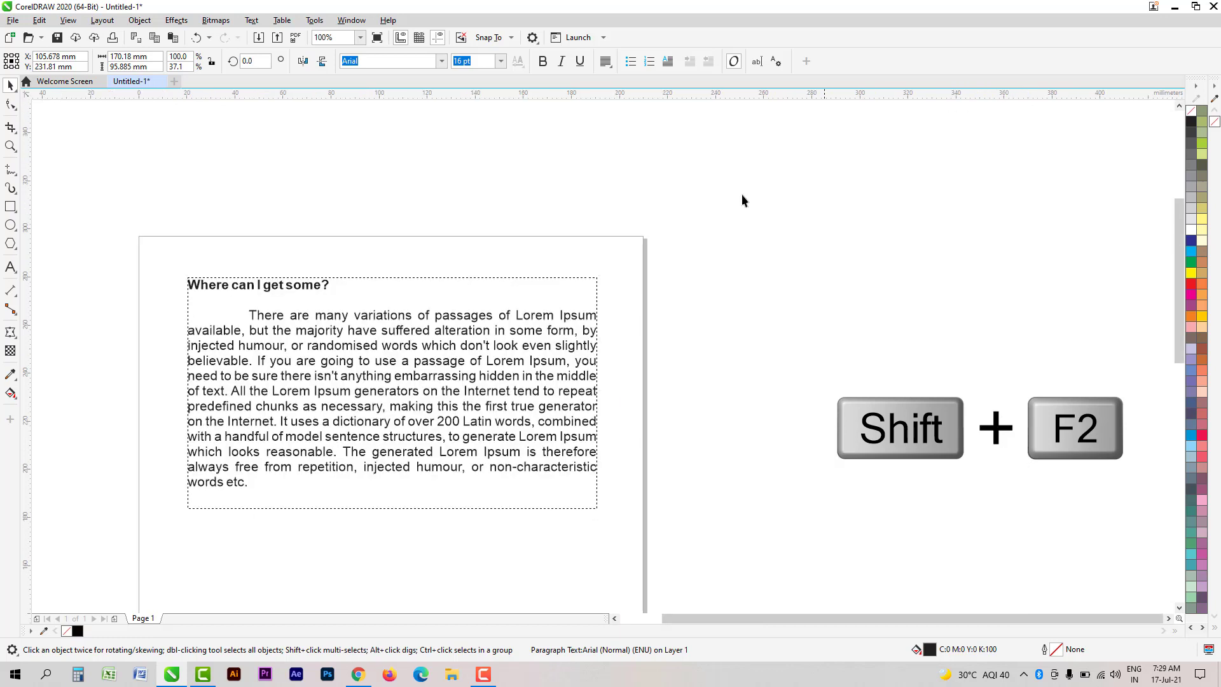
Step: Break the text frame apart and move the resulting heading and body frames upward separately
{"action": "left_click", "coordinate": [312, 322]}
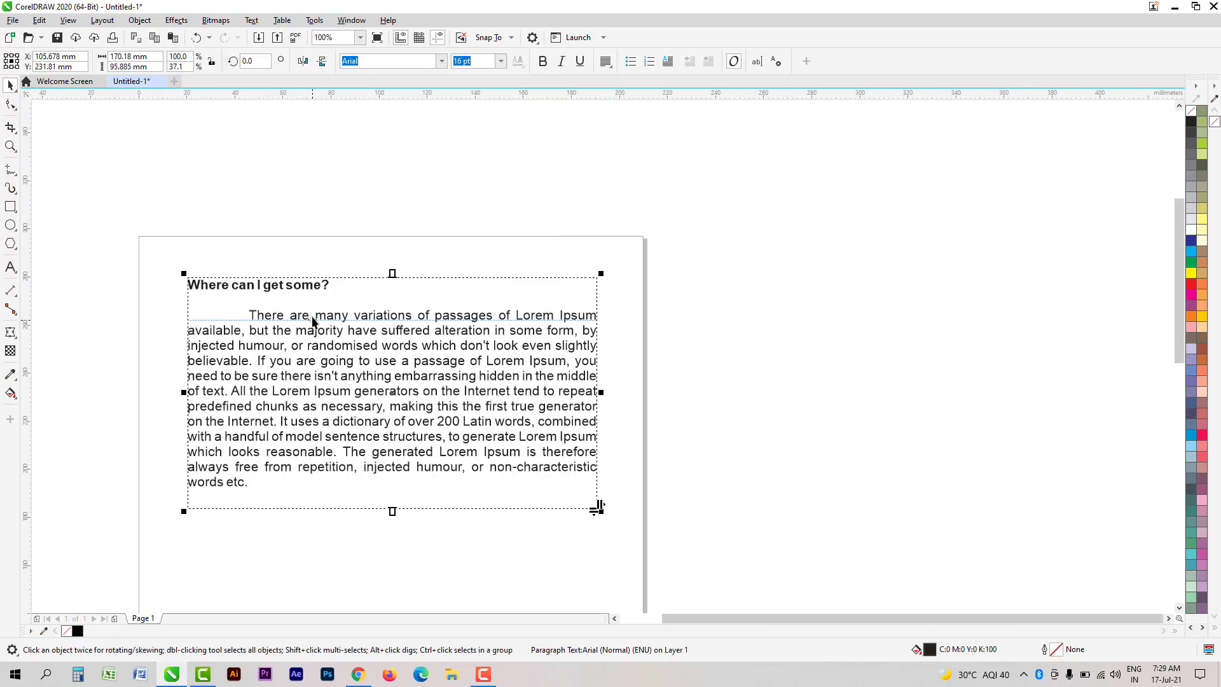
{"action": "key", "text": "ctrl+k"}
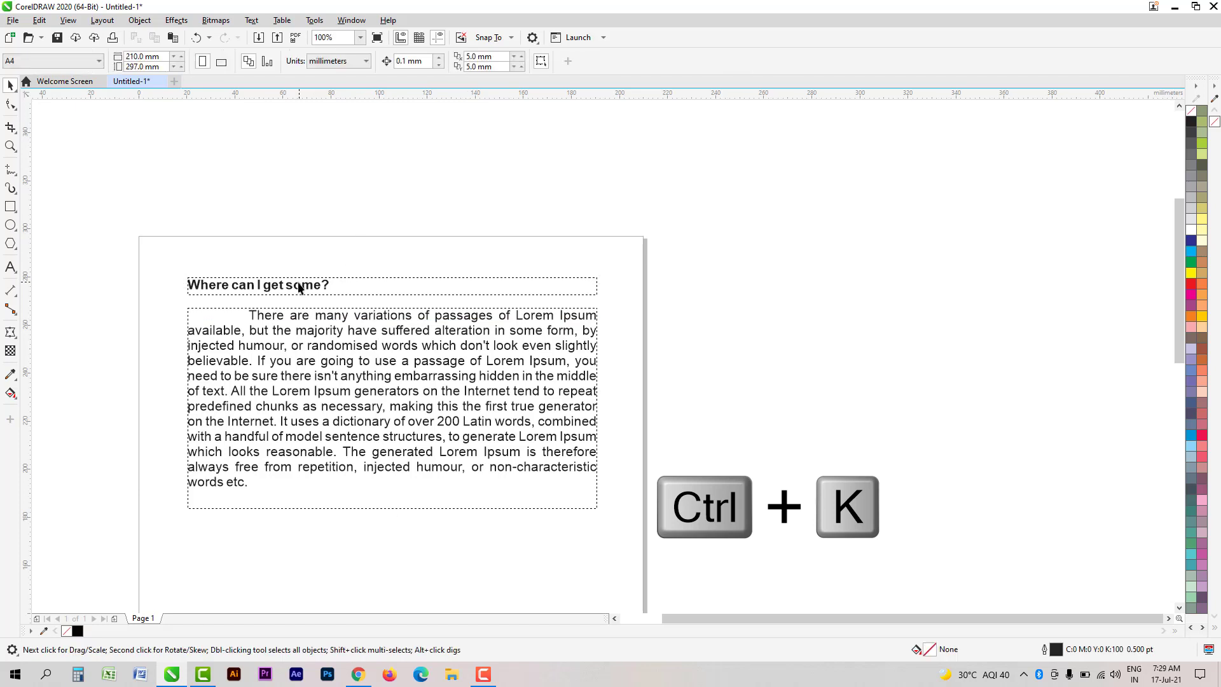
{"action": "left_click_drag", "start_coordinate": [296, 284], "coordinate": [296, 221]}
{"action": "left_click_drag", "start_coordinate": [380, 358], "coordinate": [396, 325]}
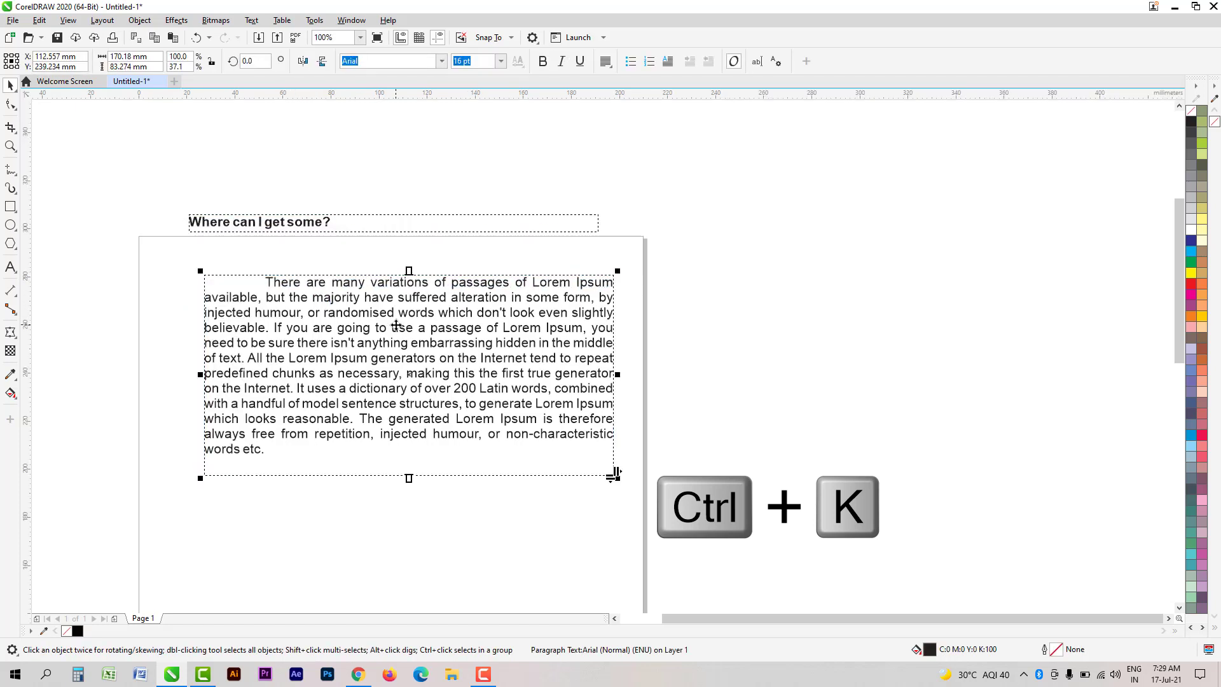
Step: Undo the moves of both frames and zoom to the selected heading frame
{"action": "key", "text": "ctrl+z"}
{"action": "key", "text": "ctrl+z"}
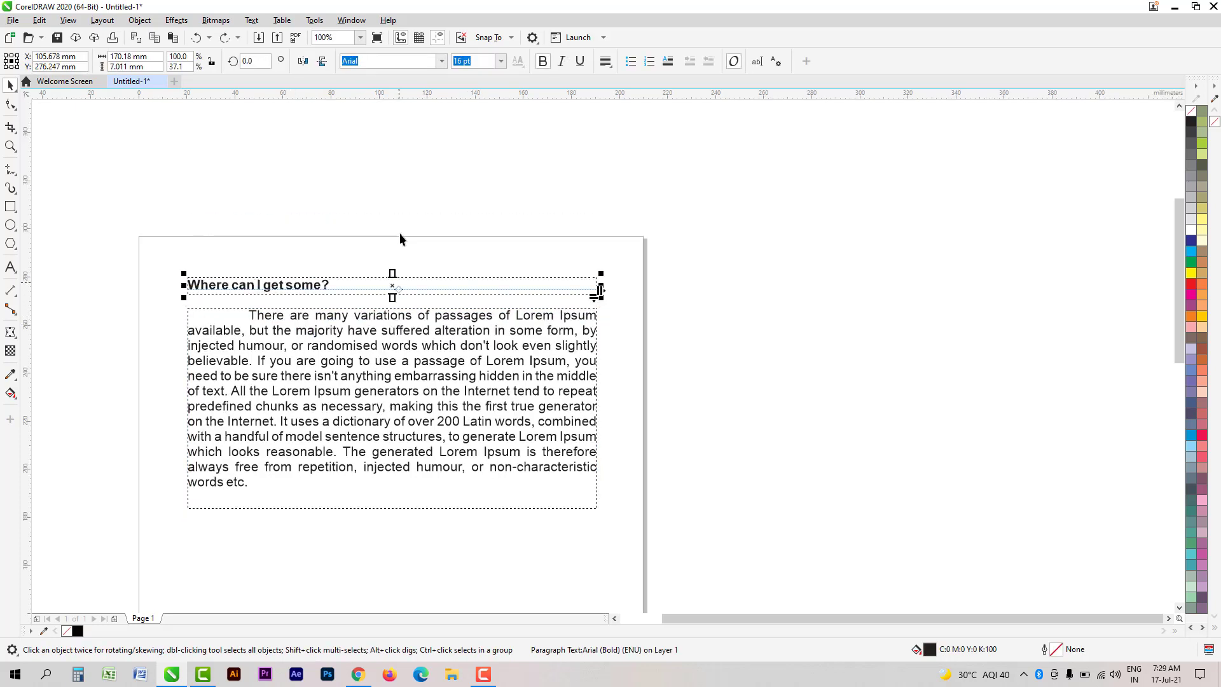
{"action": "left_click", "coordinate": [399, 232]}
{"action": "left_click", "coordinate": [271, 284]}
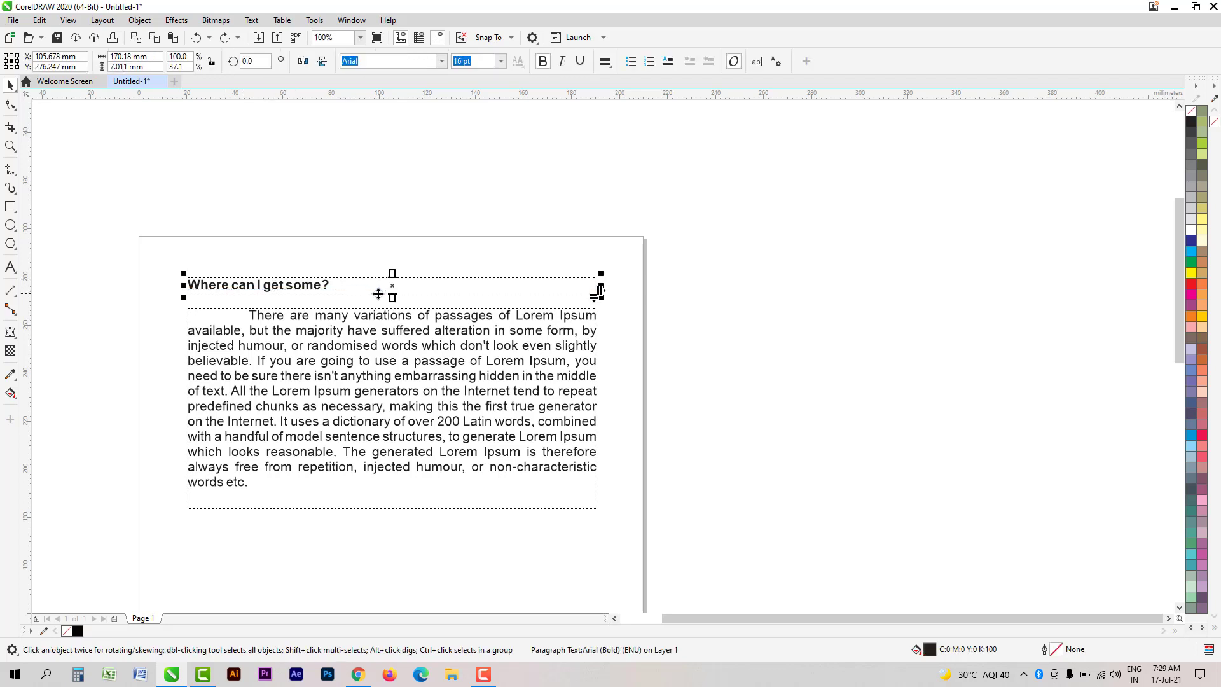
{"action": "left_click_drag", "start_coordinate": [378, 293], "coordinate": [378, 289]}
{"action": "key", "text": "shift+F2"}
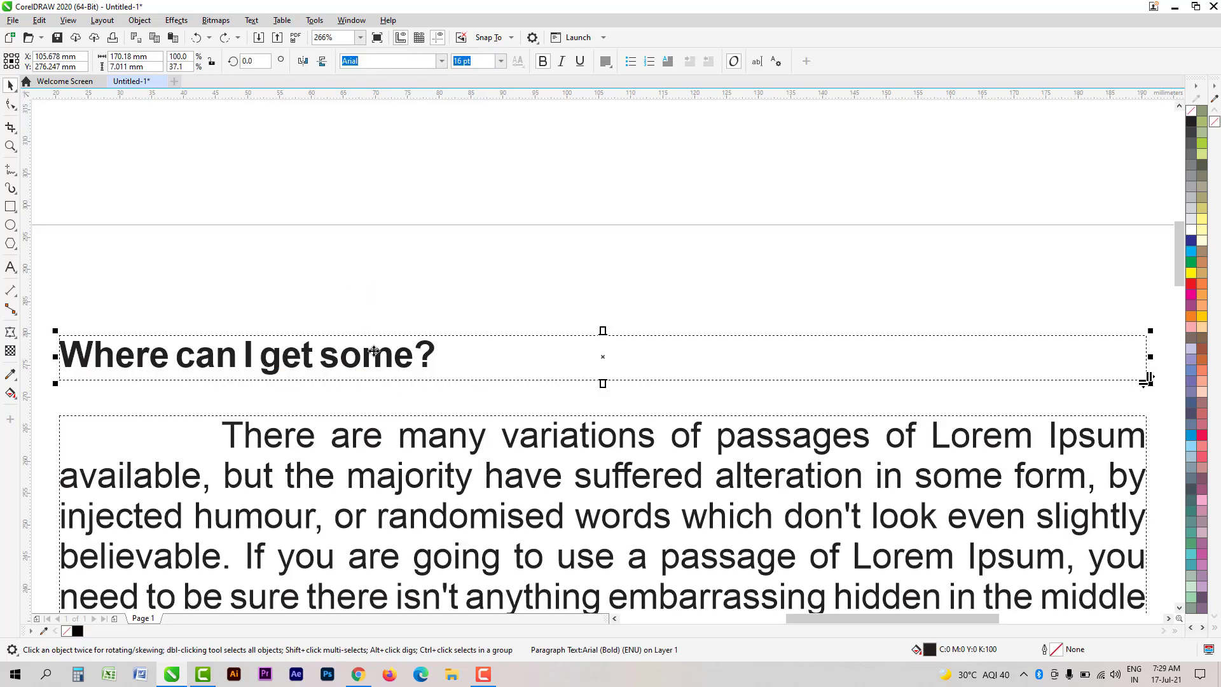
Step: Undo breaking the text frame apart and clear the selection
{"action": "key", "text": "ctrl+a"}
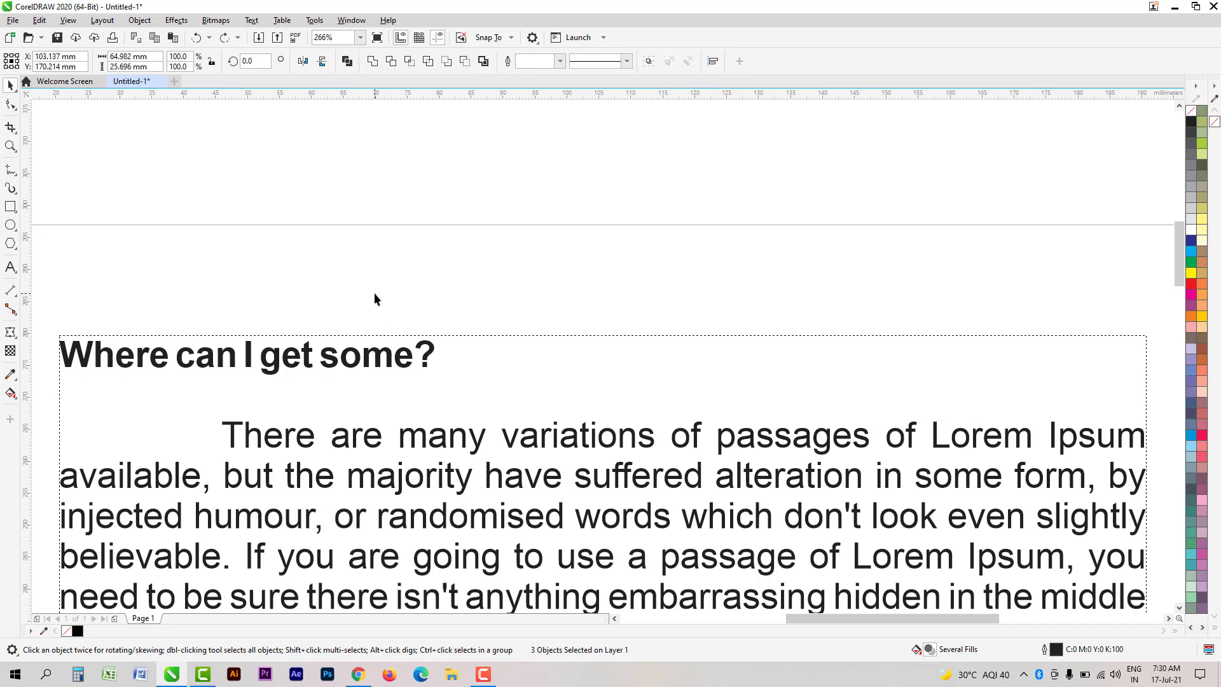
{"action": "left_click", "coordinate": [374, 298]}
{"action": "scroll", "coordinate": [374, 298], "scroll_direction": "down", "scroll_amount": 5}
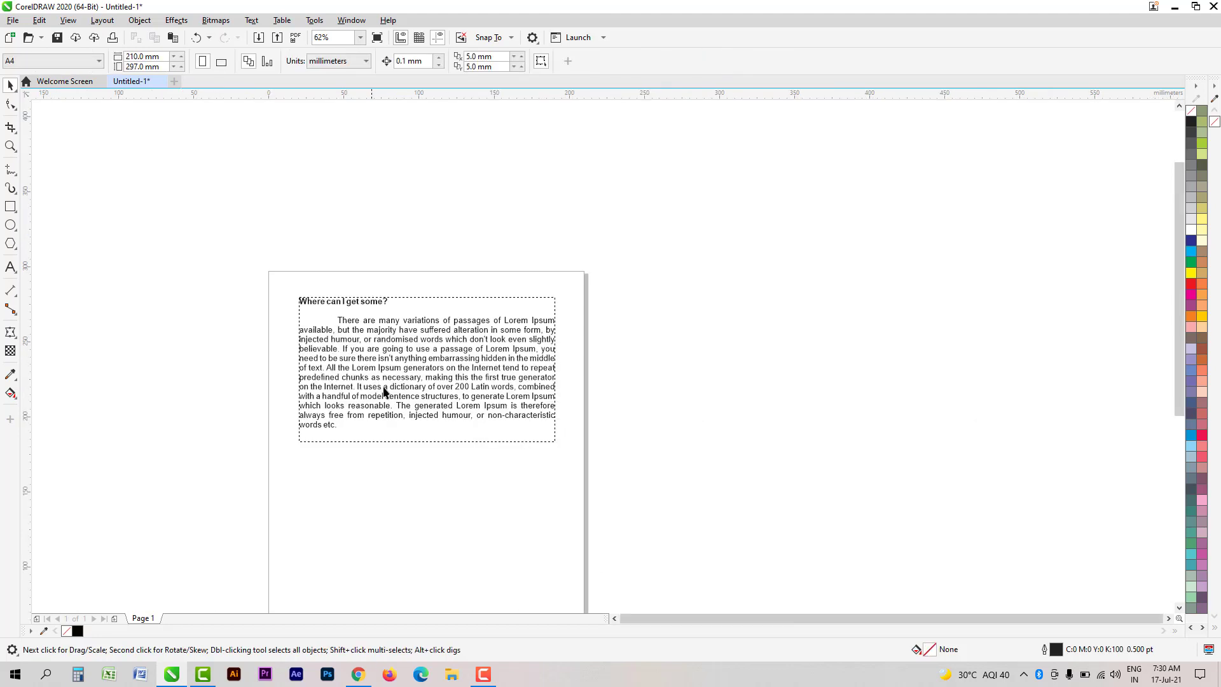
{"action": "scroll", "coordinate": [337, 300], "scroll_direction": "up", "scroll_amount": 2}
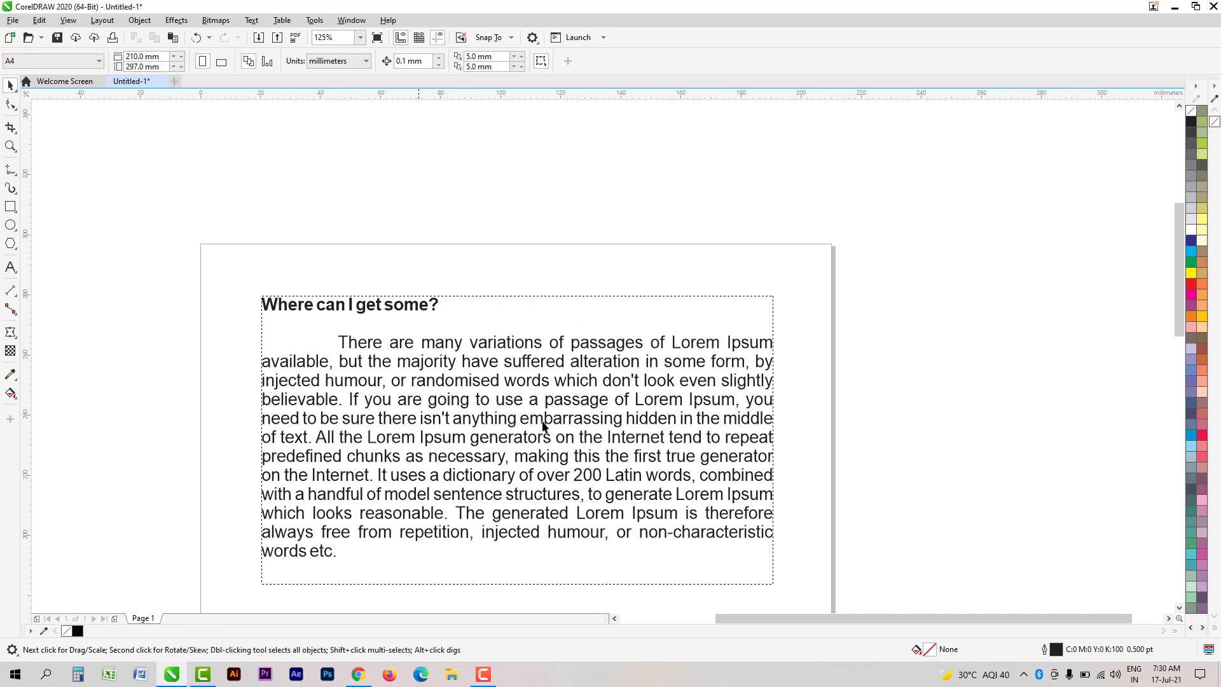
Step: Select the whole text frame, zoom far out and fit the frame in the window with a preset zoom level
{"action": "left_click", "coordinate": [401, 314]}
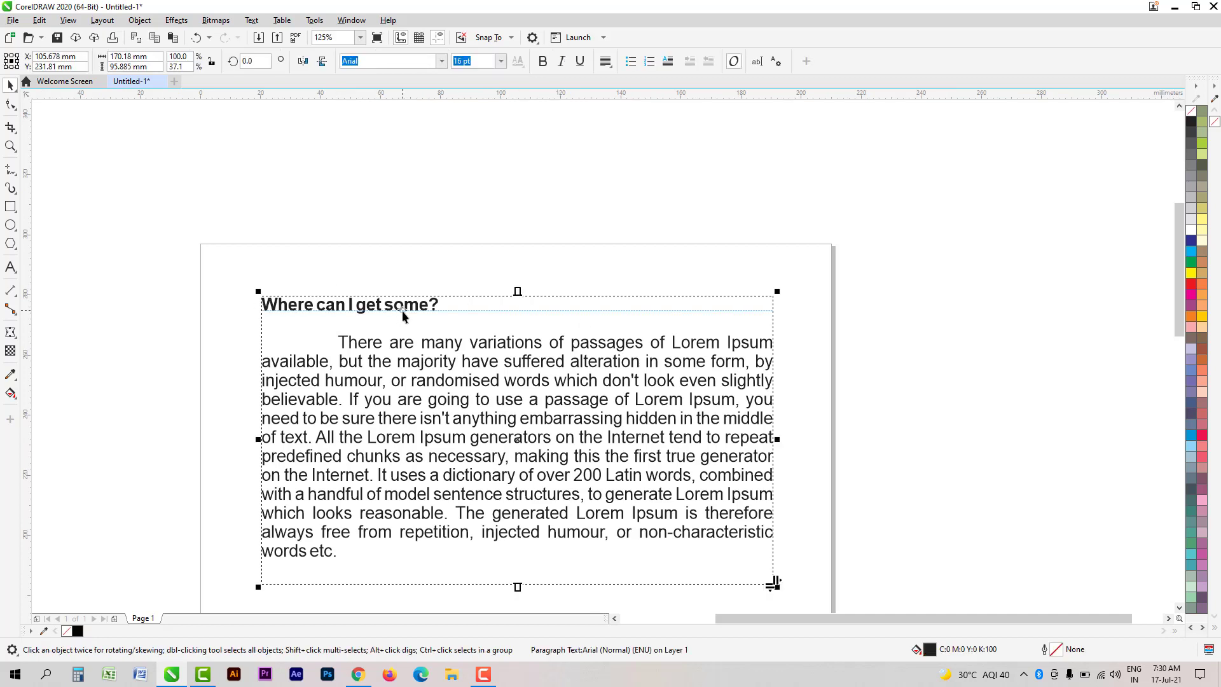
{"action": "scroll", "coordinate": [402, 313], "scroll_direction": "down", "scroll_amount": 2}
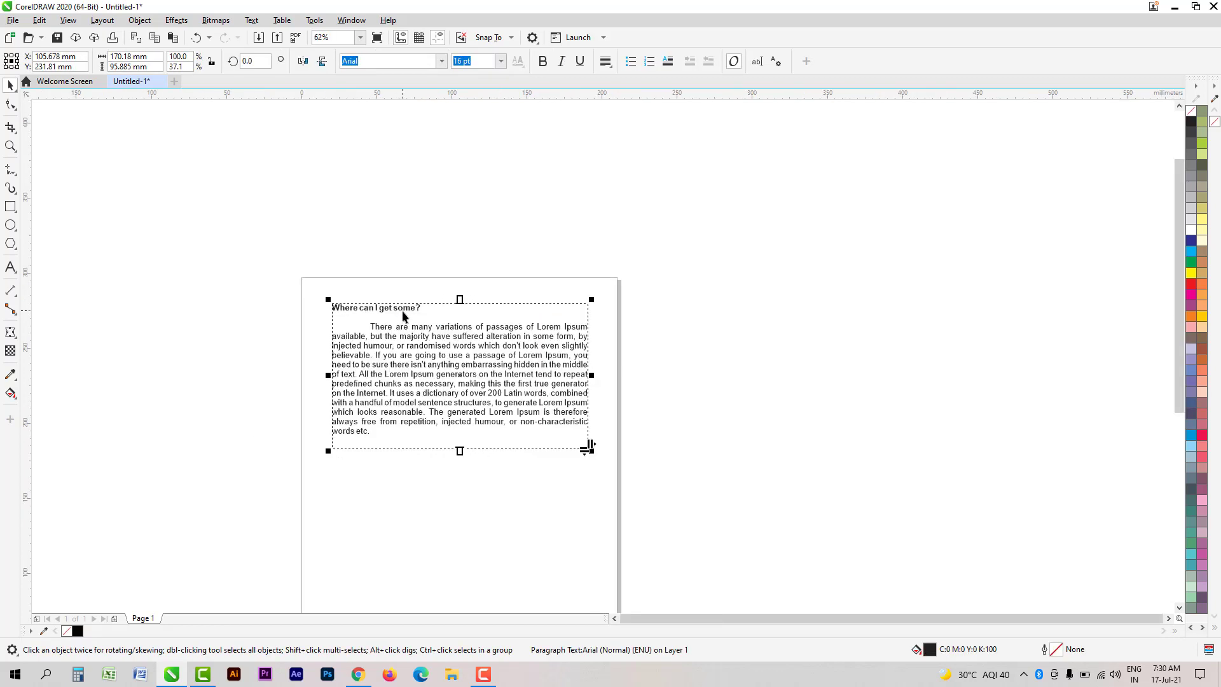
{"action": "scroll", "coordinate": [402, 312], "scroll_direction": "down", "scroll_amount": 6}
{"action": "scroll", "coordinate": [401, 313], "scroll_direction": "down", "scroll_amount": 5}
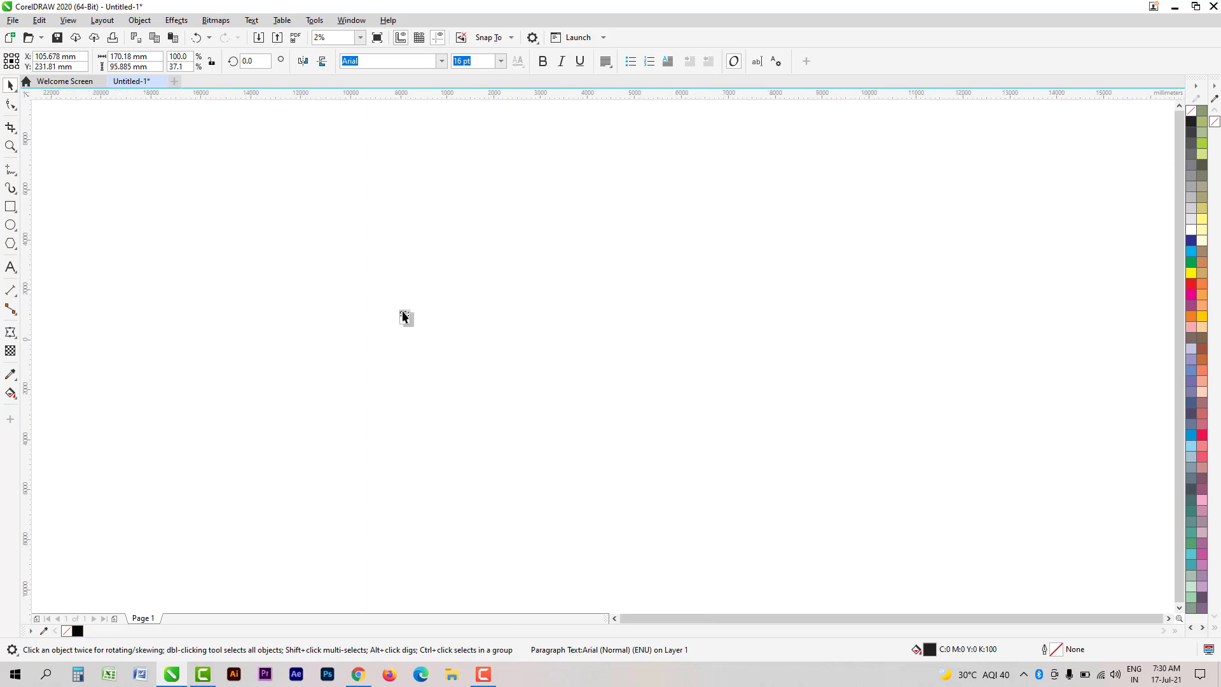
{"action": "left_click", "coordinate": [361, 38]}
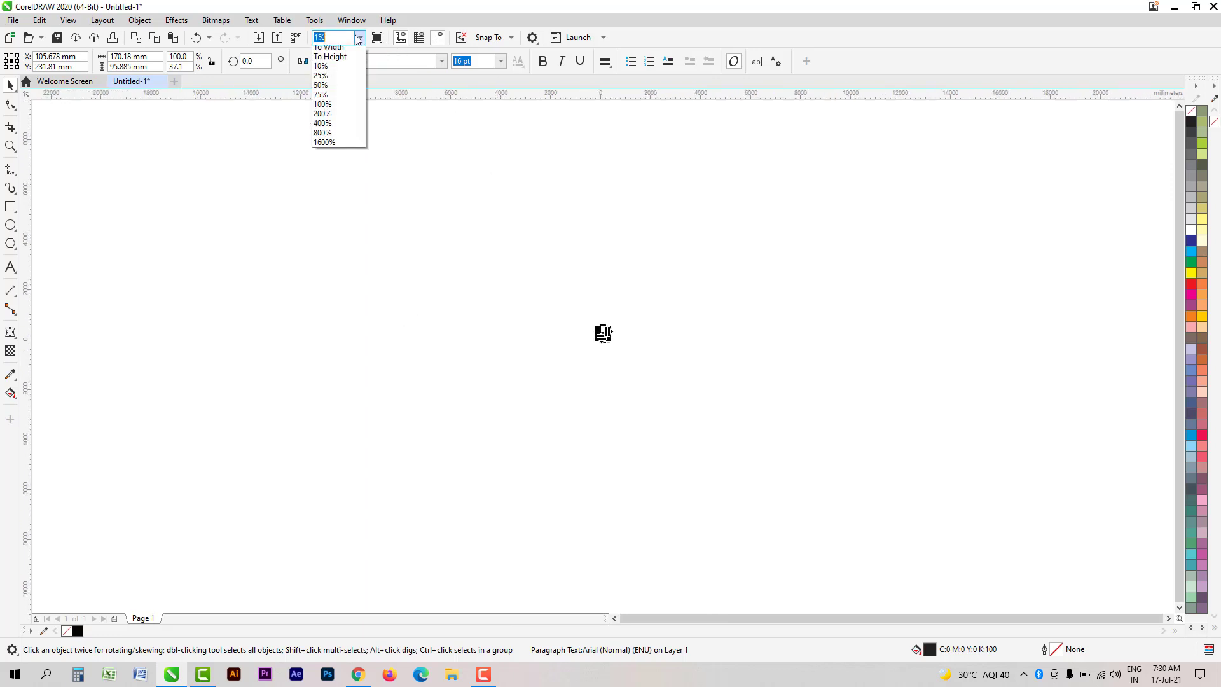
{"action": "left_click", "coordinate": [332, 60]}
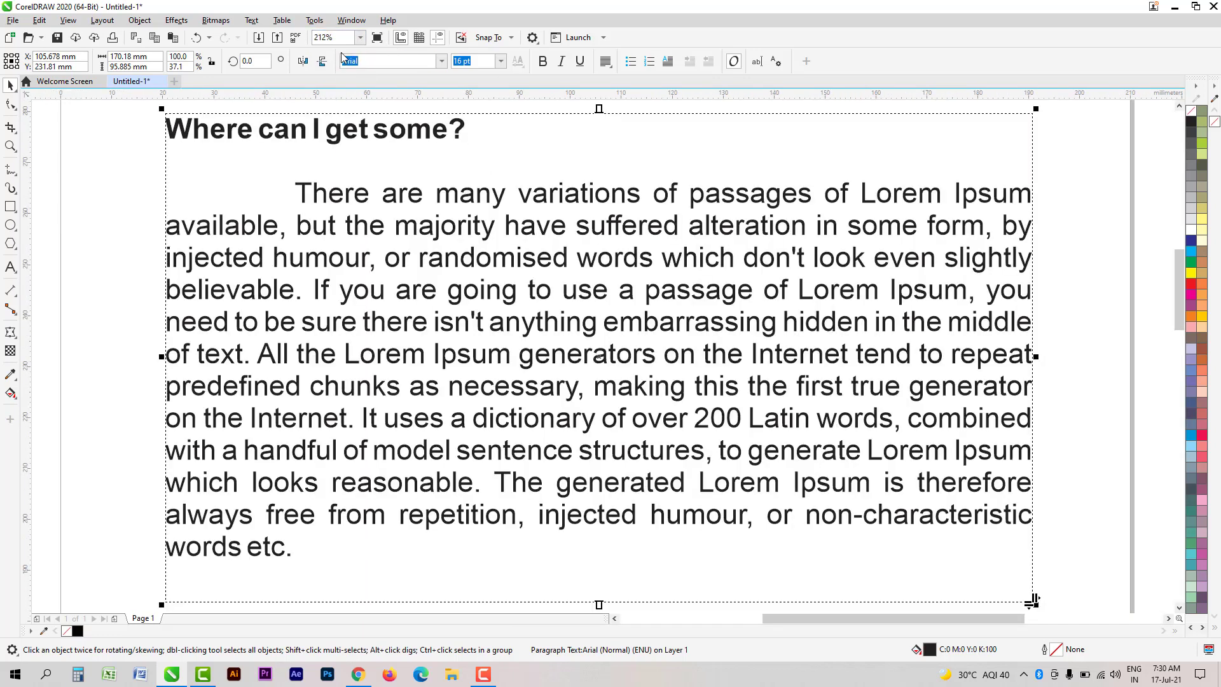
Step: Zoom far out from the text frame, reselect it with a marquee and zoom to the selection
{"action": "scroll", "coordinate": [455, 350], "scroll_direction": "down", "scroll_amount": 8}
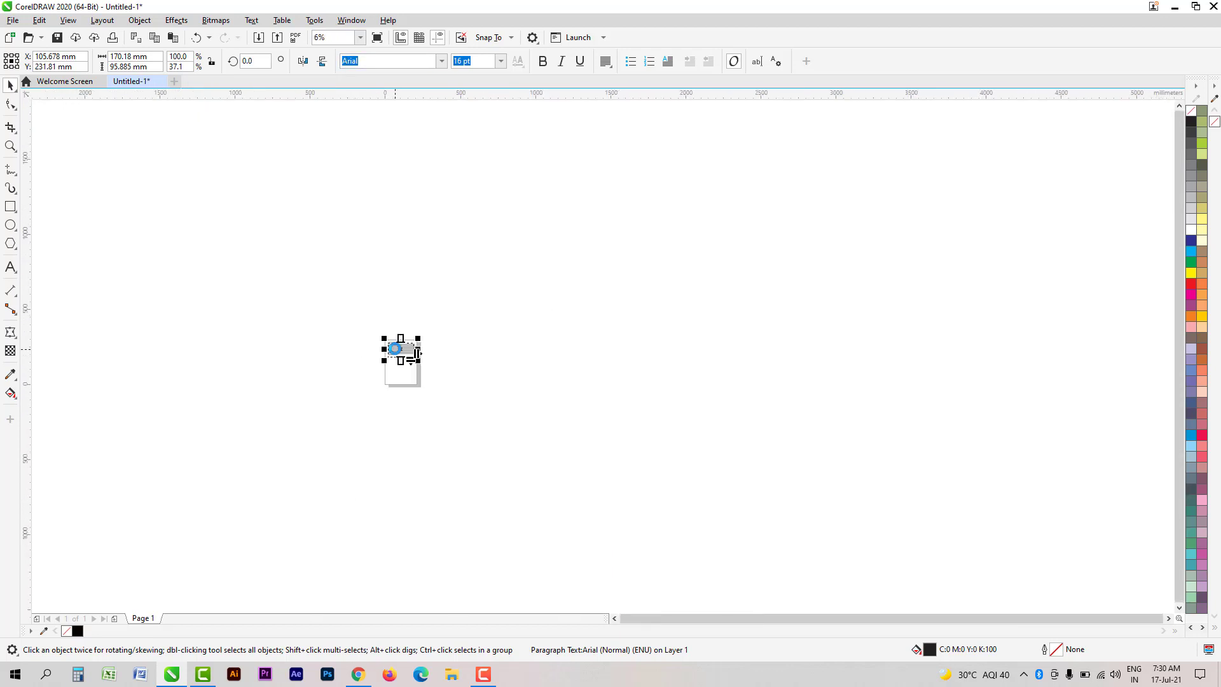
{"action": "scroll", "coordinate": [455, 350], "scroll_direction": "down", "scroll_amount": 2}
{"action": "left_click", "coordinate": [504, 319]}
{"action": "left_click_drag", "start_coordinate": [503, 319], "coordinate": [752, 408]}
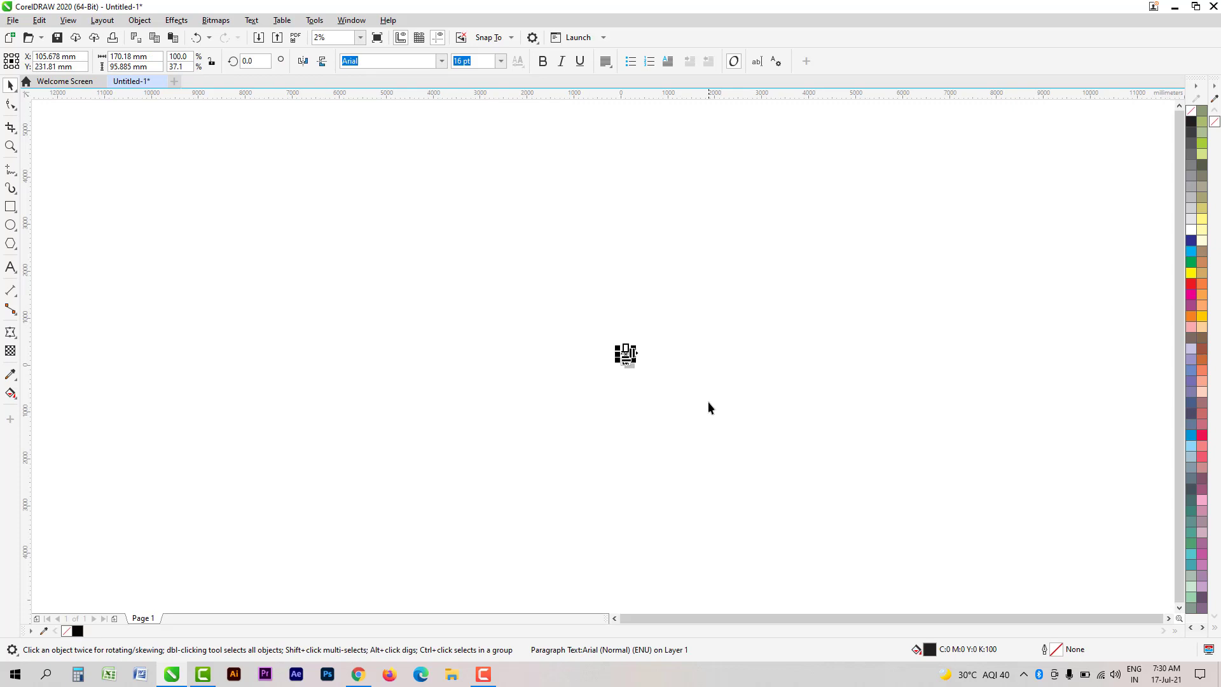
{"action": "key", "text": "shift+F2"}
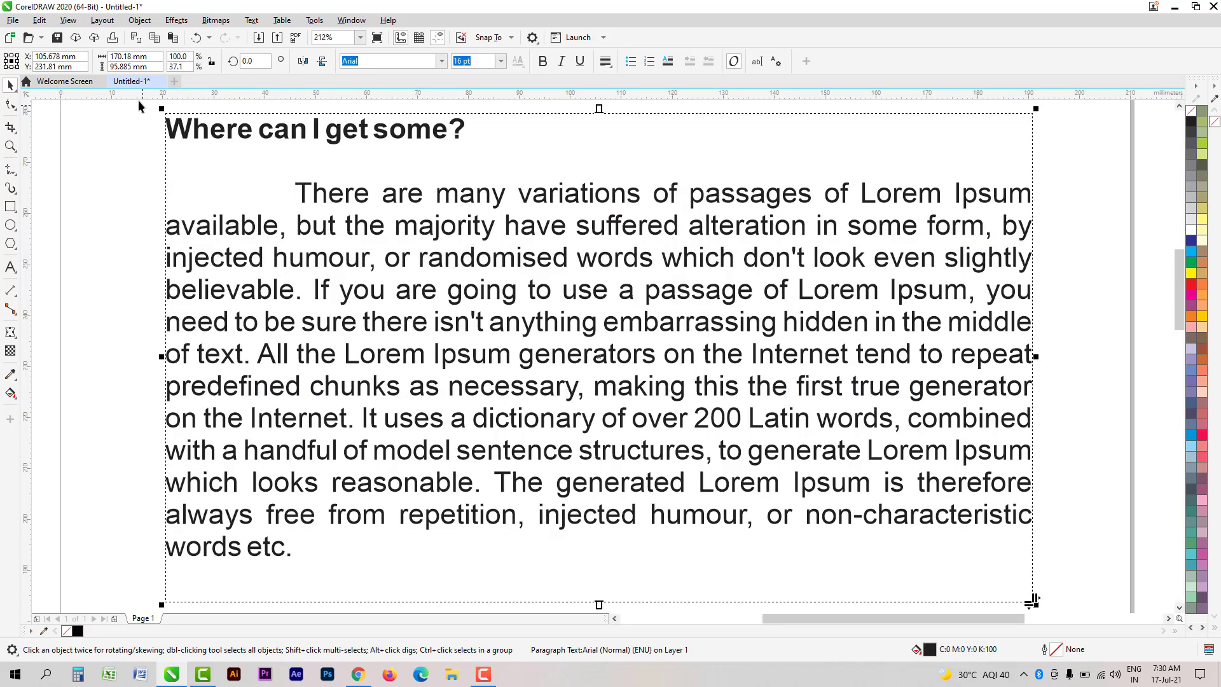
Step: Zoom out using the Zoom Out command, deselect and reselect the text frame, and zoom back to the selection
{"action": "key", "text": "F3"}
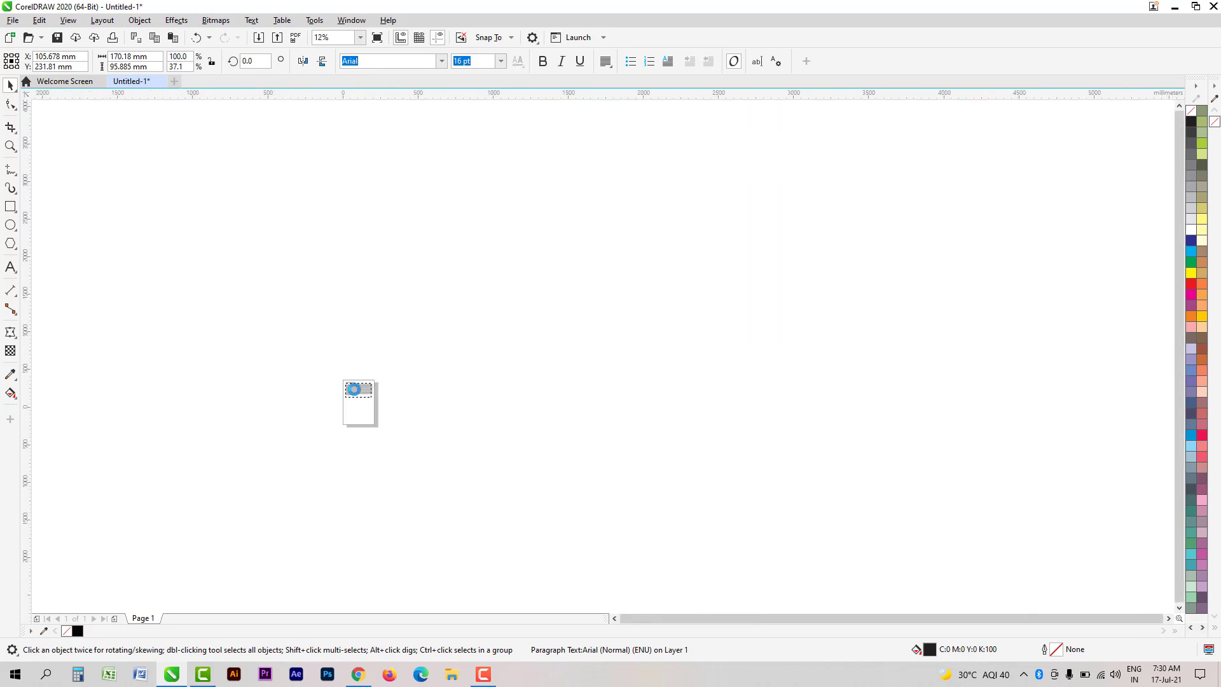
{"action": "left_click", "coordinate": [534, 346]}
{"action": "key", "text": "F3"}
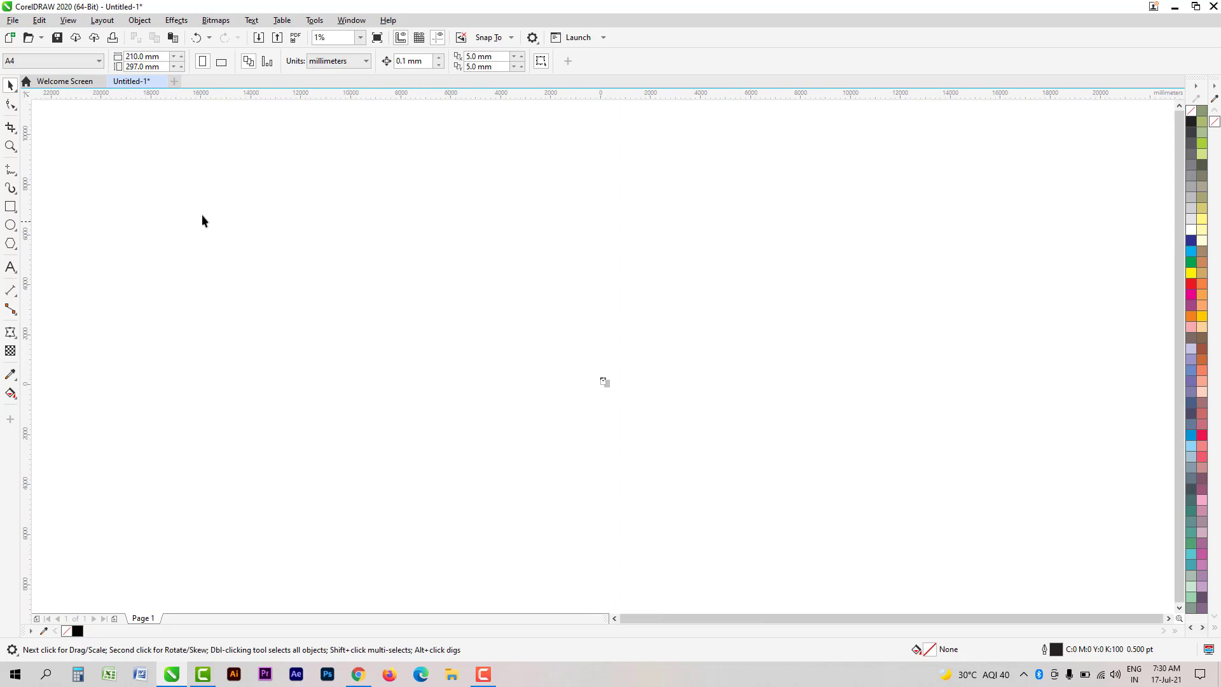
{"action": "left_click_drag", "start_coordinate": [202, 216], "coordinate": [761, 474]}
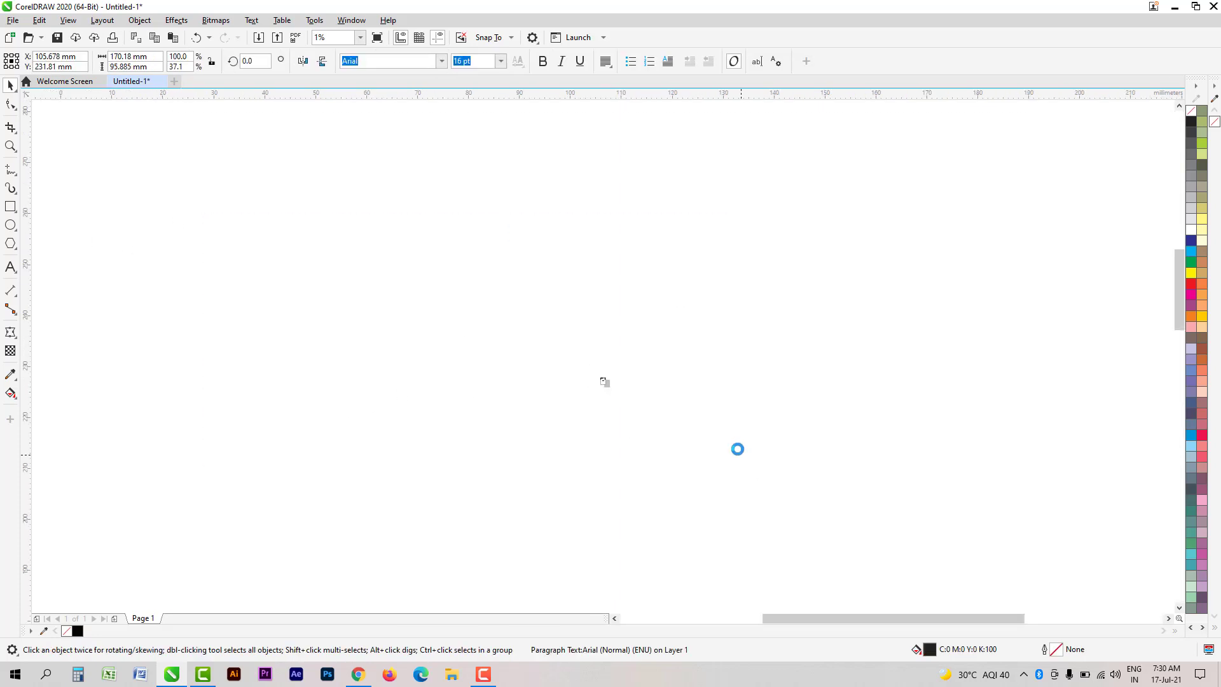
{"action": "key", "text": "shift+F2"}
Step: Open the Symbols docker, look through its Local Symbols and Network Symbols folders, and close it
{"action": "key", "text": "ctrl+F3"}
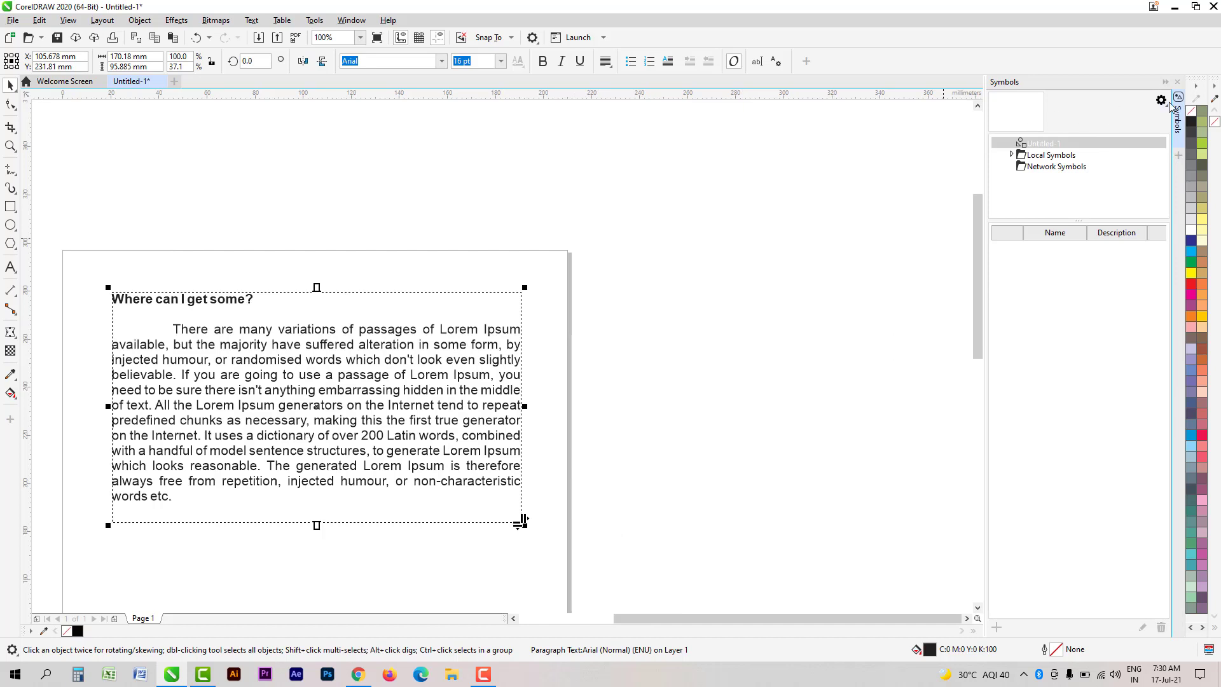
{"action": "left_click", "coordinate": [1024, 181]}
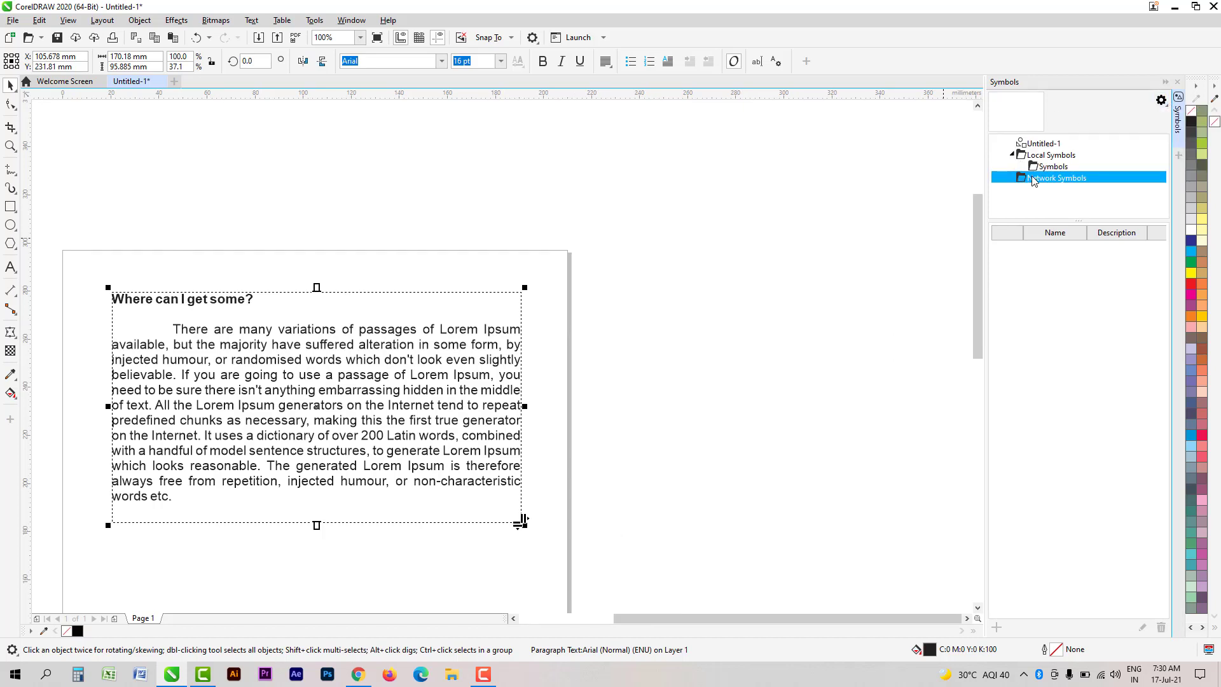
{"action": "left_click", "coordinate": [1178, 84]}
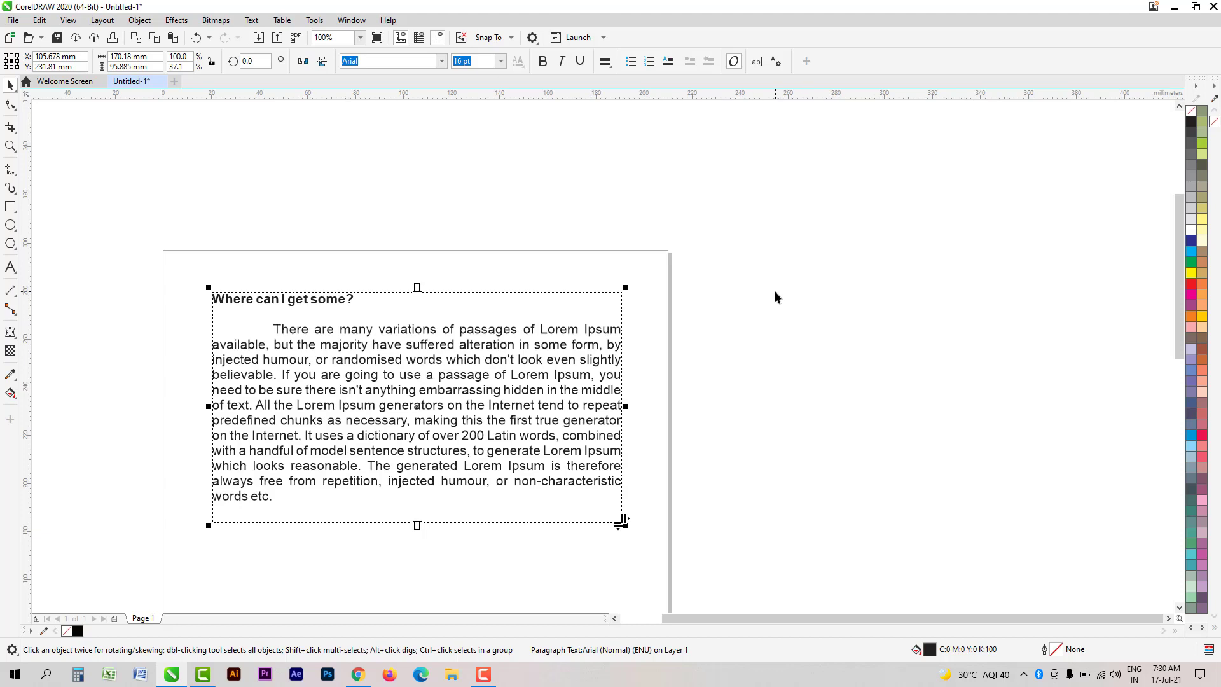
Step: Fit the page's only text frame in the window with zoom to all objects, then return to a distant view
{"action": "key", "text": "F4"}
{"action": "scroll", "coordinate": [629, 321], "scroll_direction": "down", "scroll_amount": 5}
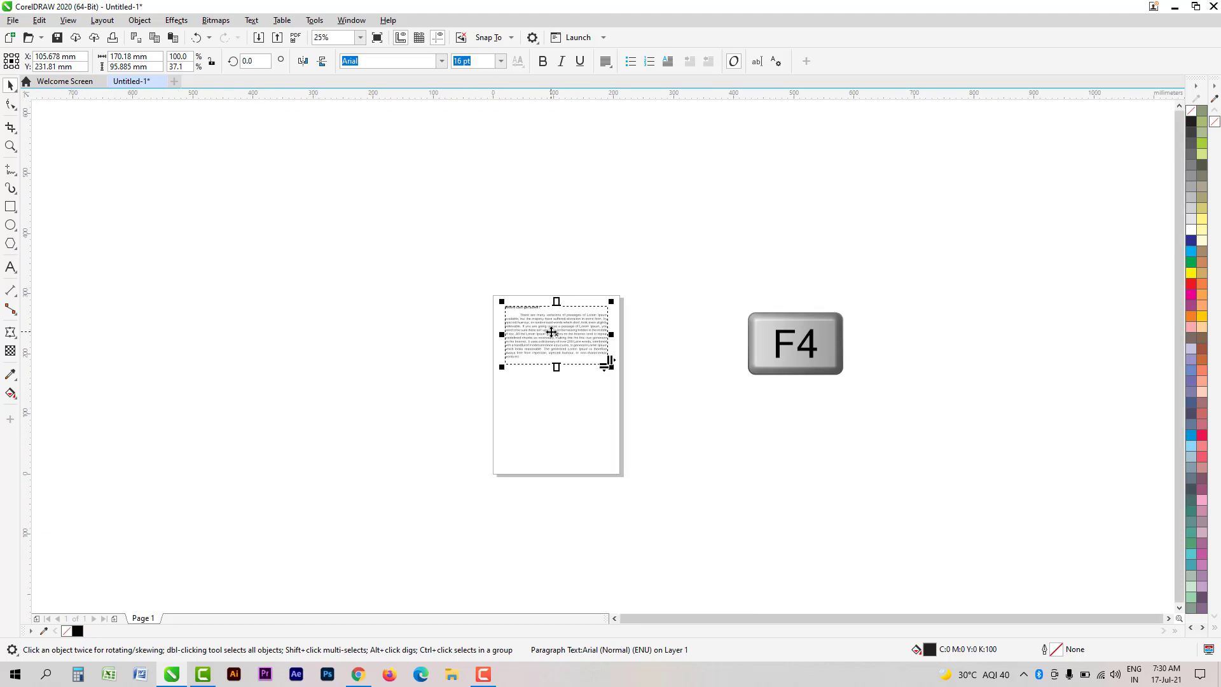
{"action": "left_click", "coordinate": [471, 310]}
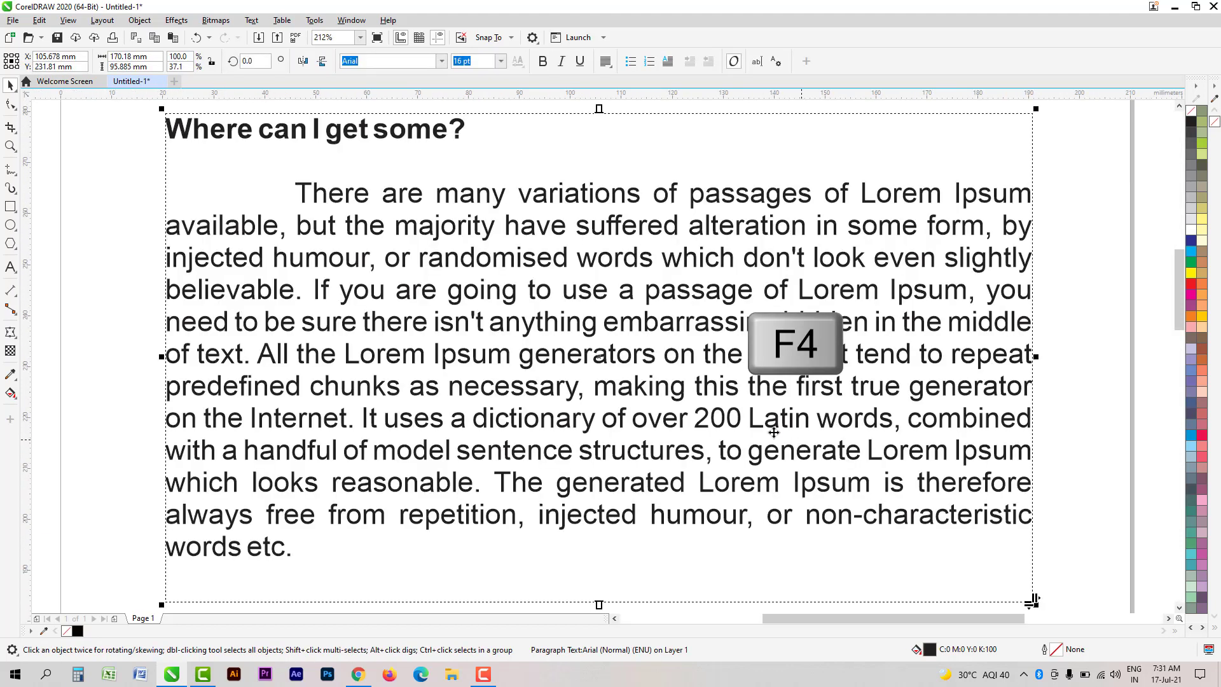
{"action": "scroll", "coordinate": [469, 381], "scroll_direction": "down", "scroll_amount": 2}
{"action": "left_click_drag", "start_coordinate": [275, 258], "coordinate": [699, 474]}
{"action": "scroll", "coordinate": [529, 327], "scroll_direction": "down", "scroll_amount": 2}
{"action": "scroll", "coordinate": [519, 344], "scroll_direction": "down", "scroll_amount": 3}
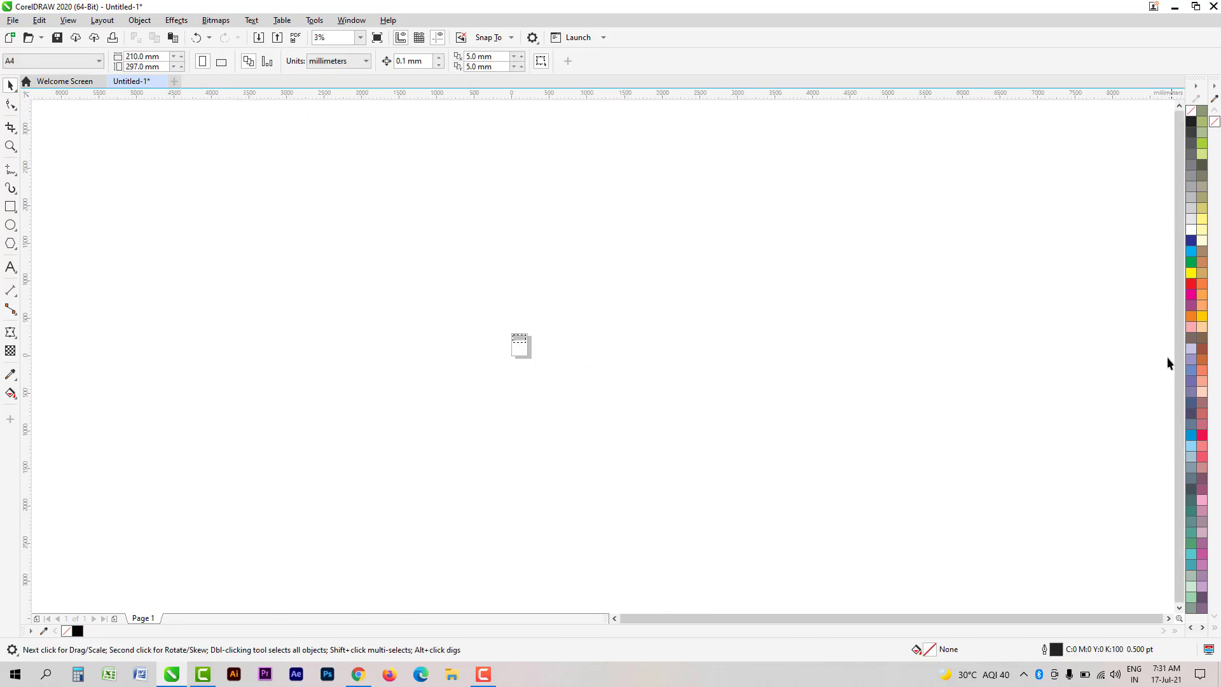
Step: Place a copy of the paragraph text frame outside the page, to its right and slightly lower than the original
{"action": "scroll", "coordinate": [475, 362], "scroll_direction": "up", "scroll_amount": 5}
{"action": "left_click_drag", "start_coordinate": [185, 311], "coordinate": [447, 346]}
{"action": "left_click", "coordinate": [1001, 290]}
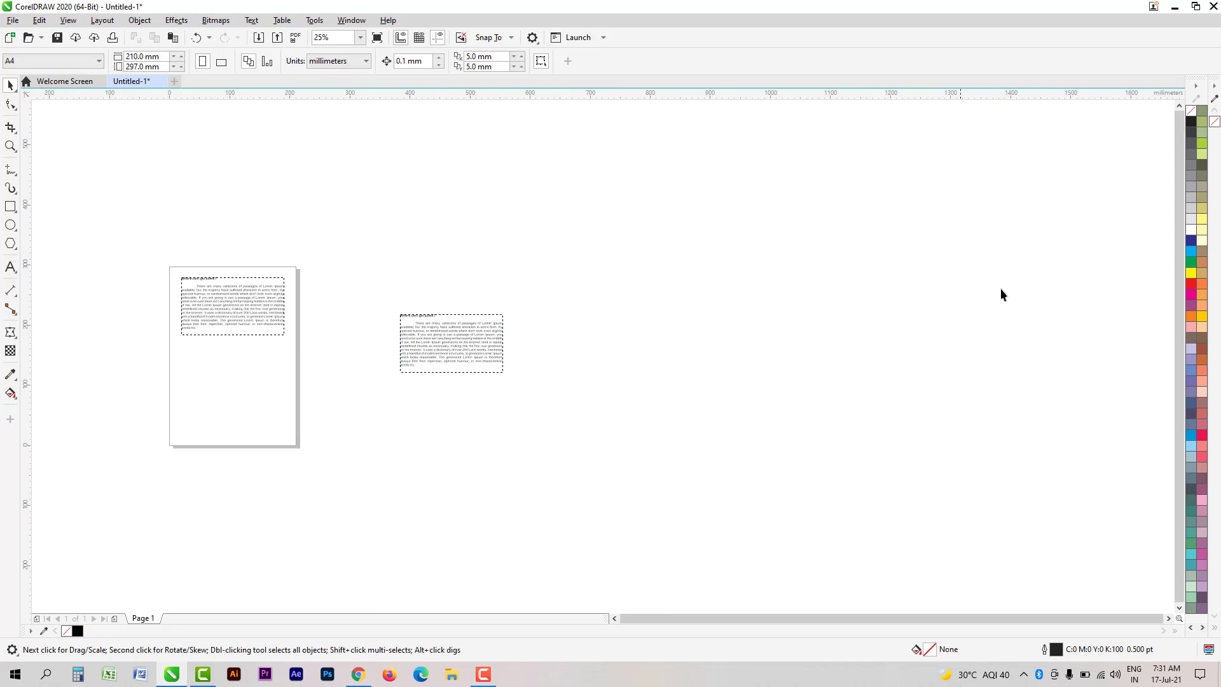
Step: Select both paragraph text frames and zoom to the selection
{"action": "scroll", "coordinate": [641, 270], "scroll_direction": "down", "scroll_amount": 3}
{"action": "key", "text": "ctrl+a"}
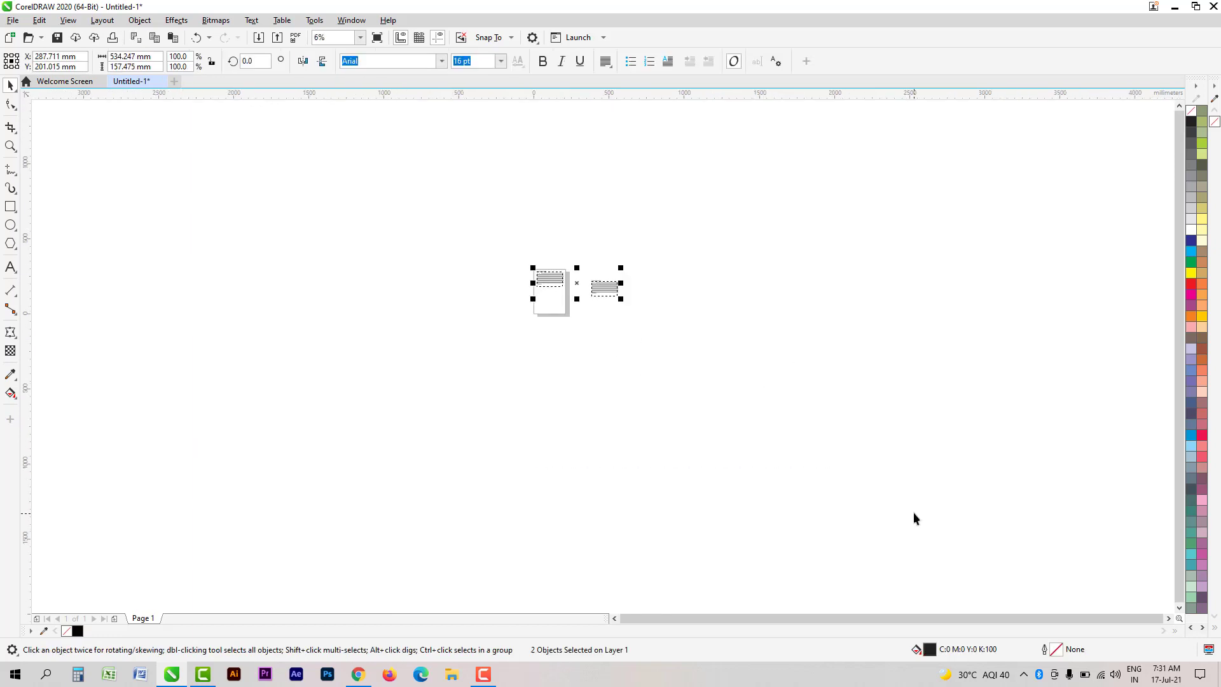
{"action": "key", "text": "shift+F2"}
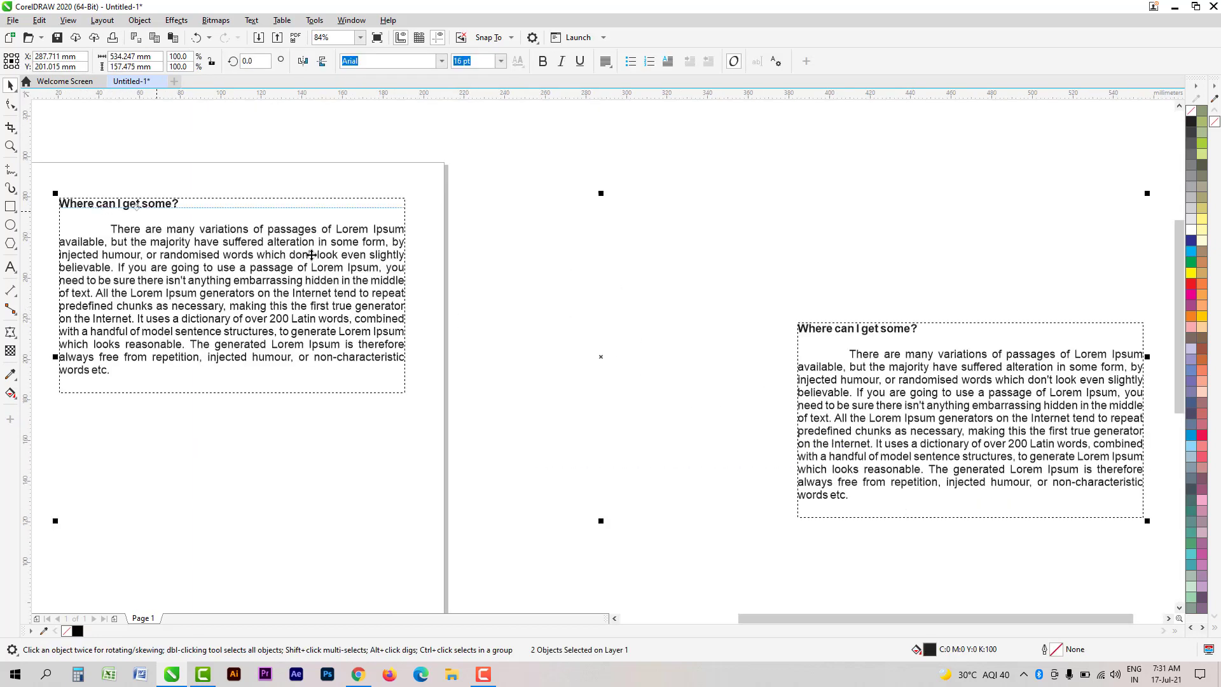
Step: Deselect everything, zoom to all objects to fit both text frames, and zoom back out
{"action": "scroll", "coordinate": [729, 349], "scroll_direction": "down", "scroll_amount": 7}
{"action": "left_click", "coordinate": [957, 484]}
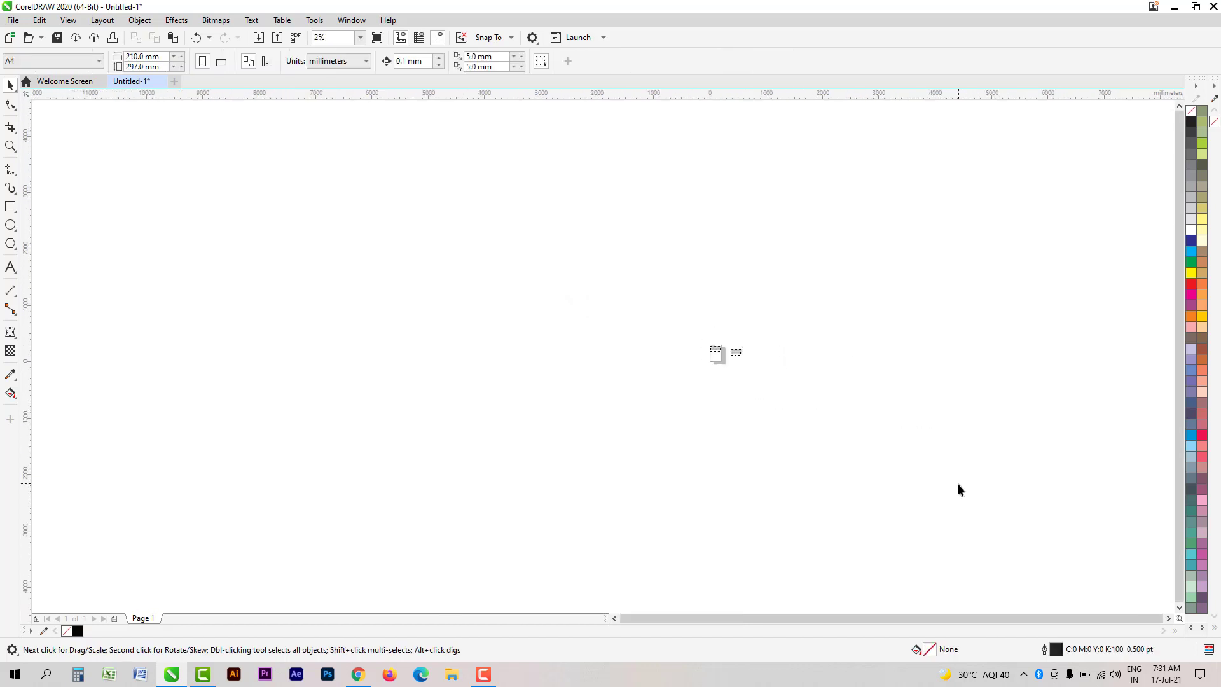
{"action": "key", "text": "F4"}
{"action": "scroll", "coordinate": [680, 359], "scroll_direction": "down", "scroll_amount": 3}
{"action": "scroll", "coordinate": [666, 345], "scroll_direction": "down", "scroll_amount": 5}
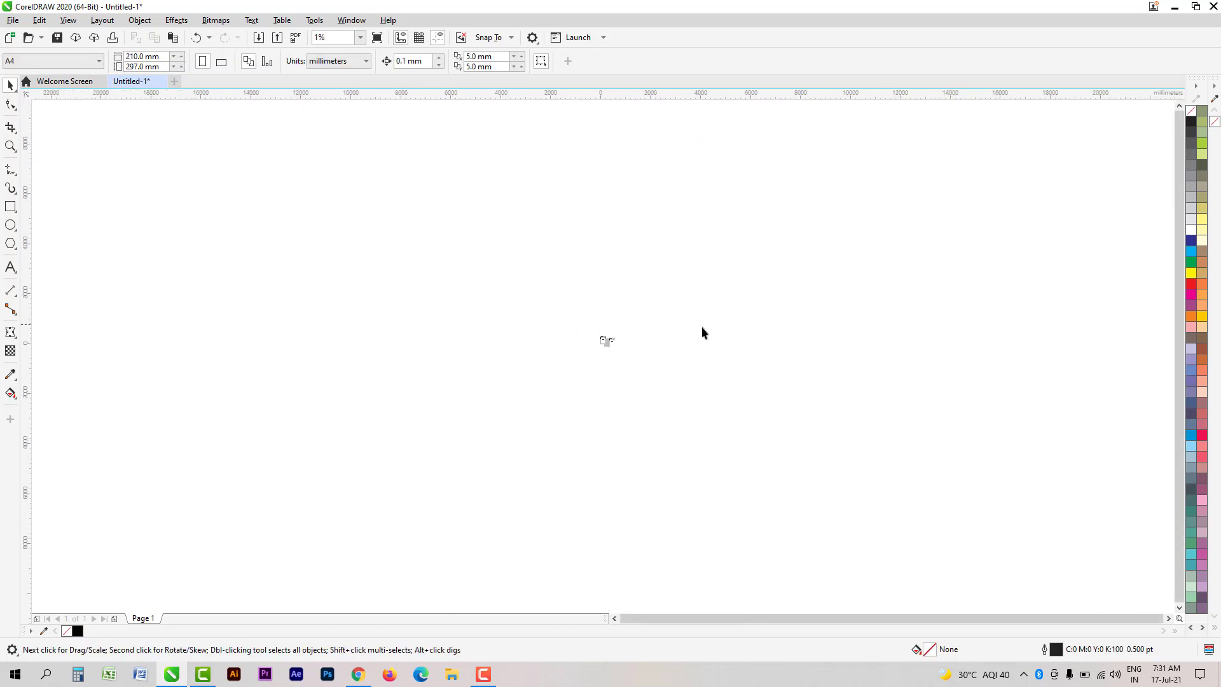
Step: Zoom to all objects, then move the text frame outside the page onto the page, directly below the original frame
{"action": "key", "text": "F4"}
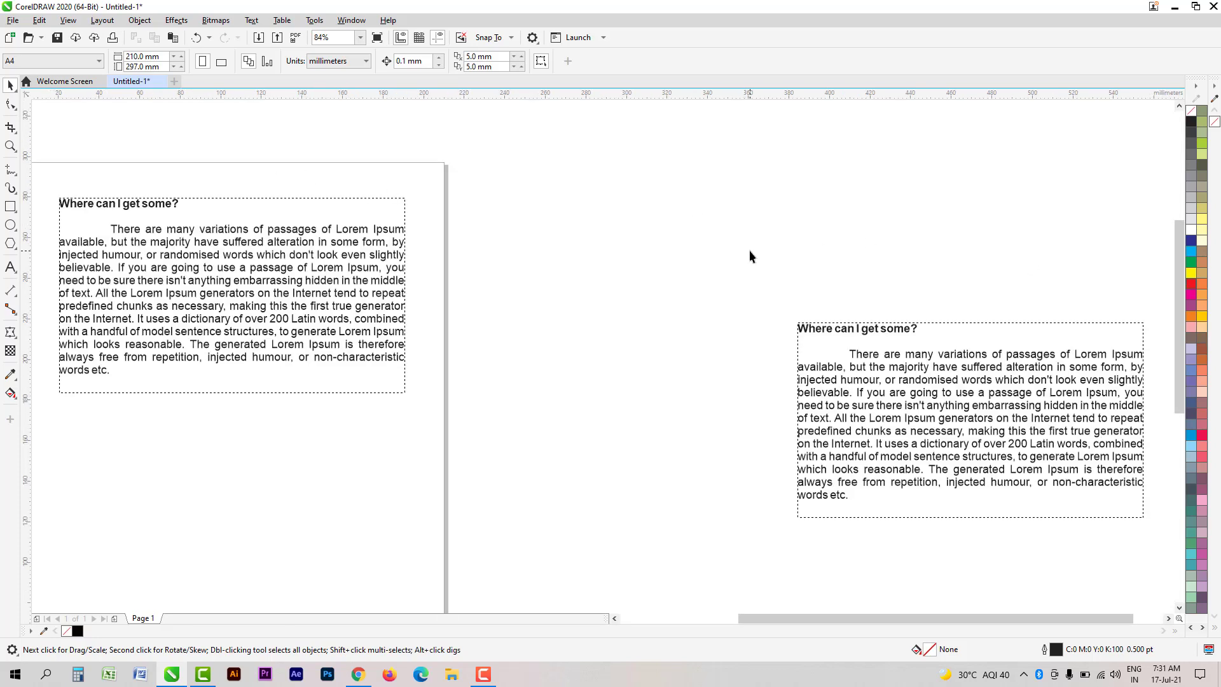
{"action": "scroll", "coordinate": [871, 263], "scroll_direction": "down", "scroll_amount": 4}
{"action": "left_click_drag", "start_coordinate": [922, 315], "coordinate": [751, 313]}
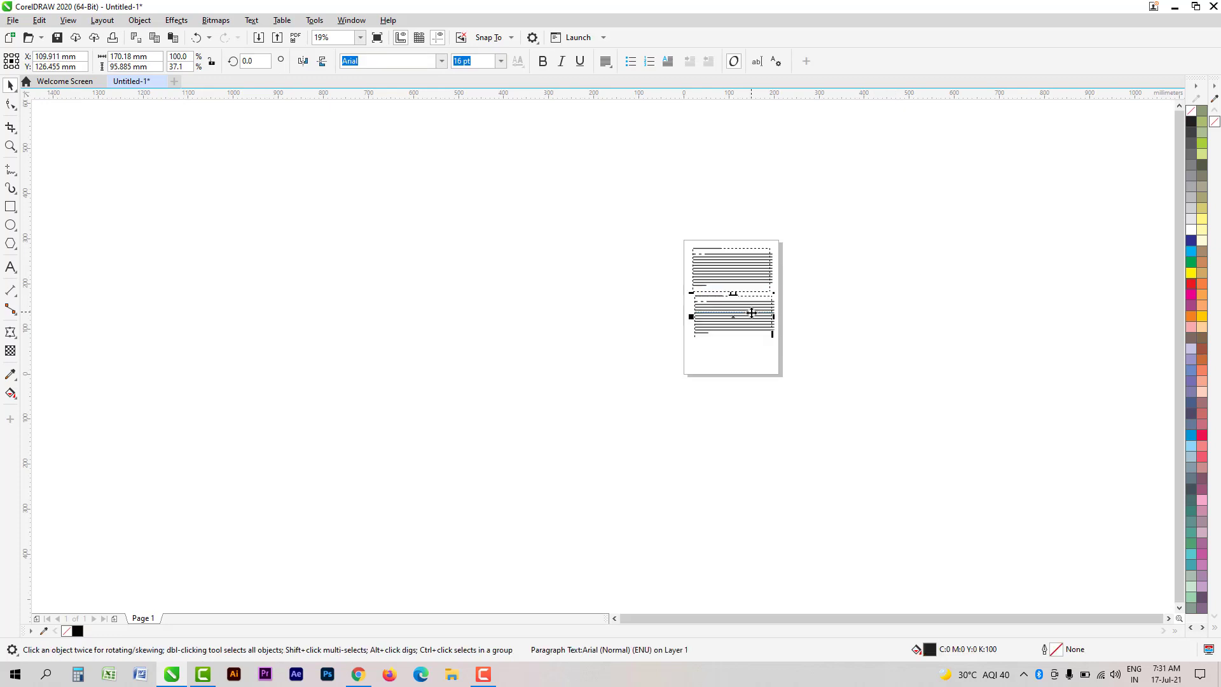
Step: Deselect everything in a distant view and zoom to all objects to fit both stacked text frames
{"action": "scroll", "coordinate": [761, 300], "scroll_direction": "up", "scroll_amount": 2}
{"action": "scroll", "coordinate": [573, 341], "scroll_direction": "down", "scroll_amount": 6}
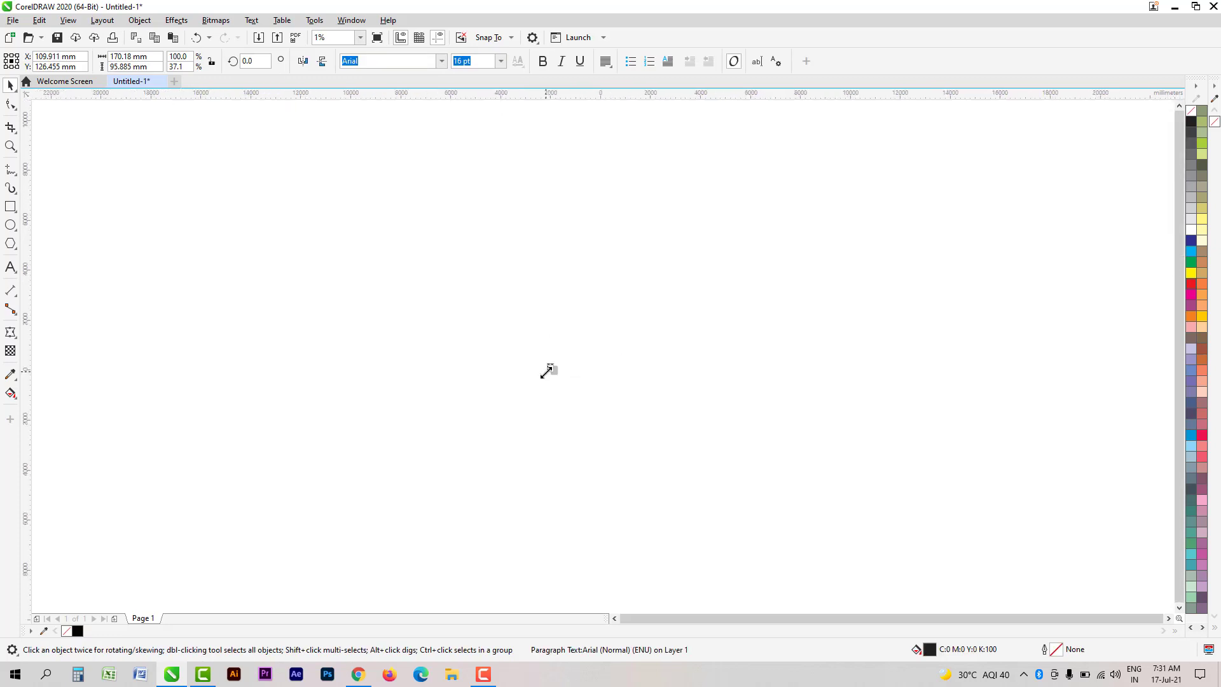
{"action": "left_click", "coordinate": [719, 410]}
{"action": "key", "text": "F4"}
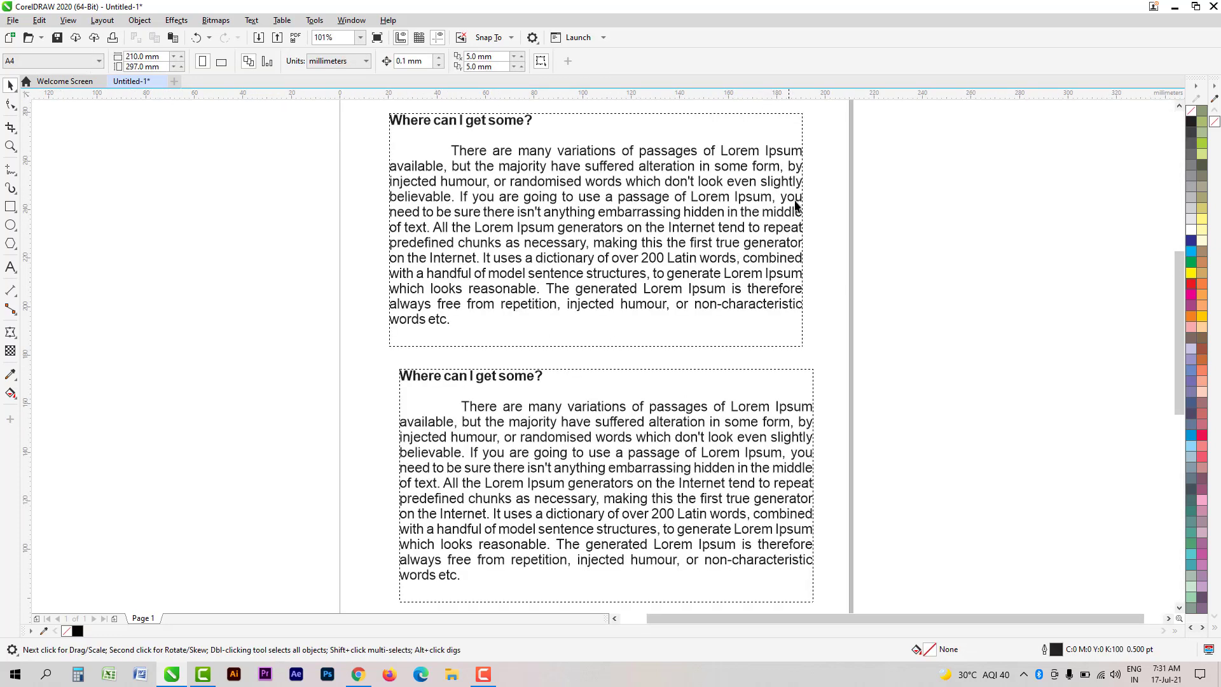
{"action": "scroll", "coordinate": [465, 393], "scroll_direction": "down", "scroll_amount": 1}
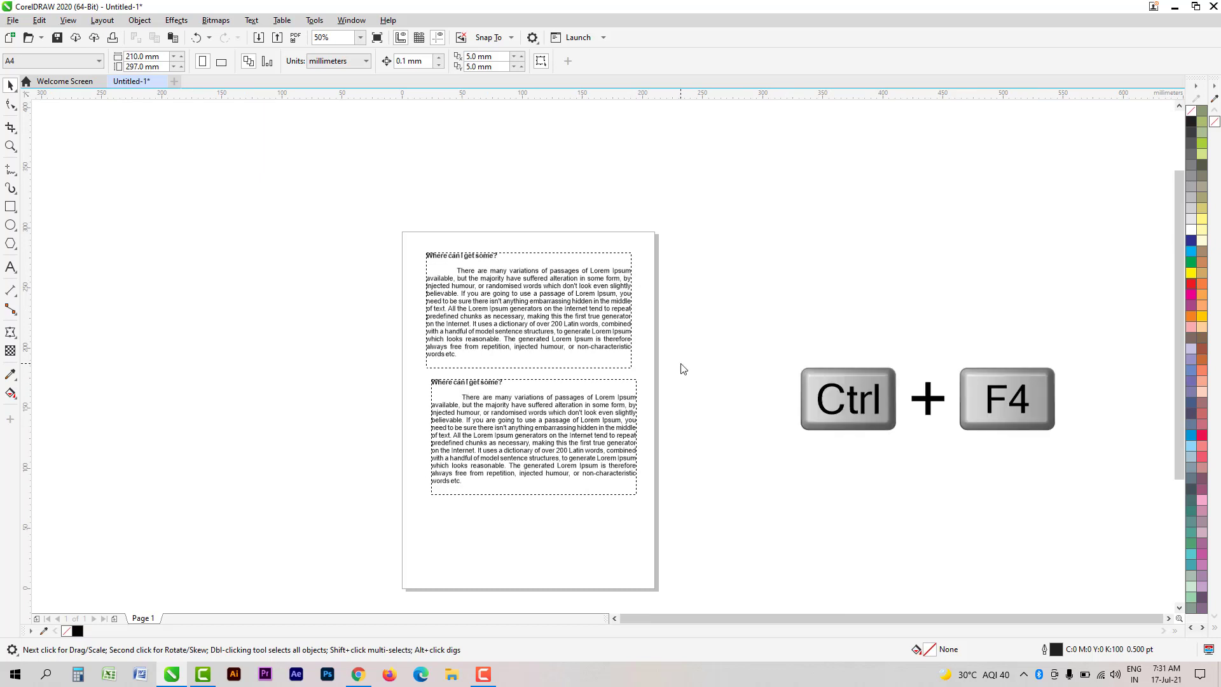
Step: Issue the command to close the document, then cancel it to keep the drawing open
{"action": "key", "text": "ctrl+F4"}
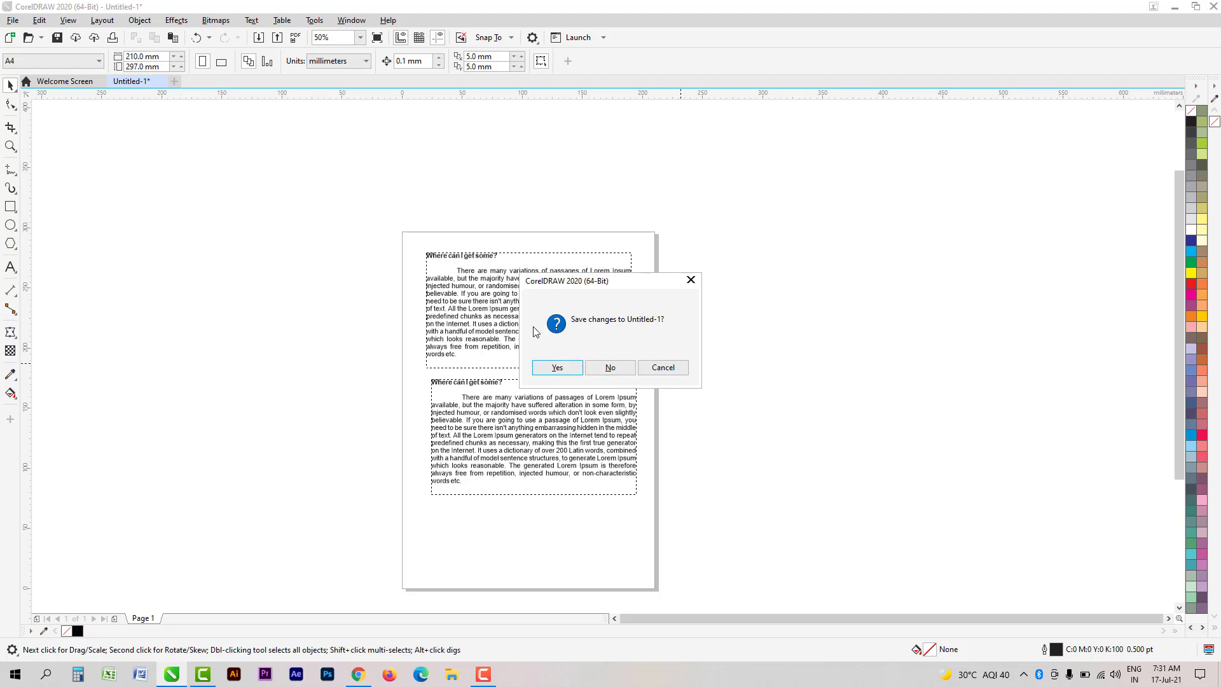
{"action": "left_click", "coordinate": [680, 370]}
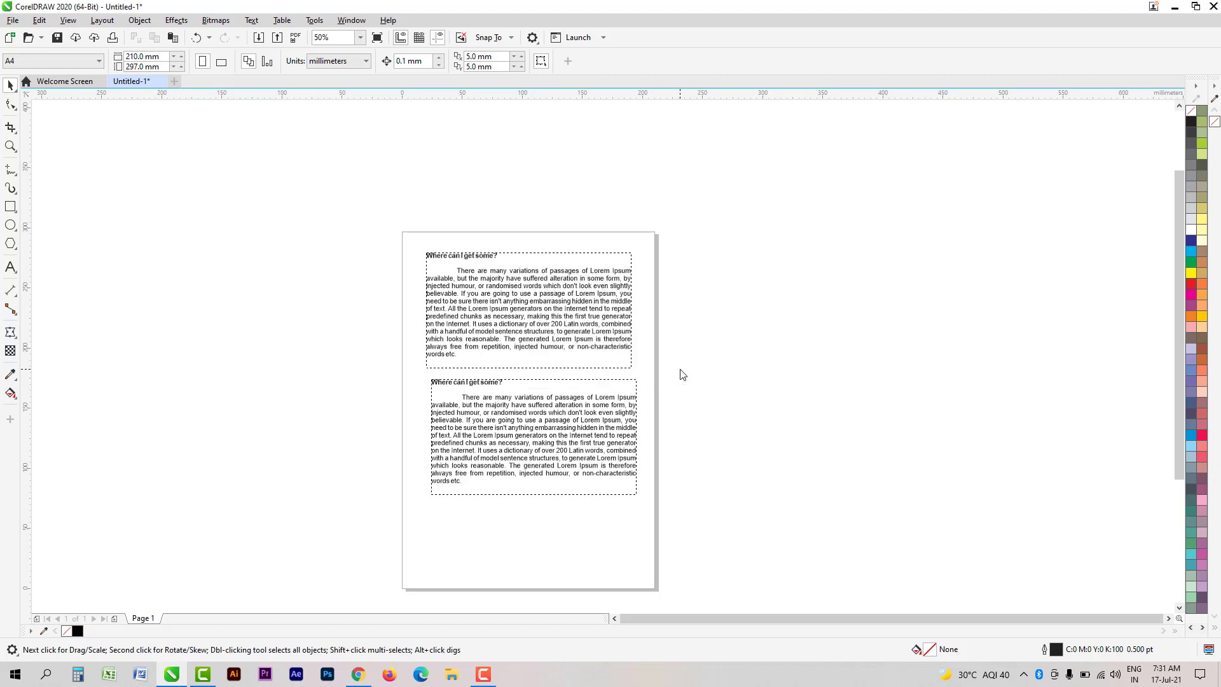
Step: Fit the whole page in the window with zoom to page twice, returning to a distant view each time
{"action": "key", "text": "shift+F4"}
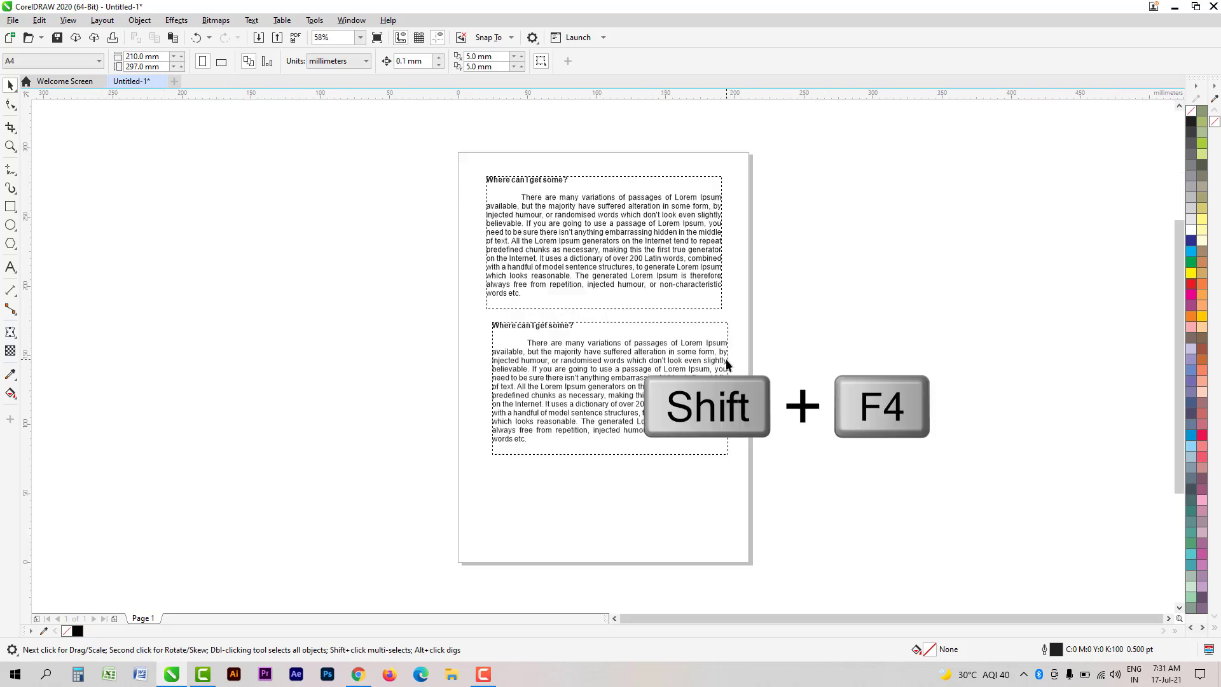
{"action": "scroll", "coordinate": [642, 337], "scroll_direction": "down", "scroll_amount": 4}
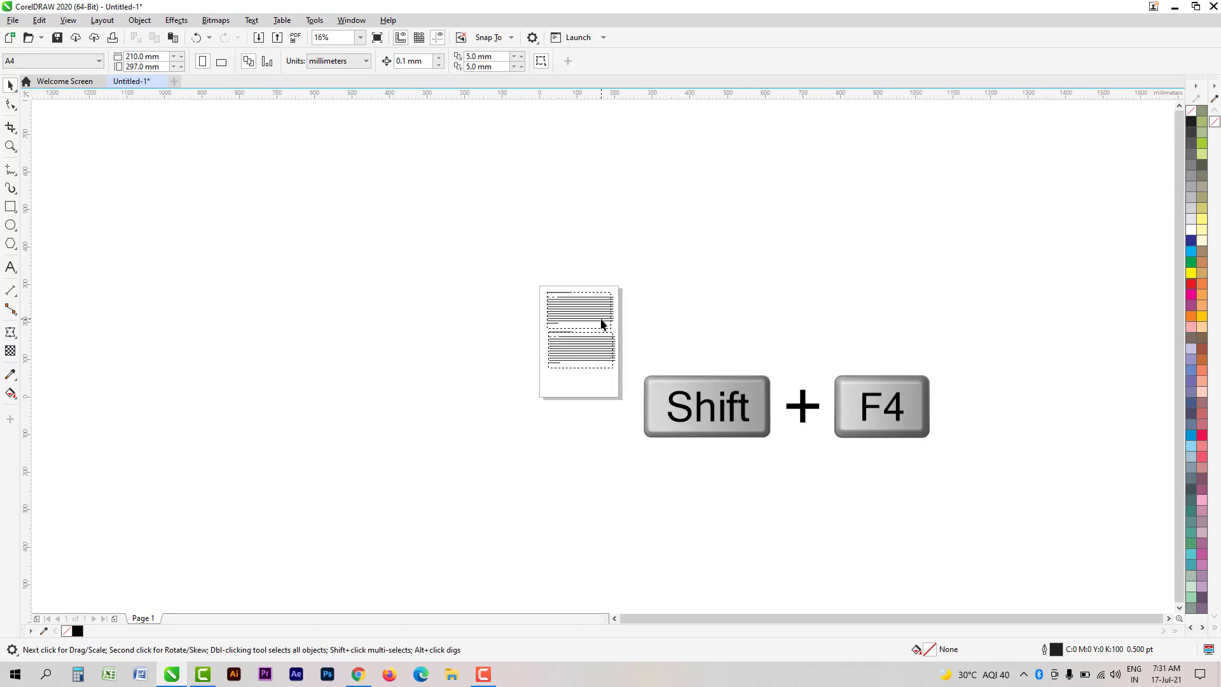
{"action": "key", "text": "shift+F4"}
{"action": "scroll", "coordinate": [522, 374], "scroll_direction": "down", "scroll_amount": 4}
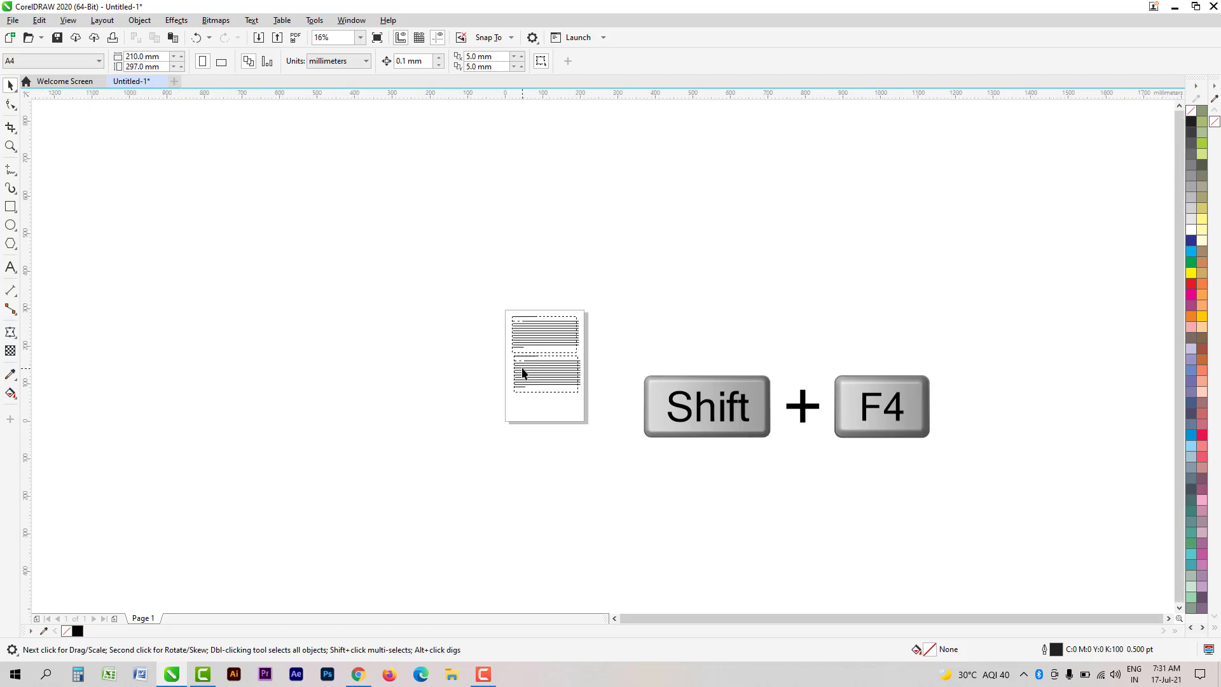
Step: Move the lower text frame outside the page, to its right, and zoom to the page
{"action": "left_click_drag", "start_coordinate": [551, 384], "coordinate": [649, 336]}
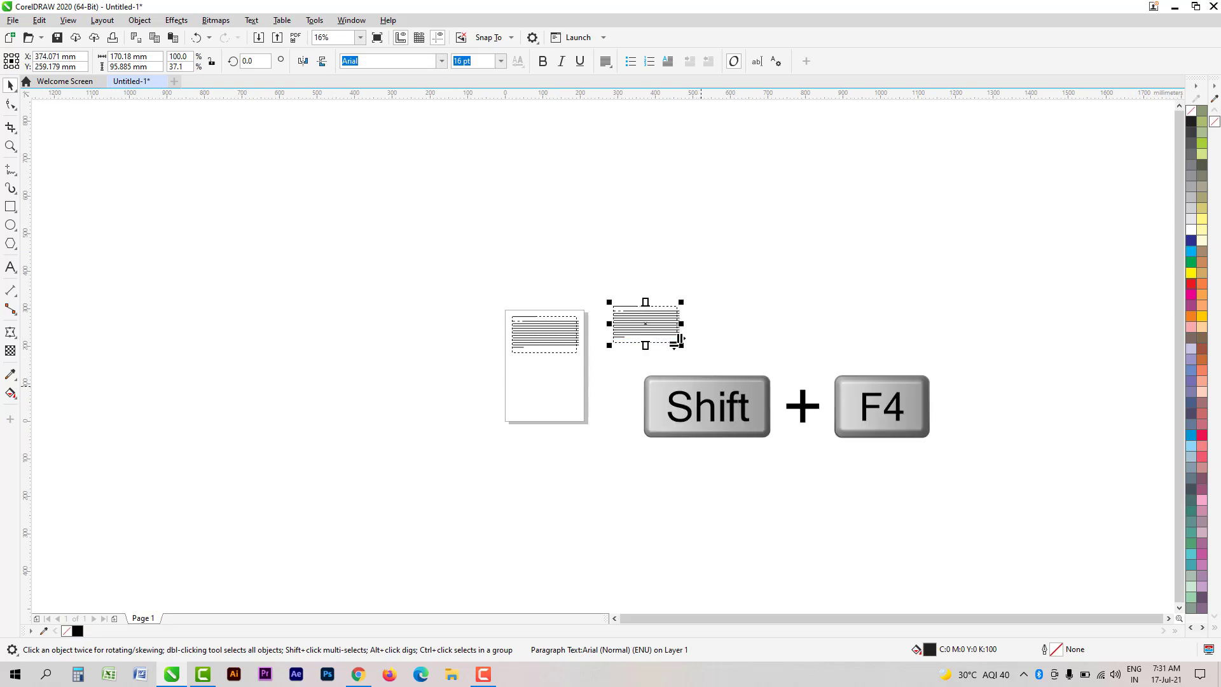
{"action": "key", "text": "shift+F4"}
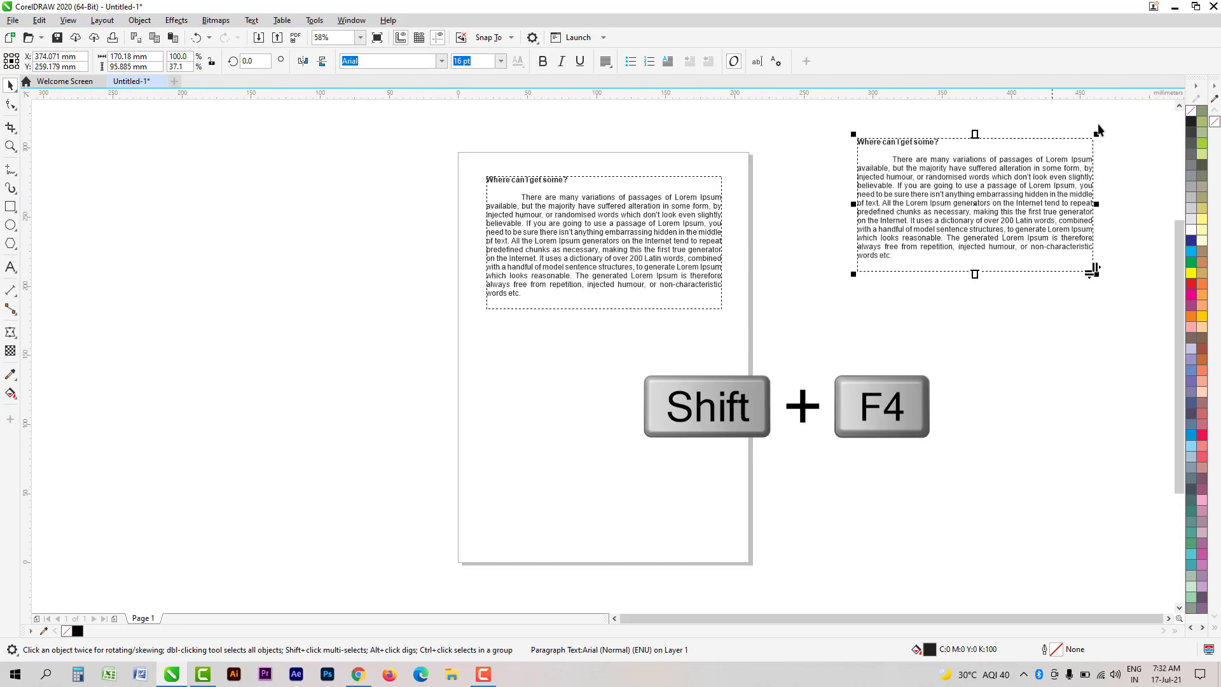
{"action": "scroll", "coordinate": [445, 302], "scroll_direction": "down", "scroll_amount": 4}
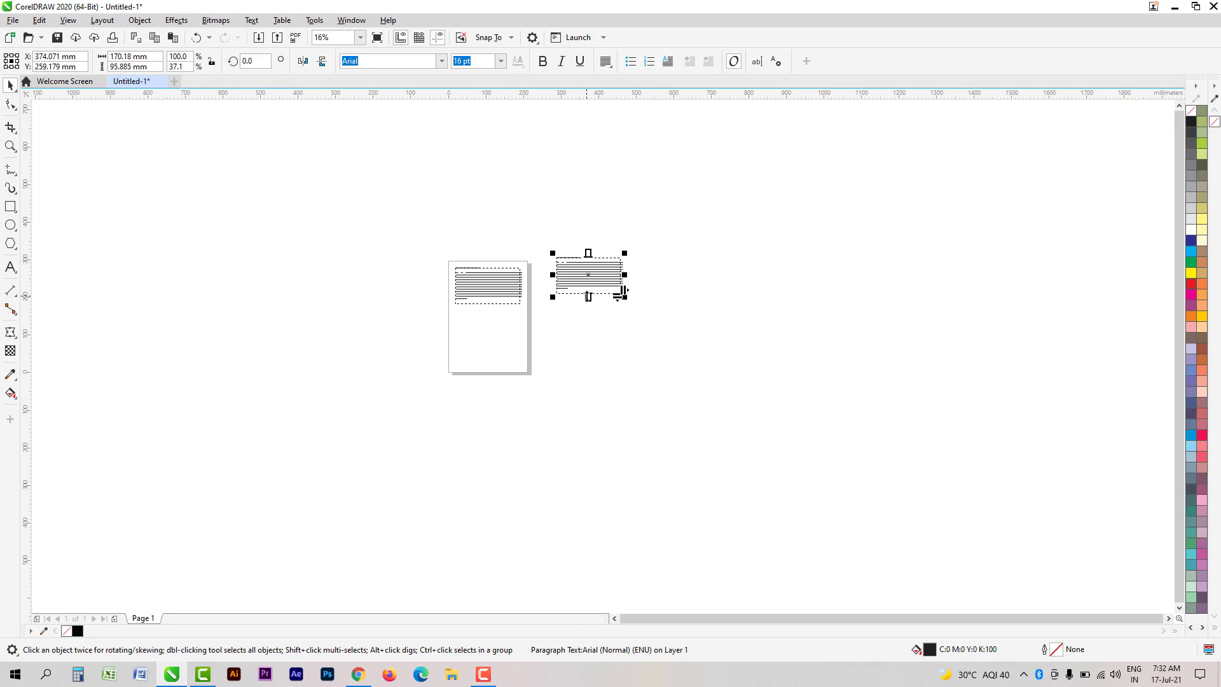
Step: Draw a freehand curve about 583 × 385 mm looping around the upper page with the Freehand tool, then undo it
{"action": "key", "text": "F5"}
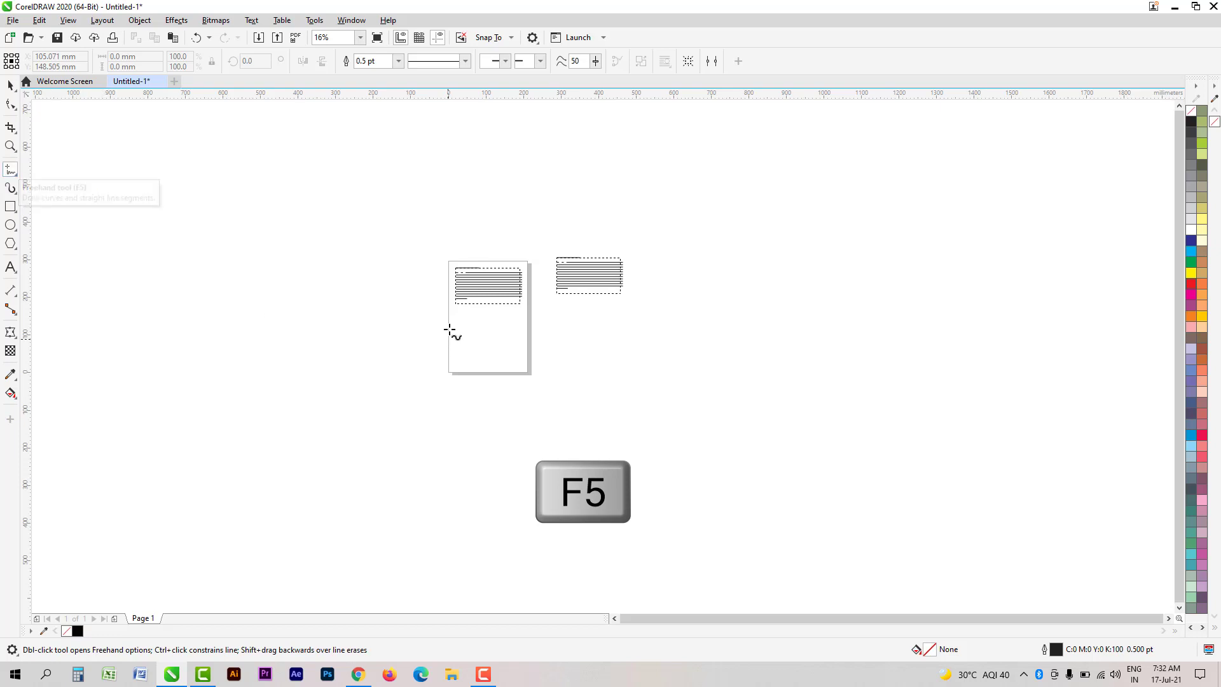
{"action": "mouse_move", "coordinate": [439, 323]}
{"action": "left_mouse_down"}
{"action": "mouse_move", "coordinate": [557, 317]}
{"action": "mouse_move", "coordinate": [527, 229]}
{"action": "mouse_move", "coordinate": [392, 364]}
{"action": "left_mouse_up"}
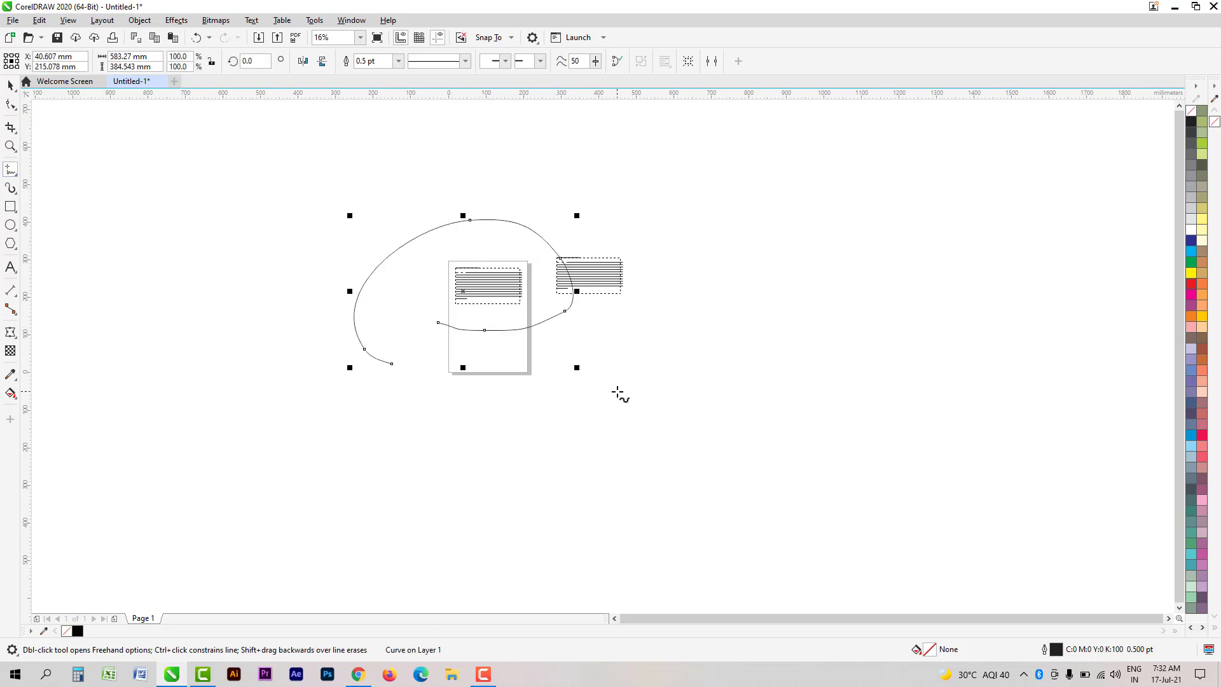
{"action": "key", "text": "ctrl+z"}
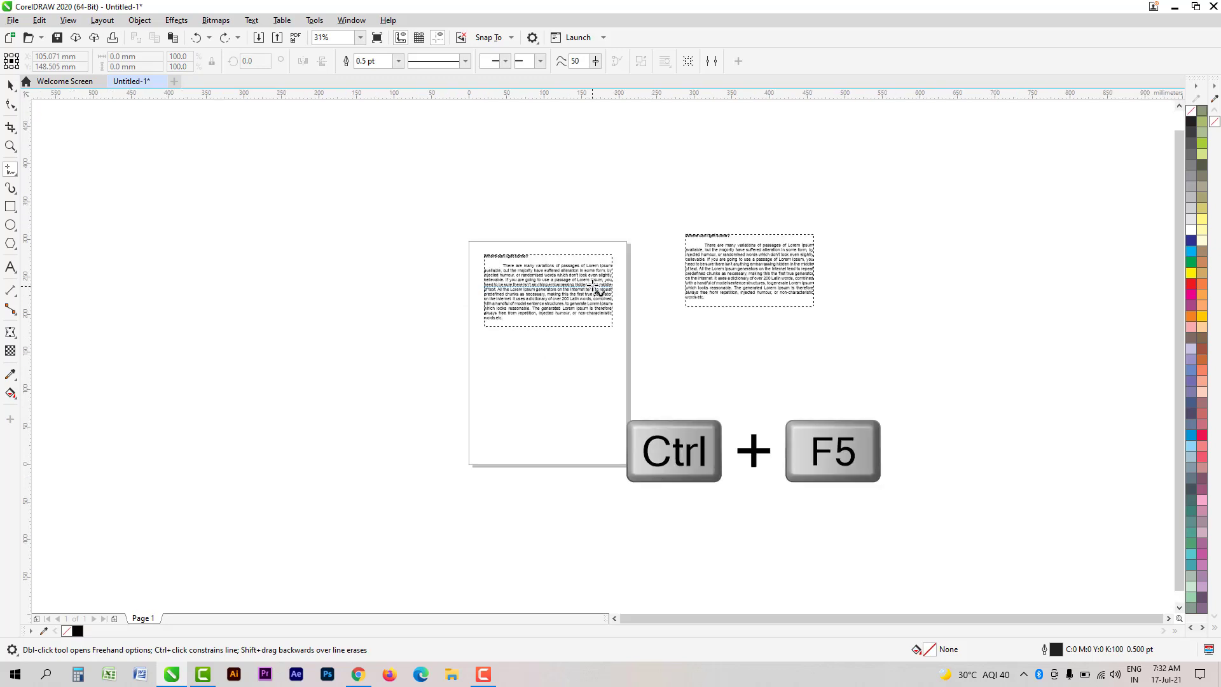
Step: Open Object Styles and examine the Paragraph Text, QR Code and Artistic Media default styles, including the outline and fill settings
{"action": "key", "text": "ctrl+F5"}
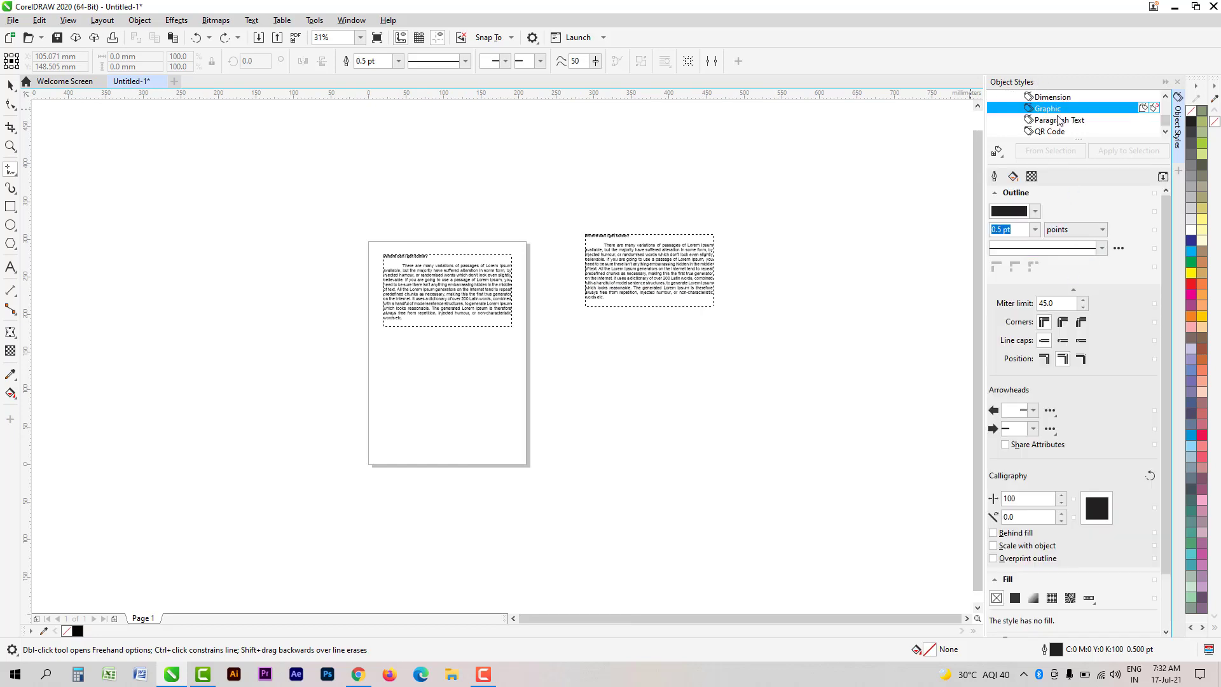
{"action": "left_click", "coordinate": [1049, 124]}
{"action": "left_click", "coordinate": [1051, 134]}
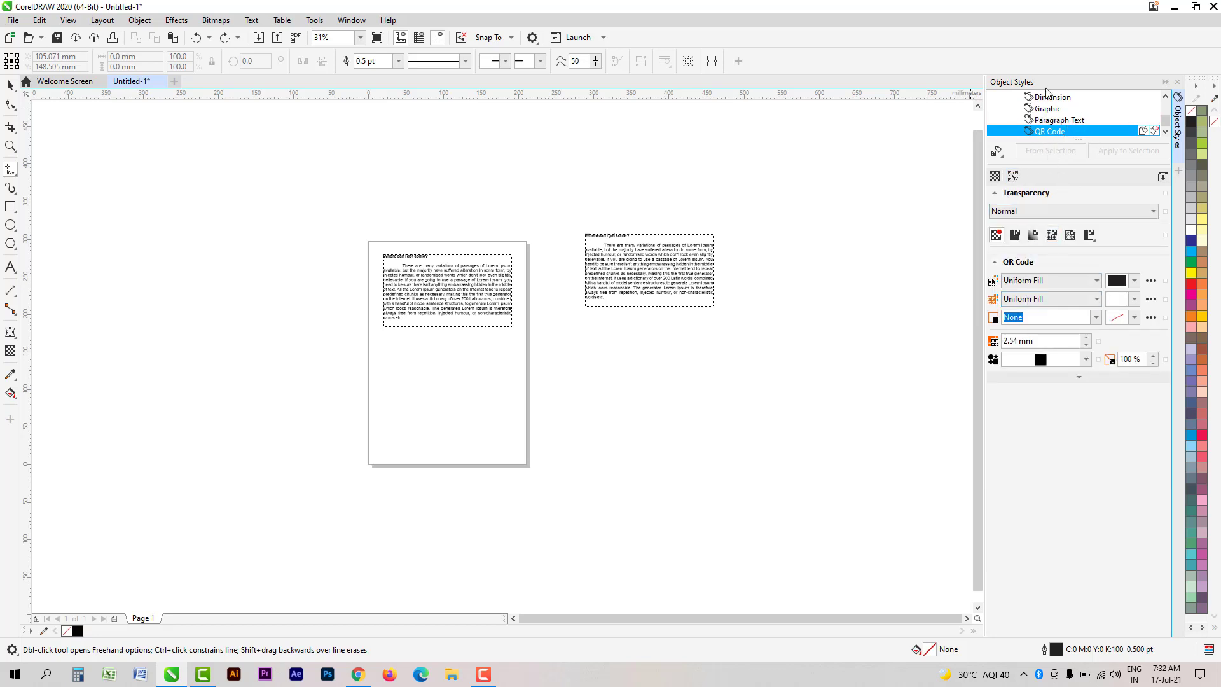
{"action": "scroll", "coordinate": [1055, 115], "scroll_direction": "up", "scroll_amount": 3}
{"action": "left_click", "coordinate": [1050, 133]}
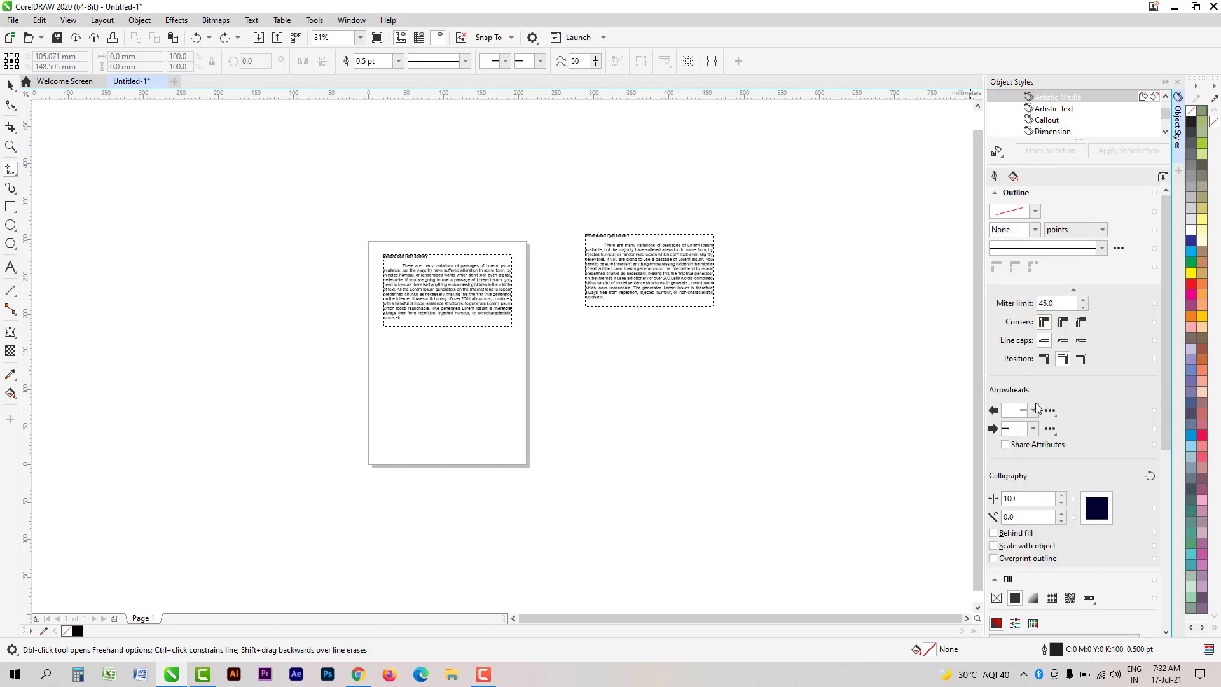
{"action": "scroll", "coordinate": [1066, 508], "scroll_direction": "down", "scroll_amount": 2}
{"action": "scroll", "coordinate": [1066, 508], "scroll_direction": "down", "scroll_amount": 2}
Step: Draw a row of overlapping rectangles about 61 mm high on the page below the text frame, the last about 9 mm wide
{"action": "key", "text": "F6"}
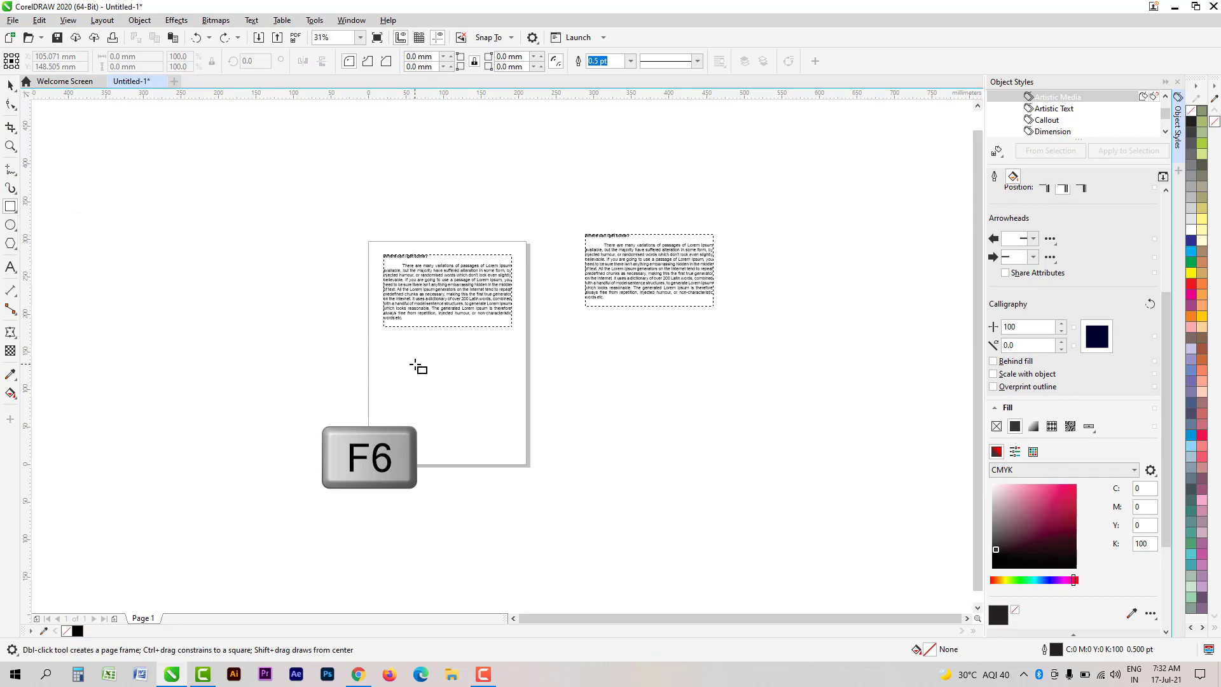
{"action": "left_click_drag", "start_coordinate": [415, 364], "coordinate": [522, 410]}
{"action": "mouse_move", "coordinate": [464, 363]}
{"action": "left_mouse_down"}
{"action": "mouse_move", "coordinate": [467, 408]}
{"action": "mouse_move", "coordinate": [504, 409]}
{"action": "left_mouse_up"}
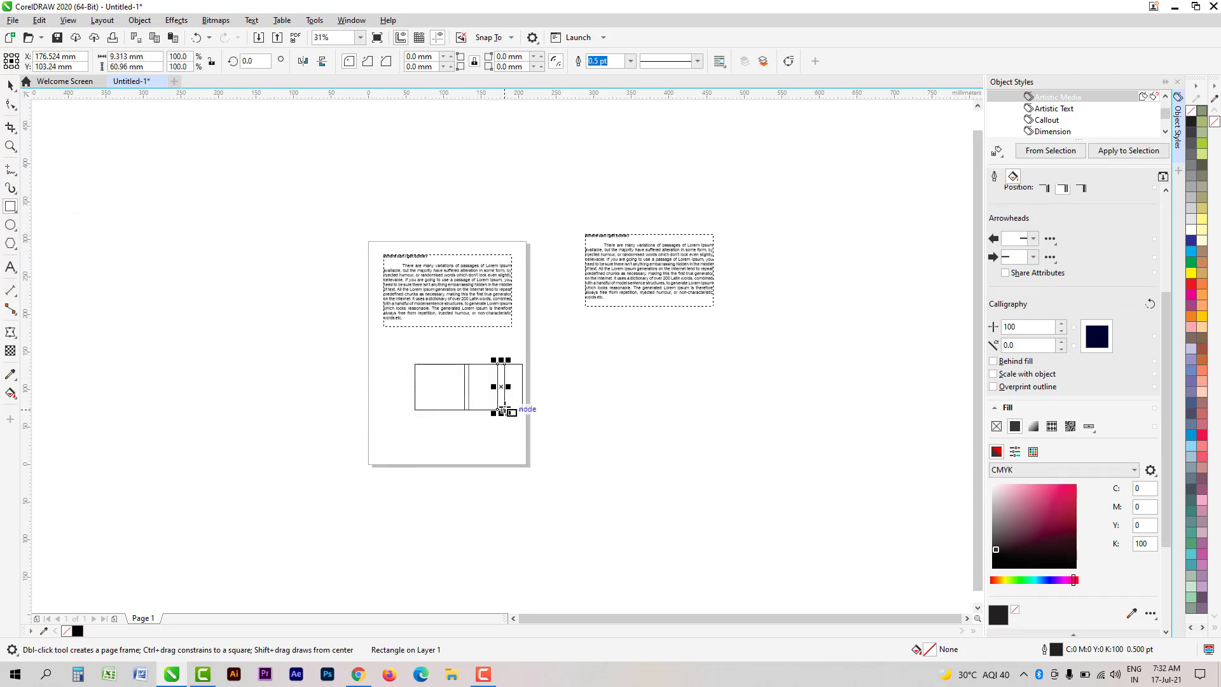
Step: Open Color Styles in place of Object Styles, create a new color style, and view its name and CMYK values
{"action": "key", "text": "ctrl+F6"}
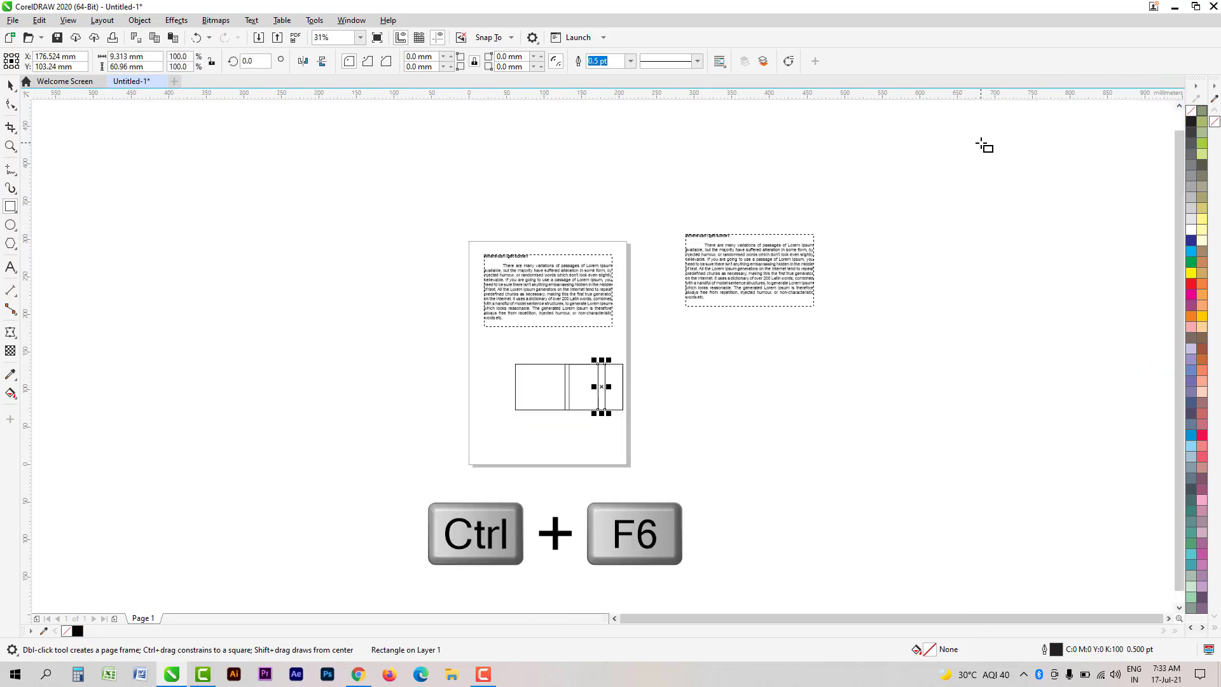
{"action": "key", "text": "ctrl+F6"}
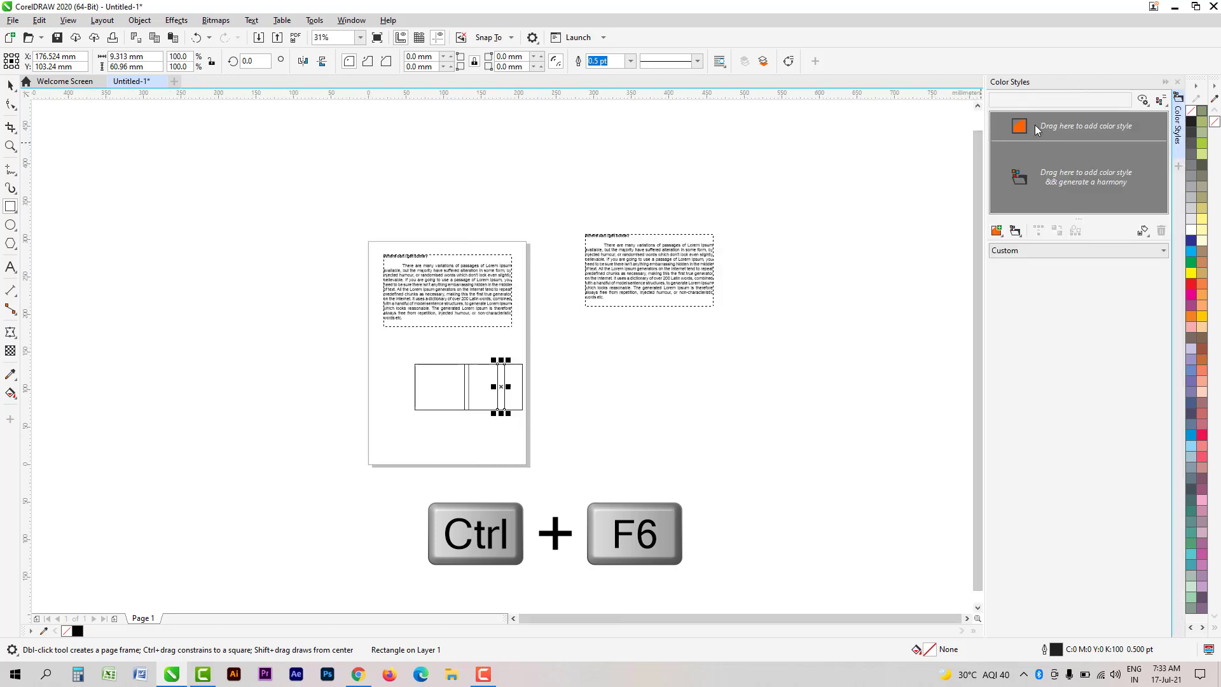
{"action": "left_click", "coordinate": [996, 230]}
{"action": "left_click", "coordinate": [1008, 248]}
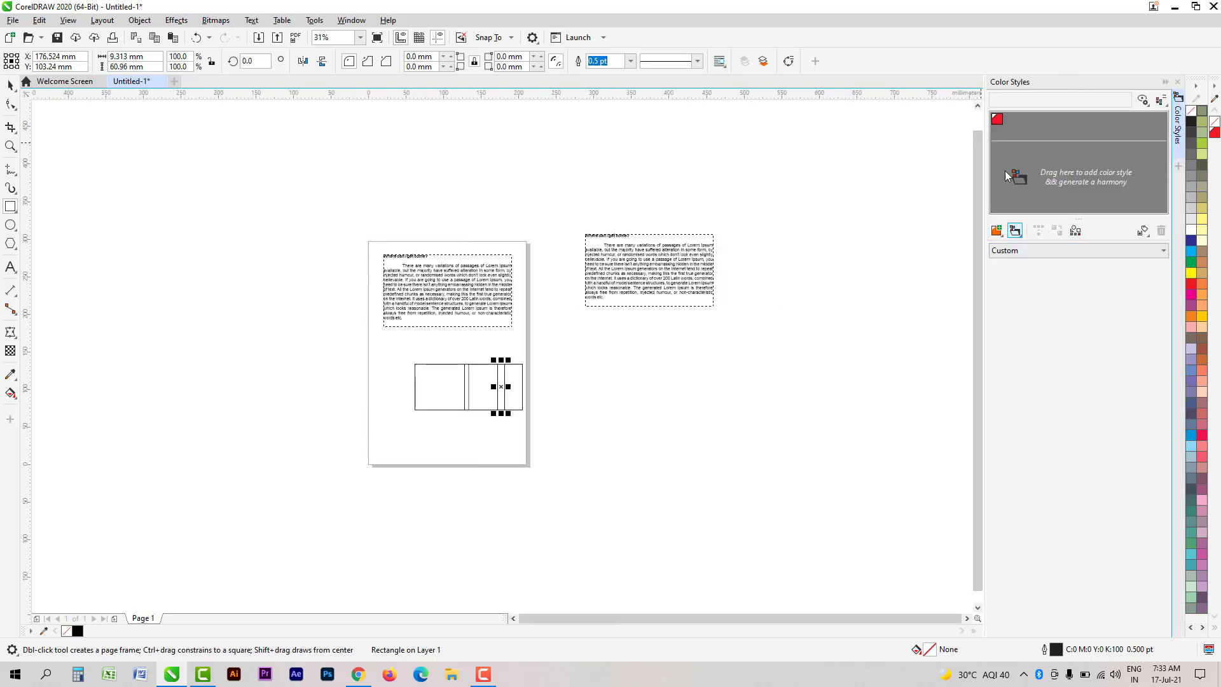
{"action": "left_click", "coordinate": [998, 122]}
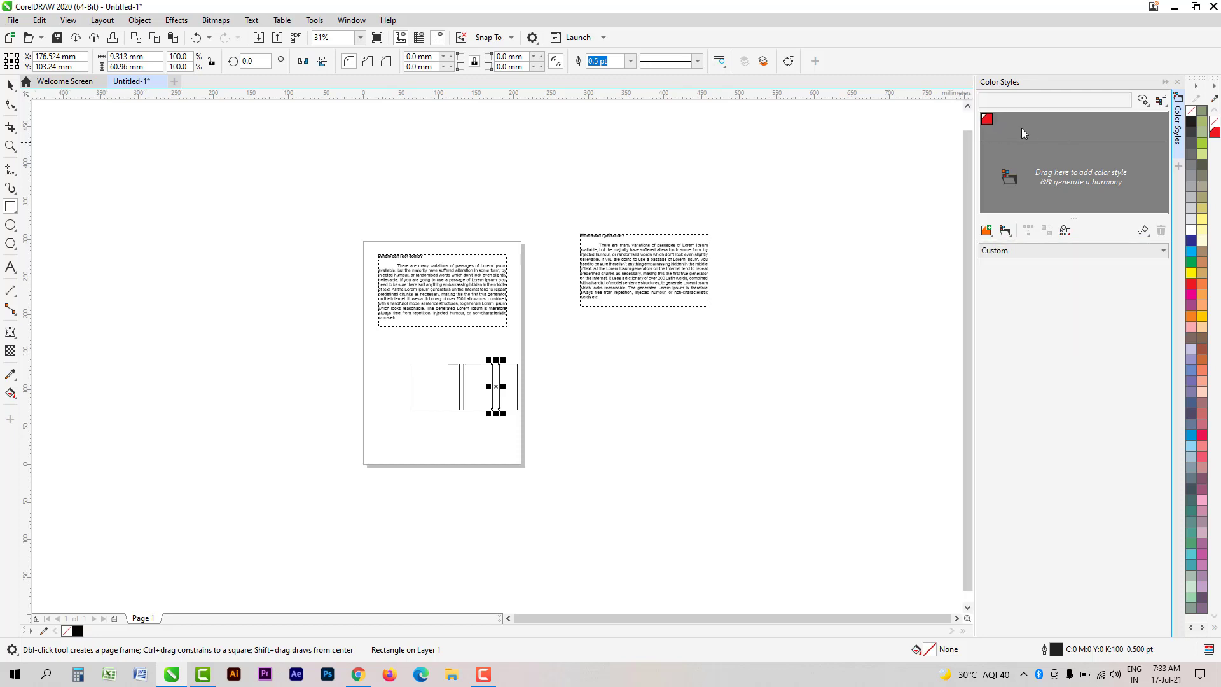
{"action": "double_click", "coordinate": [1035, 98]}
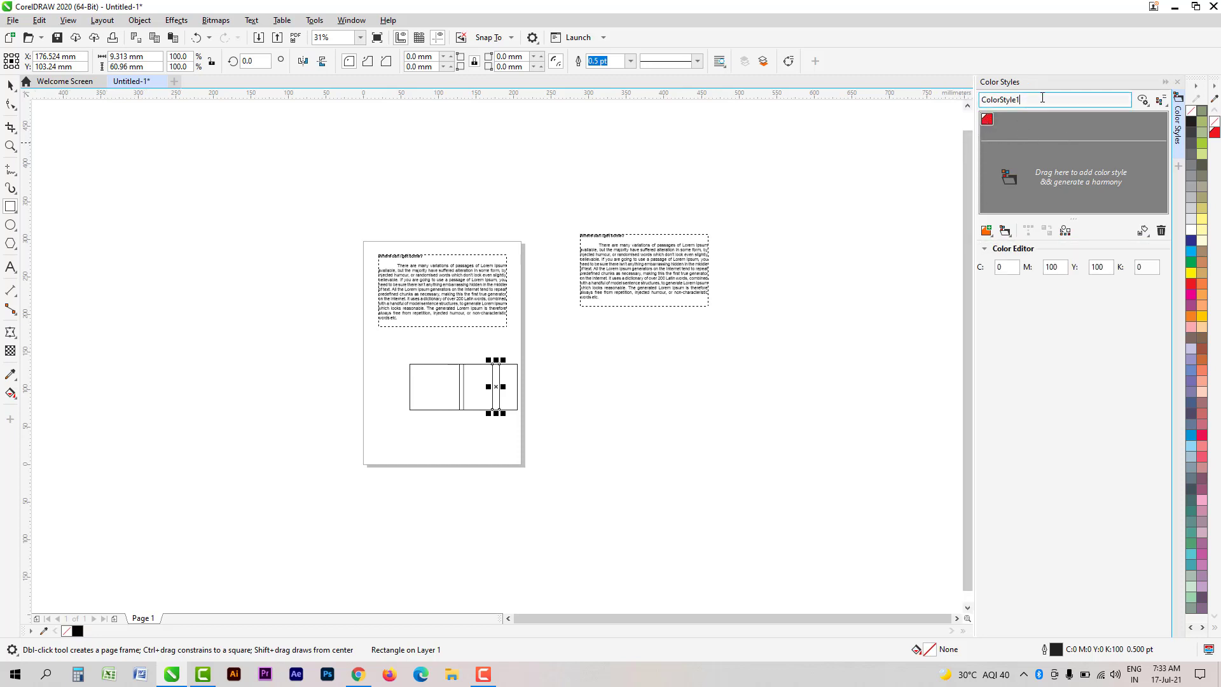
{"action": "left_click", "coordinate": [1033, 174]}
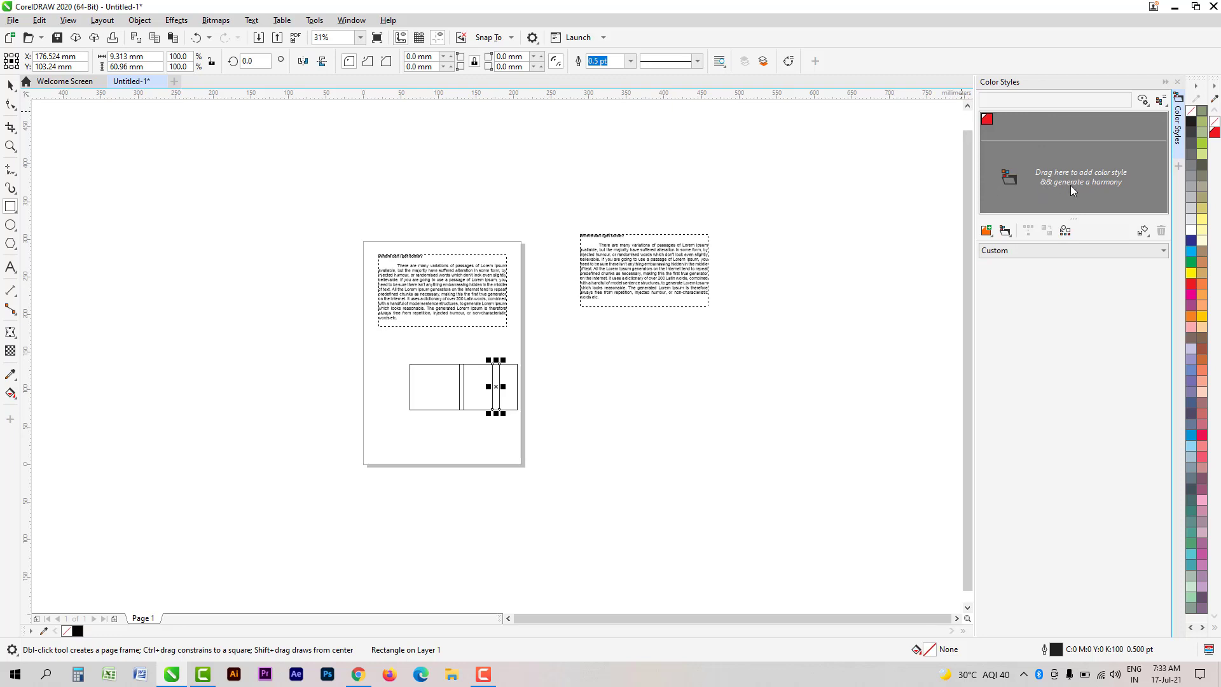
Step: Add red, orange, brown, pink, light blue and white palette colors as harmonies, and cyan as a color style
{"action": "left_click_drag", "start_coordinate": [1194, 289], "coordinate": [1091, 182]}
{"action": "left_click_drag", "start_coordinate": [1202, 305], "coordinate": [1126, 177]}
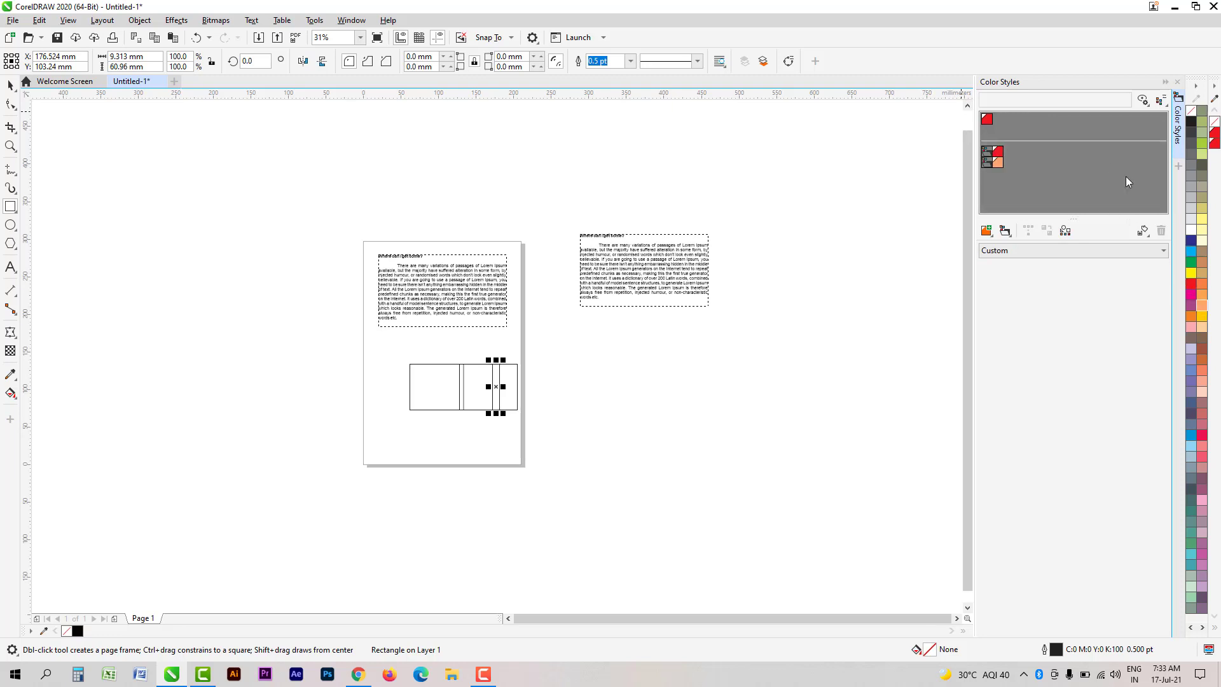
{"action": "left_click_drag", "start_coordinate": [1202, 342], "coordinate": [1063, 160]}
{"action": "left_click_drag", "start_coordinate": [1202, 381], "coordinate": [1068, 181]}
{"action": "left_click_drag", "start_coordinate": [1191, 251], "coordinate": [1087, 130]}
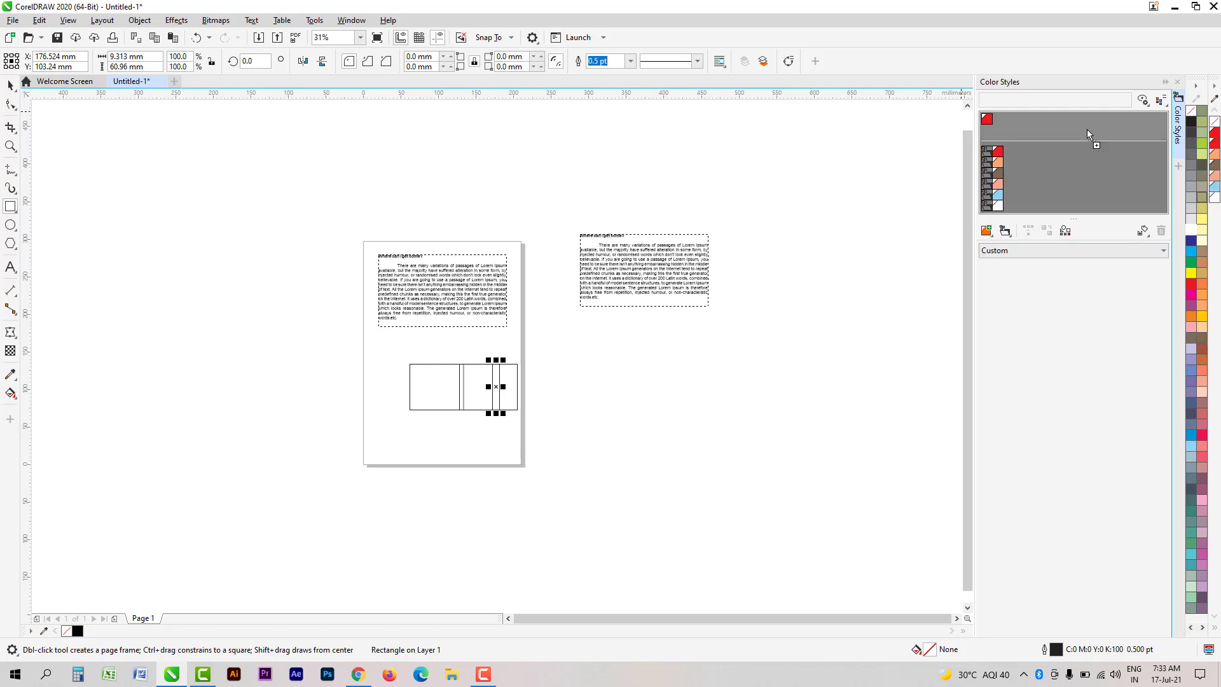
{"action": "left_click_drag", "start_coordinate": [1087, 130], "coordinate": [1085, 129]}
Step: View the import, export and save-defaults options for color styles, dismiss them, and close Color Styles
{"action": "left_click", "coordinate": [1143, 230]}
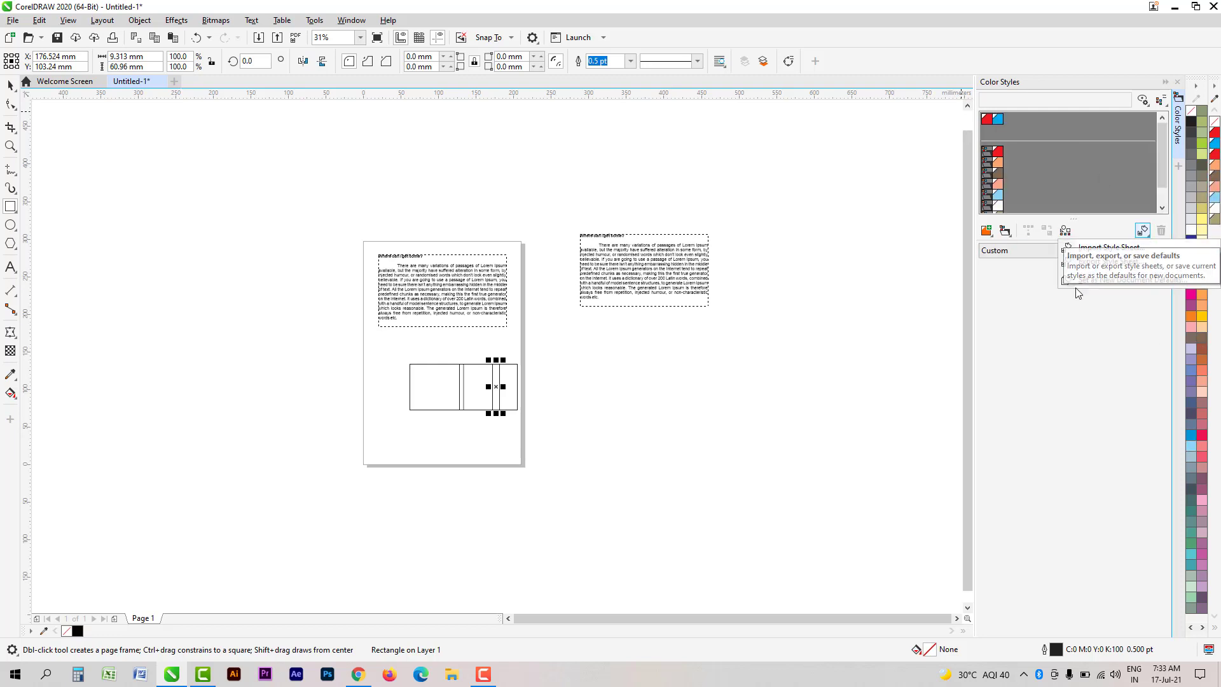
{"action": "left_click", "coordinate": [1034, 313]}
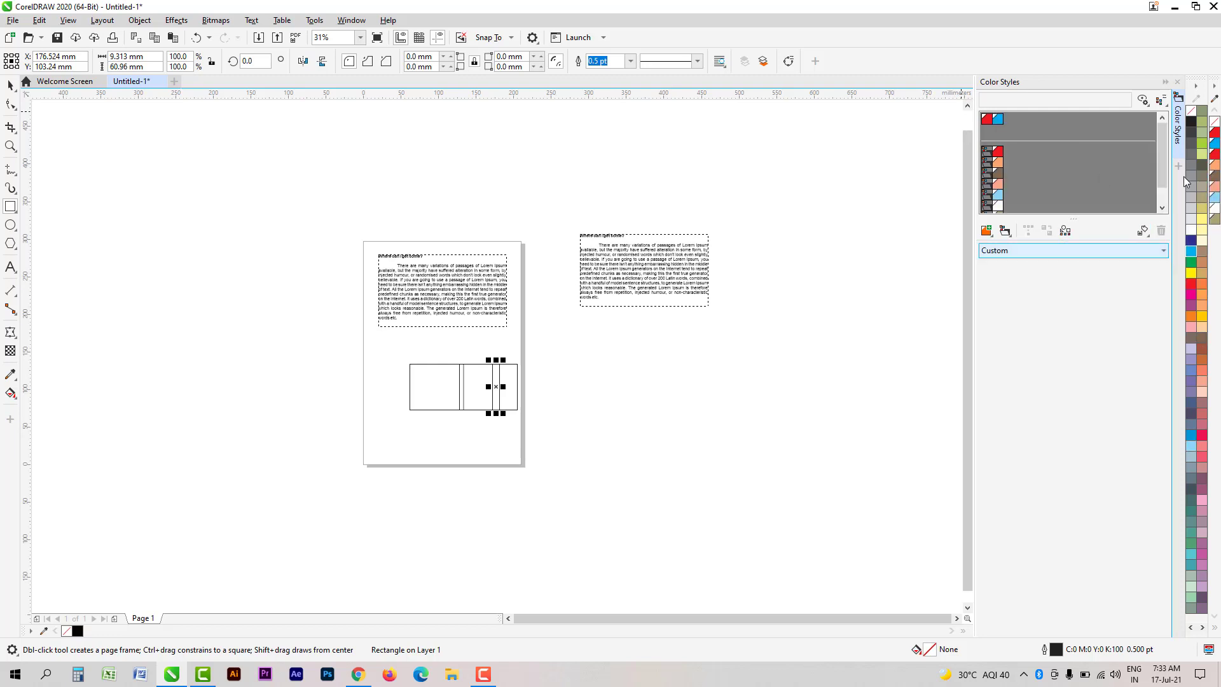
{"action": "left_click", "coordinate": [1176, 83]}
Step: Draw an ellipse about 157 × 61 mm outside the page, to its left, and open the Envelope options for it
{"action": "key", "text": "F7"}
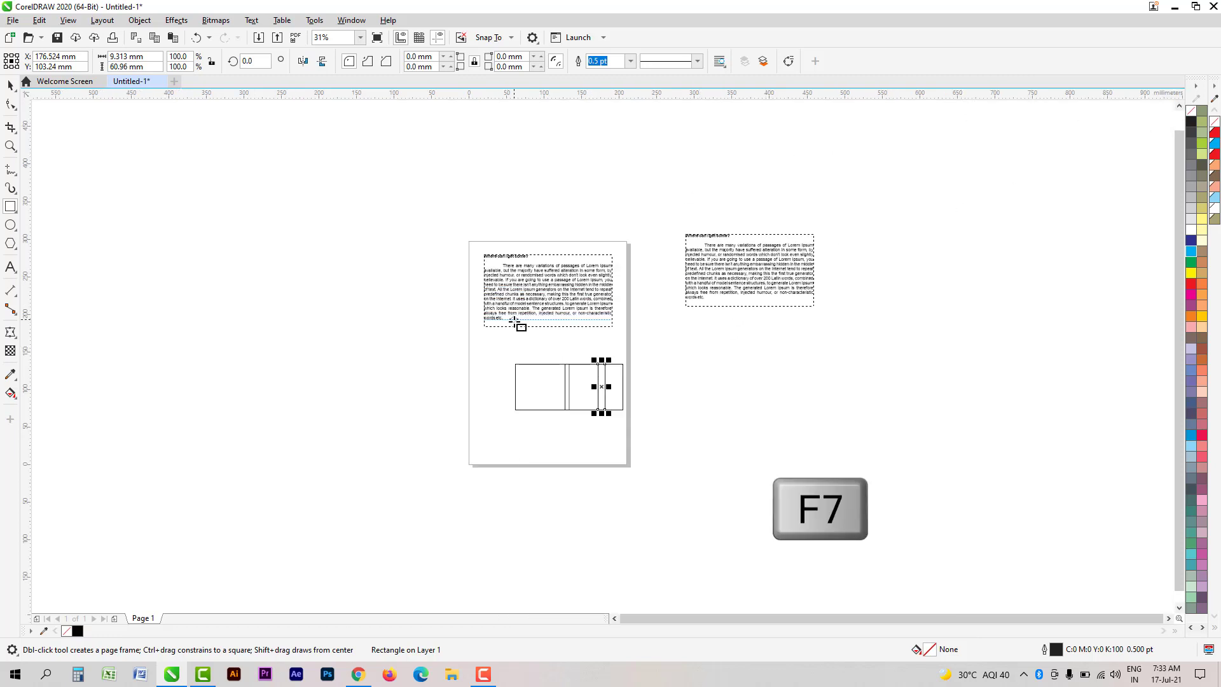
{"action": "key", "text": "F7"}
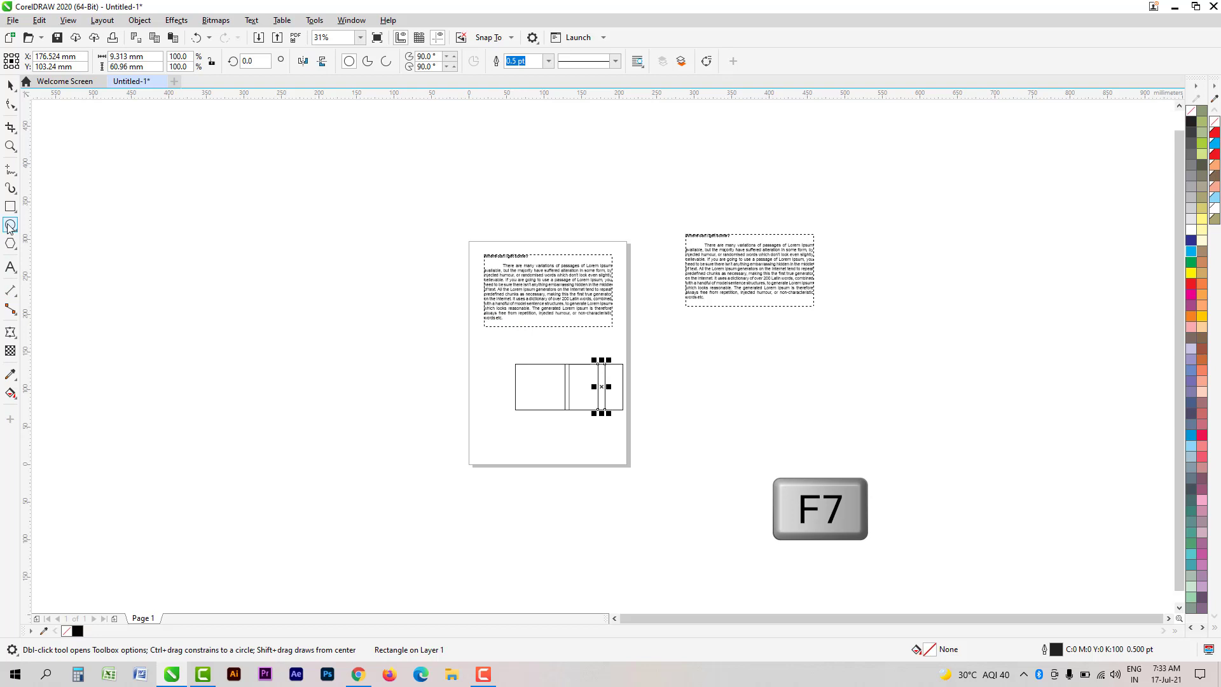
{"action": "left_click_drag", "start_coordinate": [255, 330], "coordinate": [379, 381]}
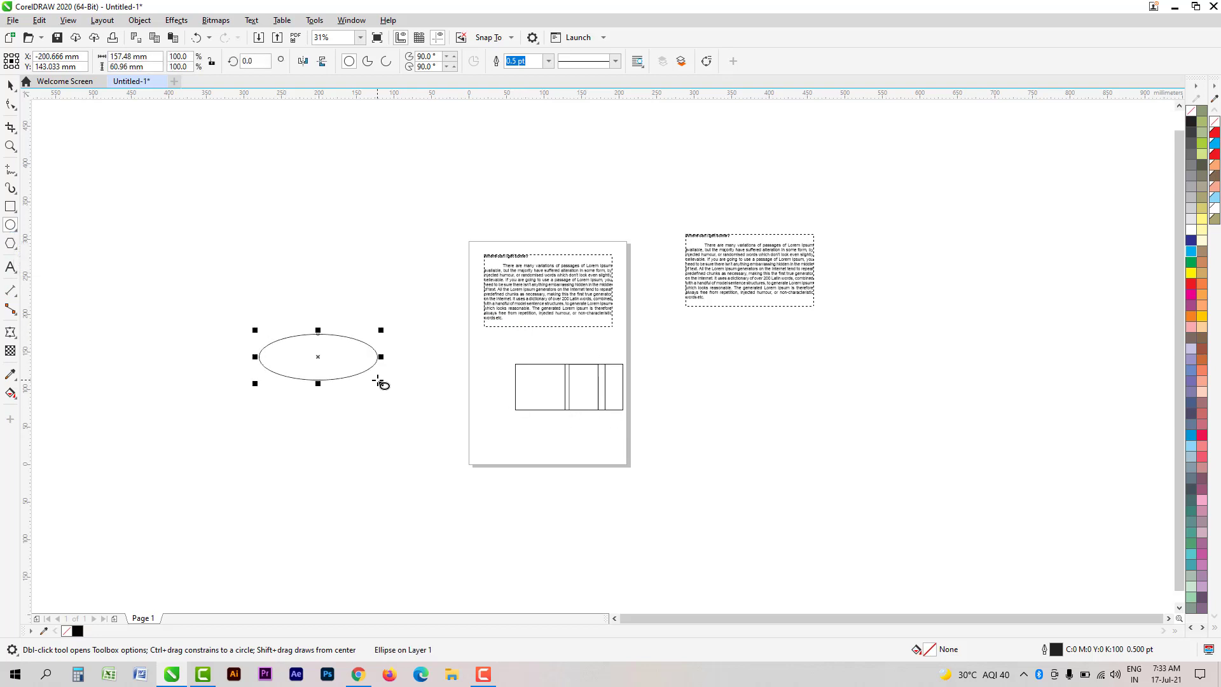
{"action": "key", "text": "ctrl+F7"}
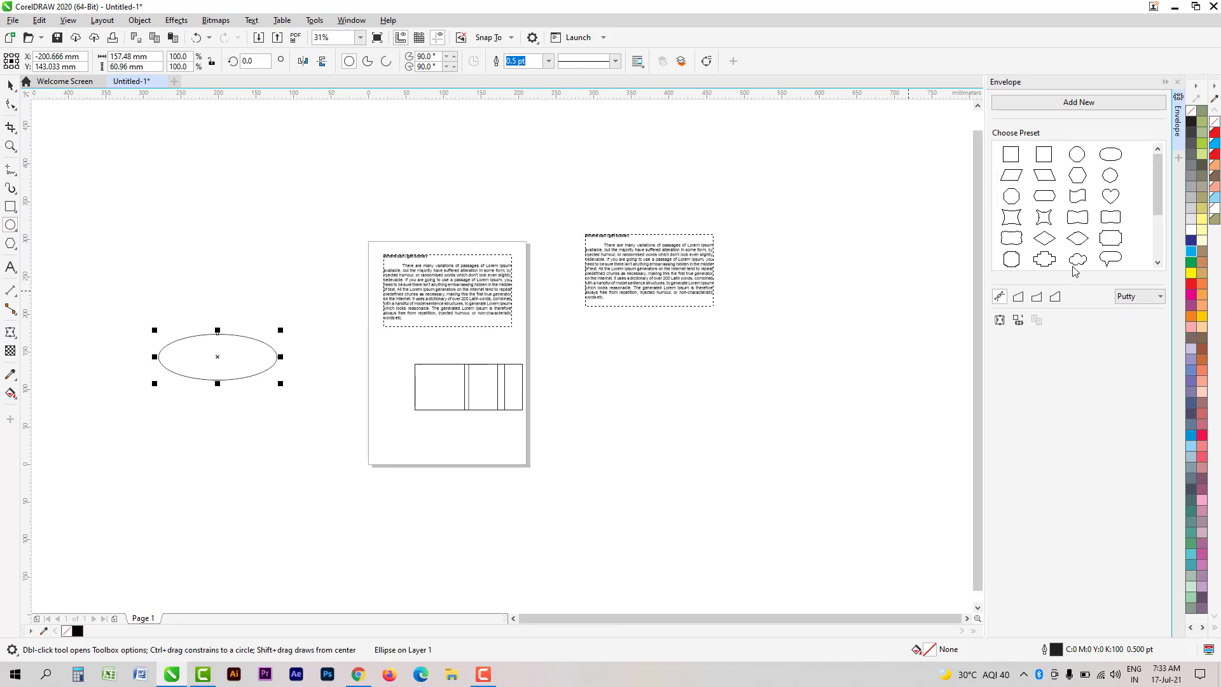
Step: Apply the diamond-shaped envelope preset to the ellipse outside the page
{"action": "scroll", "coordinate": [1077, 207], "scroll_direction": "down", "scroll_amount": 4}
{"action": "scroll", "coordinate": [1076, 208], "scroll_direction": "up", "scroll_amount": 3}
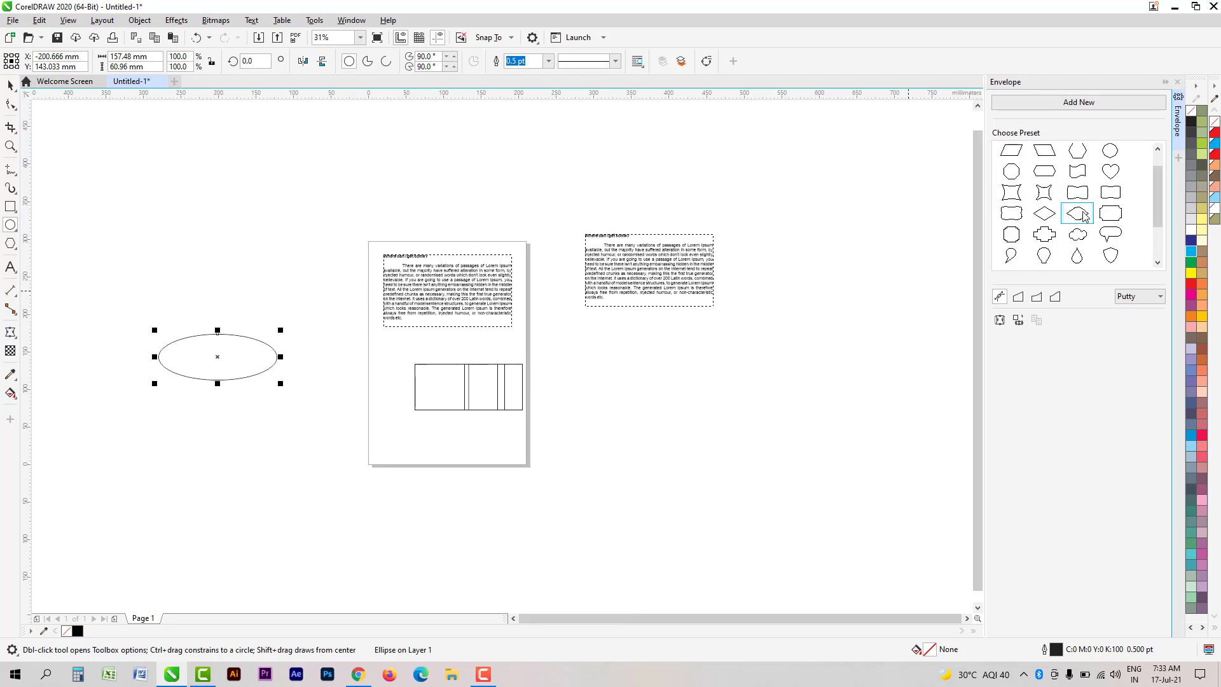
{"action": "left_click", "coordinate": [1046, 217]}
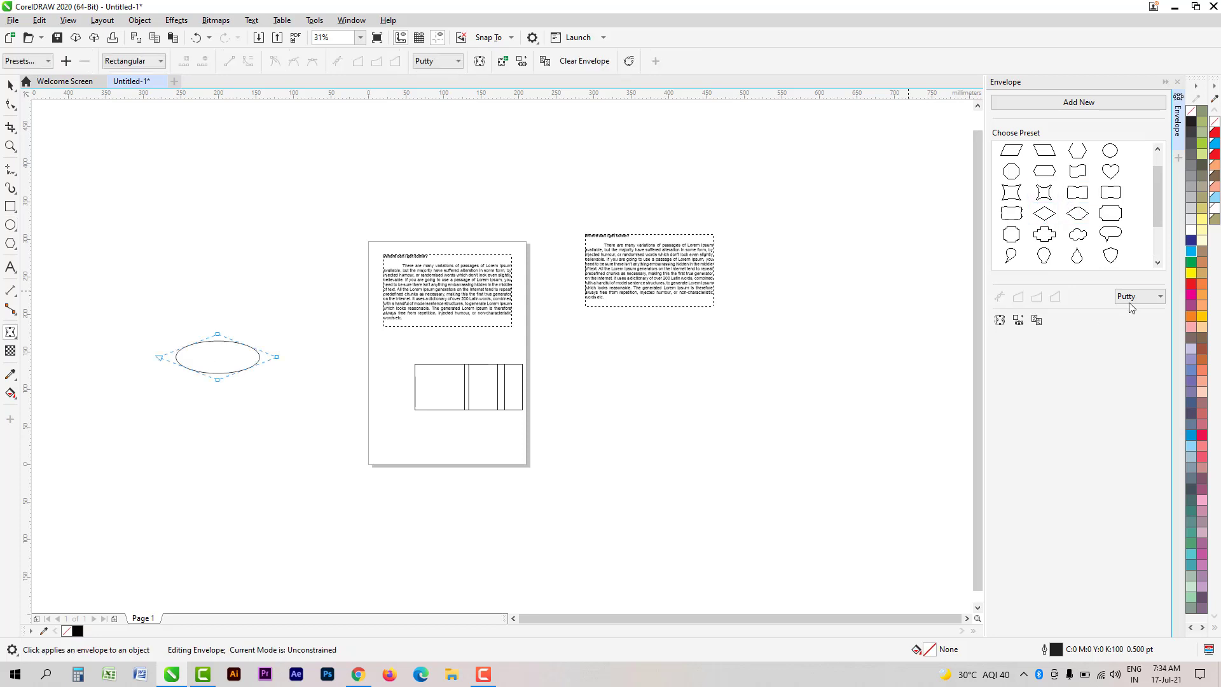
{"action": "left_click", "coordinate": [11, 84]}
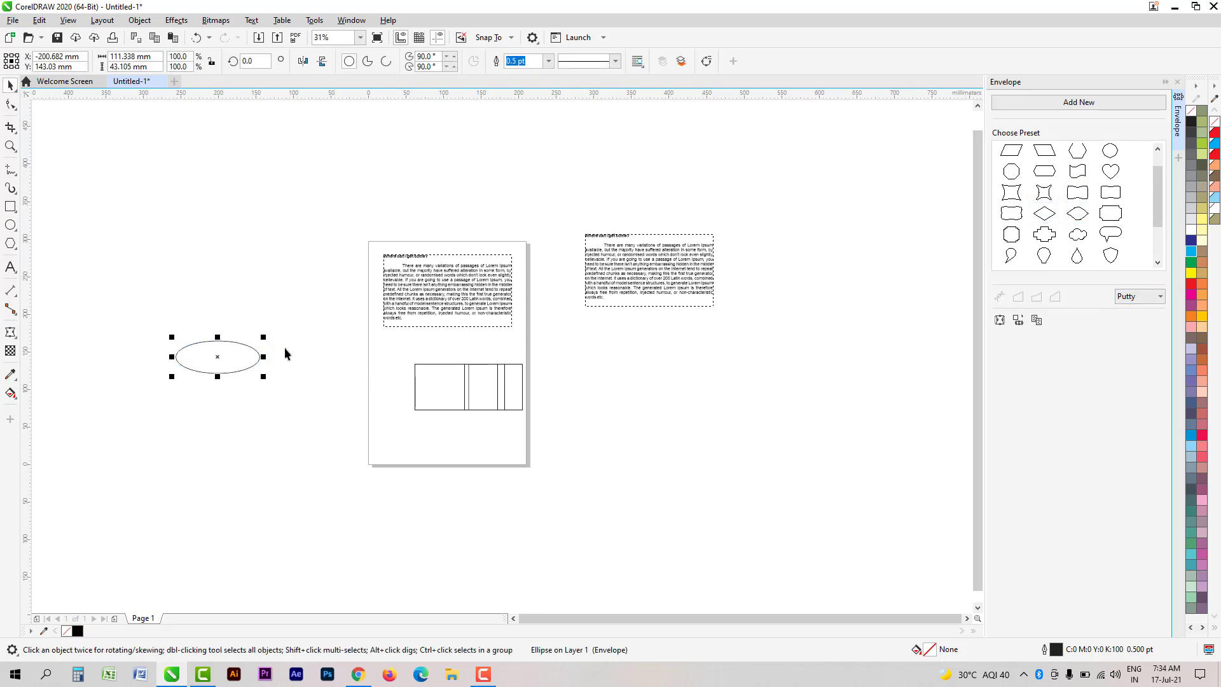
Step: Enlarge the ellipse, reshape it with the plus-shaped envelope preset, and place it below the text frame to the right of the page
{"action": "left_click_drag", "start_coordinate": [264, 333], "coordinate": [751, 335]}
{"action": "left_click", "coordinate": [1044, 234]}
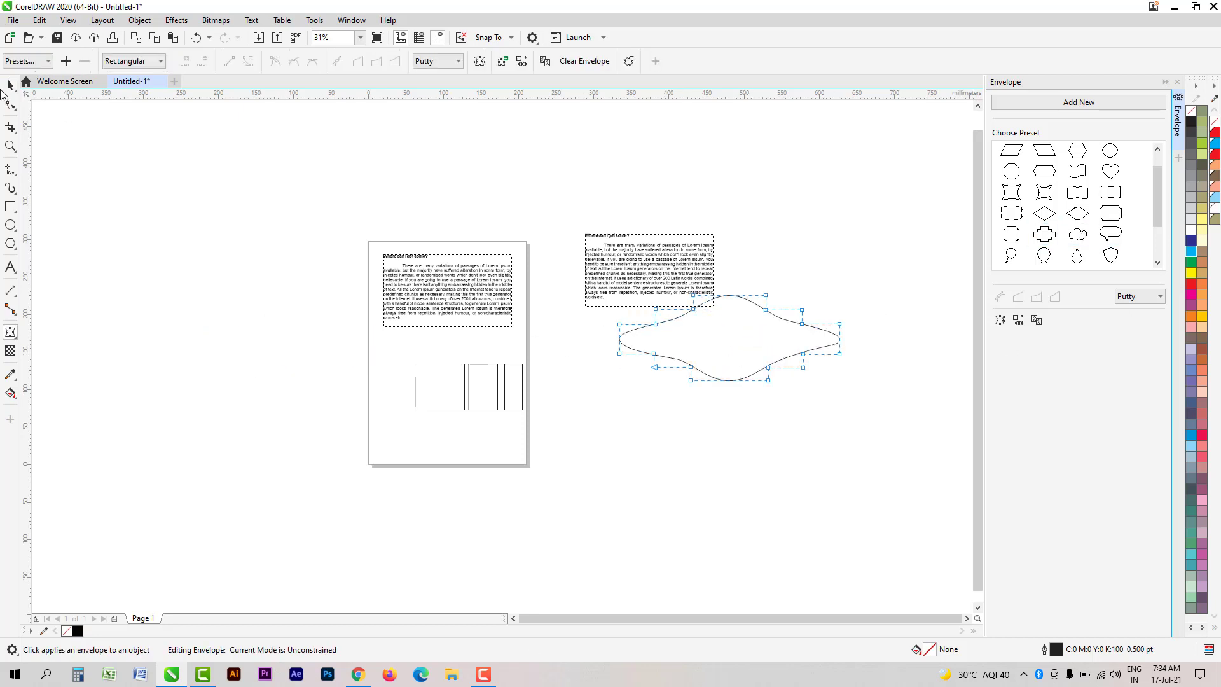
{"action": "key", "text": "space"}
{"action": "left_click_drag", "start_coordinate": [724, 327], "coordinate": [674, 384]}
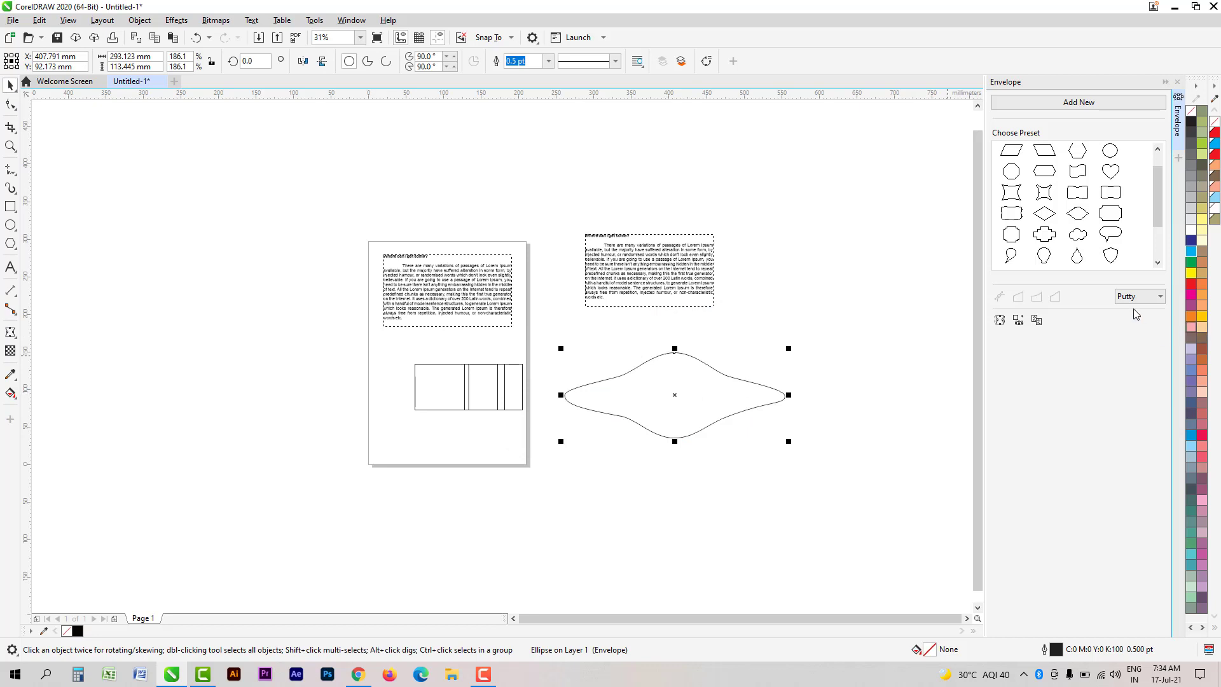
Step: Try several other envelope presets on the shape, ending with the wavy flag preset
{"action": "left_click", "coordinate": [1076, 255]}
{"action": "left_click", "coordinate": [1044, 255]}
{"action": "left_click", "coordinate": [1045, 236]}
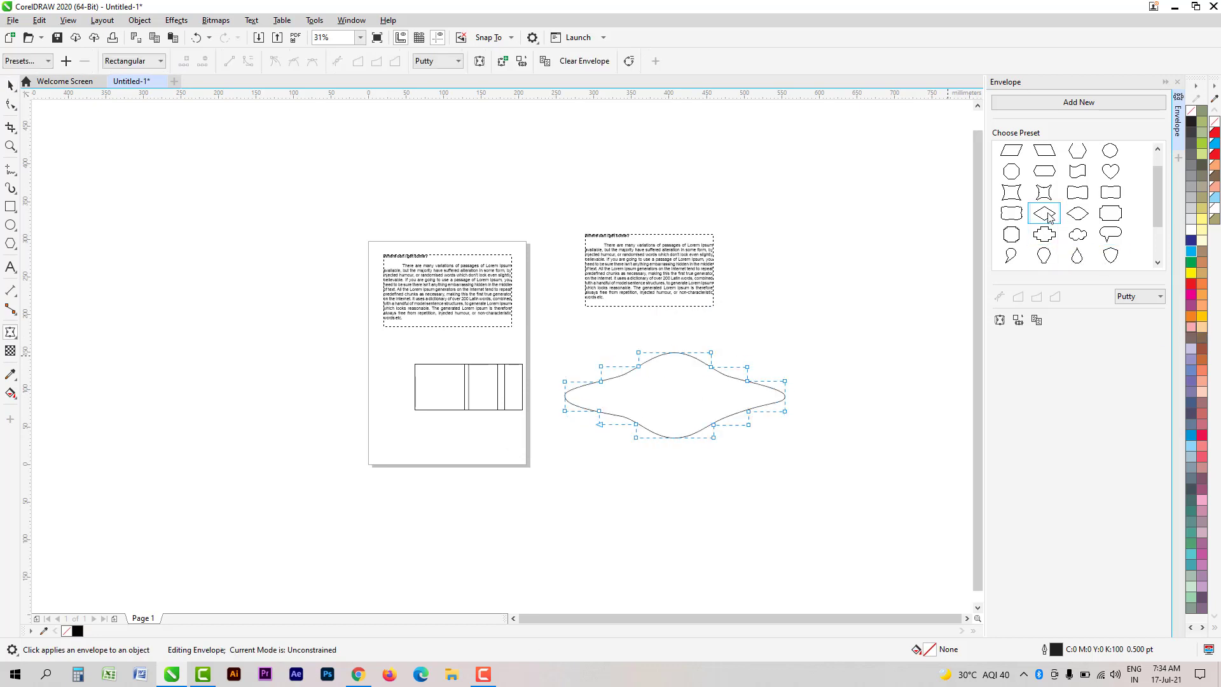
{"action": "left_click", "coordinate": [1044, 193]}
{"action": "left_click", "coordinate": [1011, 194]}
{"action": "left_click", "coordinate": [1077, 171]}
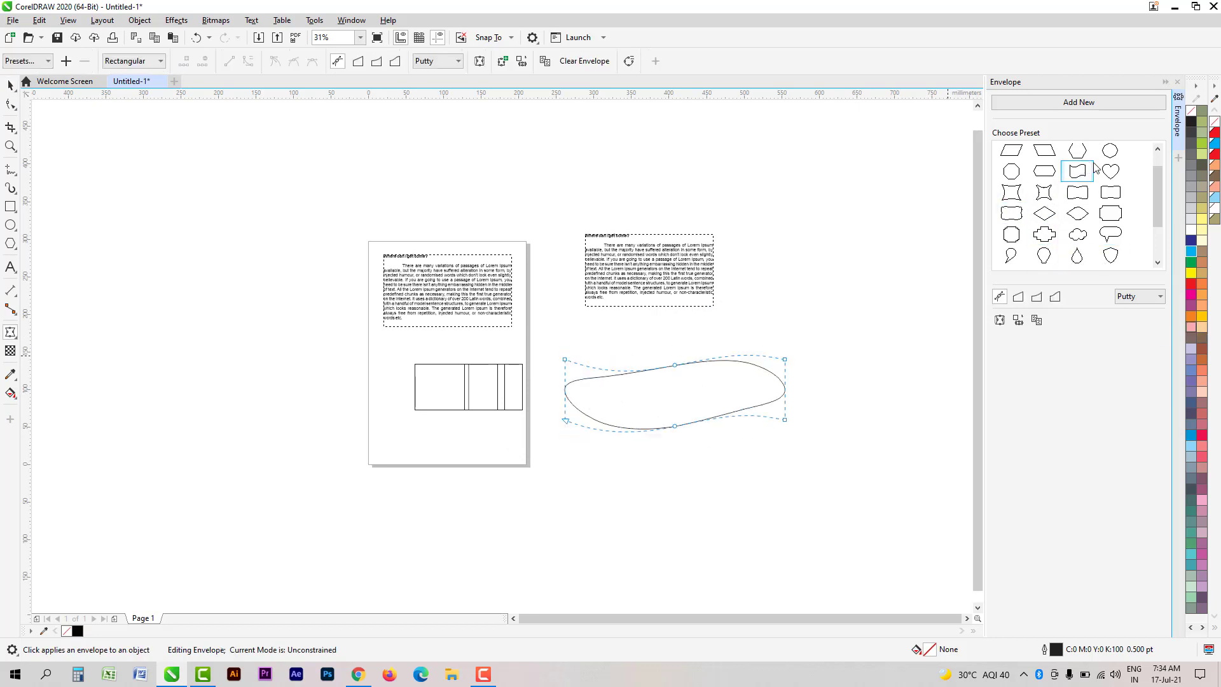
Step: Apply the heart envelope preset to the shape and add new envelopes on top of it
{"action": "left_click", "coordinate": [1110, 171]}
{"action": "left_click", "coordinate": [1084, 104]}
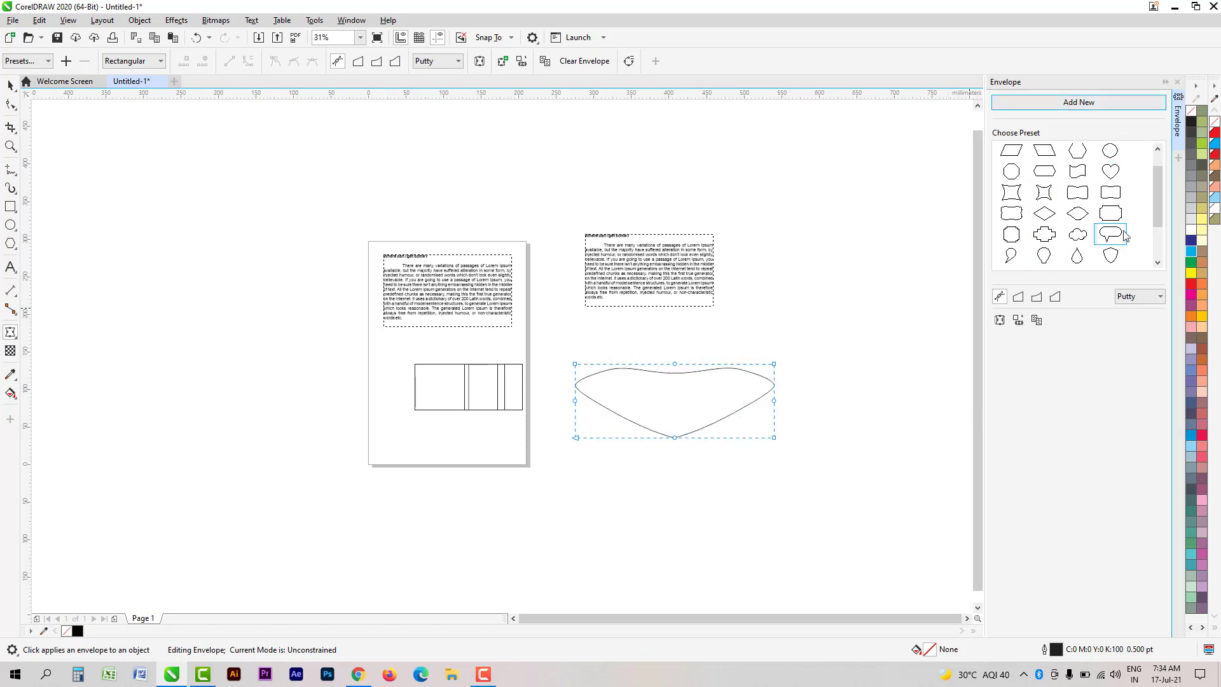
{"action": "scroll", "coordinate": [1124, 234], "scroll_direction": "down", "scroll_amount": 3}
{"action": "left_click", "coordinate": [1090, 104]}
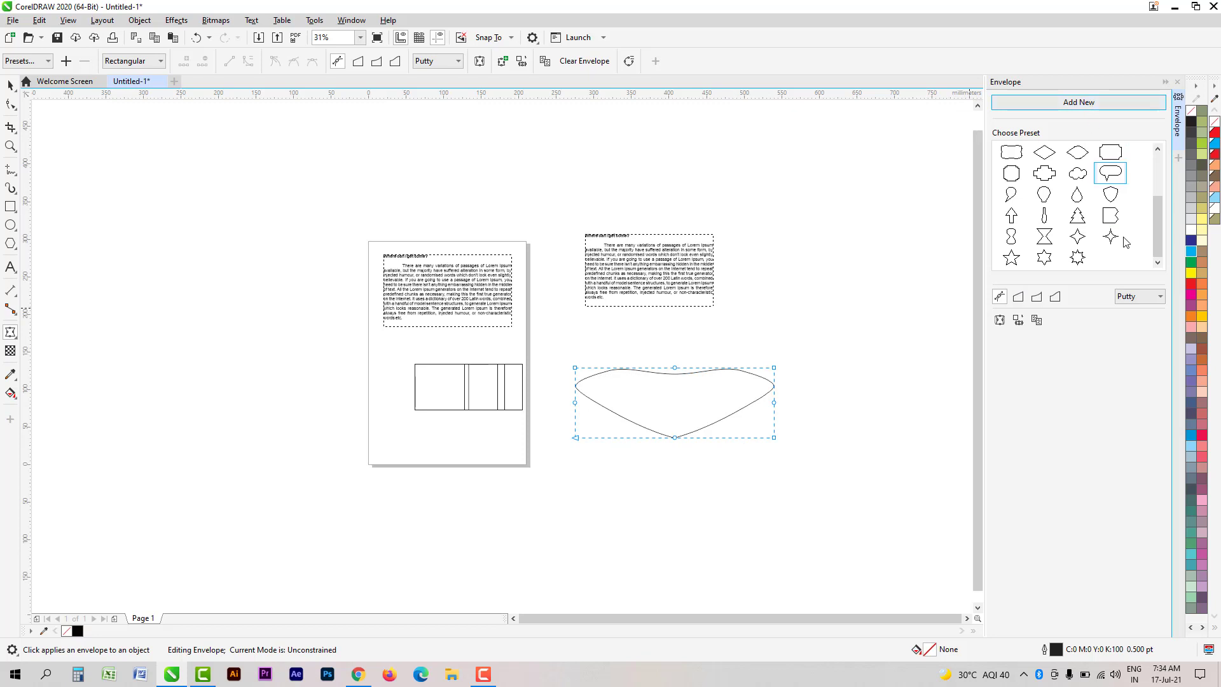
Step: Set the envelope mode to Single Arc and delete the enveloped ellipse
{"action": "left_click", "coordinate": [1017, 300]}
{"action": "key", "text": "space"}
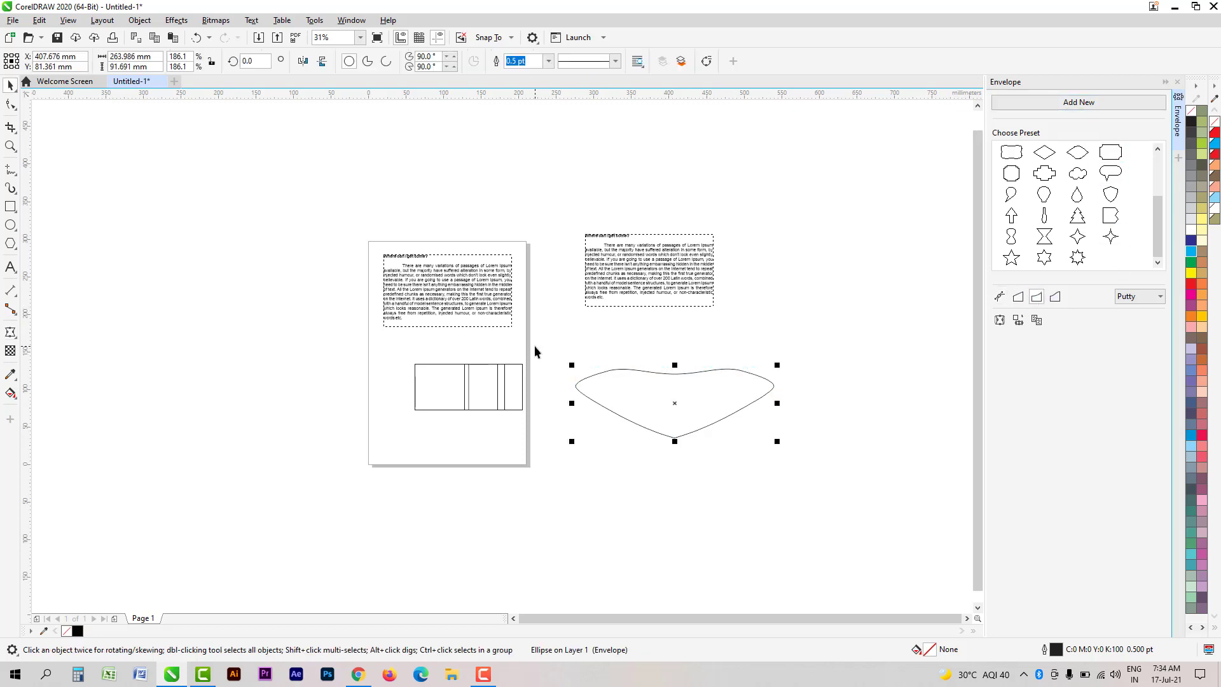
{"action": "key", "text": "Delete"}
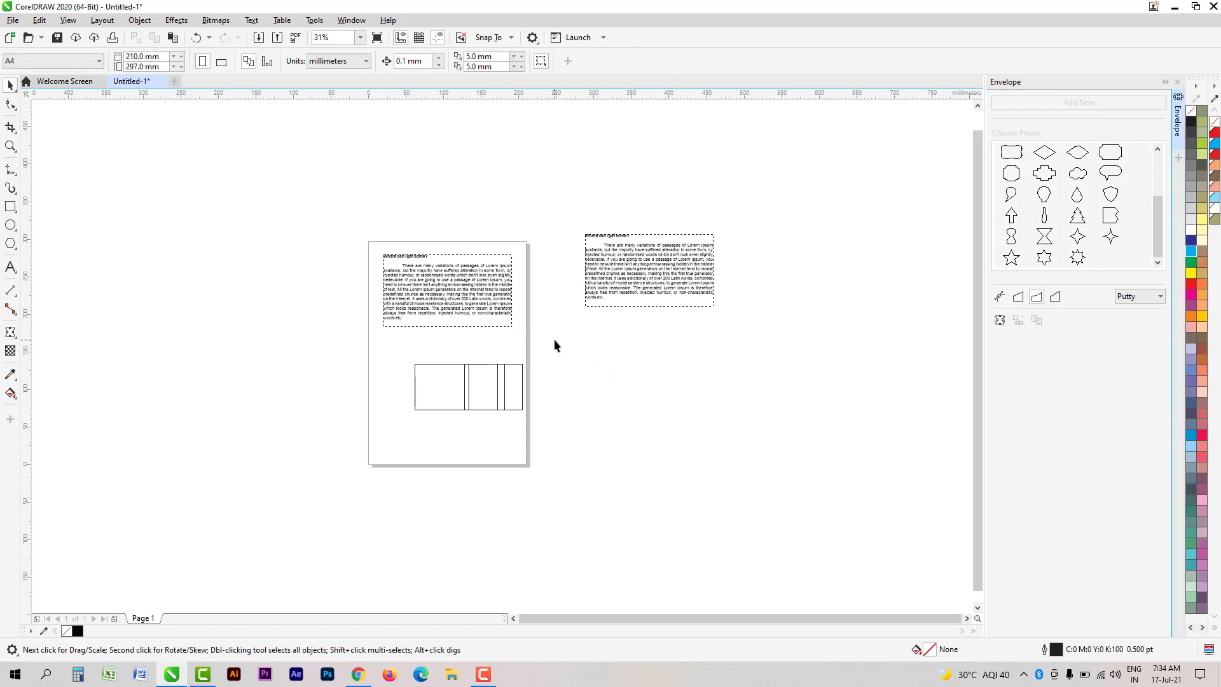
Step: Activate the Text tool and place the insertion point at the end of the heading "Where can I get some?" on the page
{"action": "key", "text": "F8"}
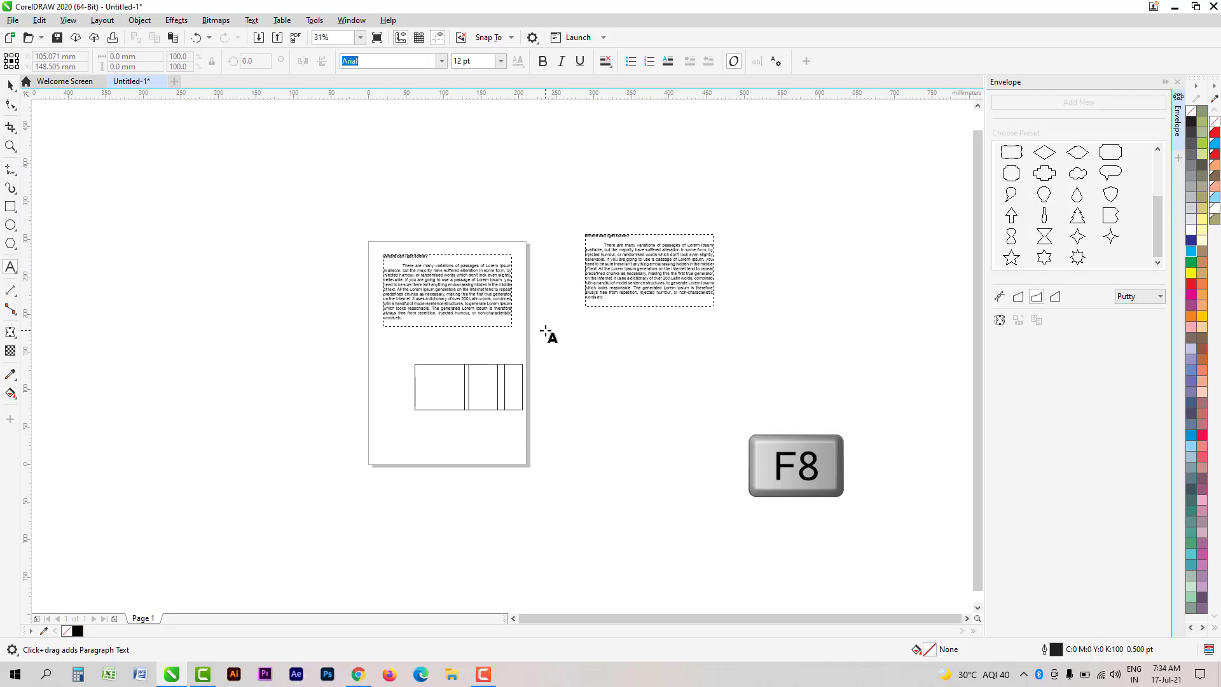
{"action": "scroll", "coordinate": [380, 258], "scroll_direction": "up", "scroll_amount": 2}
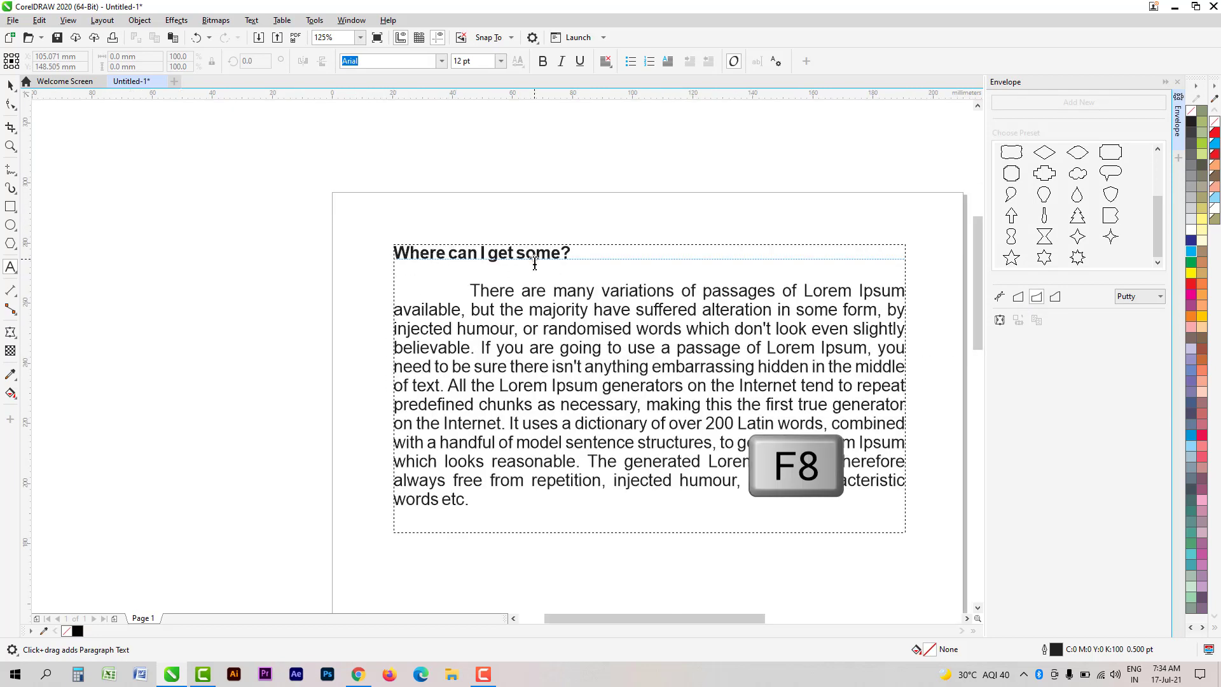
{"action": "left_click", "coordinate": [10, 84]}
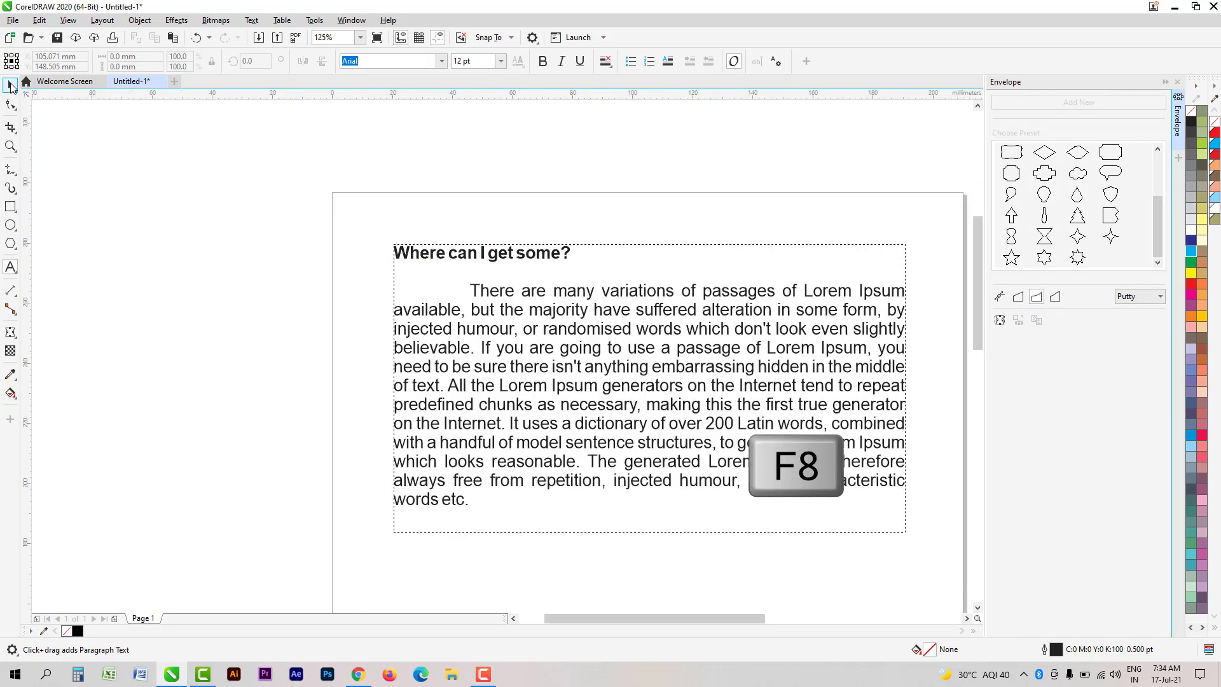
{"action": "left_click", "coordinate": [504, 261]}
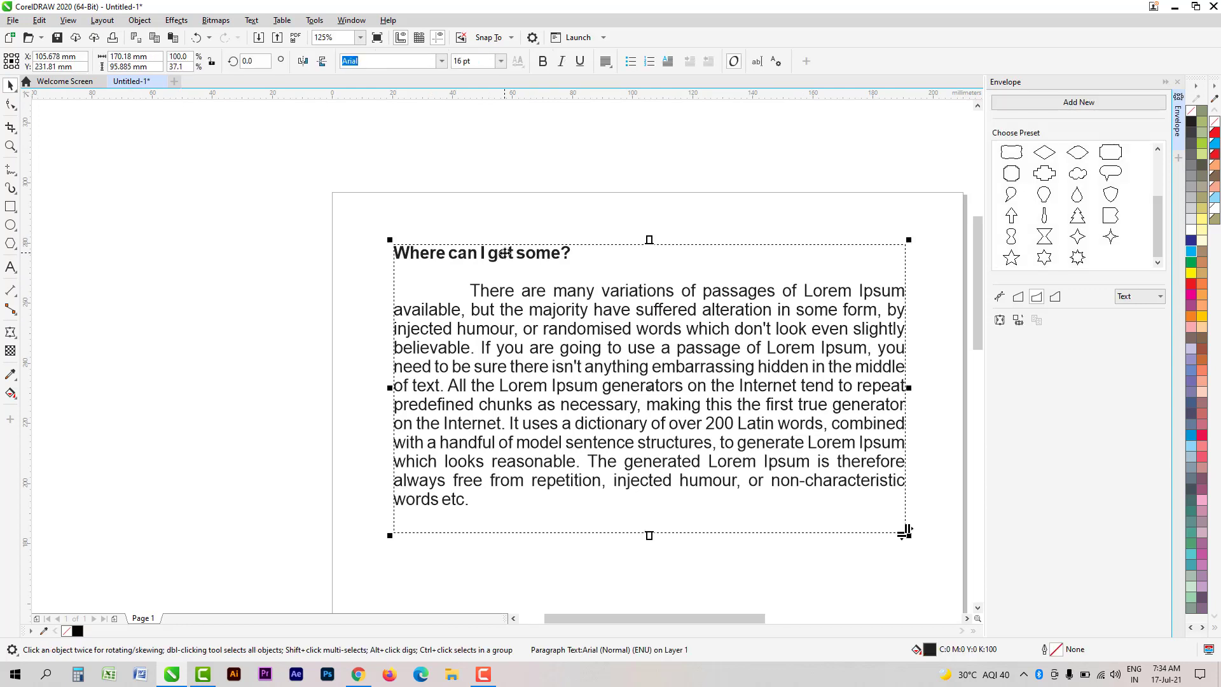
{"action": "double_click", "coordinate": [504, 252]}
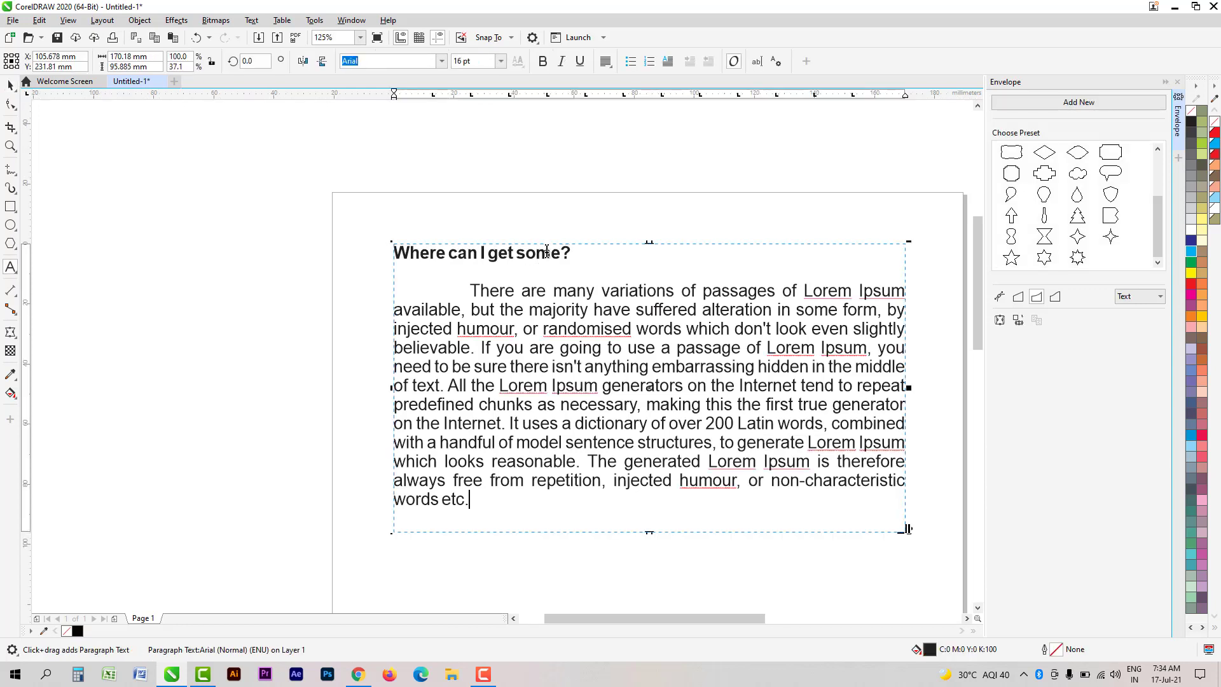
{"action": "left_click", "coordinate": [576, 252]}
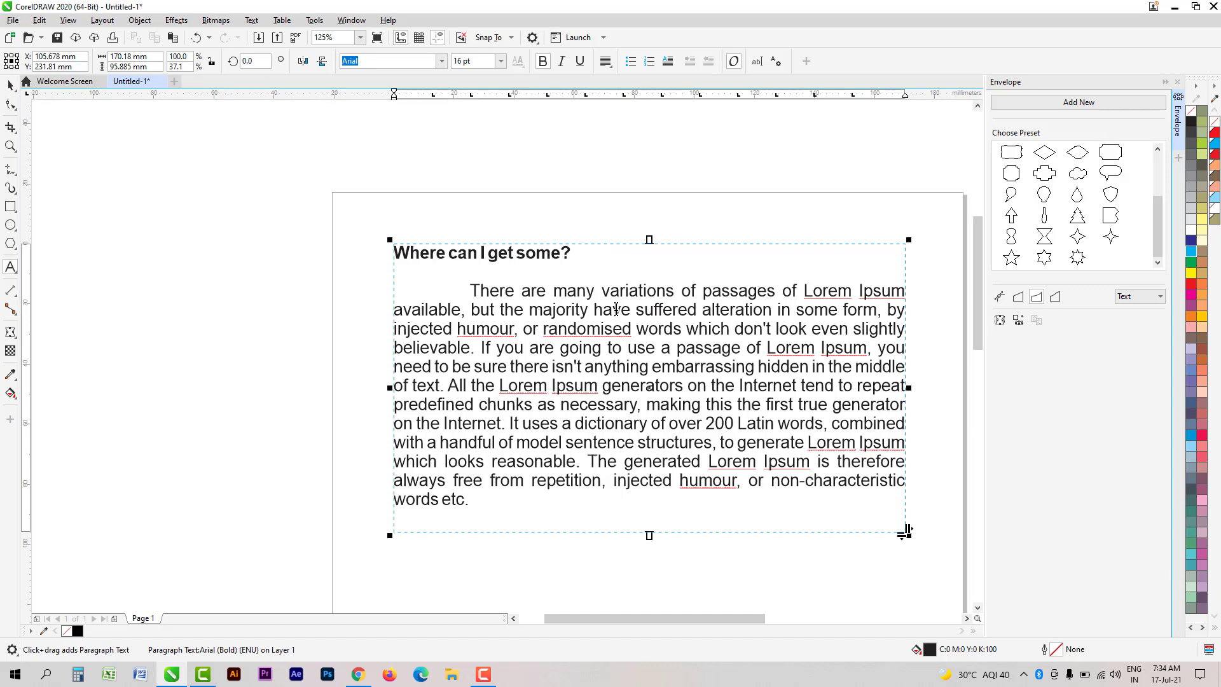
Step: Delete the rectangles on the page and the duplicate paragraph text frame outside it
{"action": "scroll", "coordinate": [445, 226], "scroll_direction": "down", "scroll_amount": 4}
{"action": "left_click", "coordinate": [10, 85]}
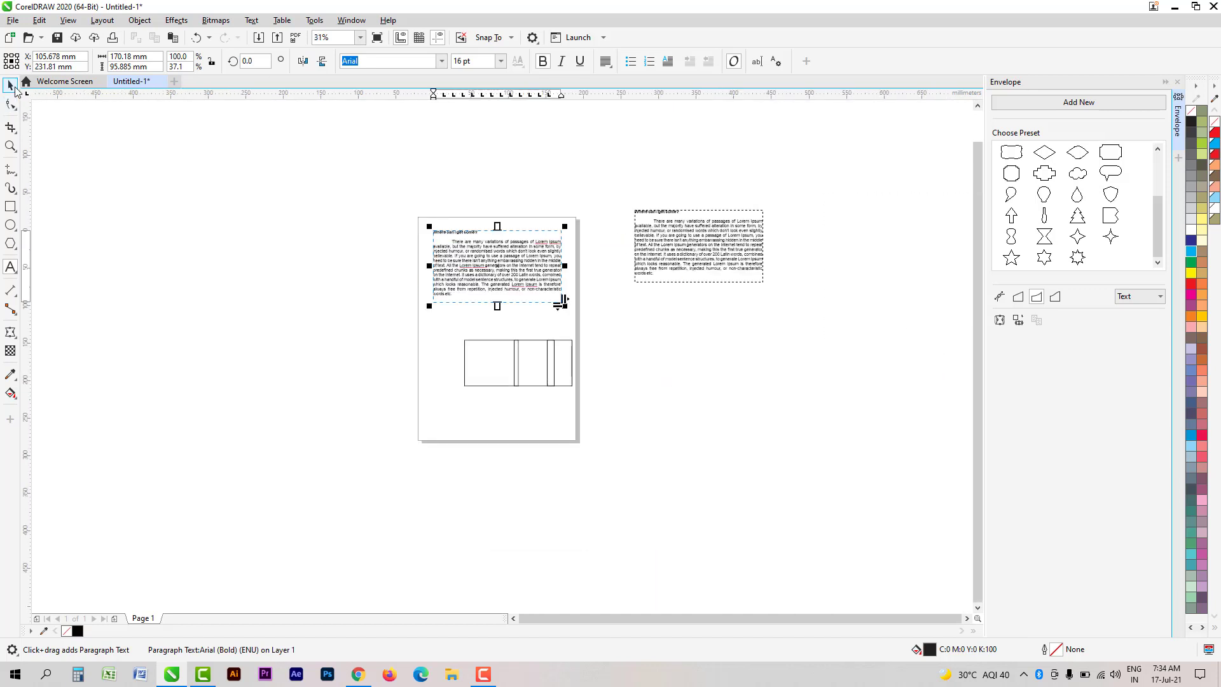
{"action": "left_click_drag", "start_coordinate": [379, 332], "coordinate": [749, 510]}
{"action": "key", "text": "Delete"}
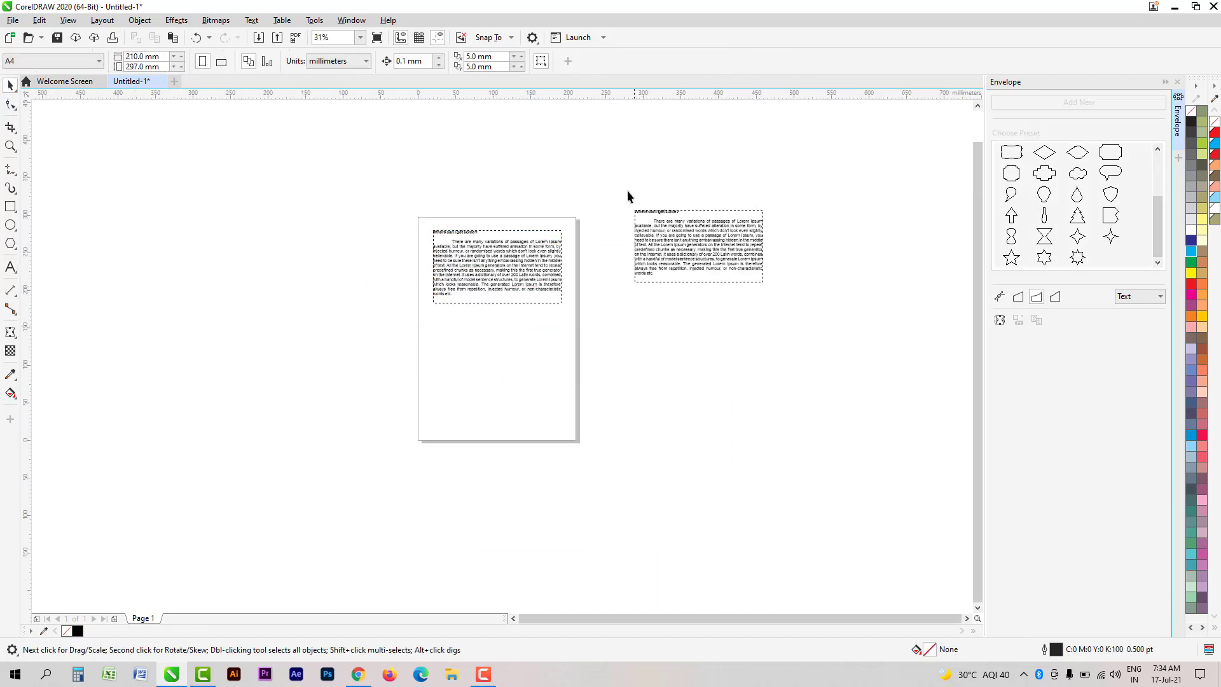
{"action": "left_click_drag", "start_coordinate": [627, 196], "coordinate": [891, 379]}
{"action": "key", "text": "Delete"}
Step: Add the artistic text "dtrewtweew" below the paragraph on the page
{"action": "scroll", "coordinate": [470, 309], "scroll_direction": "up", "scroll_amount": 1}
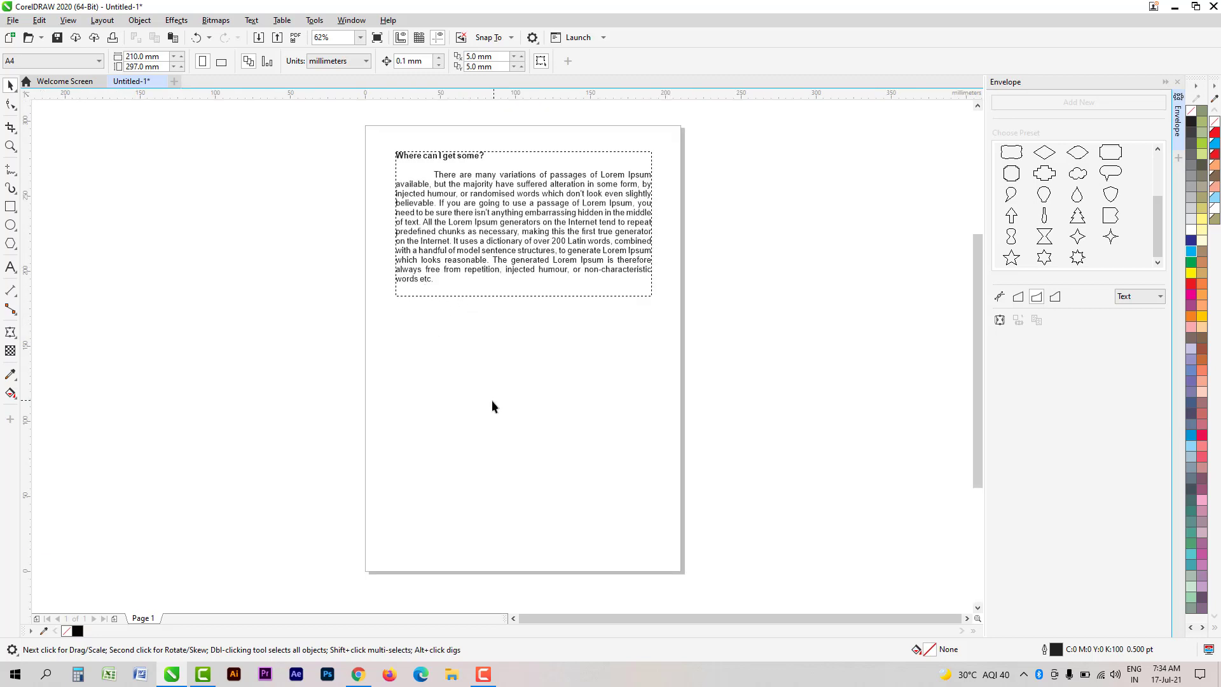
{"action": "key", "text": "F8"}
{"action": "left_click", "coordinate": [465, 362]}
{"action": "type", "text": "d"}
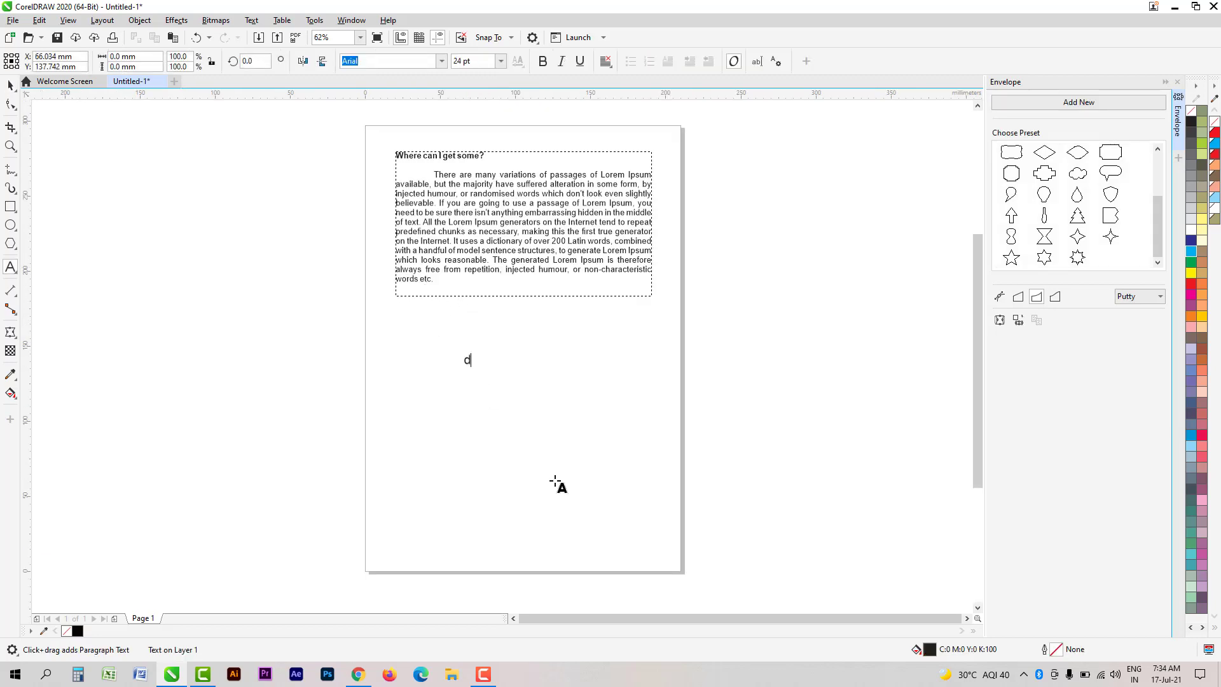
{"action": "type", "text": "trewtweew"}
{"action": "left_click", "coordinate": [8, 85]}
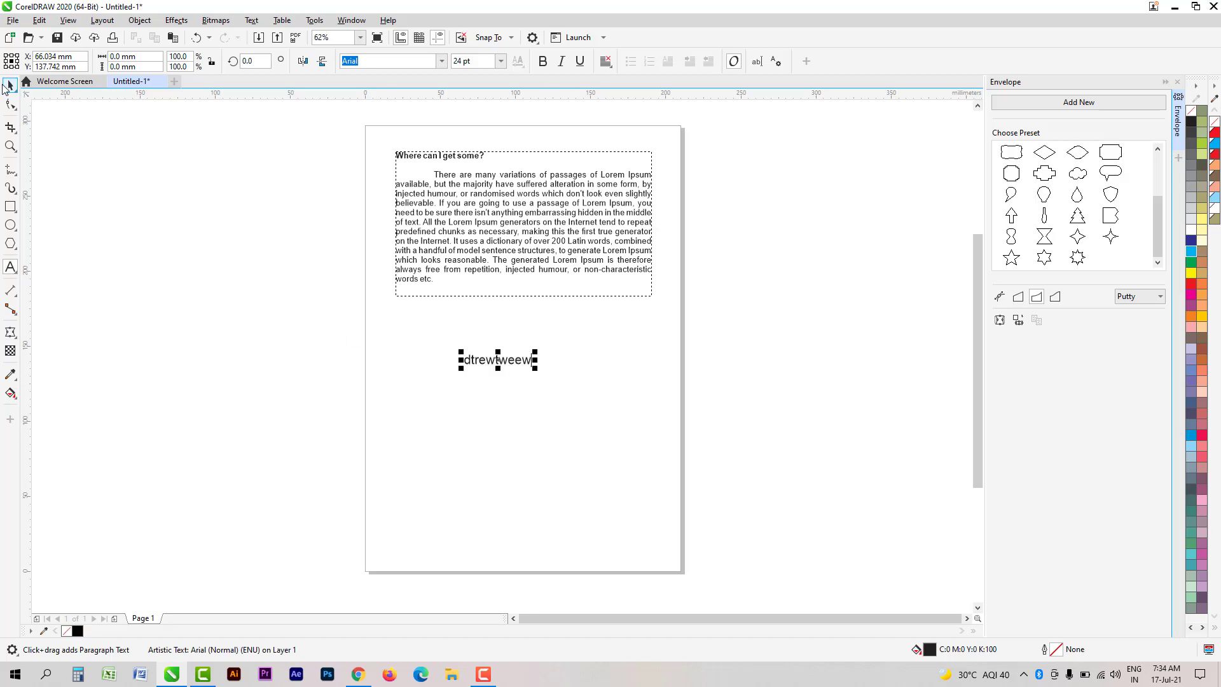
Step: Enlarge the artistic text to about 86 × 12 mm and move it slightly down and to the left
{"action": "key", "text": "F8"}
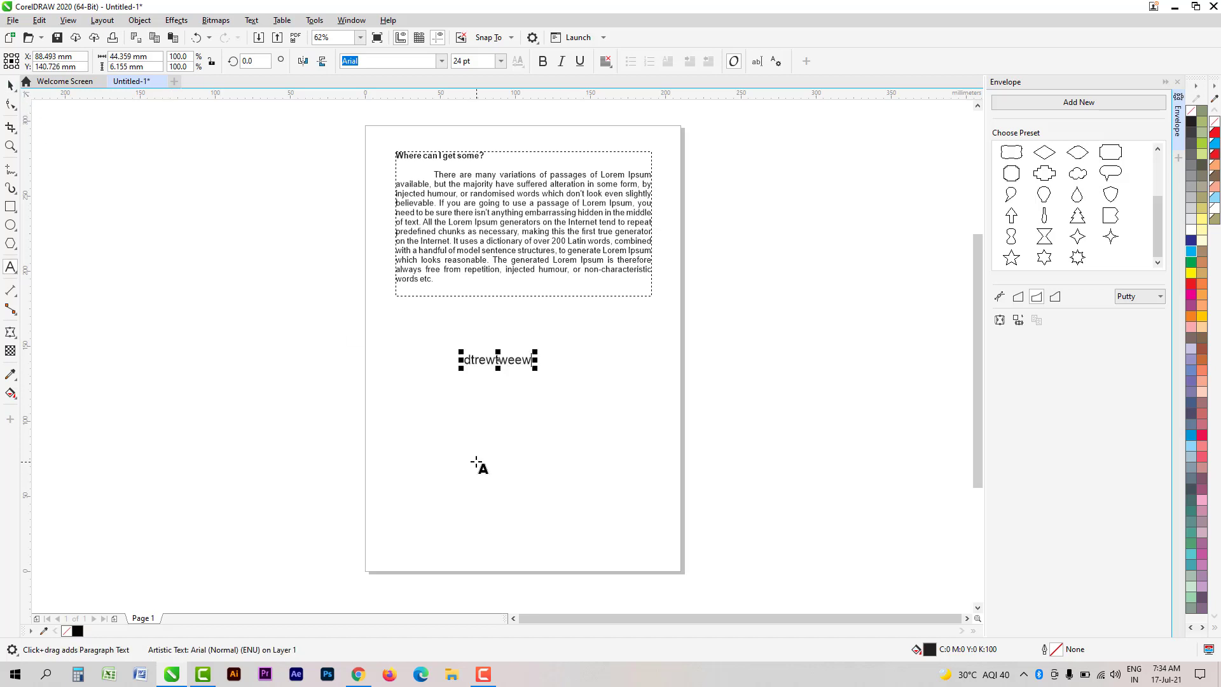
{"action": "left_click_drag", "start_coordinate": [554, 499], "coordinate": [665, 552]}
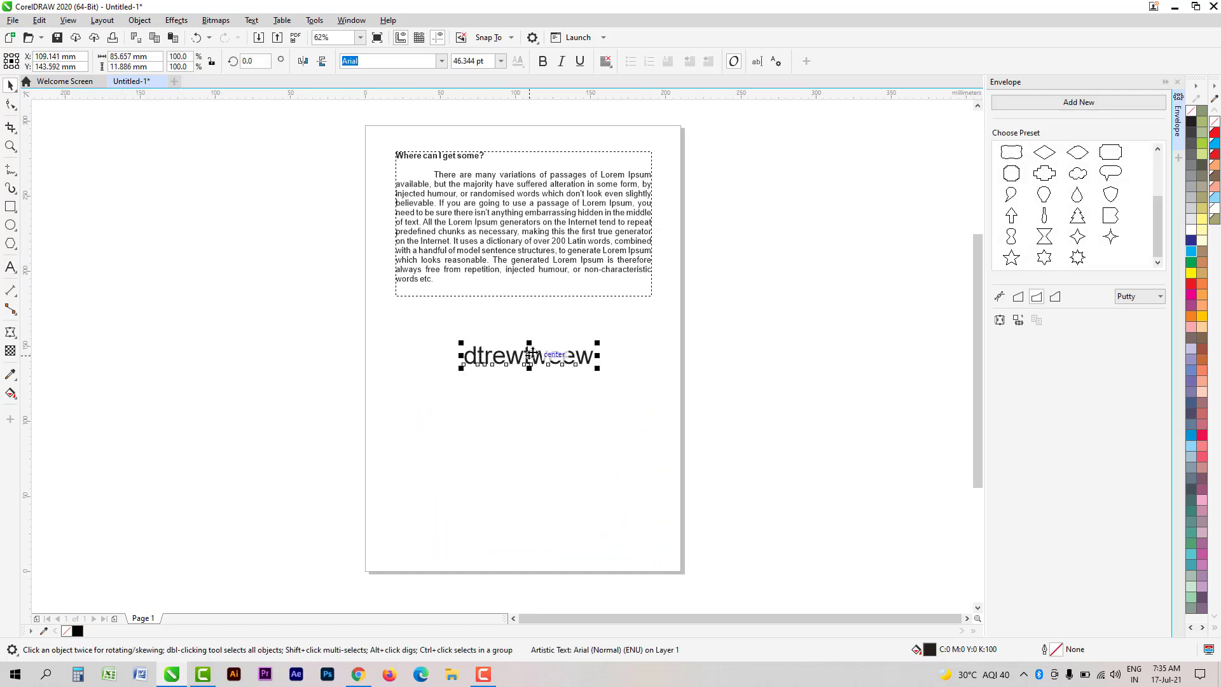
{"action": "left_click_drag", "start_coordinate": [543, 358], "coordinate": [528, 371]}
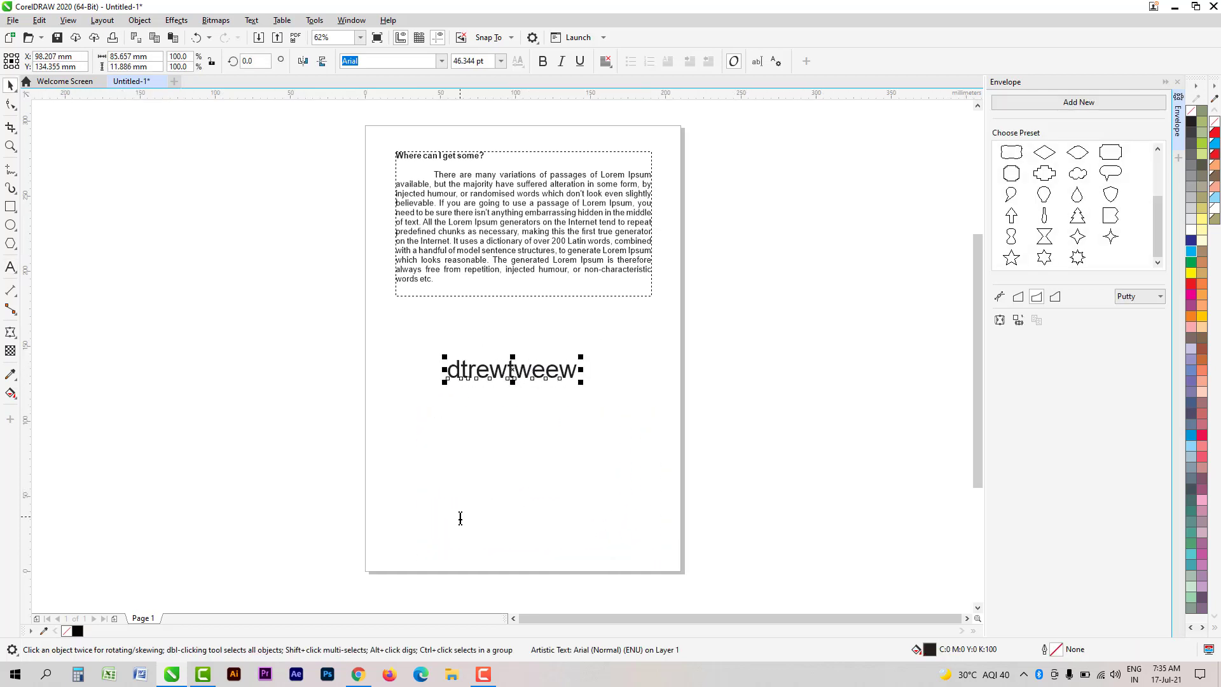
Step: Add a second artistic text "frerewrw" below the first one
{"action": "key", "text": "F8"}
{"action": "left_click", "coordinate": [470, 463]}
{"action": "type", "text": "frerewrw"}
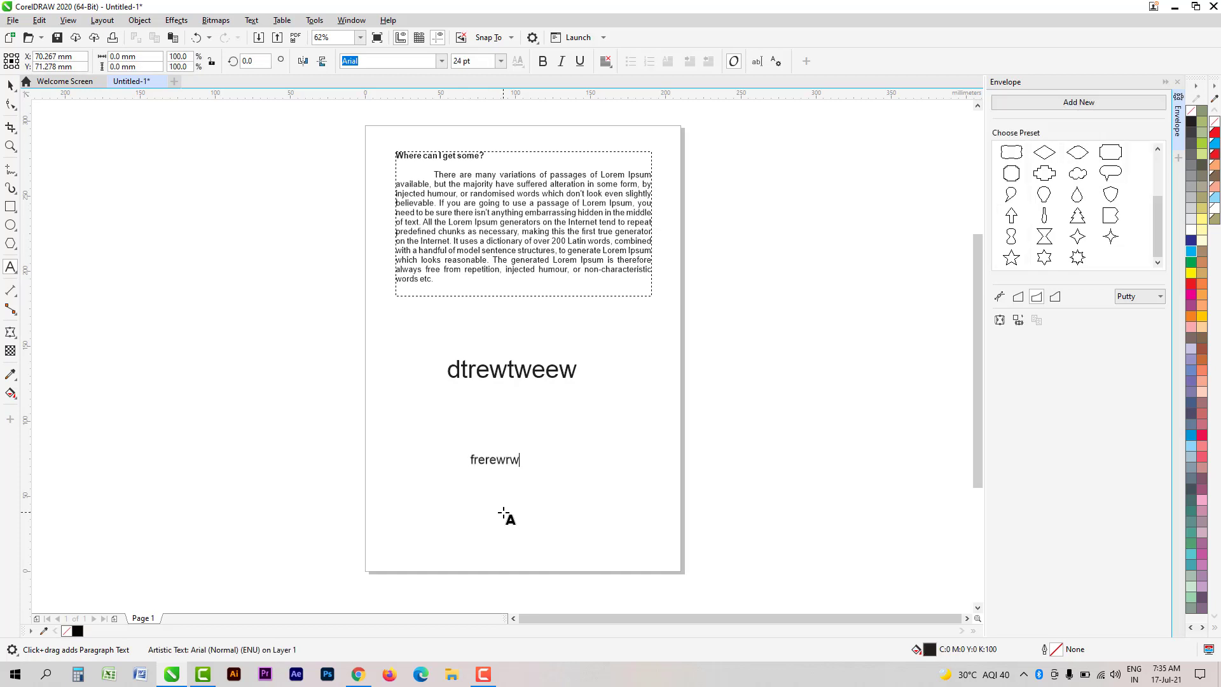
{"action": "key", "text": "Escape"}
{"action": "left_click", "coordinate": [10, 84]}
Step: Select the paragraph text to compare it with artistic text, and delete both artistic text lines below it
{"action": "left_click", "coordinate": [452, 200]}
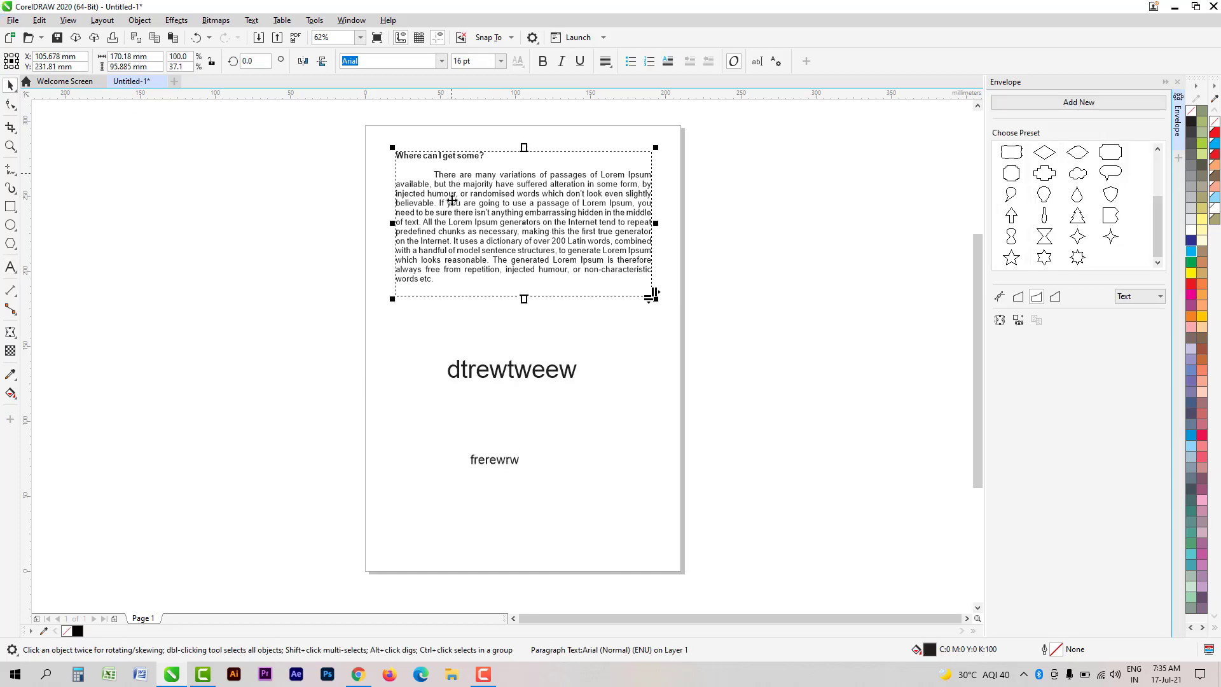
{"action": "left_click_drag", "start_coordinate": [341, 335], "coordinate": [696, 524]}
{"action": "key", "text": "Delete"}
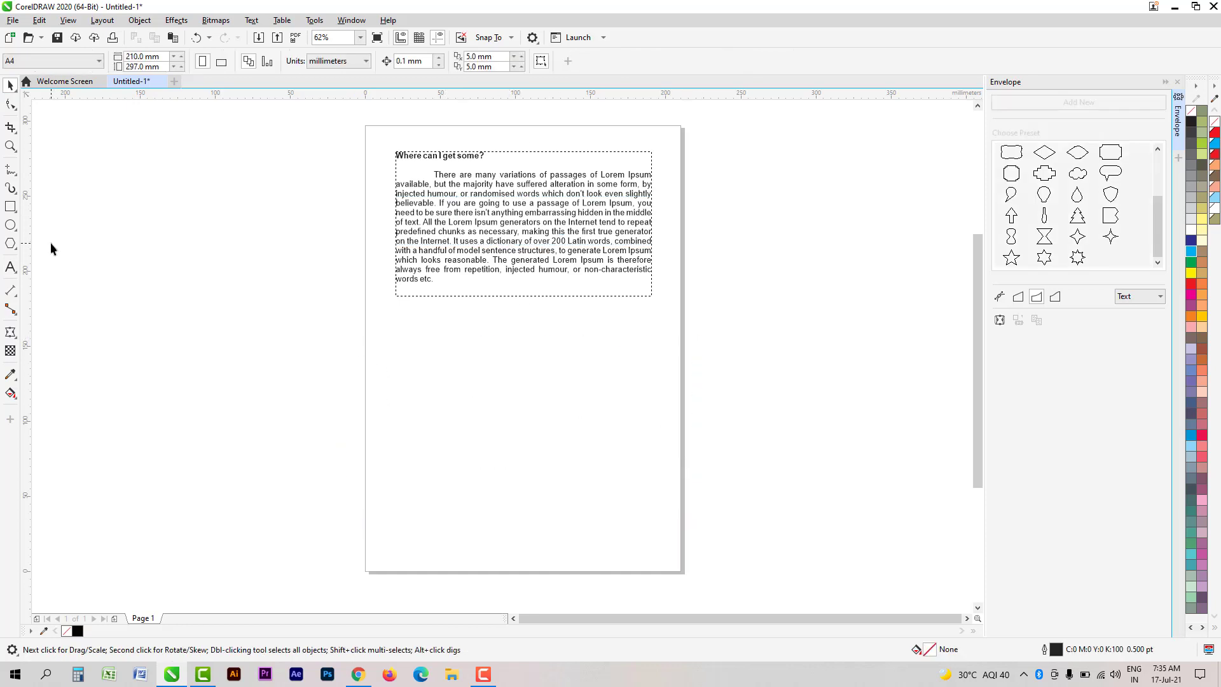
Step: Create a paragraph text frame about 174 × 160 mm below the existing paragraph and fill it with the "Where can I get some?" Lorem Ipsum passage
{"action": "left_click", "coordinate": [10, 267]}
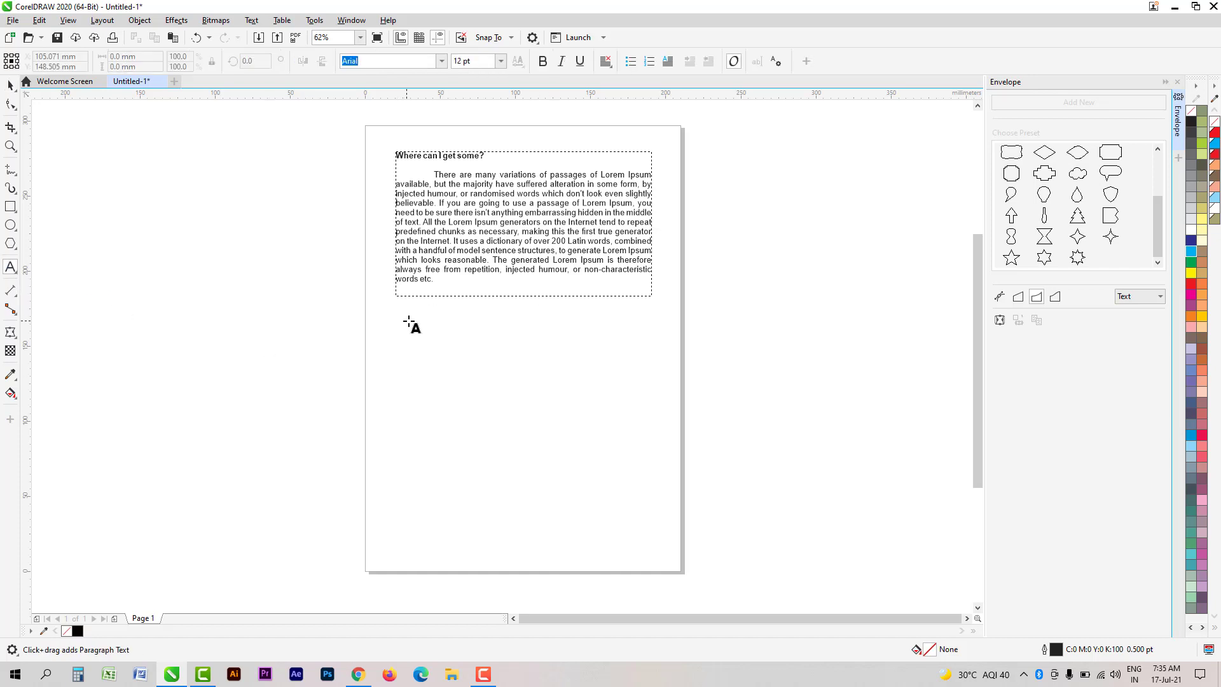
{"action": "left_click_drag", "start_coordinate": [407, 321], "coordinate": [667, 559]}
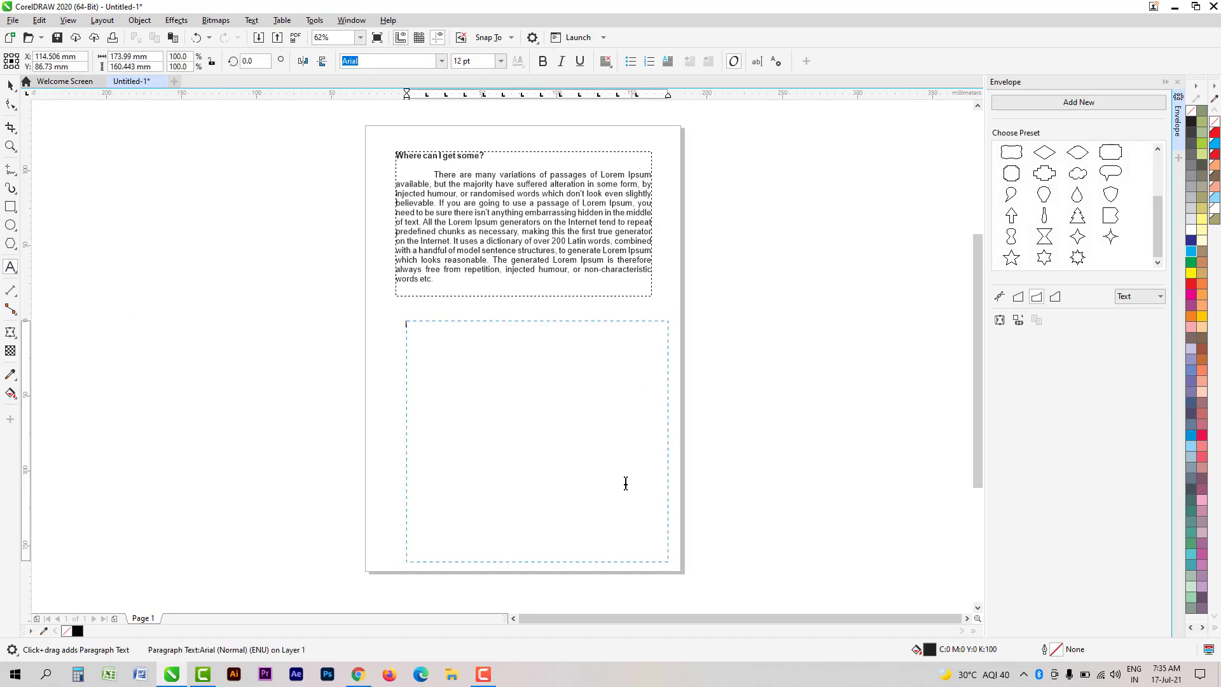
{"action": "type", "text": "Where can I get some? There are many variations of passages of Lorem Ipsum available, but the majority have suffered alteration in some form, by injected humour, or randomised words which don't look even slightly believable. If you are going to use a passage of Lorem Ipsum, you need to be sure there isn't anything embarrassing hidden in the middle of text. All the Lorem Ipsum generators on the Internet tend to repeat predefined chunks as necessary, making this the first true generator on the Internet. It uses a dictionary of over 200 Latin words, combined with a handful of model sentence structures, to generate Lorem Ipsum which looks reasonable. The generated Lorem Ipsum is therefore always free from repetition, injected humour, or non-characteristic words etc."}
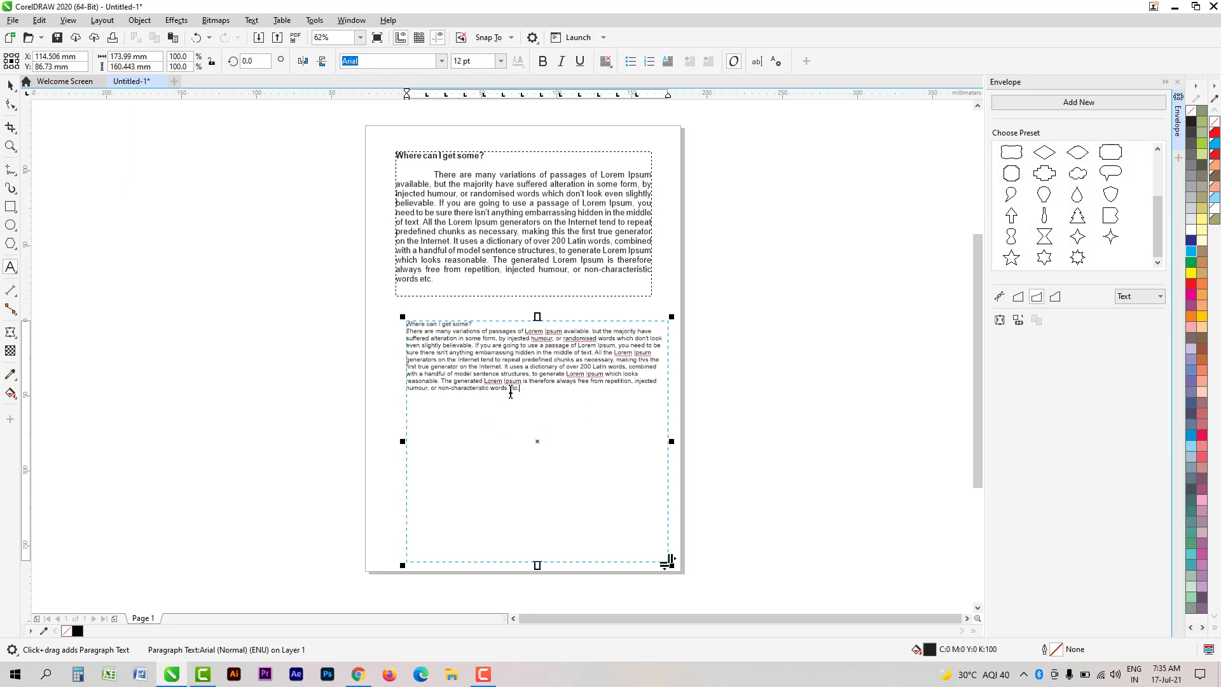
Step: Justify all the text in the new paragraph frame and move the frame outside the page, to its left
{"action": "key", "text": "ctrl+a"}
{"action": "key", "text": "ctrl+j"}
{"action": "left_click", "coordinate": [10, 85]}
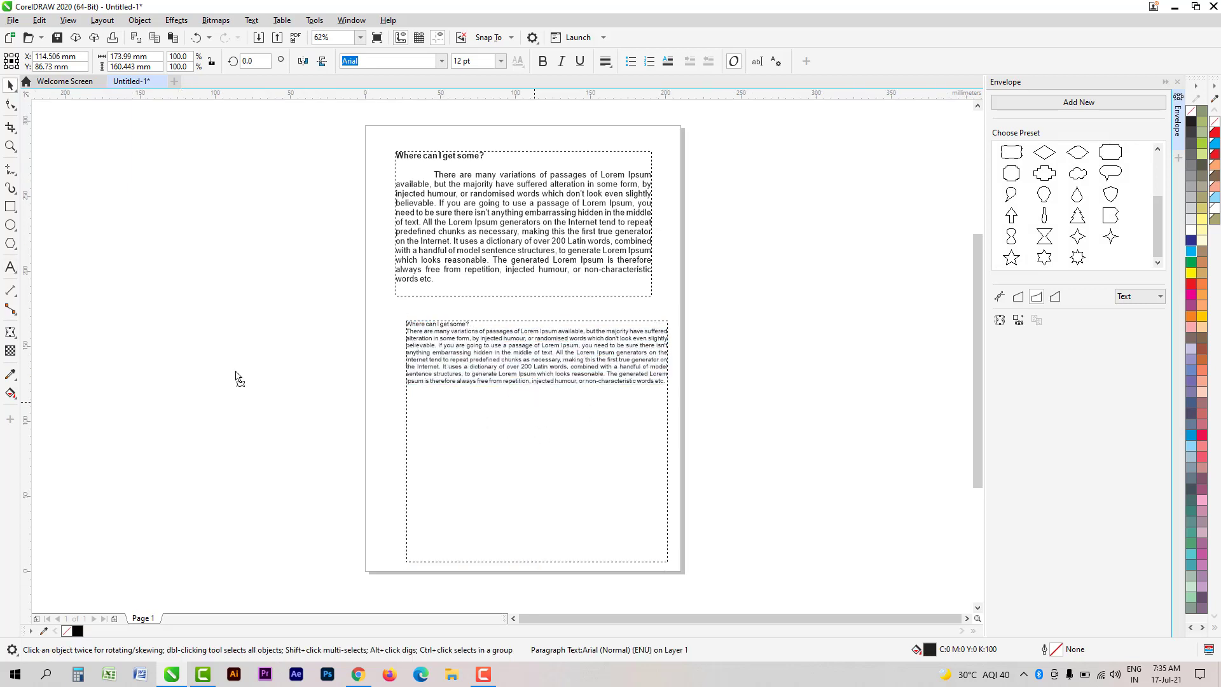
{"action": "left_click_drag", "start_coordinate": [235, 375], "coordinate": [178, 334]}
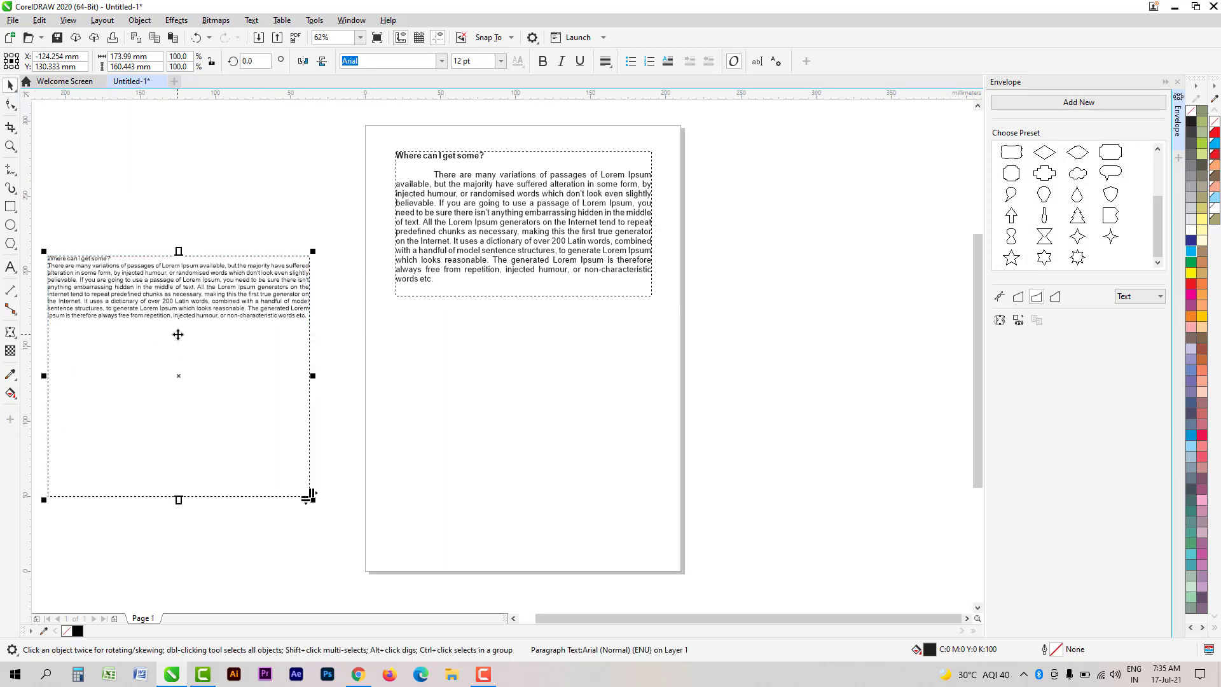
Step: Add the artistic text "sdfsd" in the empty area below the paragraph on the page
{"action": "key", "text": "F8"}
{"action": "left_click", "coordinate": [483, 384]}
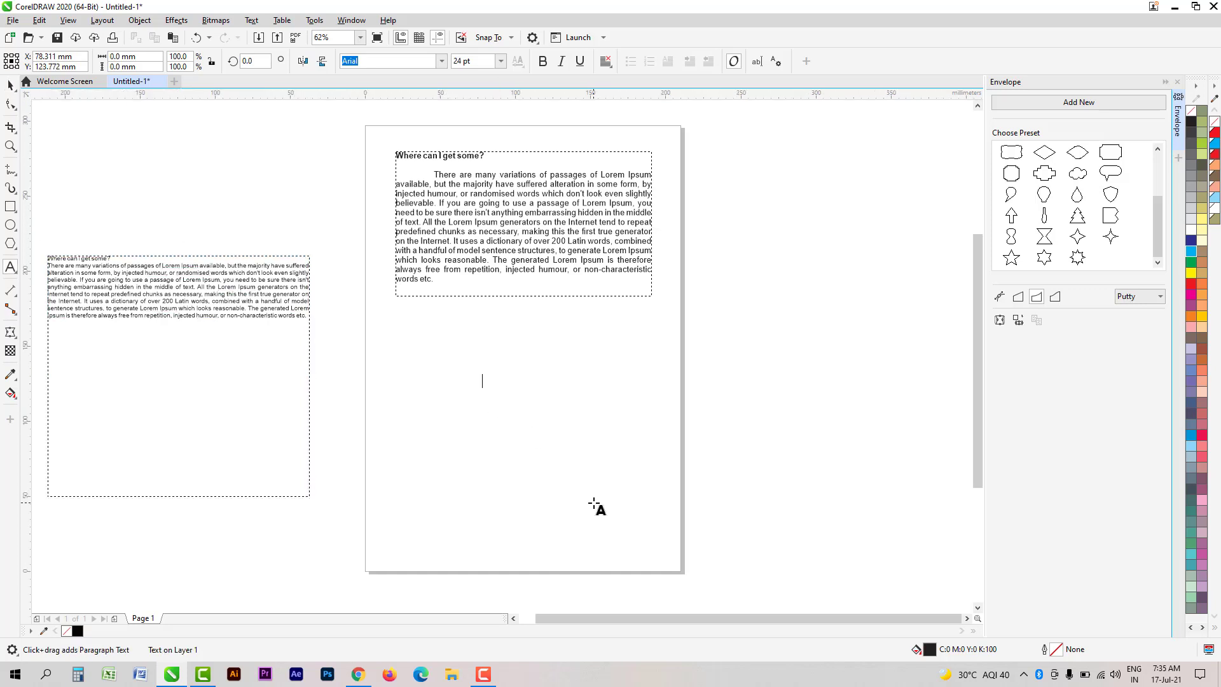
{"action": "type", "text": "sdfsd"}
{"action": "left_click", "coordinate": [10, 85]}
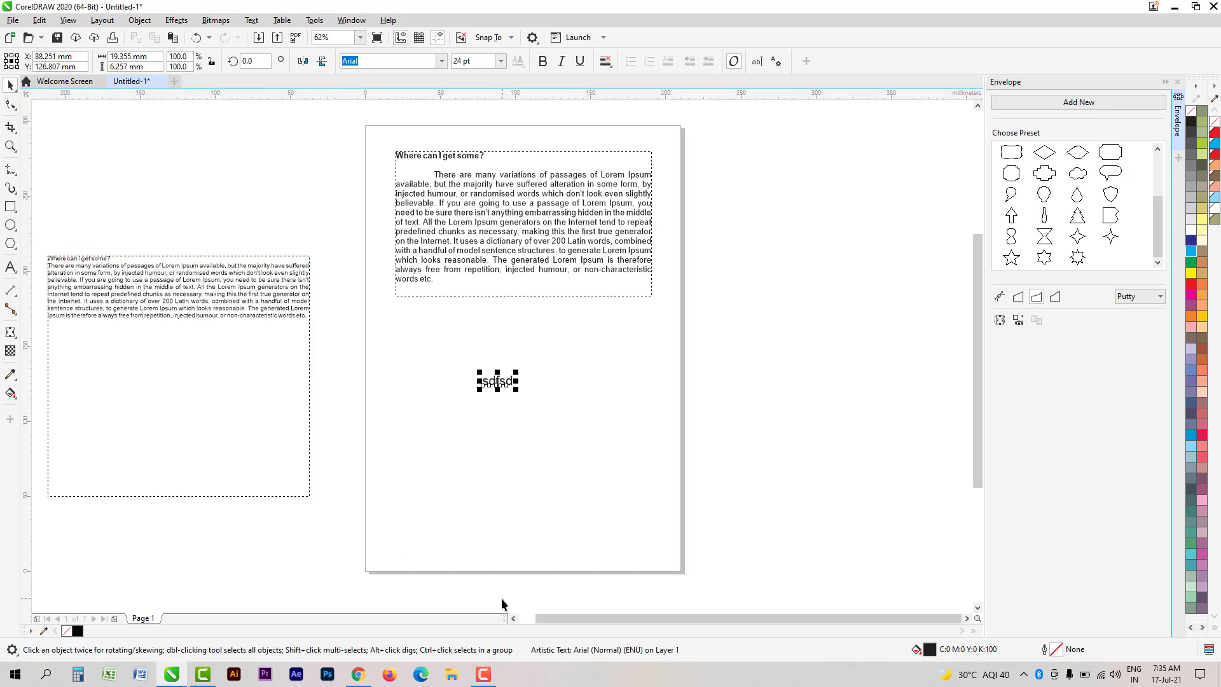
Step: Delete the paragraph frame outside the page, and enlarge the artistic text "sdfsd" to about 95 × 31 mm before deleting it too
{"action": "left_click_drag", "start_coordinate": [211, 300], "coordinate": [290, 327]}
{"action": "key", "text": "Delete"}
{"action": "left_click", "coordinate": [499, 382]}
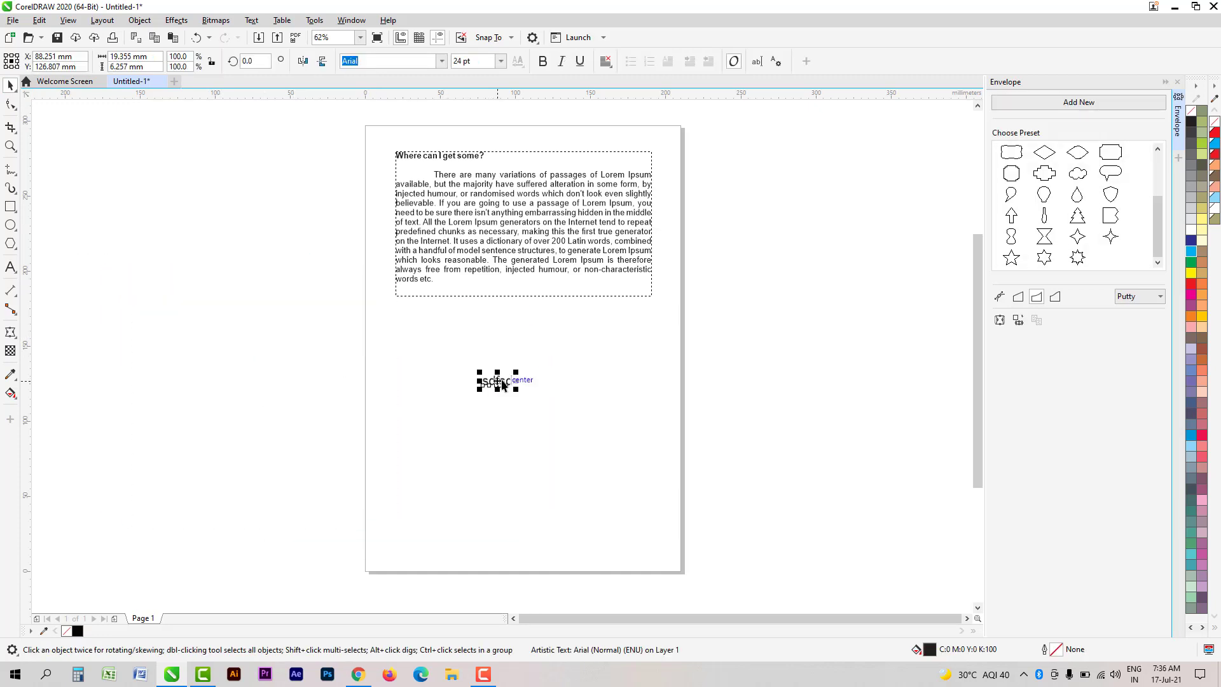
{"action": "left_click_drag", "start_coordinate": [517, 371], "coordinate": [629, 332]}
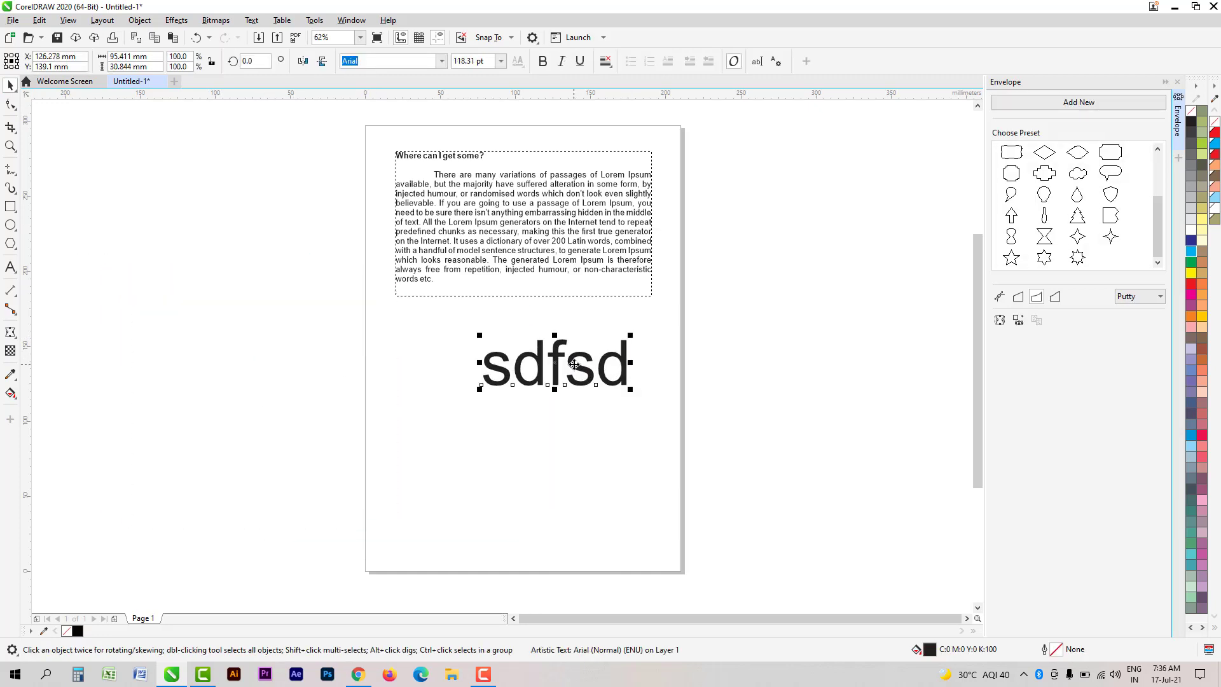
{"action": "key", "text": "Delete"}
Step: Start artistic text in the empty area below the paragraph and paste the "Where can I get some?" Lorem Ipsum passage into it
{"action": "key", "text": "F8"}
{"action": "left_click", "coordinate": [469, 361]}
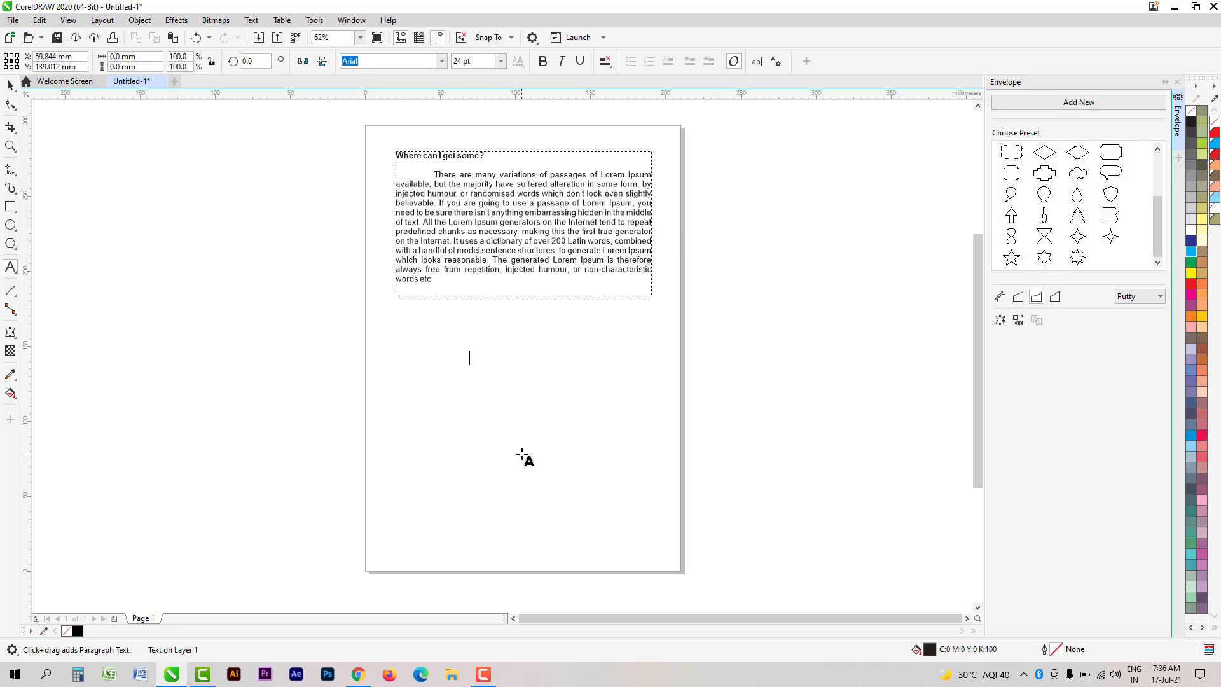
{"action": "key", "text": "ctrl+v"}
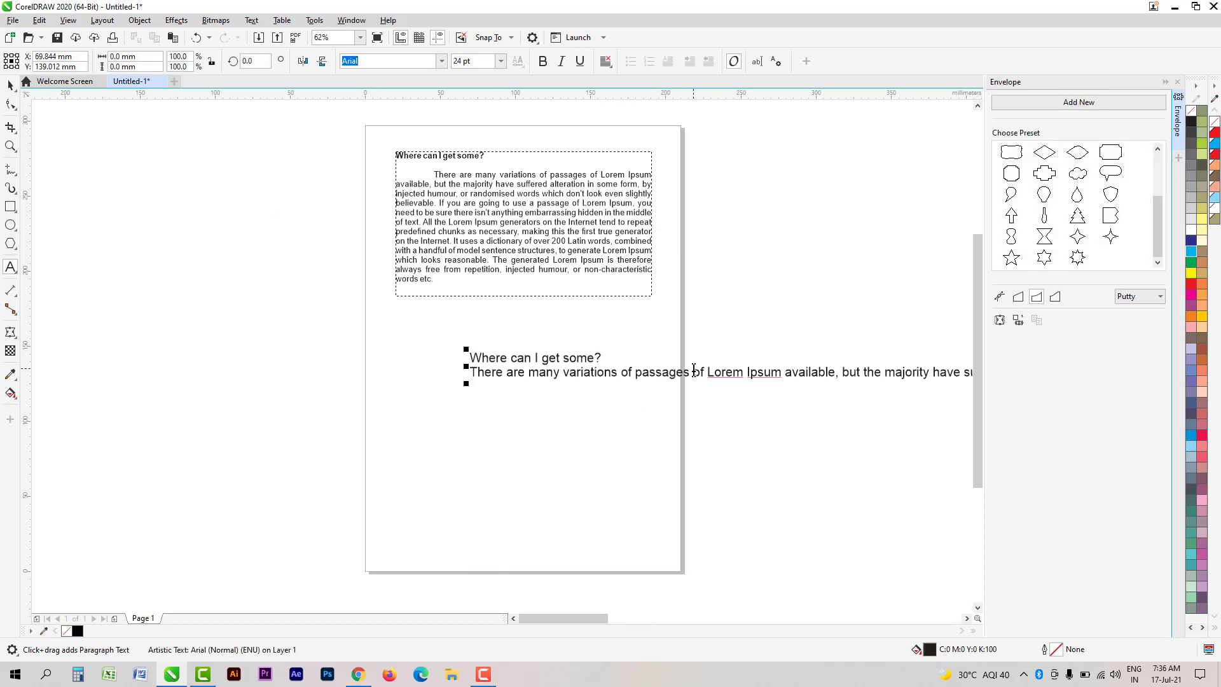
Step: Insert eight line breaks into the long body line of the pasted artistic text, splitting it into nine shorter lines
{"action": "left_click", "coordinate": [693, 372]}
{"action": "key", "text": "Return"}
{"action": "left_click", "coordinate": [700, 386]}
{"action": "key", "text": "Return"}
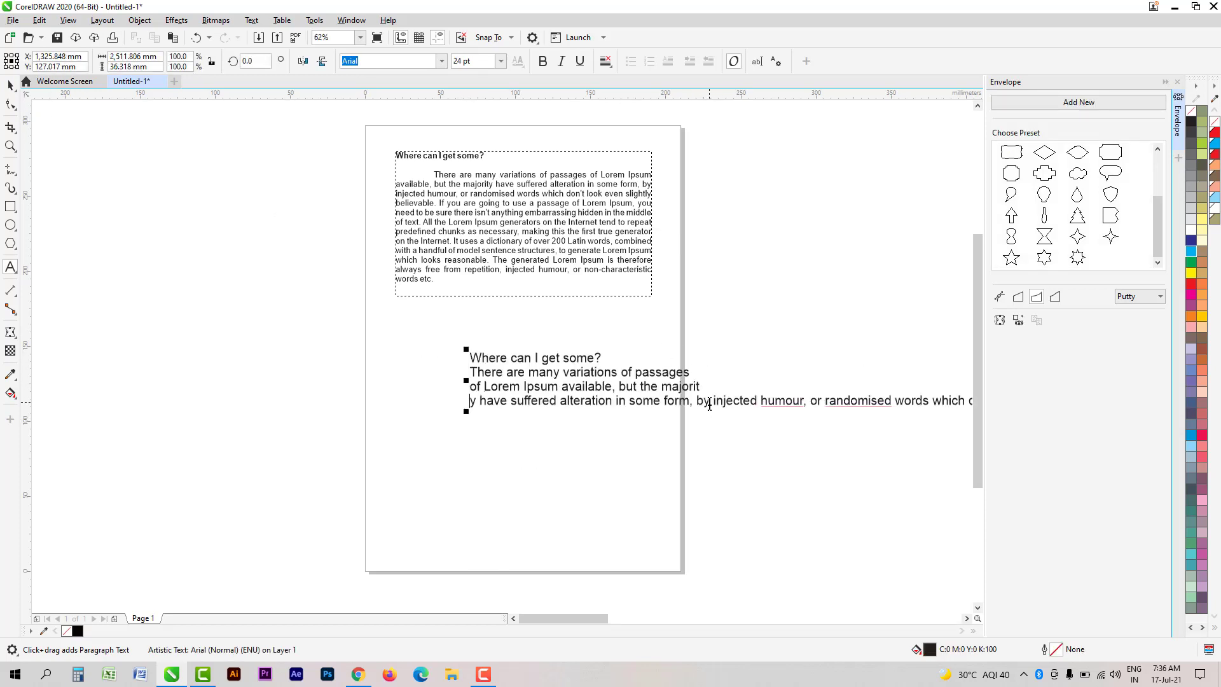
{"action": "left_click", "coordinate": [710, 401]}
{"action": "key", "text": "Return"}
{"action": "left_click", "coordinate": [736, 414]}
{"action": "key", "text": "Return"}
{"action": "left_click", "coordinate": [805, 429]}
{"action": "key", "text": "Return"}
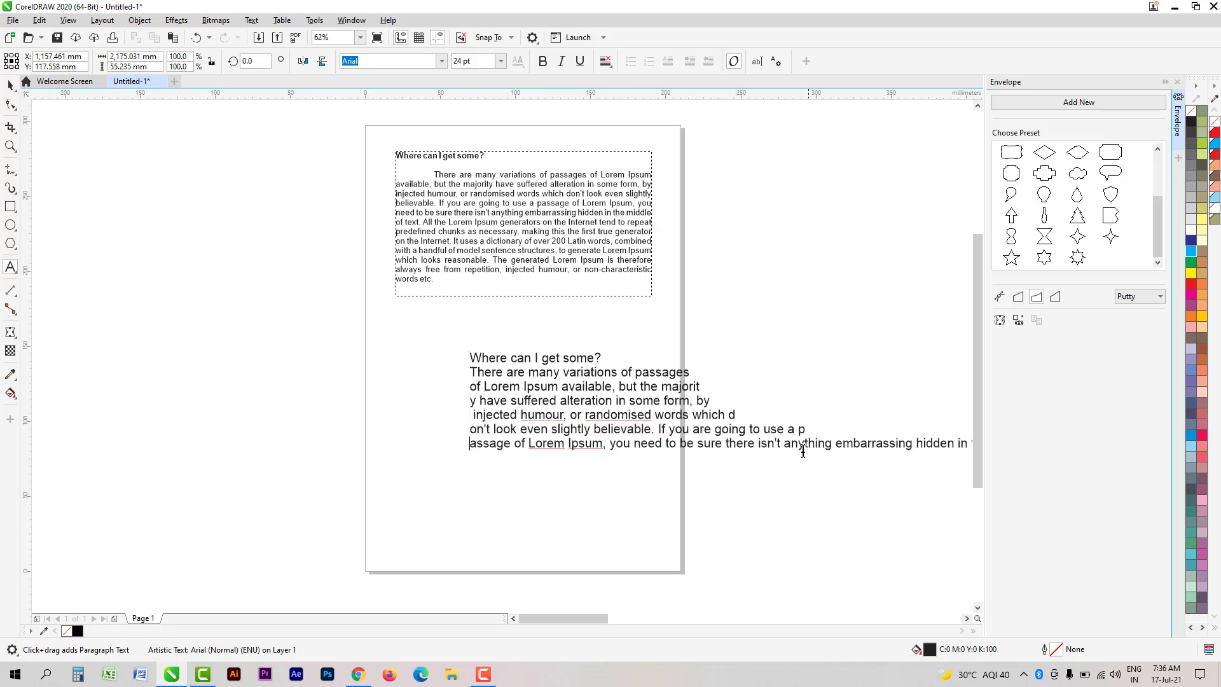
{"action": "left_click", "coordinate": [772, 443]}
{"action": "key", "text": "Return"}
{"action": "left_click", "coordinate": [835, 457]}
{"action": "key", "text": "Return"}
{"action": "left_click", "coordinate": [886, 472]}
{"action": "key", "text": "Return"}
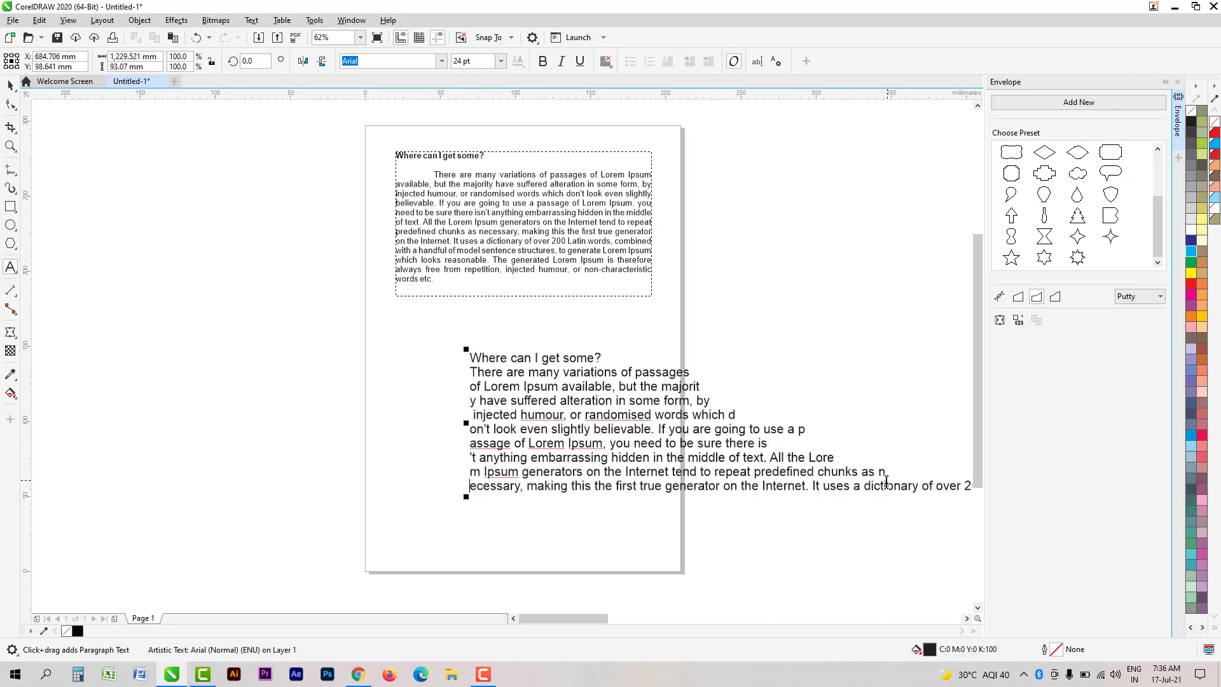
Step: Align the artistic text block roughly with the paragraph frame above it and convert it to paragraph text
{"action": "key", "text": "ctrl+space"}
{"action": "left_click_drag", "start_coordinate": [597, 419], "coordinate": [523, 394]}
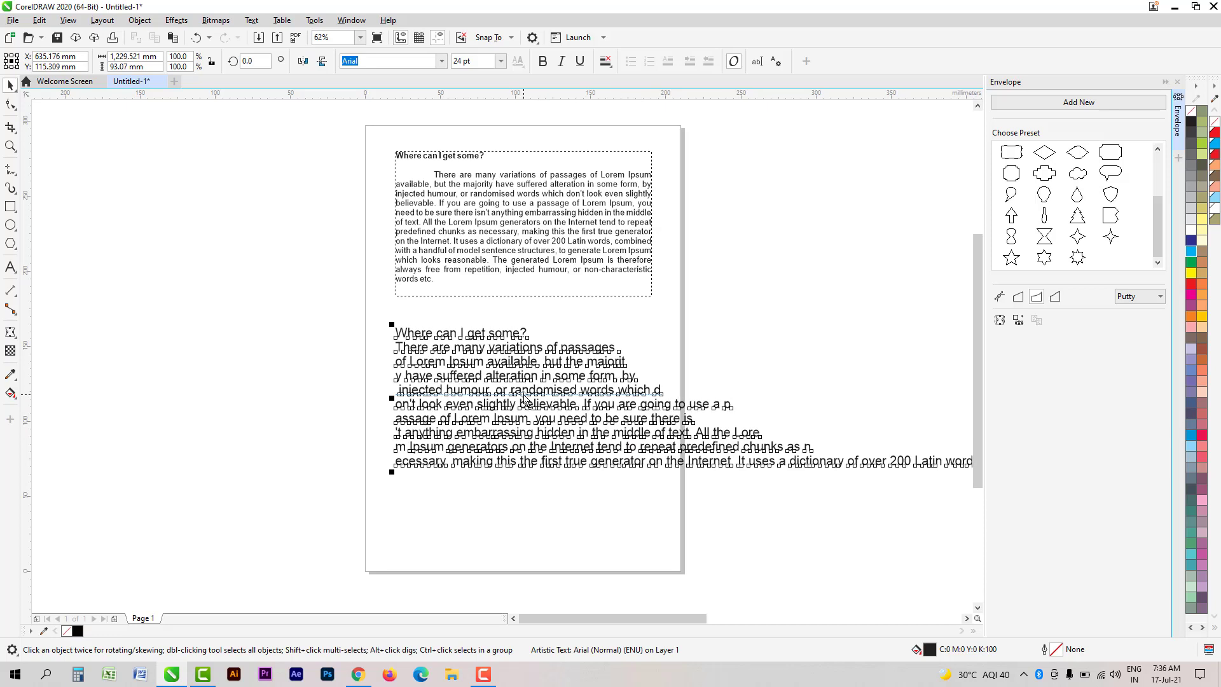
{"action": "key", "text": "ctrl+F8"}
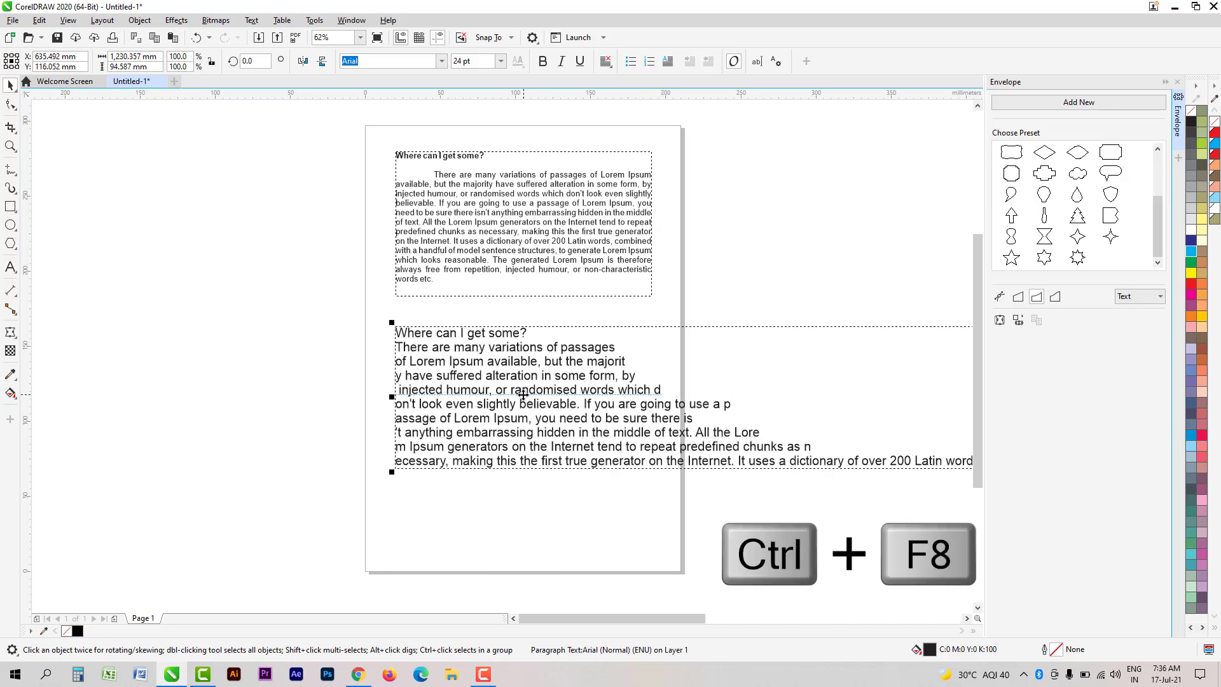
Step: Force-justify all the text in the converted paragraph frame, and delete the frame from the page
{"action": "double_click", "coordinate": [539, 376]}
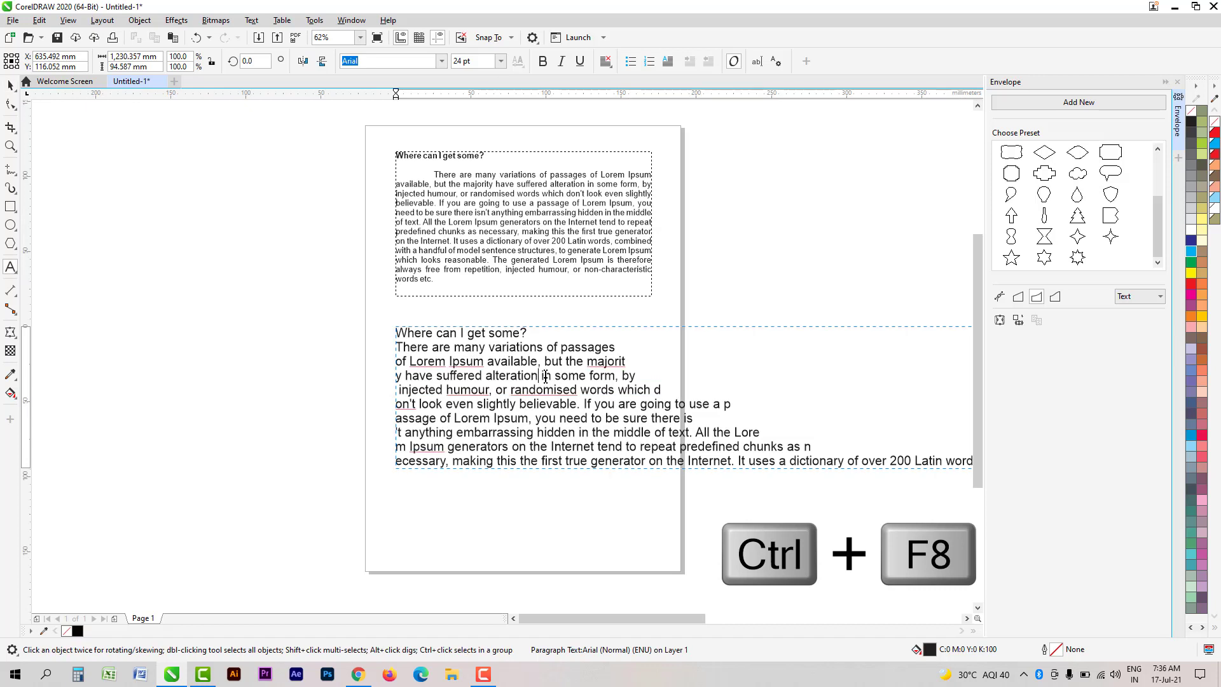
{"action": "key", "text": "ctrl+a"}
{"action": "key", "text": "ctrl+h"}
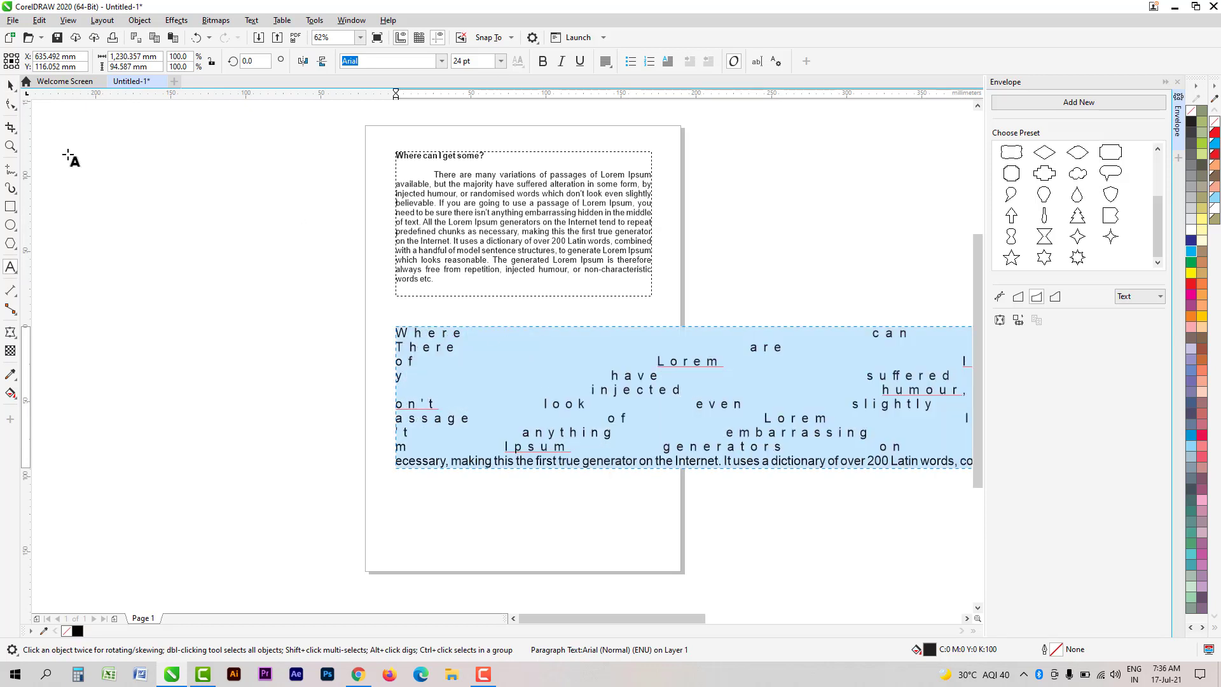
{"action": "left_click", "coordinate": [11, 86]}
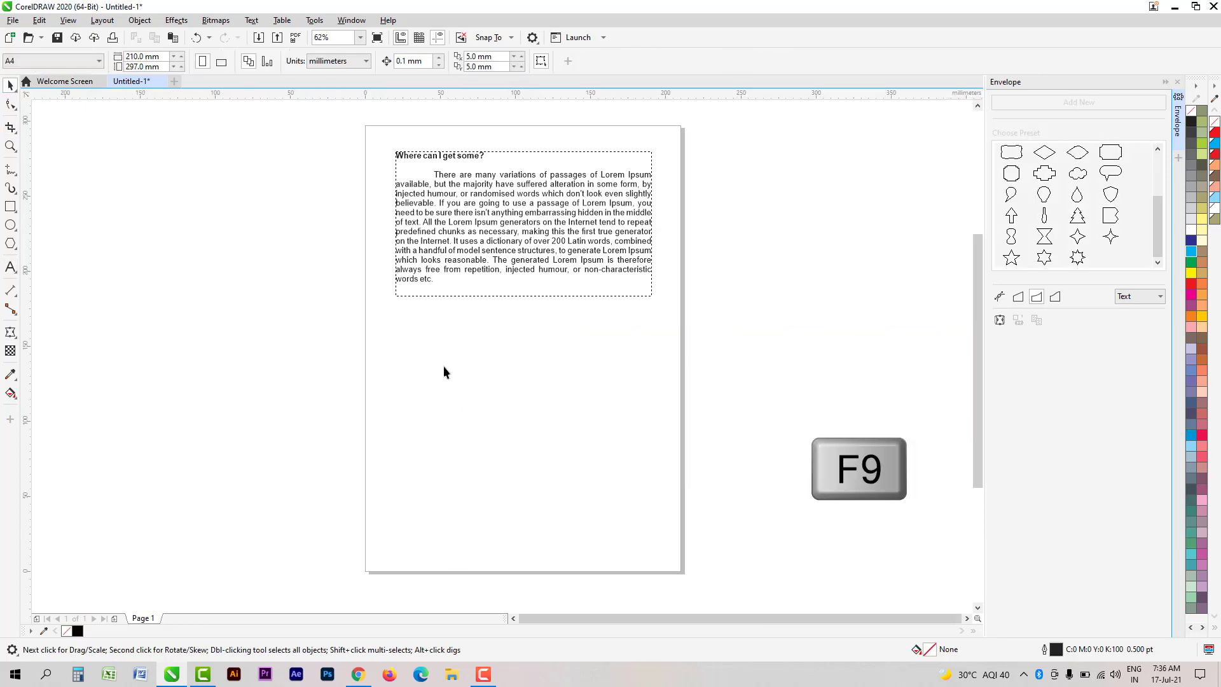
Step: Preview the page in full screen and return to the drawing window
{"action": "key", "text": "F9"}
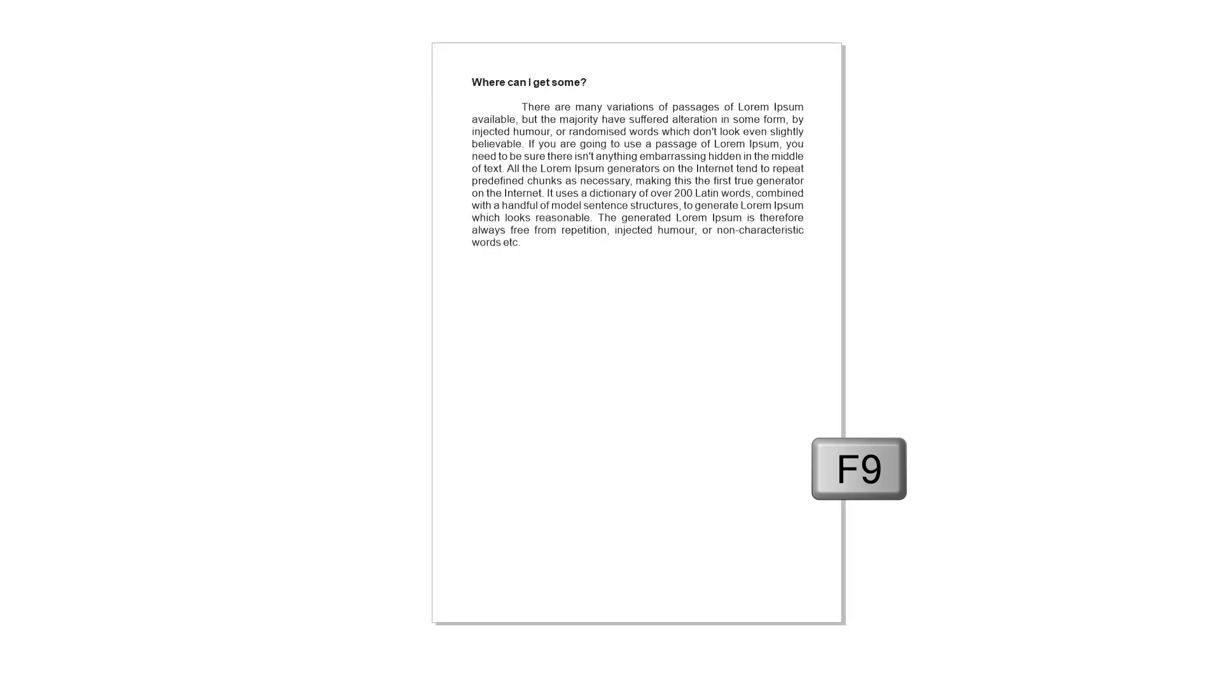
{"action": "key", "text": "F9"}
Step: Open the Contour docker, close the Envelope docker, and draw a rectangle about 102 × 68 mm below the paragraph
{"action": "key", "text": "ctrl+F9"}
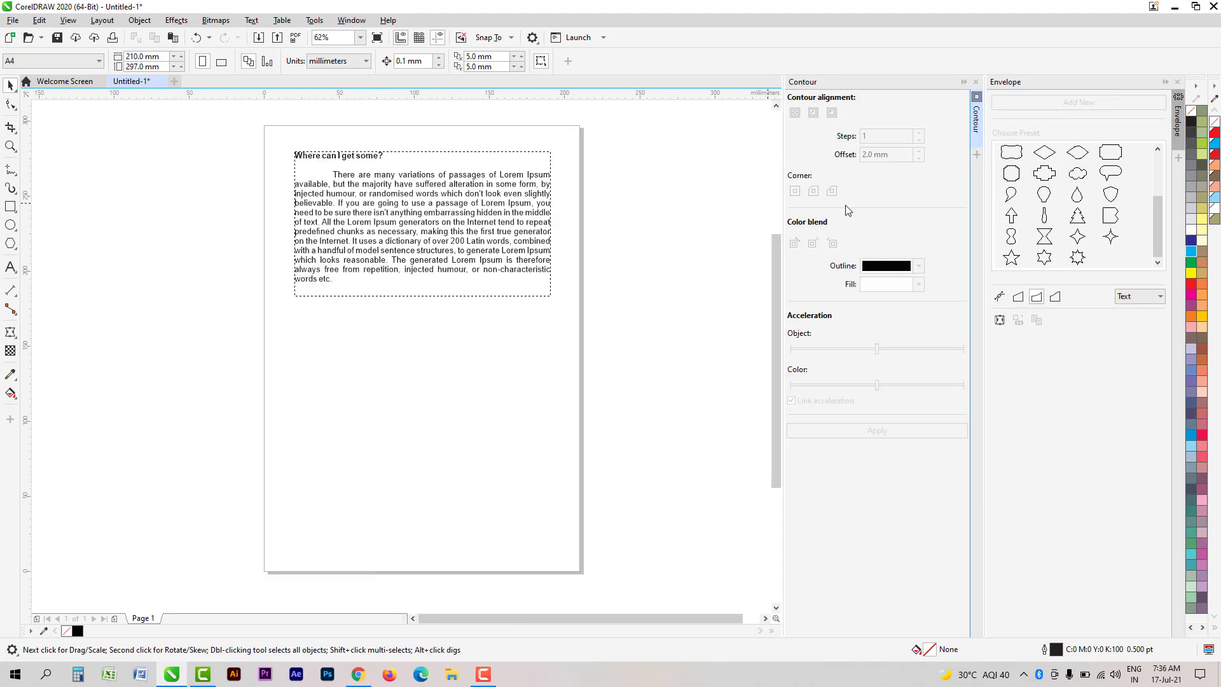
{"action": "left_click", "coordinate": [1177, 82]}
{"action": "left_click", "coordinate": [484, 203]}
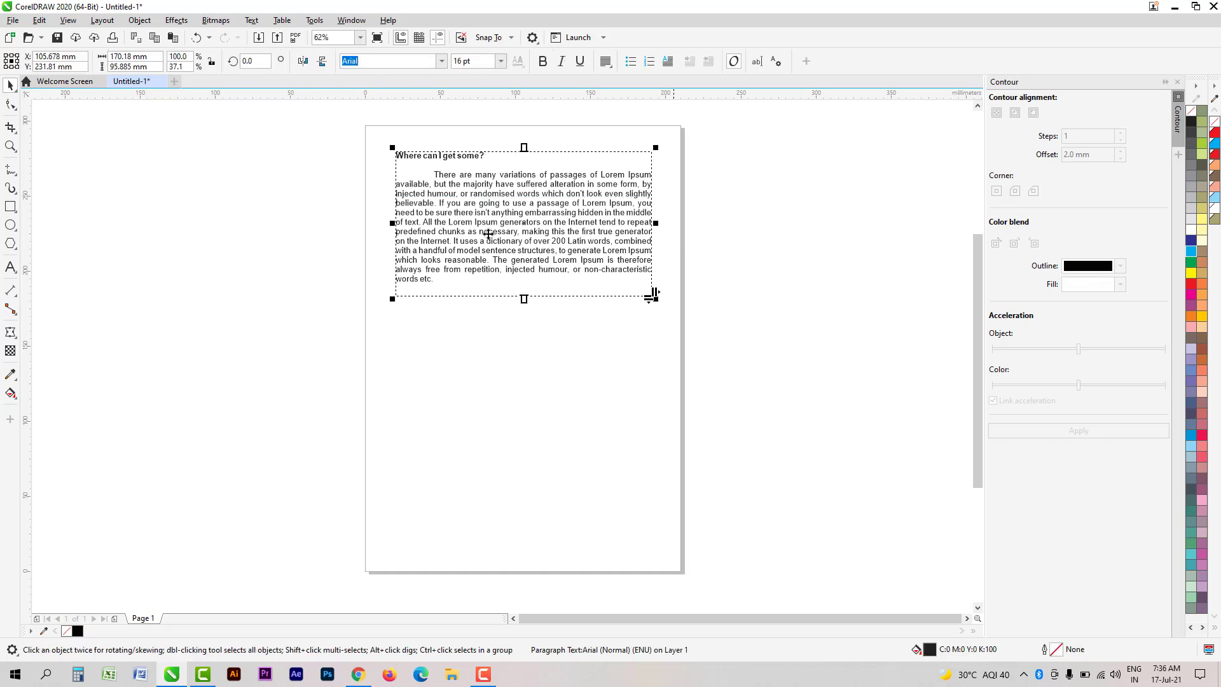
{"action": "left_click", "coordinate": [10, 206]}
{"action": "left_click_drag", "start_coordinate": [507, 367], "coordinate": [660, 470]}
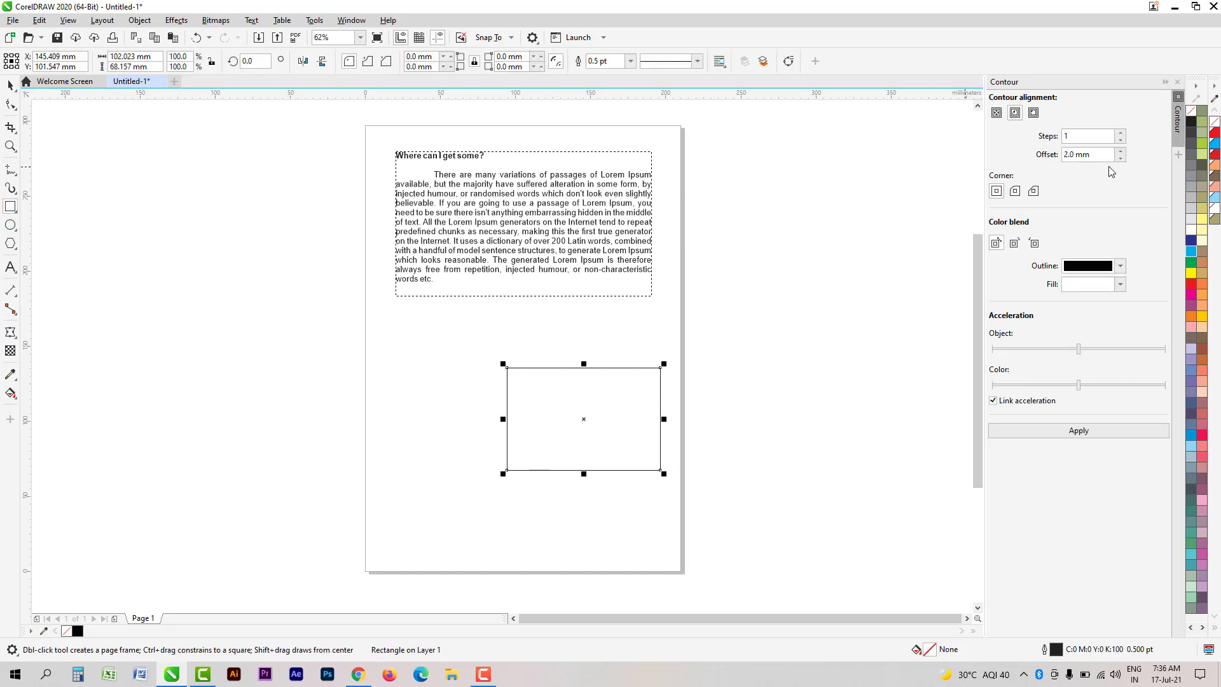
Step: Move the rectangle slightly closer to the paragraph and apply an inside contour with 3 steps and a 2.0 mm offset
{"action": "left_click", "coordinate": [1120, 133]}
{"action": "key", "text": "space"}
{"action": "left_click_drag", "start_coordinate": [575, 446], "coordinate": [564, 415]}
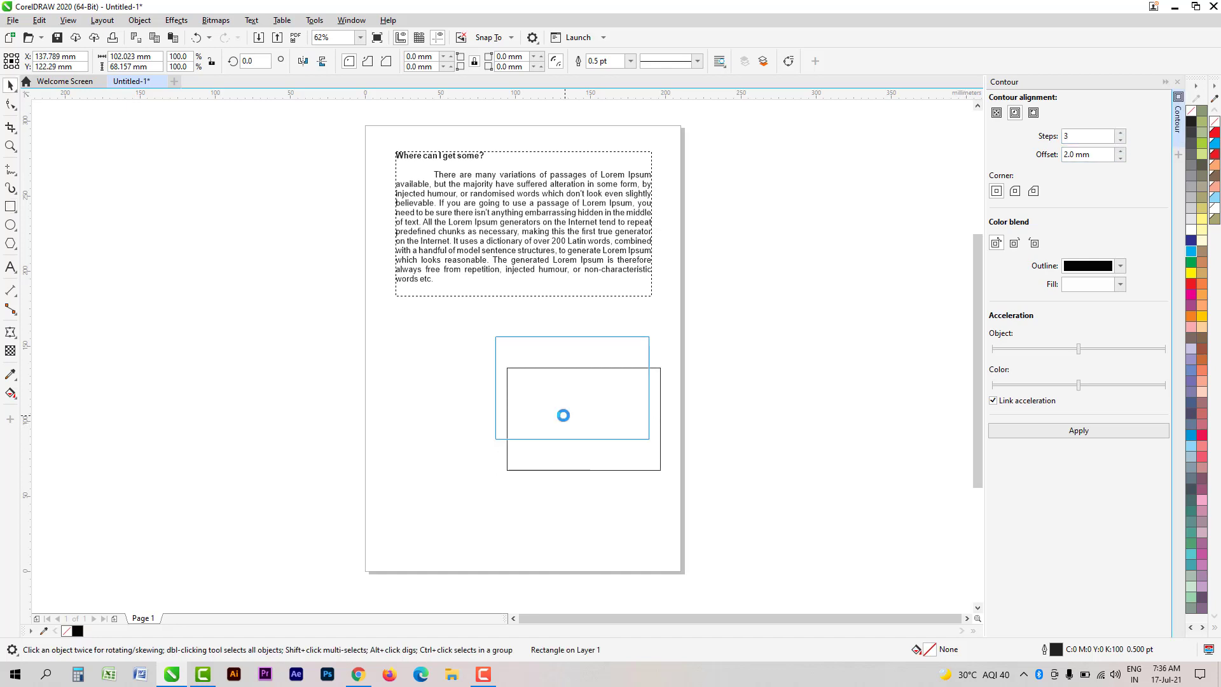
{"action": "left_click", "coordinate": [1110, 432]}
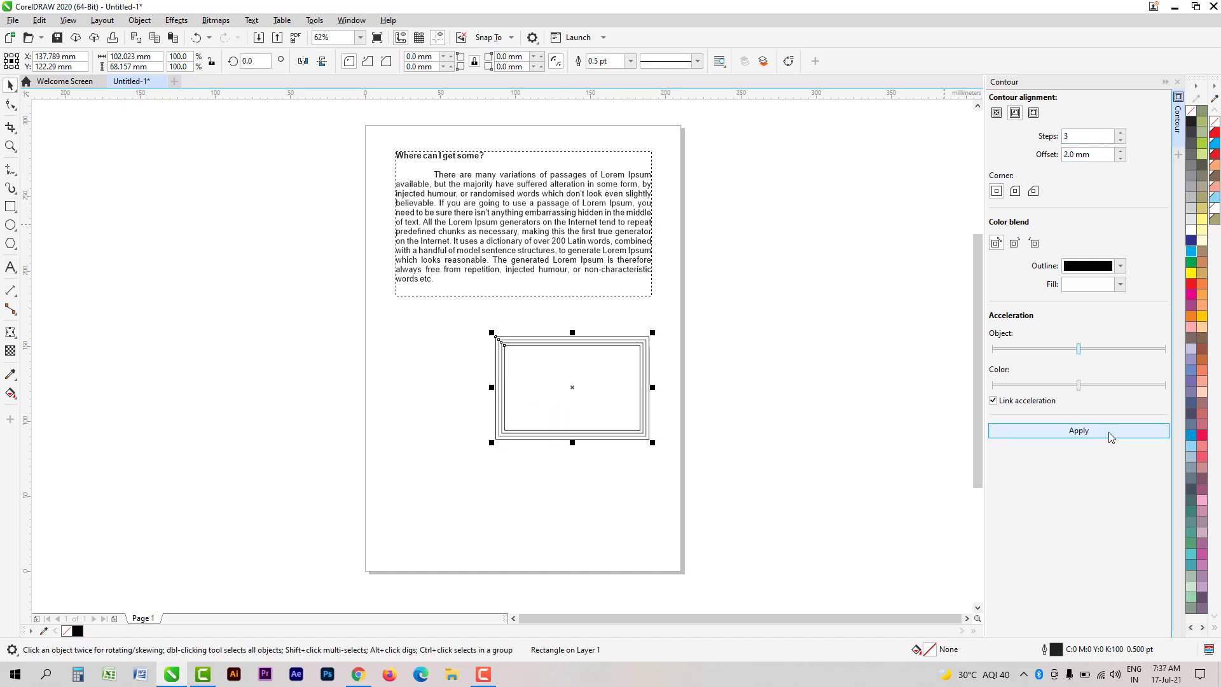
{"action": "scroll", "coordinate": [540, 354], "scroll_direction": "up", "scroll_amount": 3}
{"action": "scroll", "coordinate": [445, 327], "scroll_direction": "down", "scroll_amount": 3}
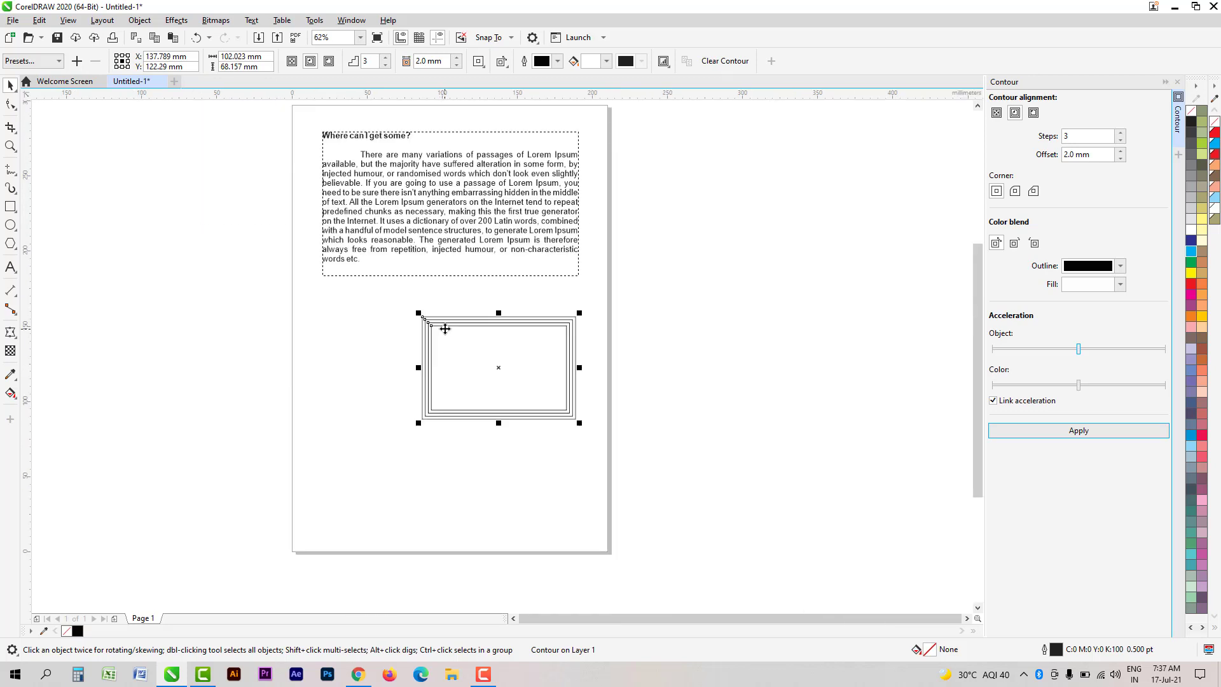
Step: Undo the contour and the rectangle's last move, and place the plain rectangle outside the page, to its right
{"action": "key", "text": "ctrl+z"}
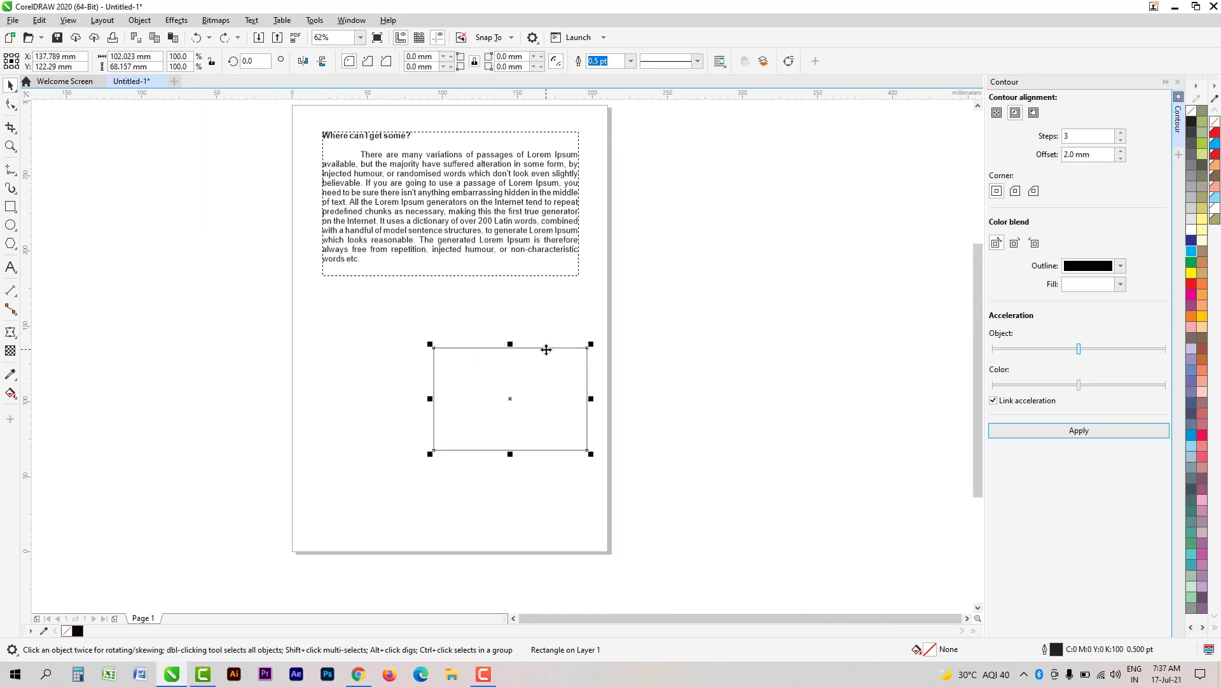
{"action": "left_click_drag", "start_coordinate": [522, 356], "coordinate": [754, 313]}
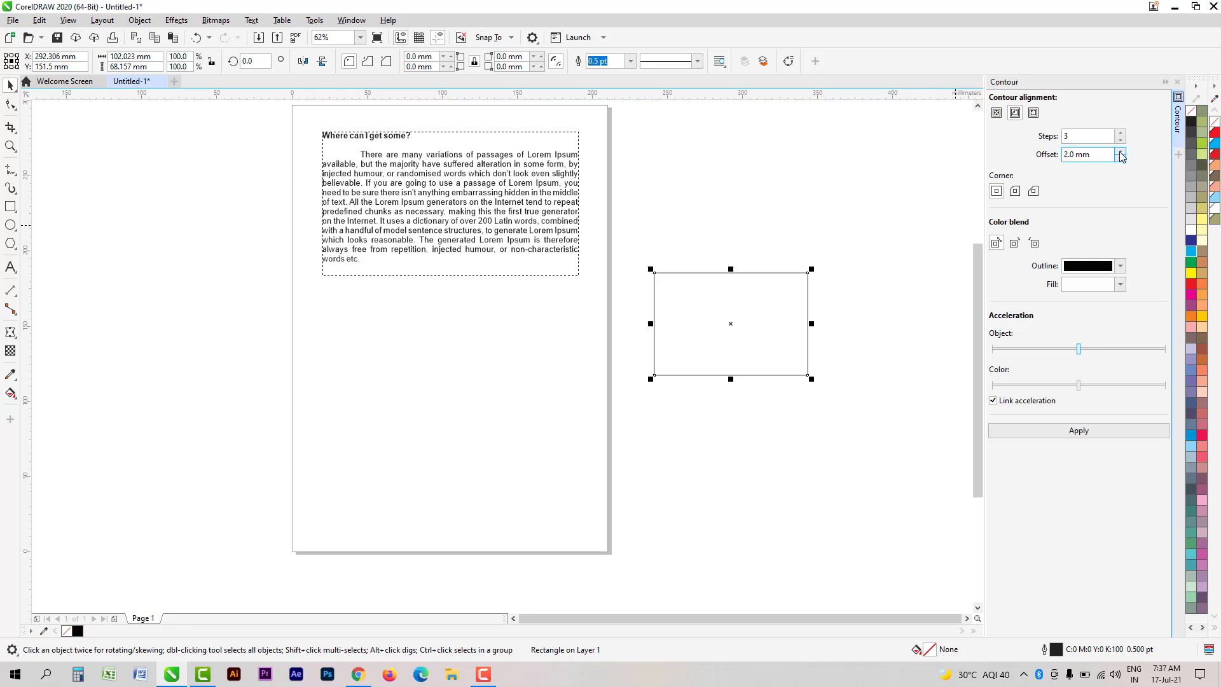
Step: Apply an inside contour to the rectangle with 3 steps, a 2.0 mm offset and a red outline (C 0, M 99, Y 100, K 0)
{"action": "left_click", "coordinate": [1119, 150]}
{"action": "left_click", "coordinate": [1120, 140]}
{"action": "left_click", "coordinate": [1106, 266]}
{"action": "left_click", "coordinate": [1120, 271]}
{"action": "left_click", "coordinate": [1135, 324]}
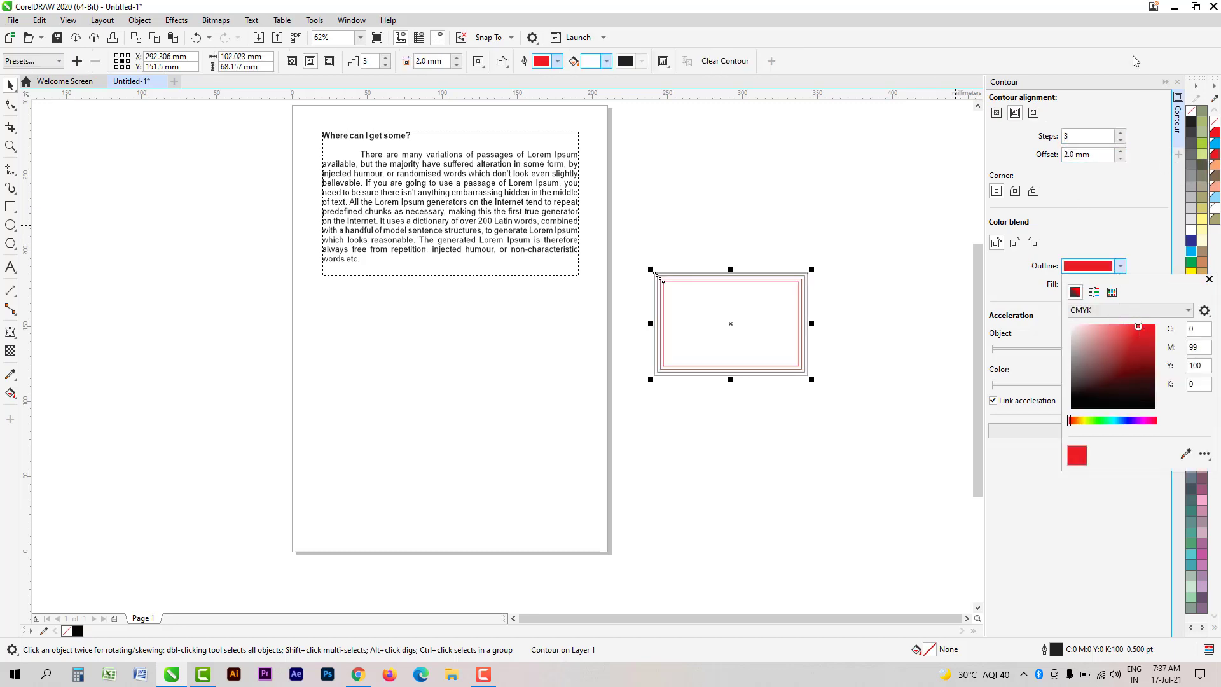
{"action": "left_click", "coordinate": [1140, 118]}
{"action": "scroll", "coordinate": [806, 283], "scroll_direction": "up", "scroll_amount": 3}
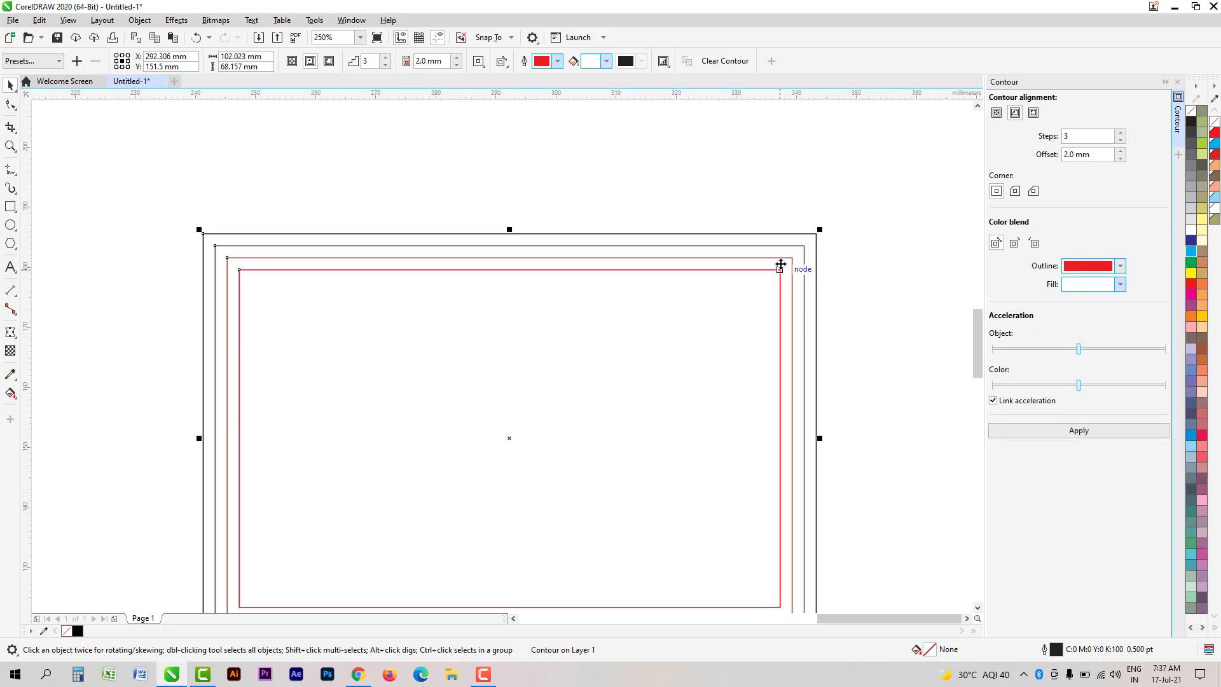
{"action": "scroll", "coordinate": [804, 244], "scroll_direction": "up", "scroll_amount": 1}
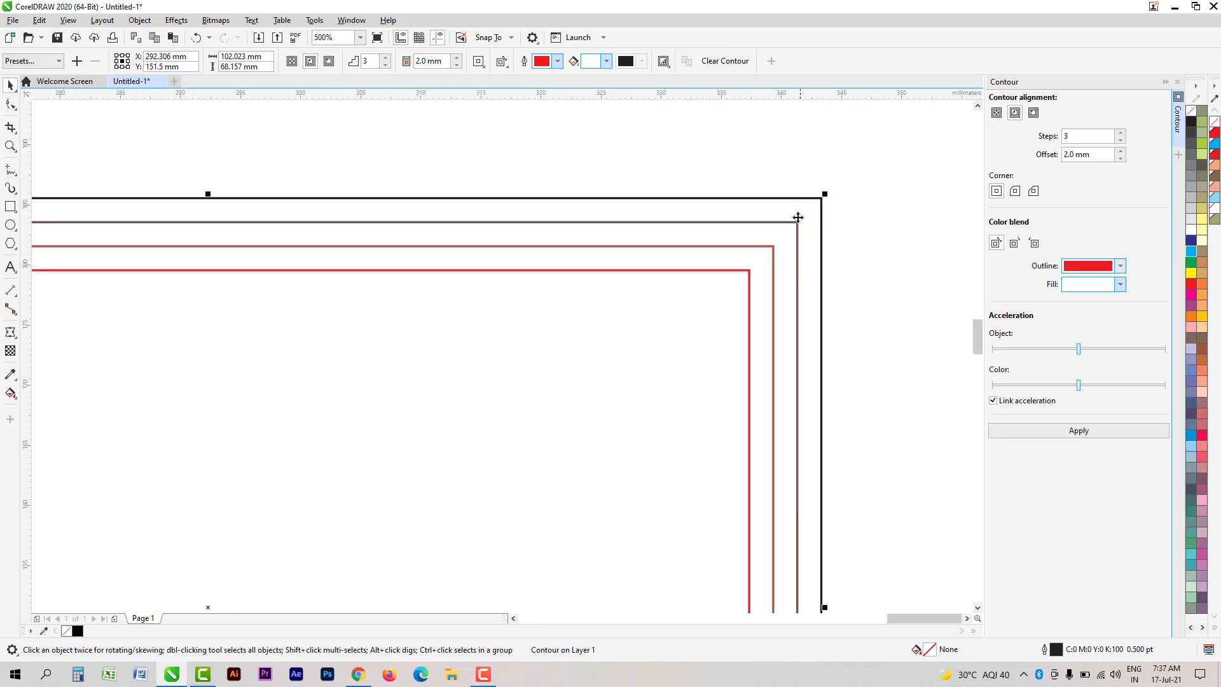
Step: Reapply the rectangle's contour with 2 steps, and again with 10 steps
{"action": "left_click", "coordinate": [1120, 139]}
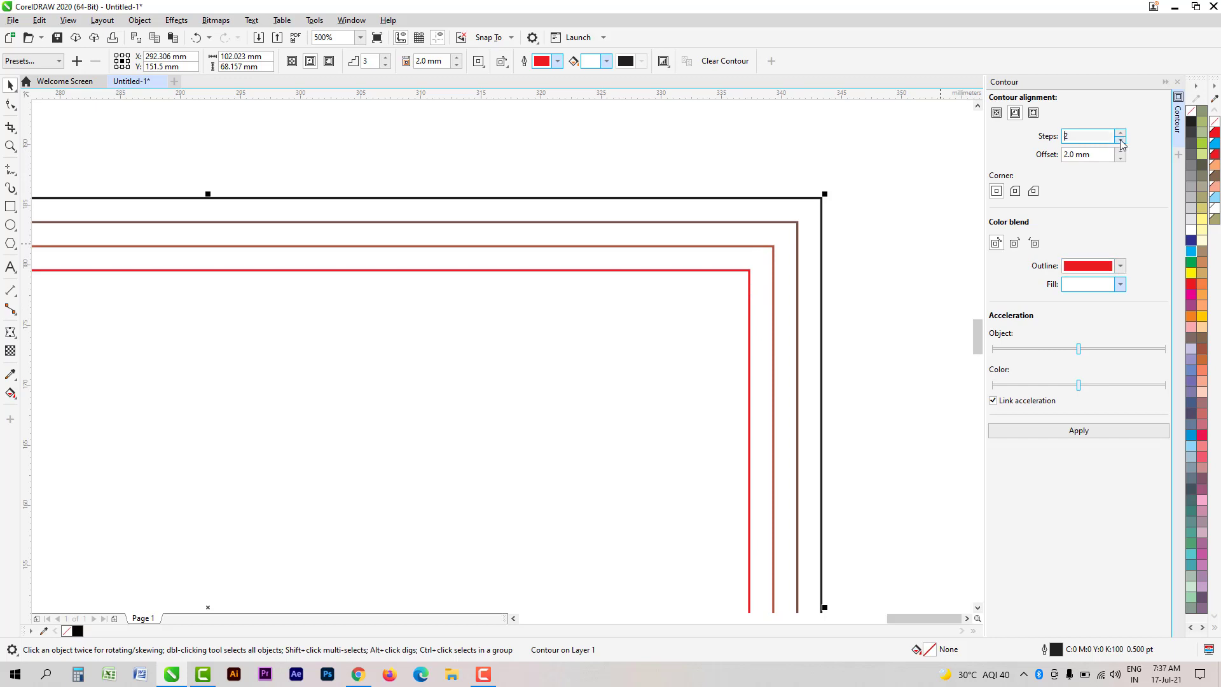
{"action": "left_click", "coordinate": [1080, 431]}
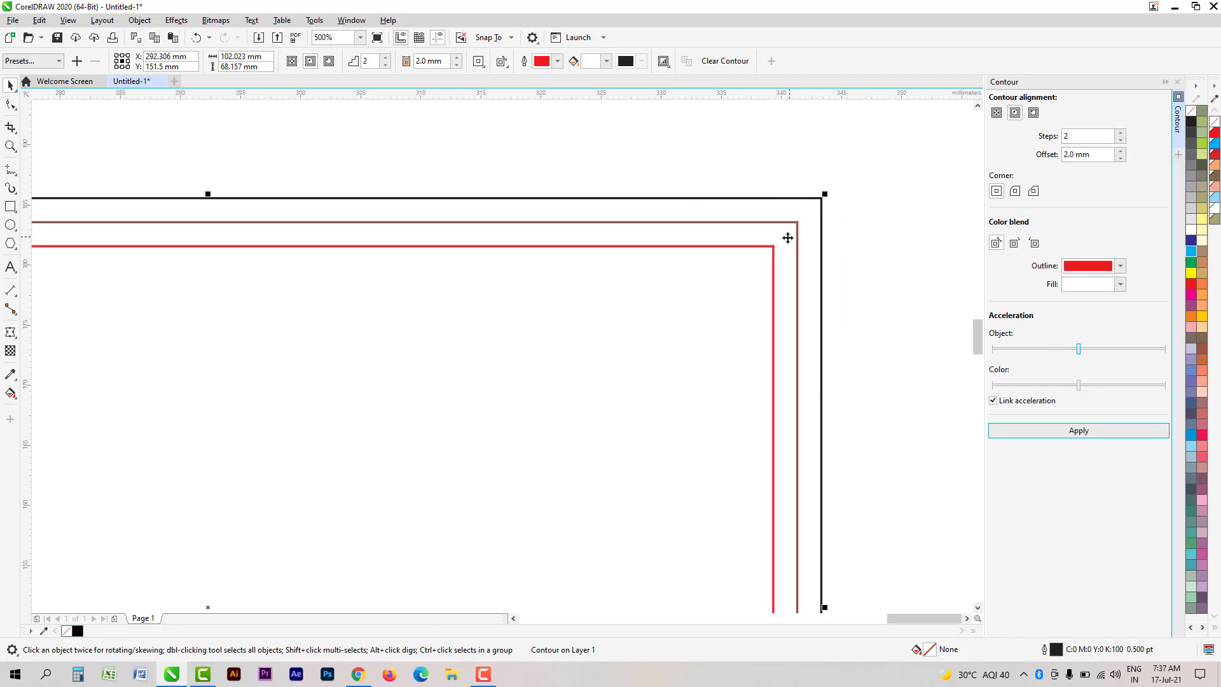
{"action": "left_click", "coordinate": [1121, 133]}
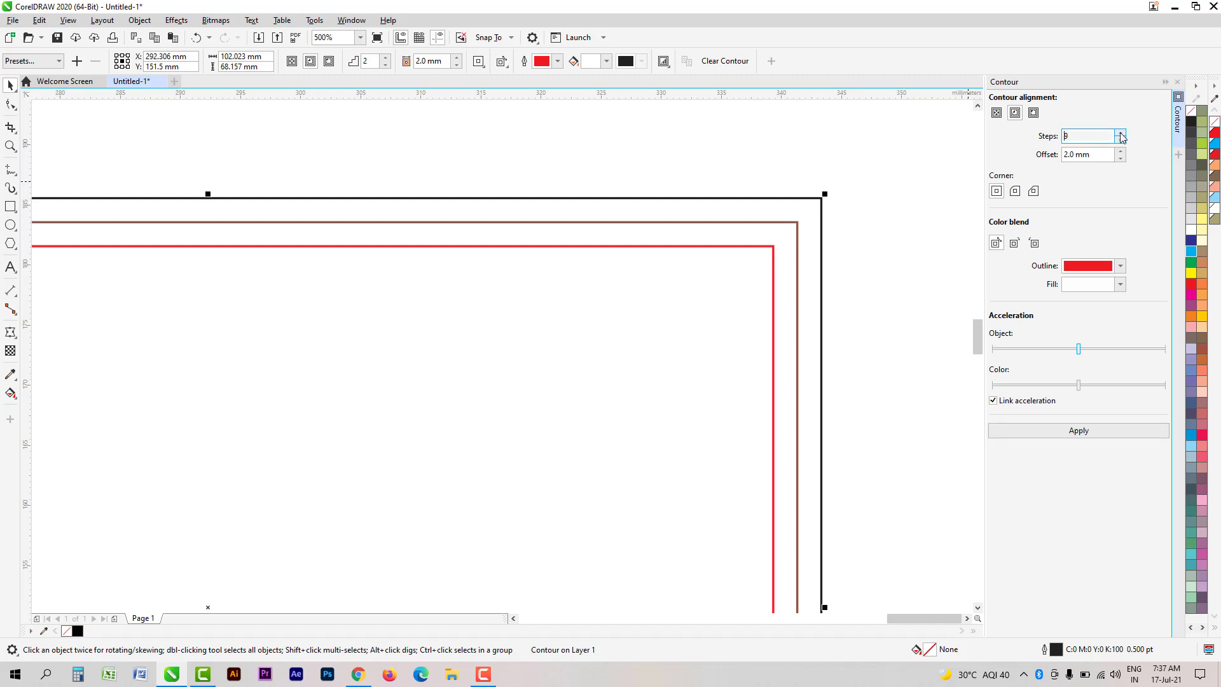
{"action": "left_click", "coordinate": [1078, 430]}
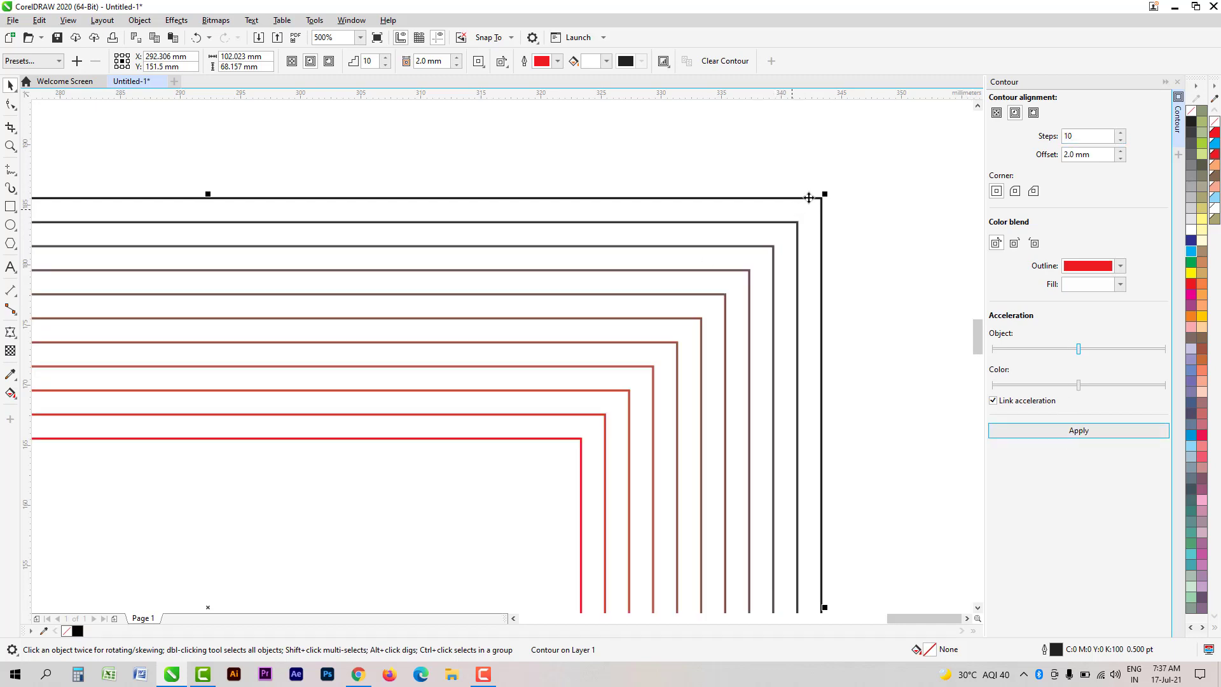
Step: Examine the outline color blend across the contour rings, and delete the contoured rectangle
{"action": "scroll", "coordinate": [816, 195], "scroll_direction": "down", "scroll_amount": 2}
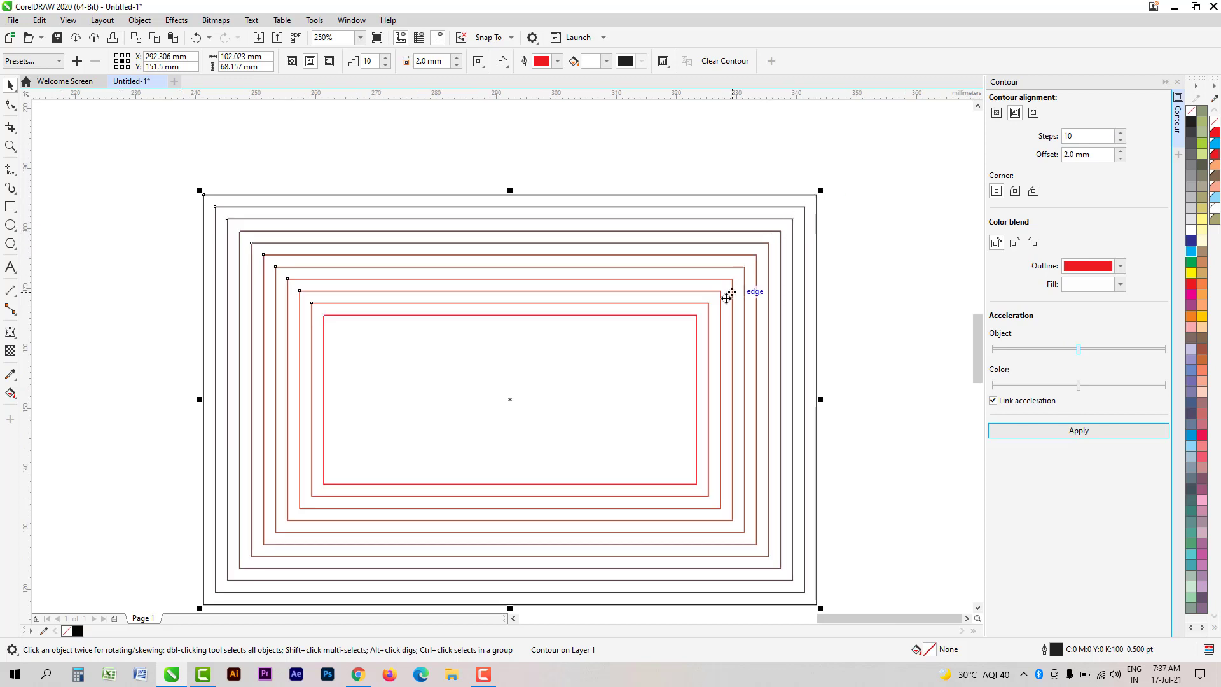
{"action": "scroll", "coordinate": [700, 321], "scroll_direction": "up", "scroll_amount": 4}
{"action": "scroll", "coordinate": [672, 287], "scroll_direction": "down", "scroll_amount": 1}
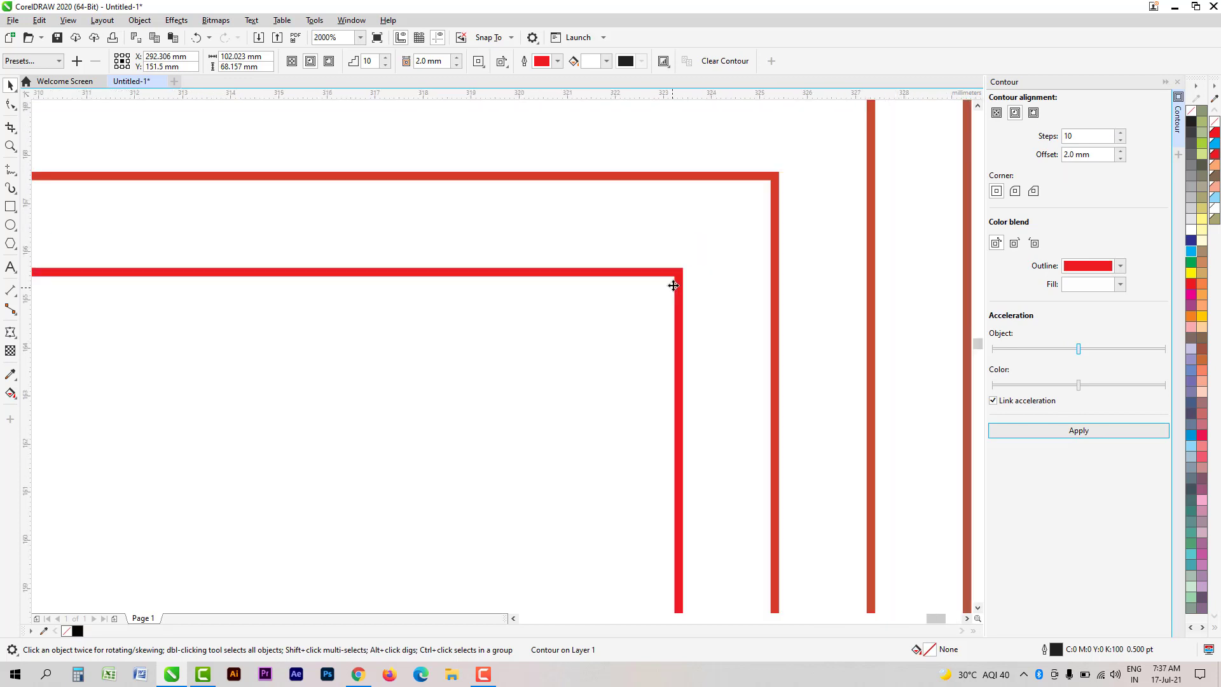
{"action": "scroll", "coordinate": [647, 318], "scroll_direction": "down", "scroll_amount": 5}
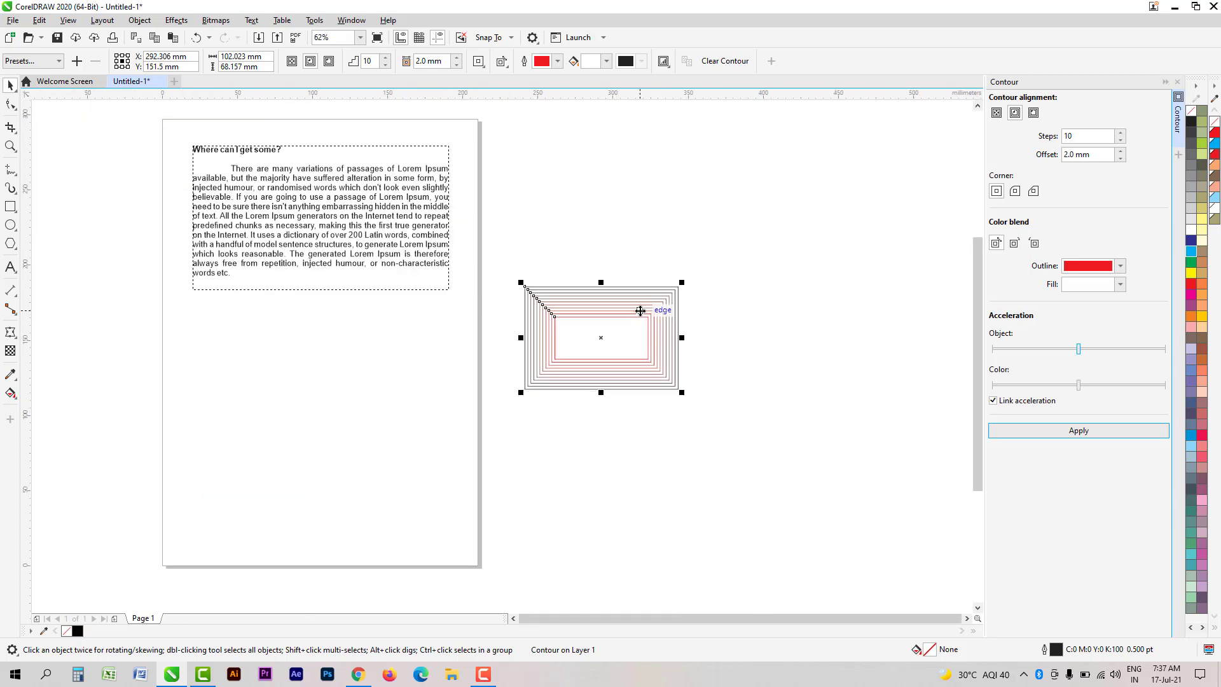
{"action": "key", "text": "Delete"}
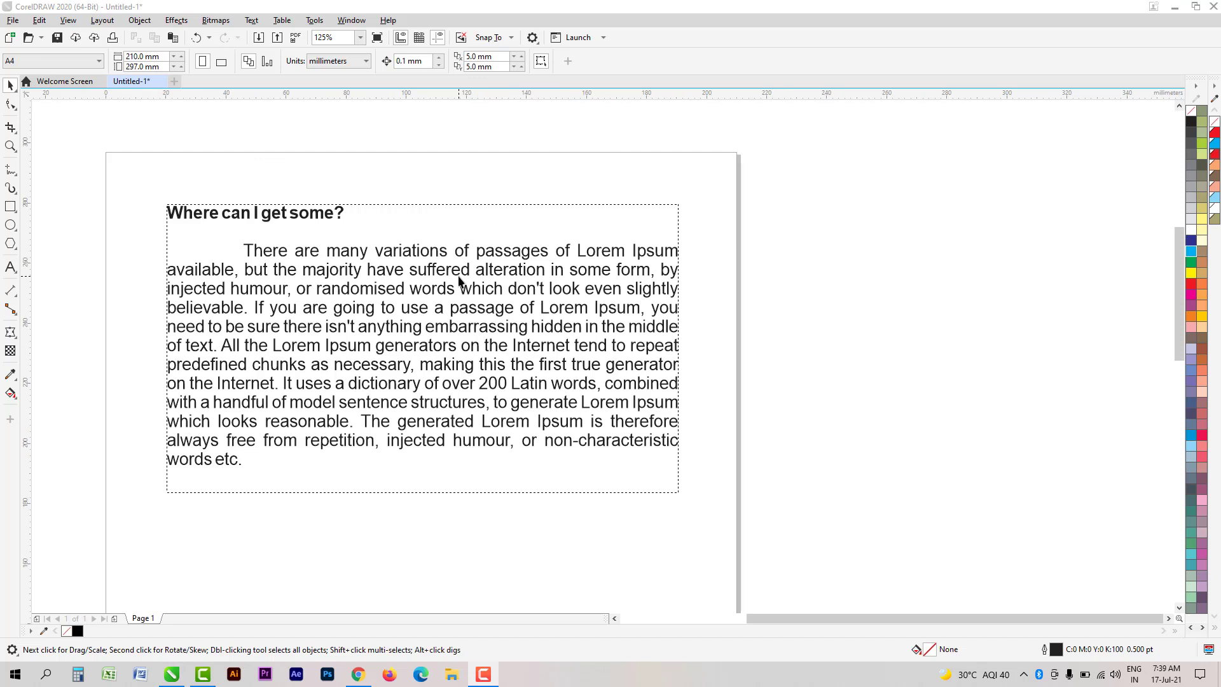
Step: Preview the black-to-white Fountain Fill on the Lorem Ipsum paragraph text and discard it
{"action": "key", "text": "F11"}
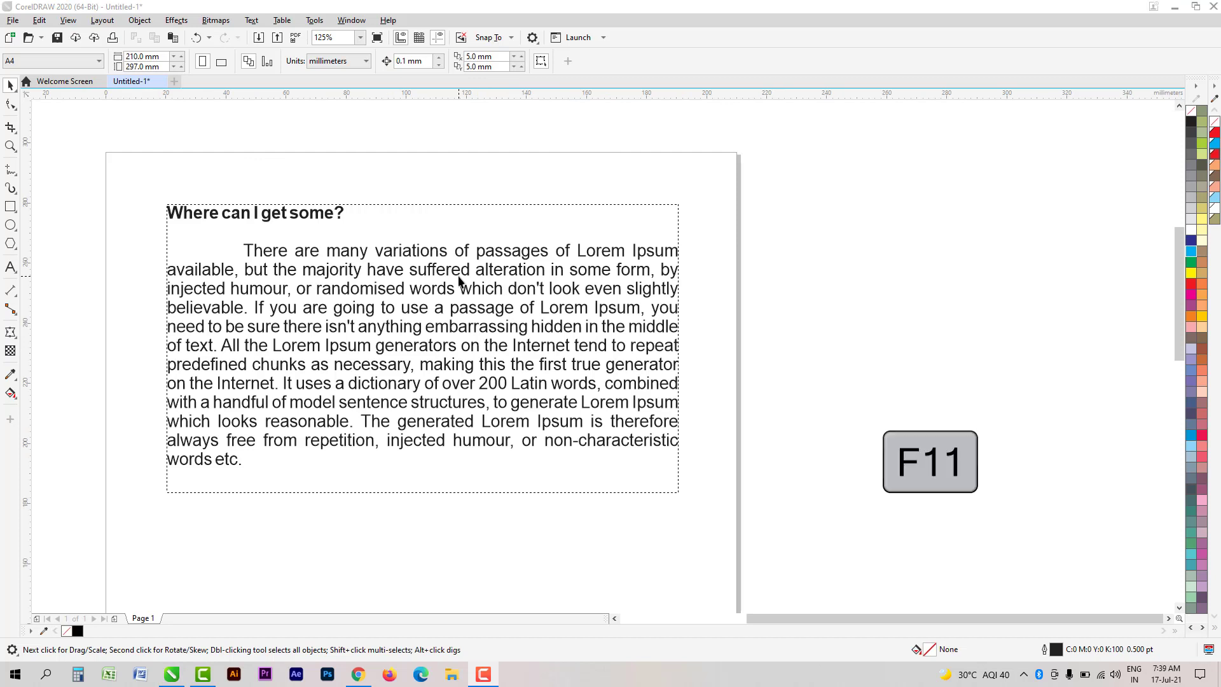
{"action": "left_click", "coordinate": [392, 278]}
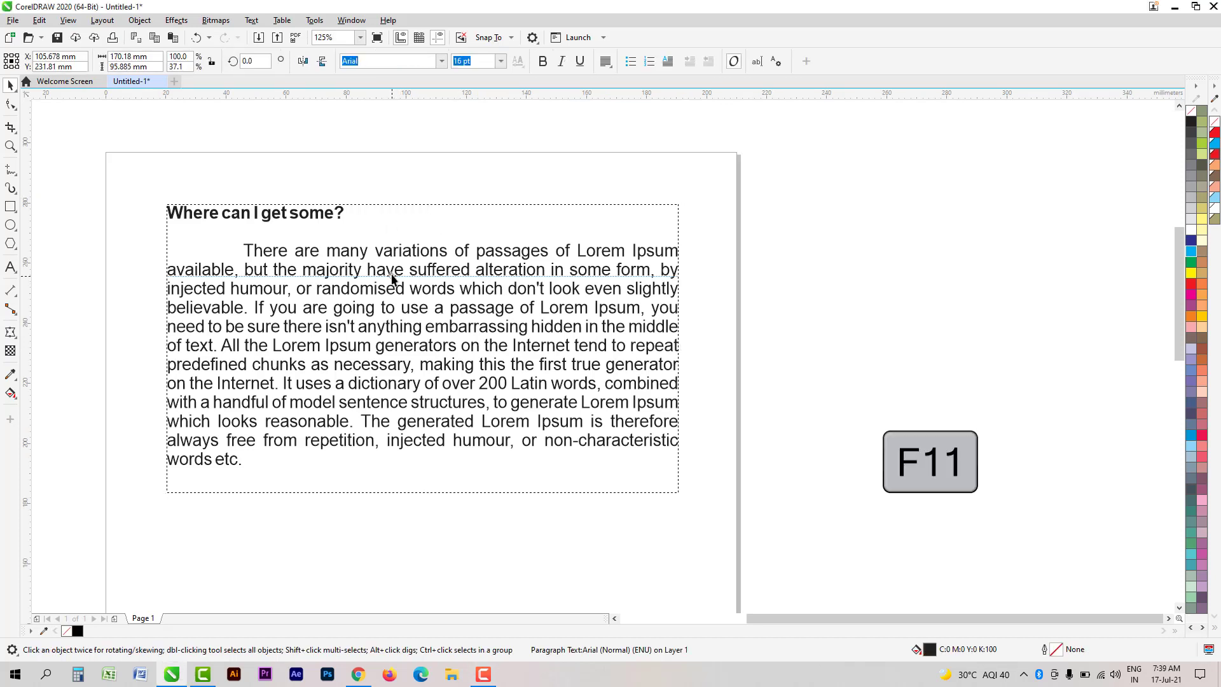
{"action": "key", "text": "F11"}
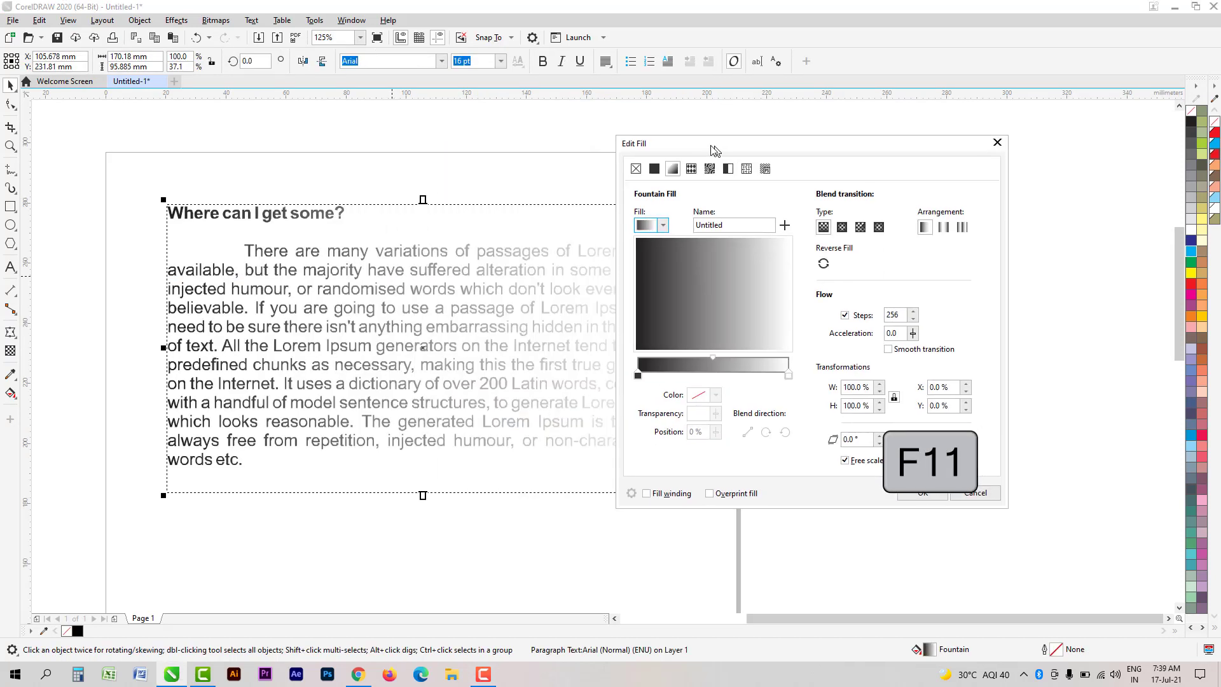
{"action": "left_click", "coordinate": [756, 499]}
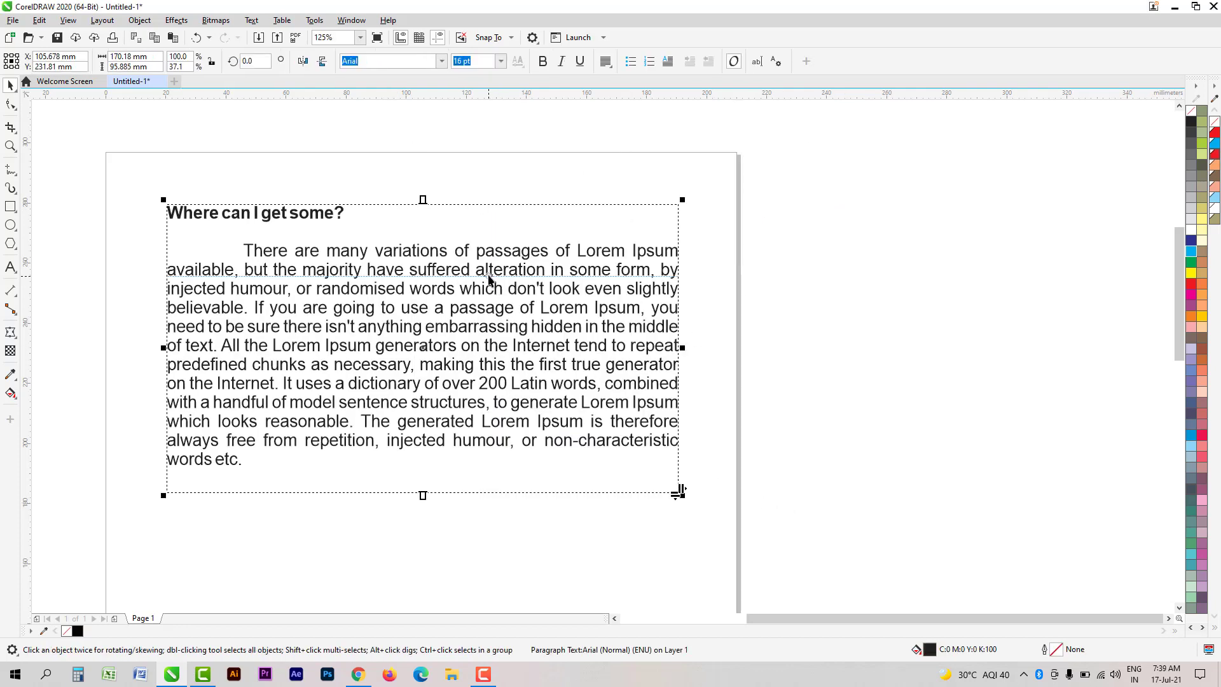
Step: Reopen Edit Fill for the paragraph text, browse the preset fills and try a pink texture fill on it
{"action": "key", "text": "F11"}
{"action": "left_click_drag", "start_coordinate": [533, 153], "coordinate": [639, 145]}
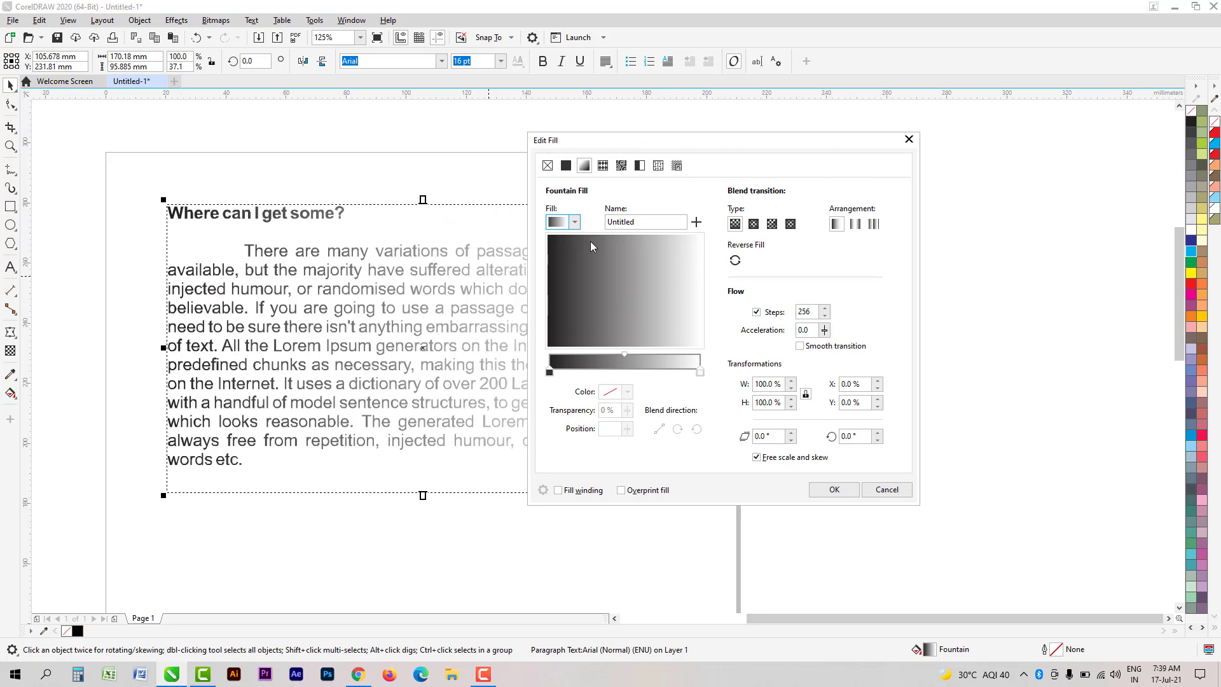
{"action": "left_click", "coordinate": [575, 222]}
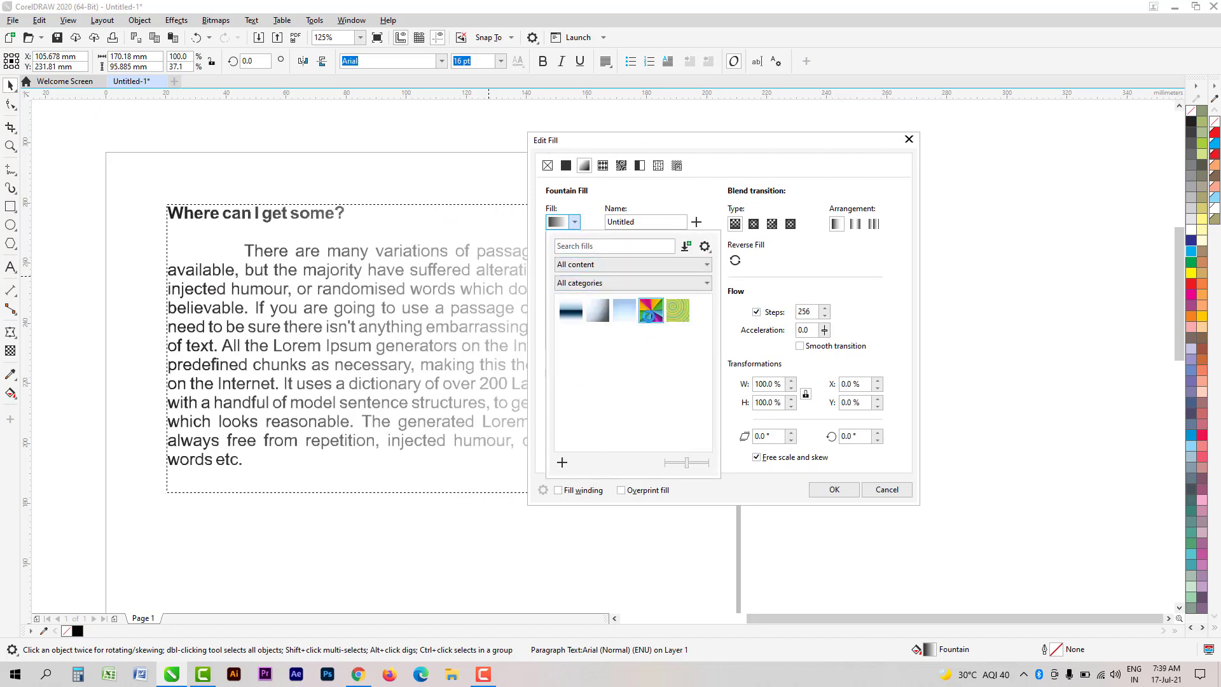
{"action": "left_click", "coordinate": [650, 311]}
{"action": "left_click", "coordinate": [676, 315]}
{"action": "left_click", "coordinate": [675, 144]}
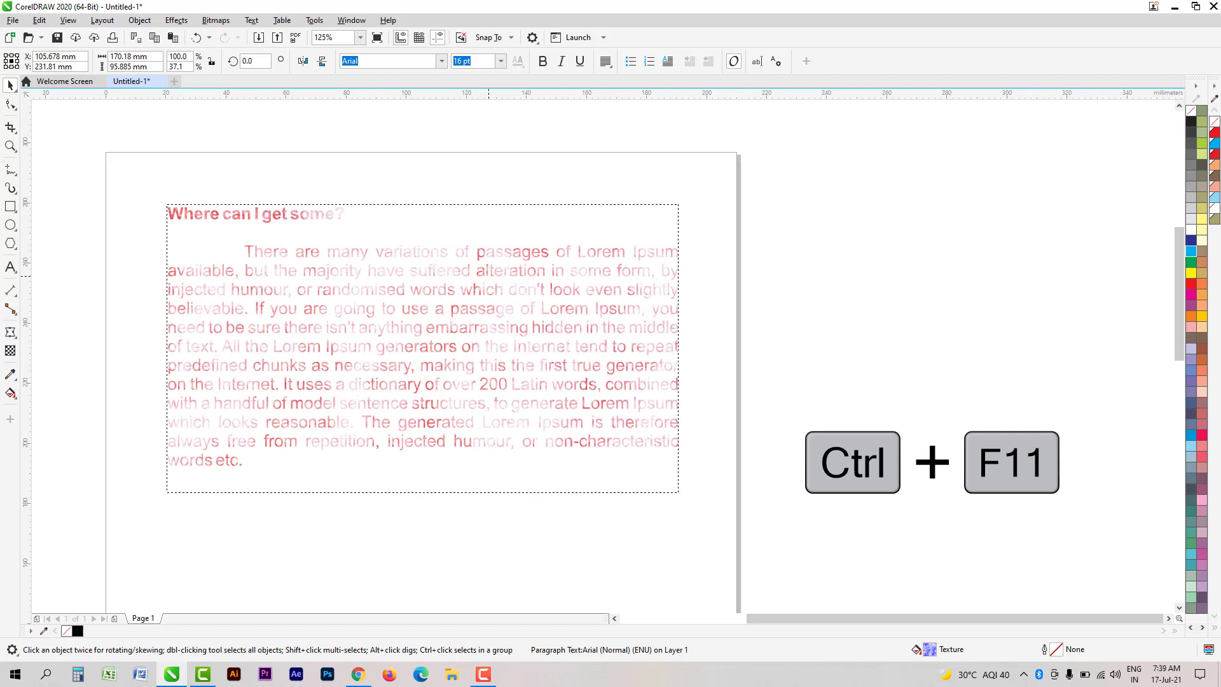
Step: Show the Glyphs collection for the Arial font and look through its characters
{"action": "key", "text": "ctrl+F11"}
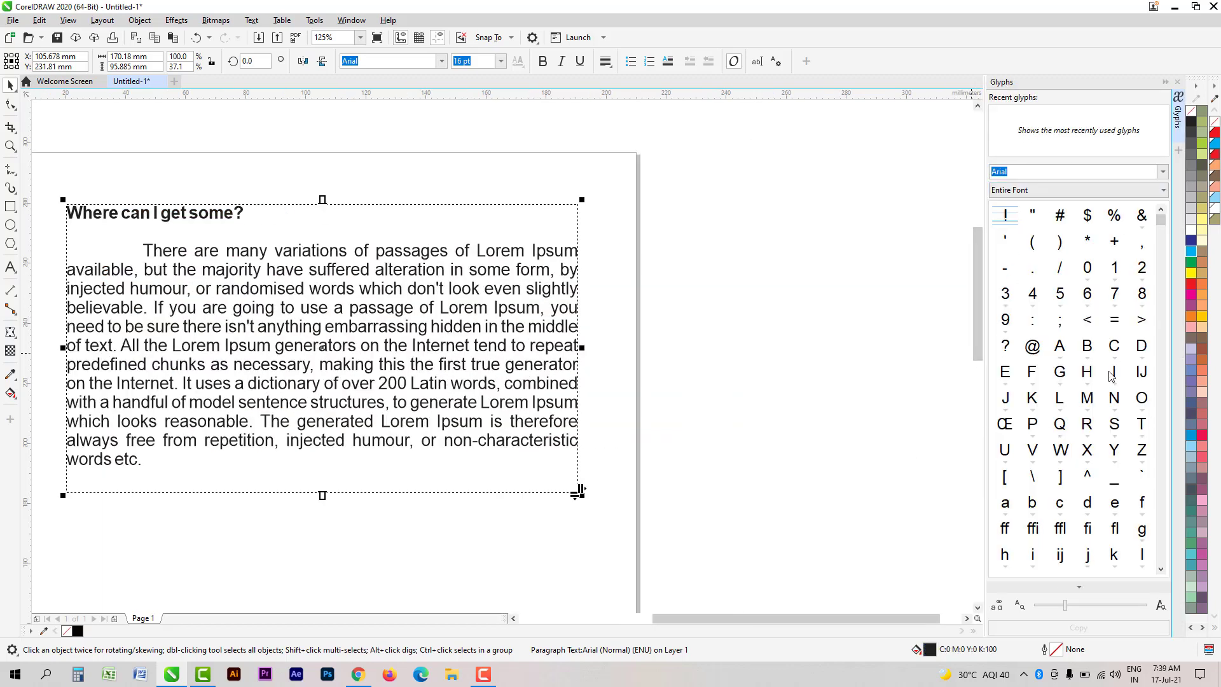
{"action": "scroll", "coordinate": [1087, 335], "scroll_direction": "down", "scroll_amount": 5}
{"action": "scroll", "coordinate": [1086, 335], "scroll_direction": "down", "scroll_amount": 3}
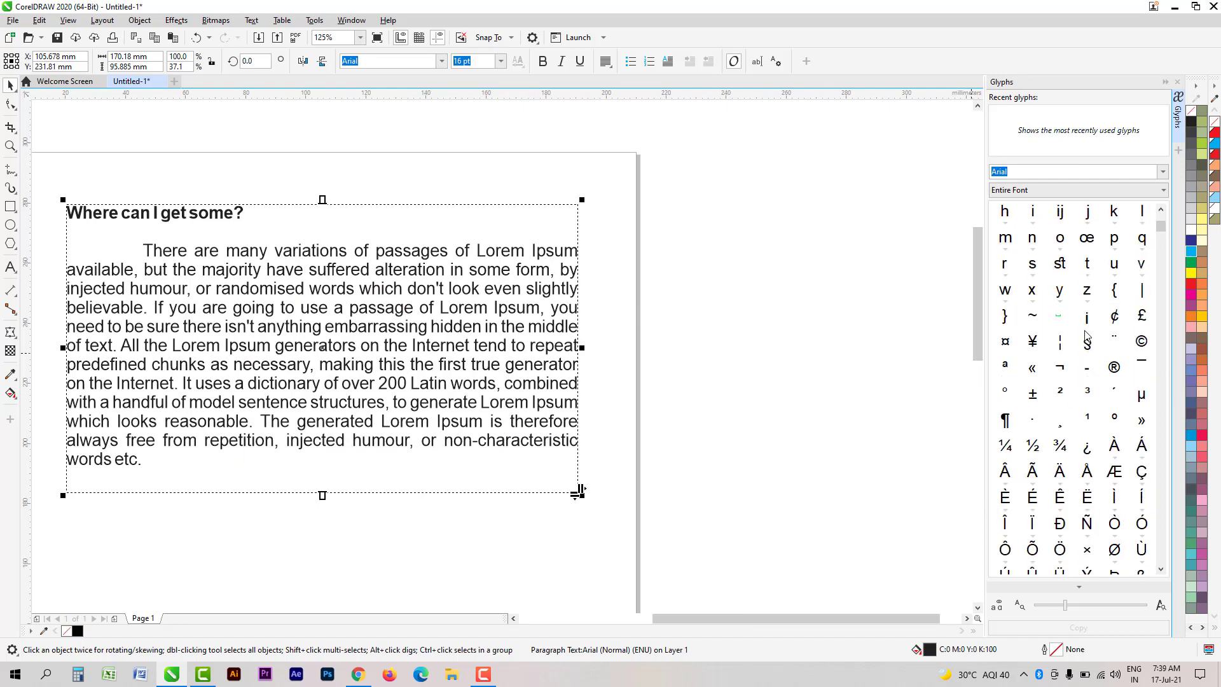
Step: Switch the glyph font to the Devanagari font found with "kru" and place the स glyph outside the page
{"action": "left_click", "coordinate": [1162, 172]}
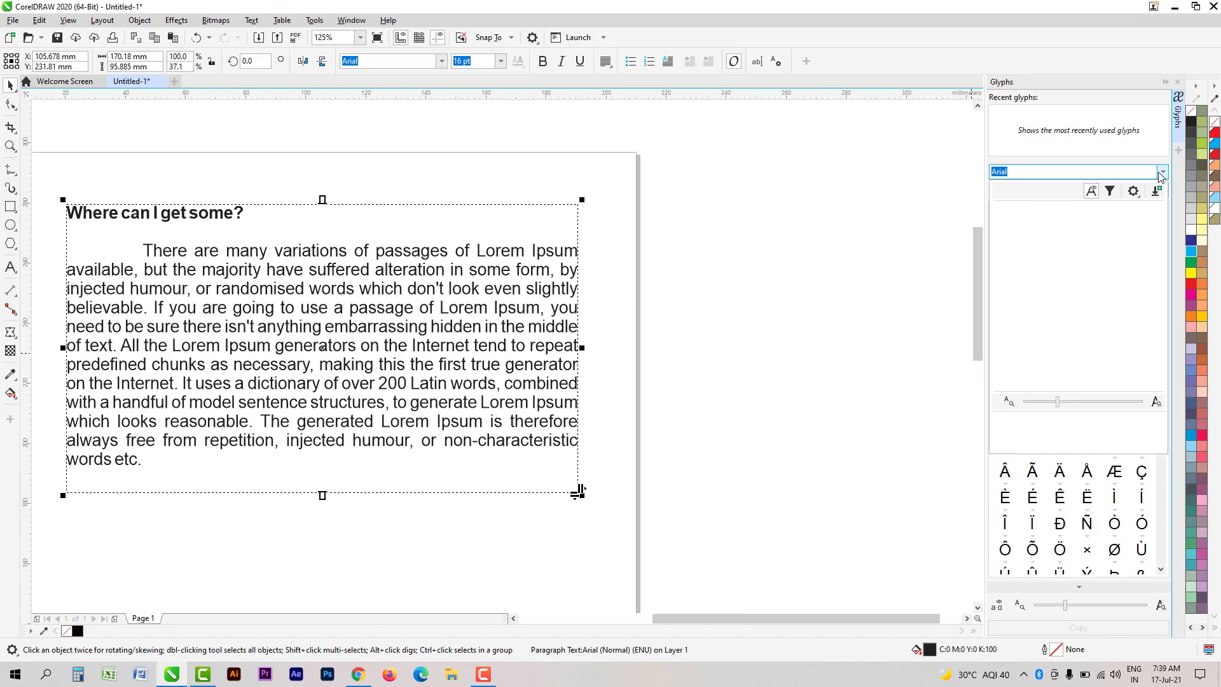
{"action": "scroll", "coordinate": [1072, 308], "scroll_direction": "down", "scroll_amount": 2}
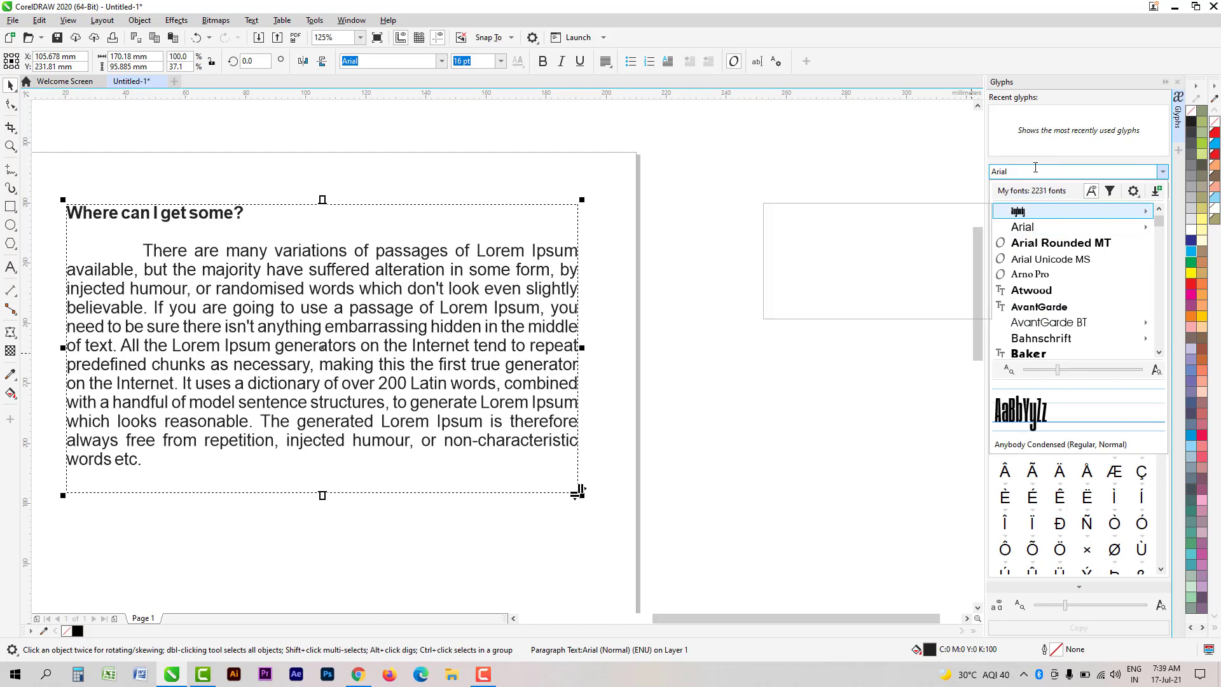
{"action": "type", "text": "kru"}
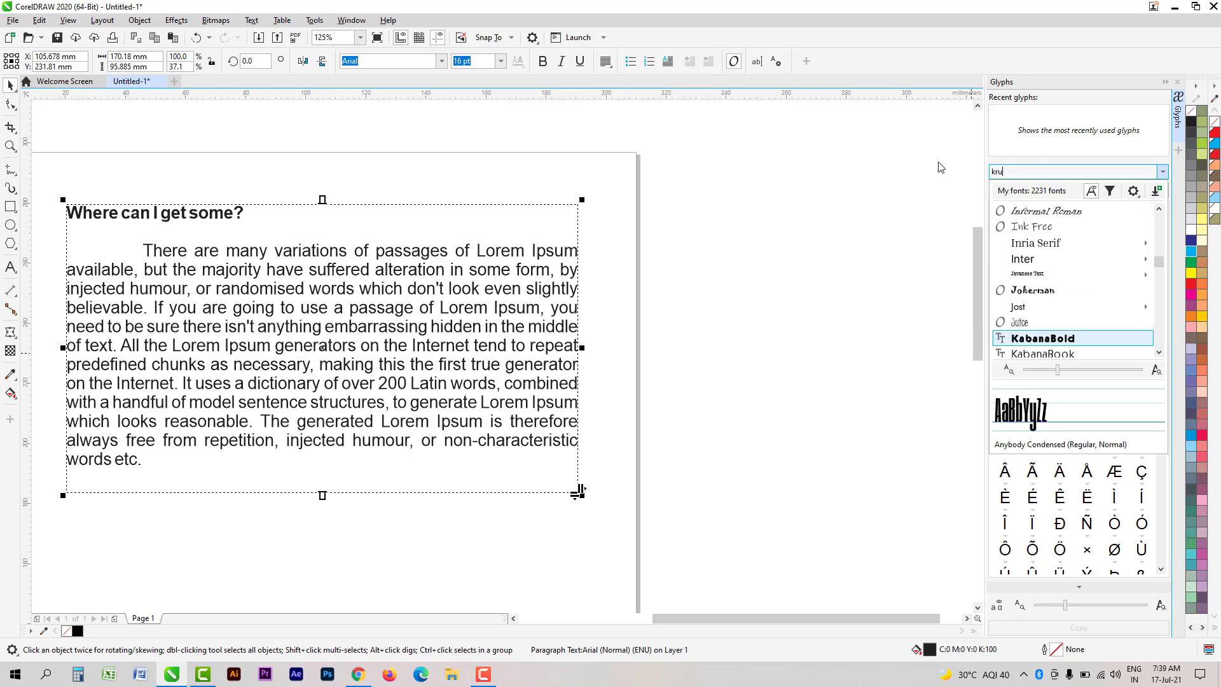
{"action": "key", "text": "Down"}
{"action": "key", "text": "Return"}
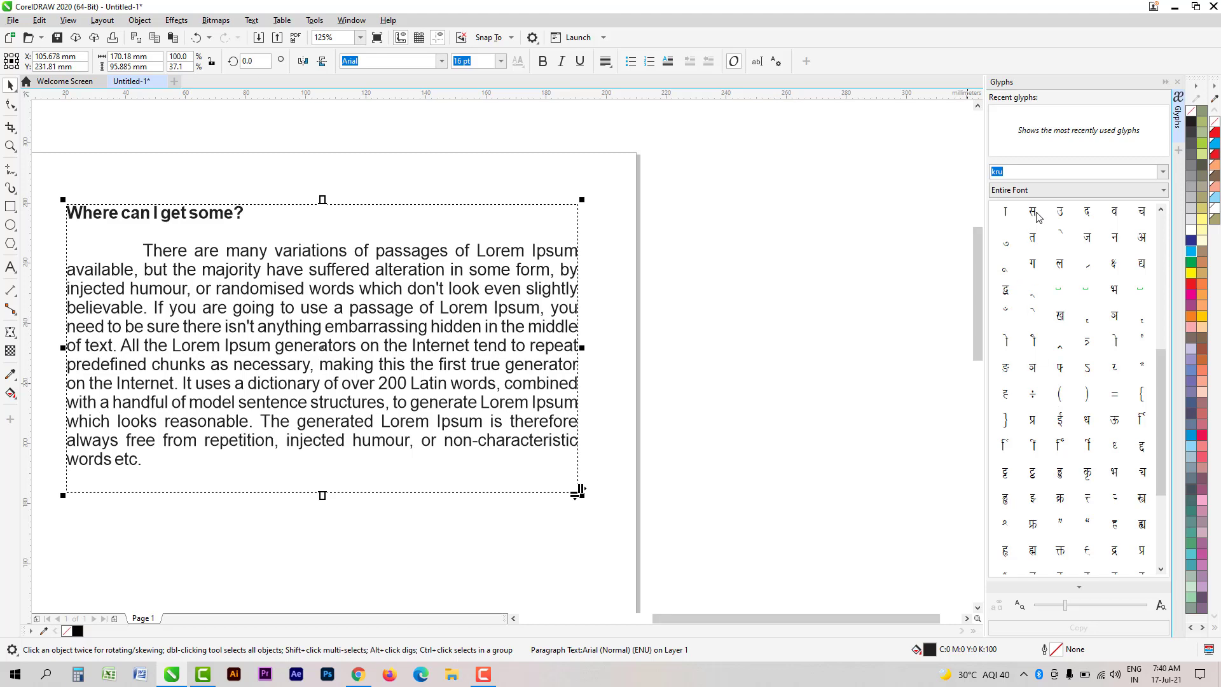
{"action": "left_click_drag", "start_coordinate": [1037, 216], "coordinate": [703, 254]}
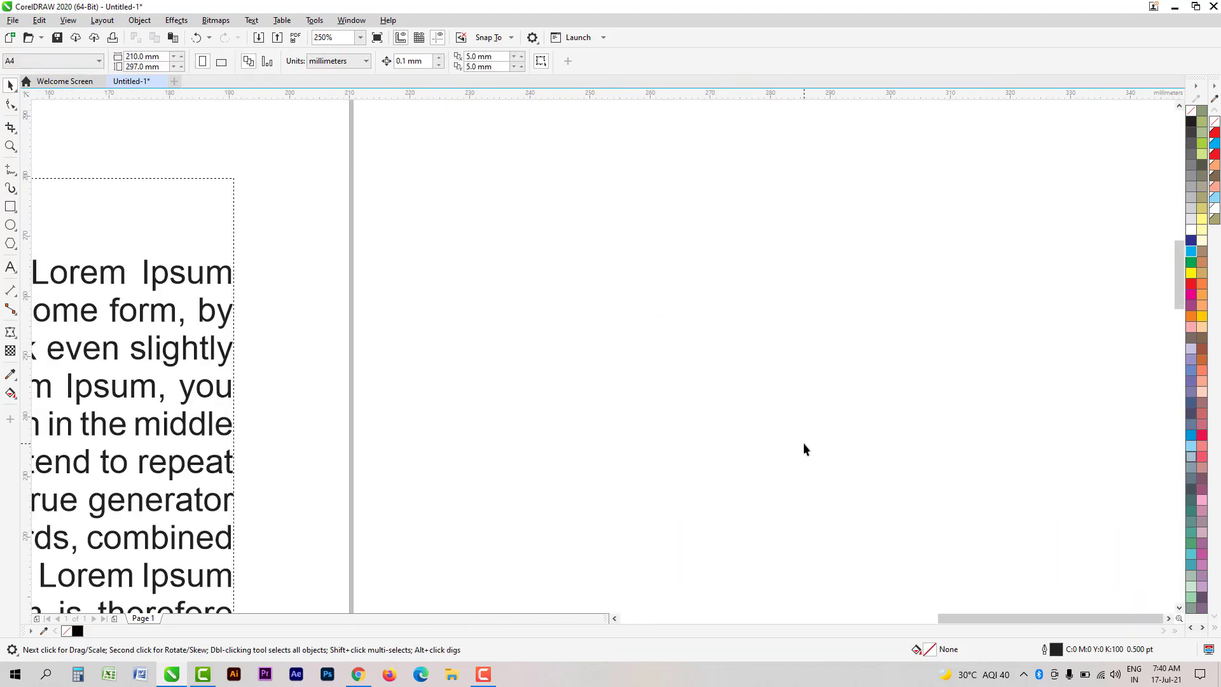
Step: Compare the Uniform Fill and Fountain Fill settings in Edit Fill, closing it without applying a fill
{"action": "key", "text": "shift+F11"}
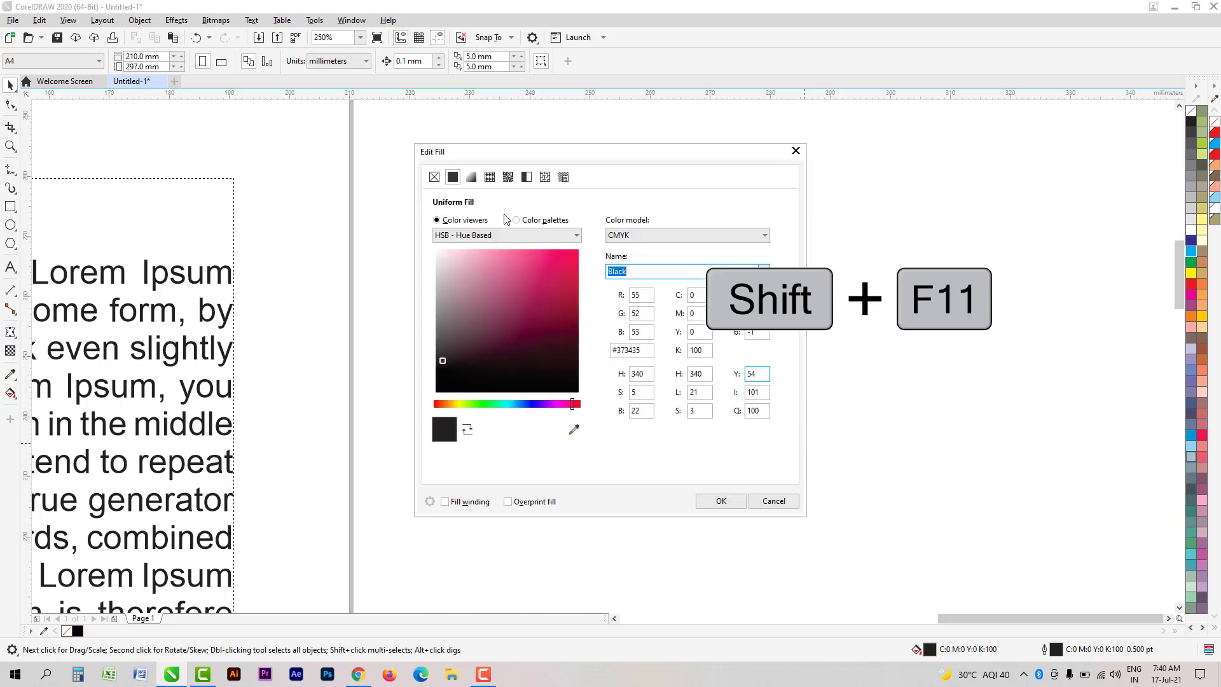
{"action": "left_click", "coordinate": [776, 500]}
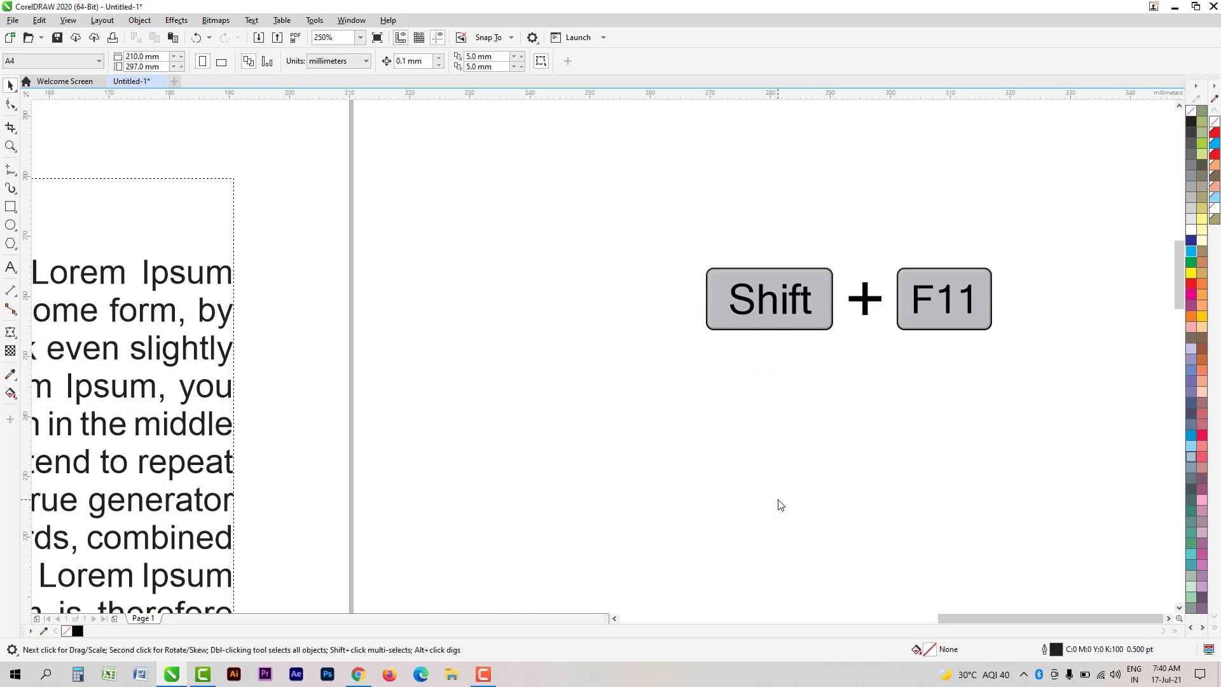
{"action": "key", "text": "F11"}
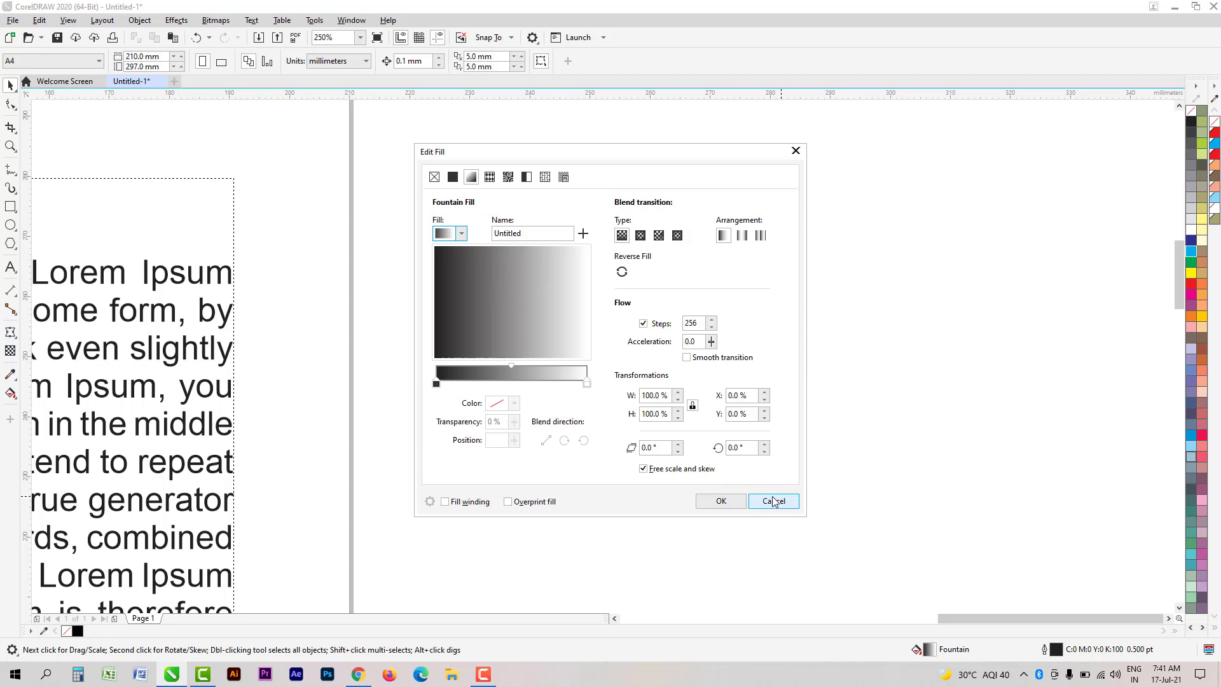
{"action": "left_click", "coordinate": [773, 502]}
{"action": "key", "text": "shift+F11"}
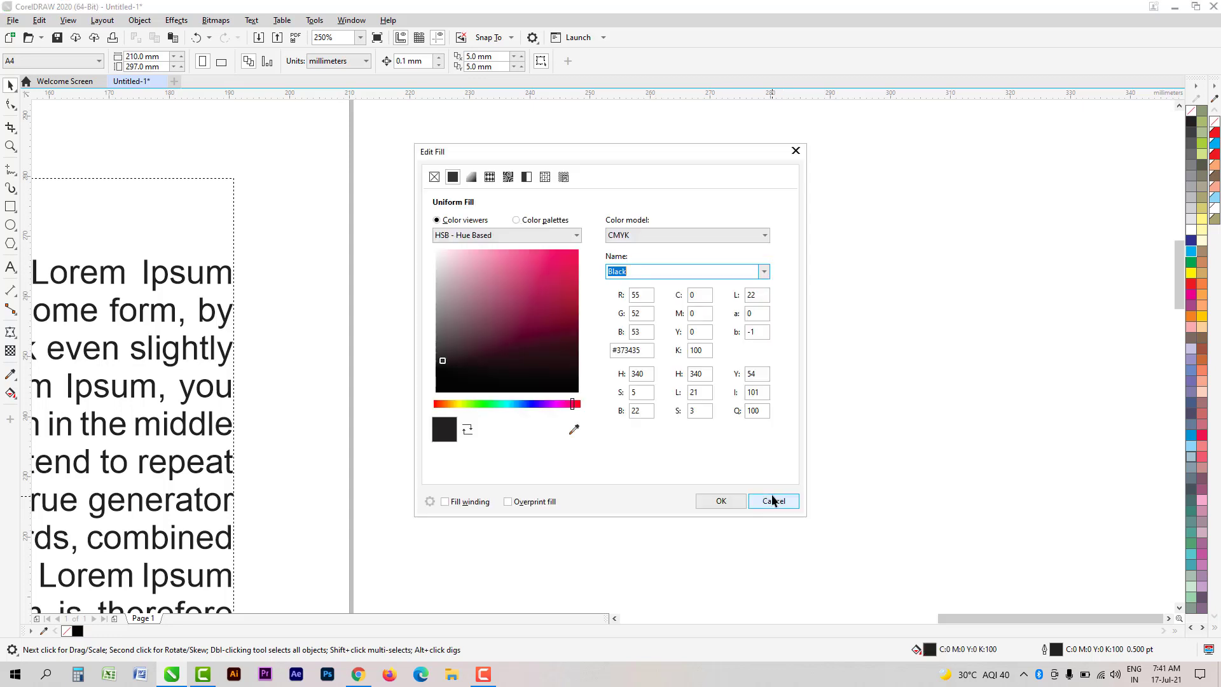
{"action": "left_click", "coordinate": [452, 178]}
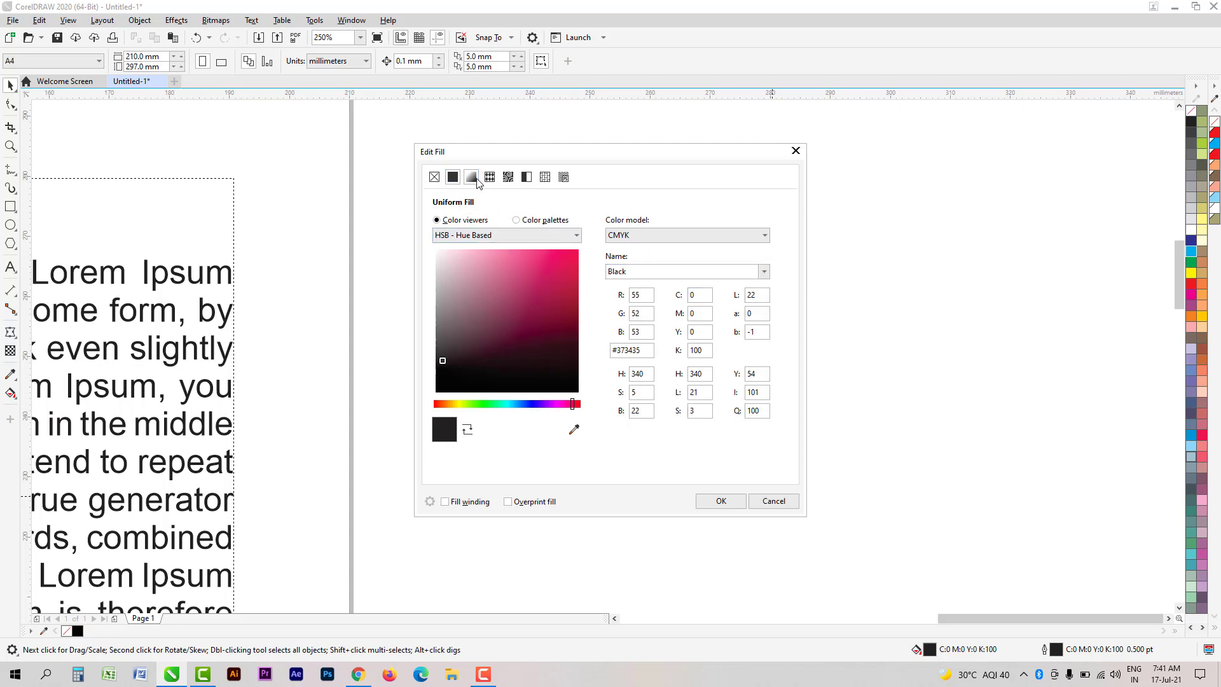
{"action": "left_click", "coordinate": [471, 178]}
{"action": "left_click", "coordinate": [773, 500]}
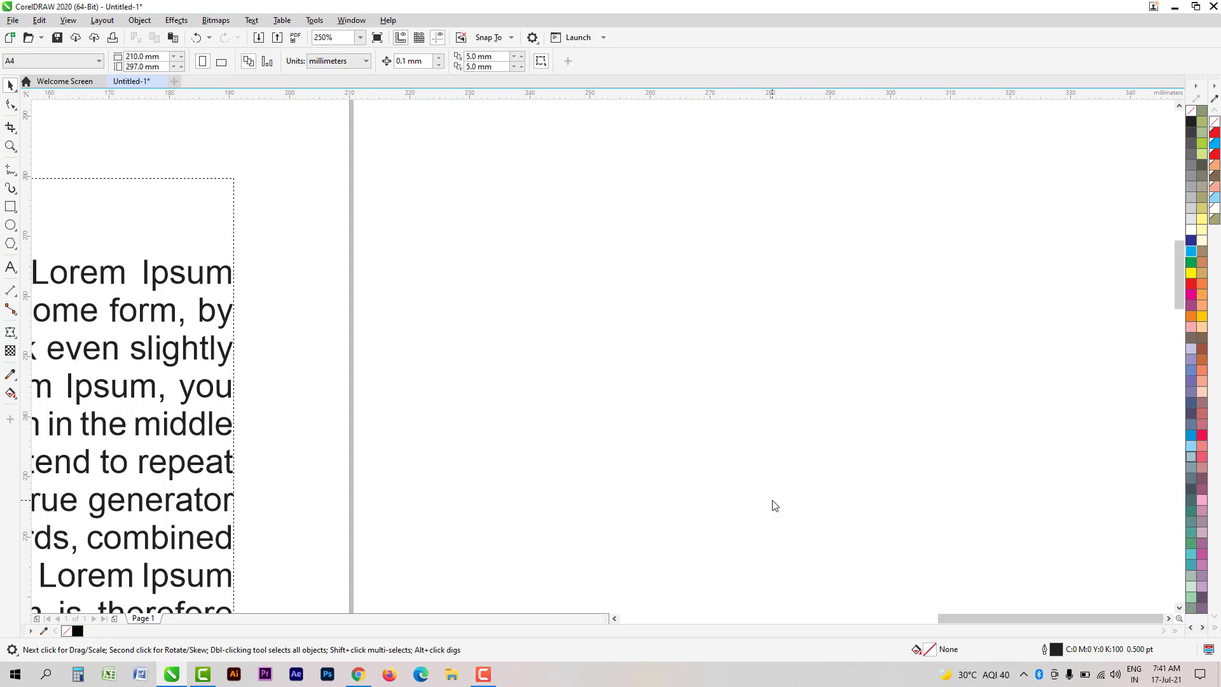
Step: Reopen the Glyphs collection and set its font to Webdings
{"action": "key", "text": "ctrl+F11"}
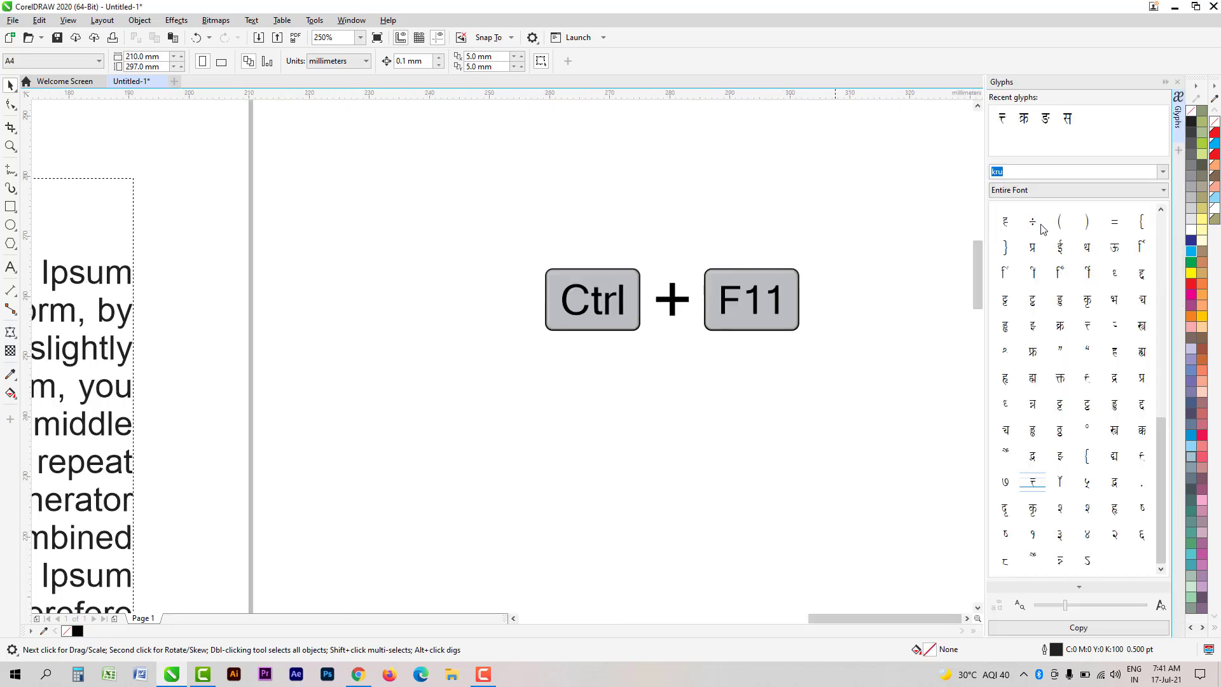
{"action": "left_click", "coordinate": [1163, 172]}
{"action": "scroll", "coordinate": [1126, 329], "scroll_direction": "down", "scroll_amount": 5}
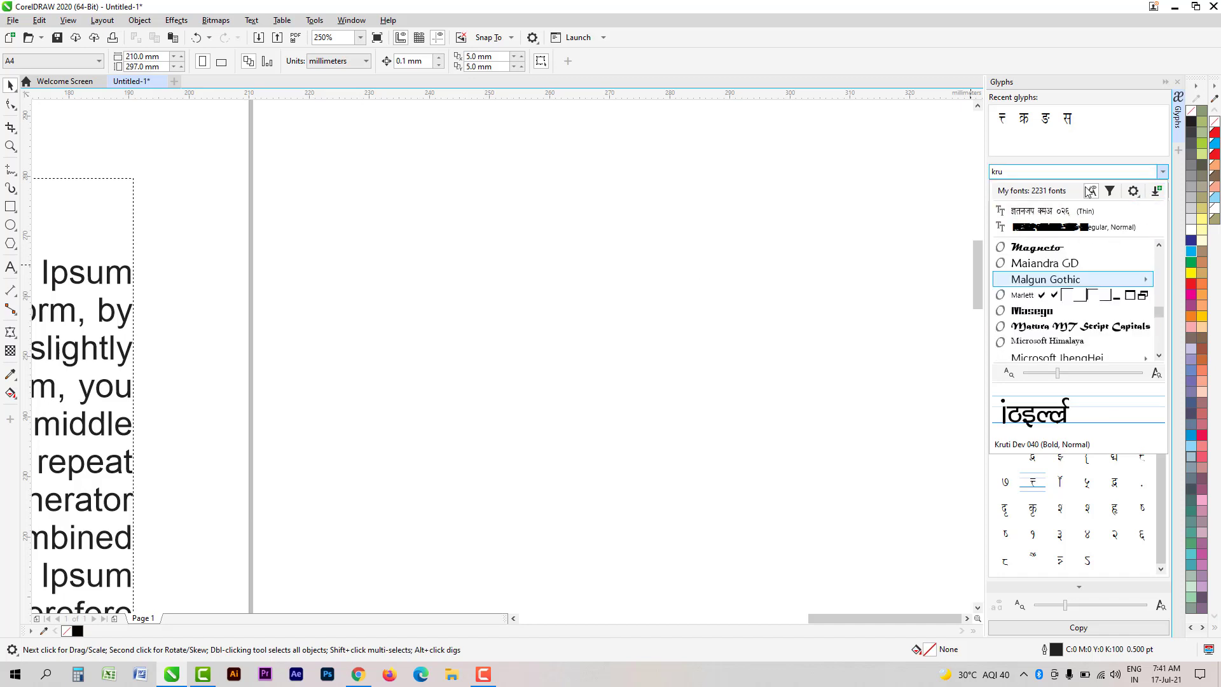
{"action": "left_click", "coordinate": [1062, 174]}
{"action": "type", "text": "Webdings"}
{"action": "key", "text": "Return"}
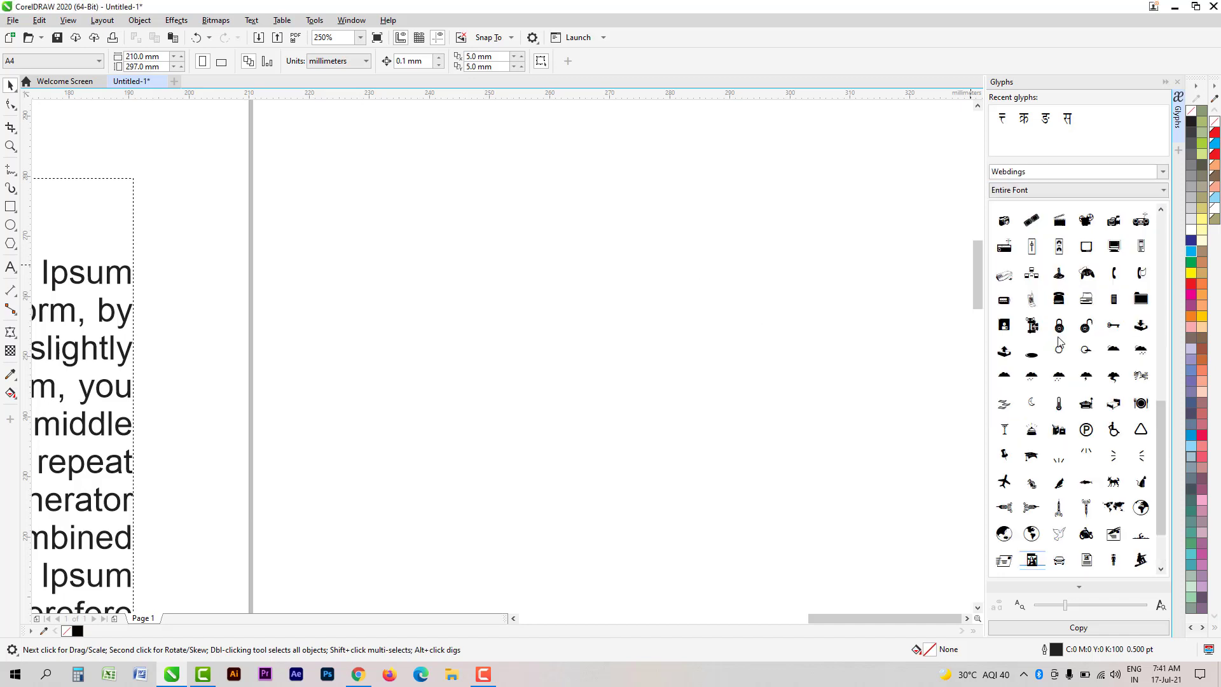
Step: Place the Webdings plate-with-cutlery glyph and the cat glyph side by side to the right of the page, and close Glyphs
{"action": "scroll", "coordinate": [1085, 429], "scroll_direction": "down", "scroll_amount": 1}
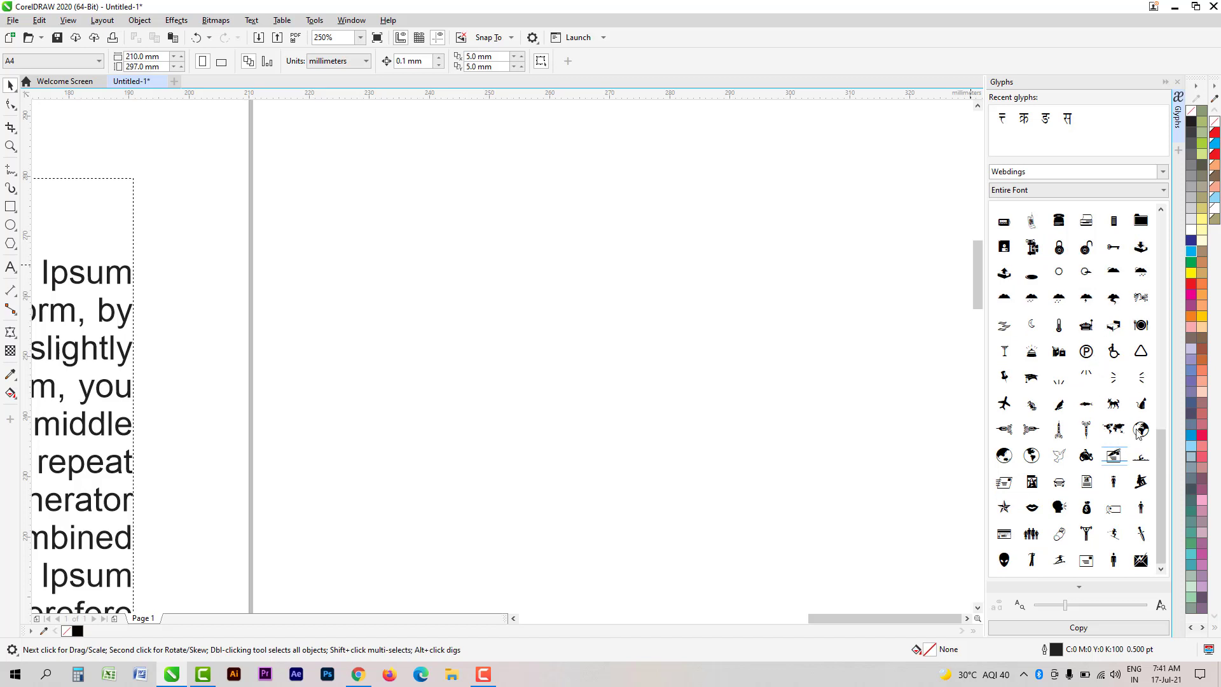
{"action": "left_click_drag", "start_coordinate": [1141, 325], "coordinate": [691, 293]}
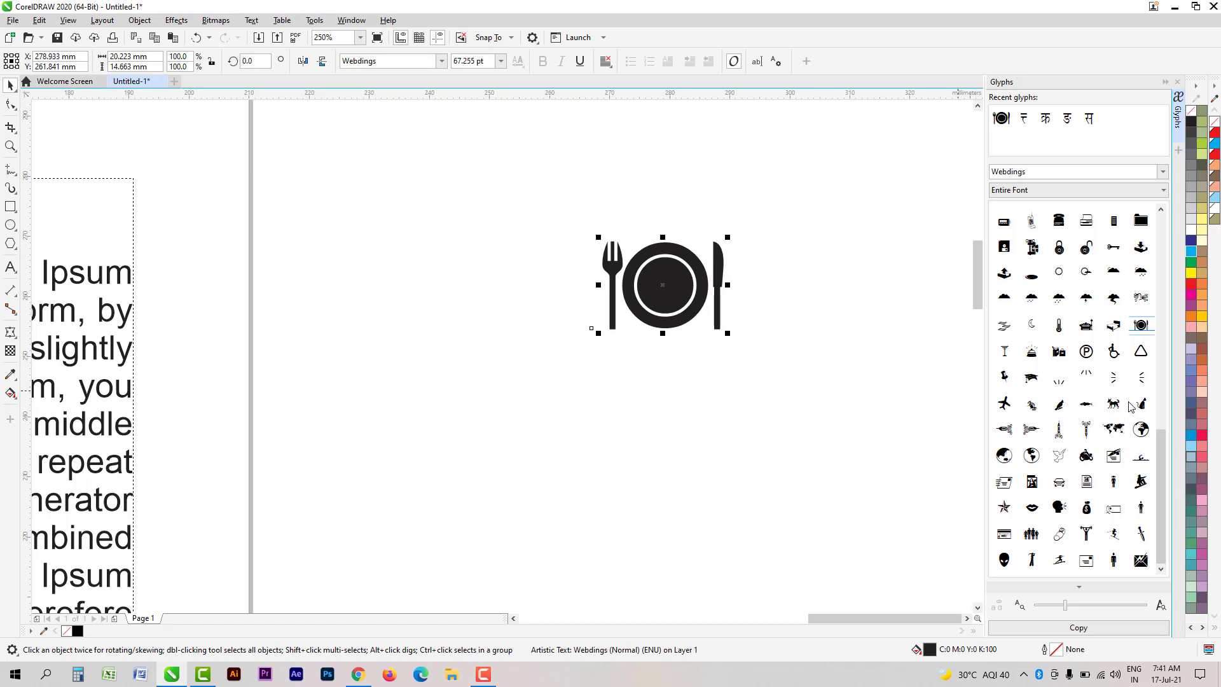
{"action": "left_click_drag", "start_coordinate": [614, 325], "coordinate": [548, 317]}
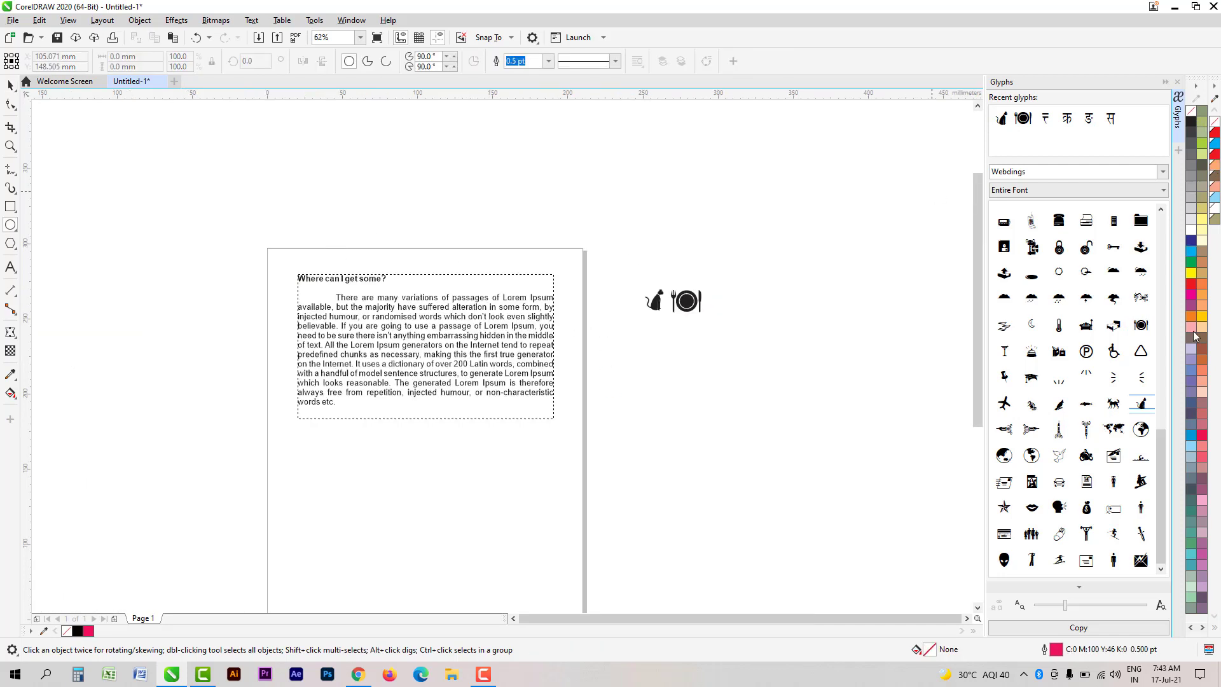
{"action": "left_click", "coordinate": [1176, 82]}
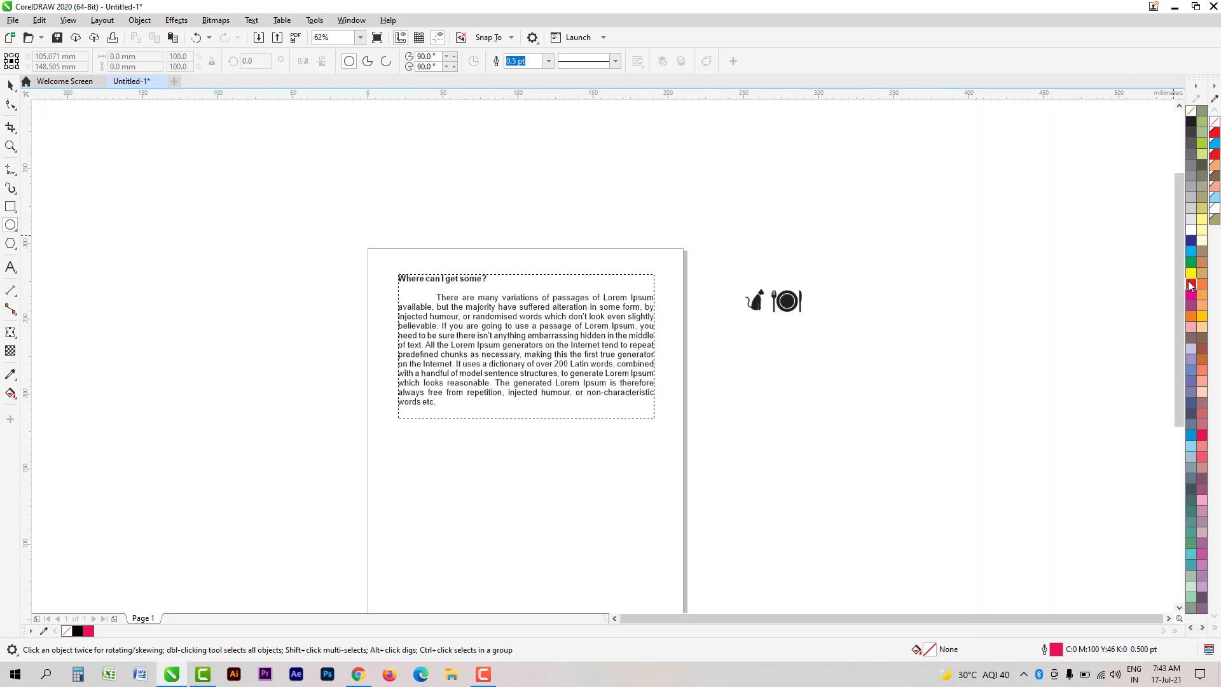
Step: Set red (C 0, M 100, Y 100, K 0) as the document's default fill for Graphic objects only
{"action": "left_click", "coordinate": [1190, 286]}
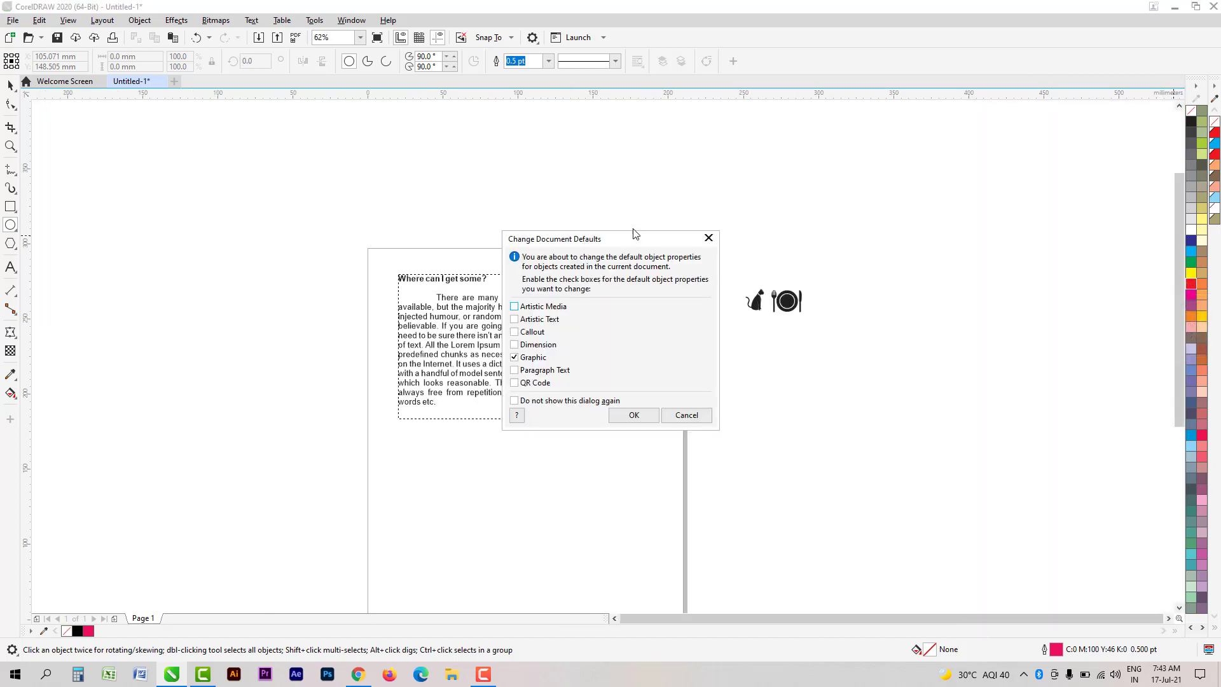
{"action": "left_click_drag", "start_coordinate": [632, 234], "coordinate": [690, 219]}
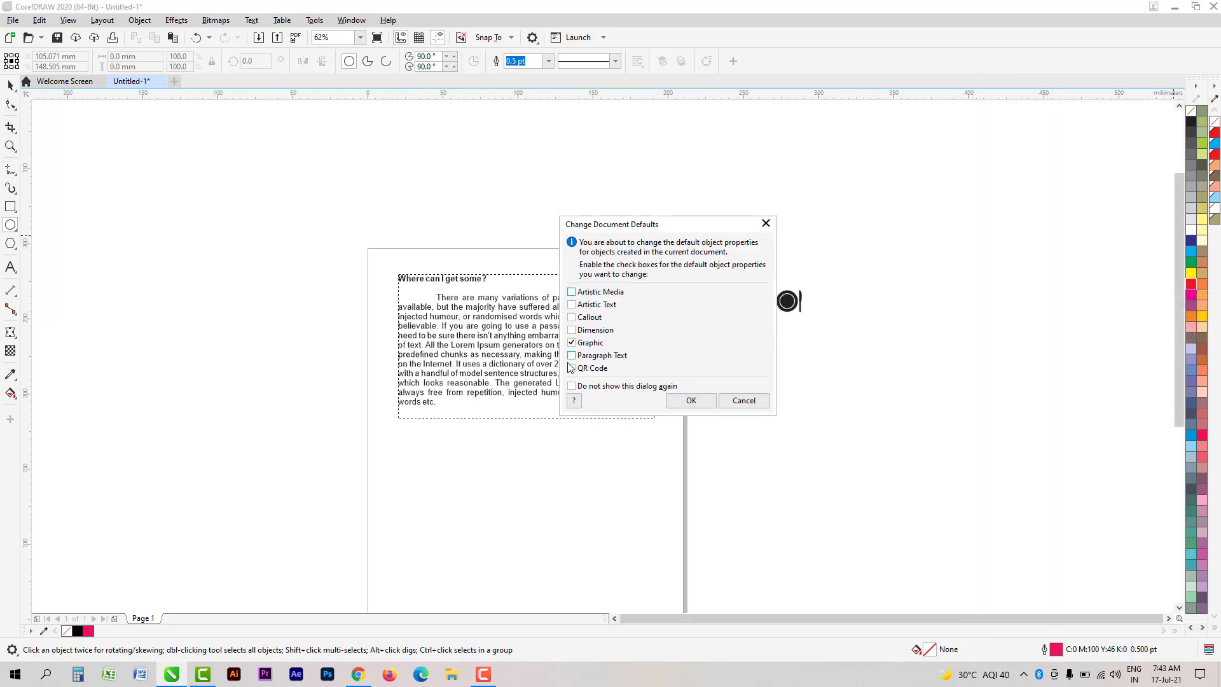
{"action": "left_click", "coordinate": [691, 401]}
Step: Draw a test rectangle about 145 mm × 66 mm across the page's right edge below the text, and delete it
{"action": "left_click", "coordinate": [10, 244]}
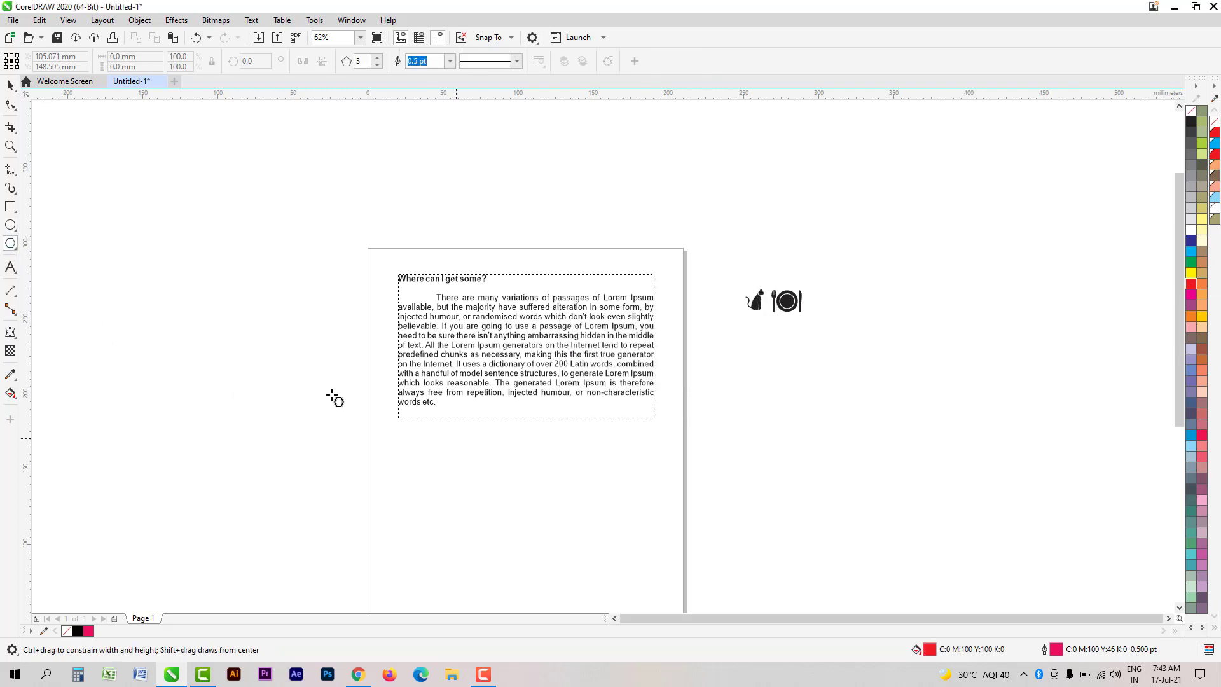
{"action": "left_click", "coordinate": [10, 206]}
{"action": "left_click_drag", "start_coordinate": [560, 432], "coordinate": [778, 532]}
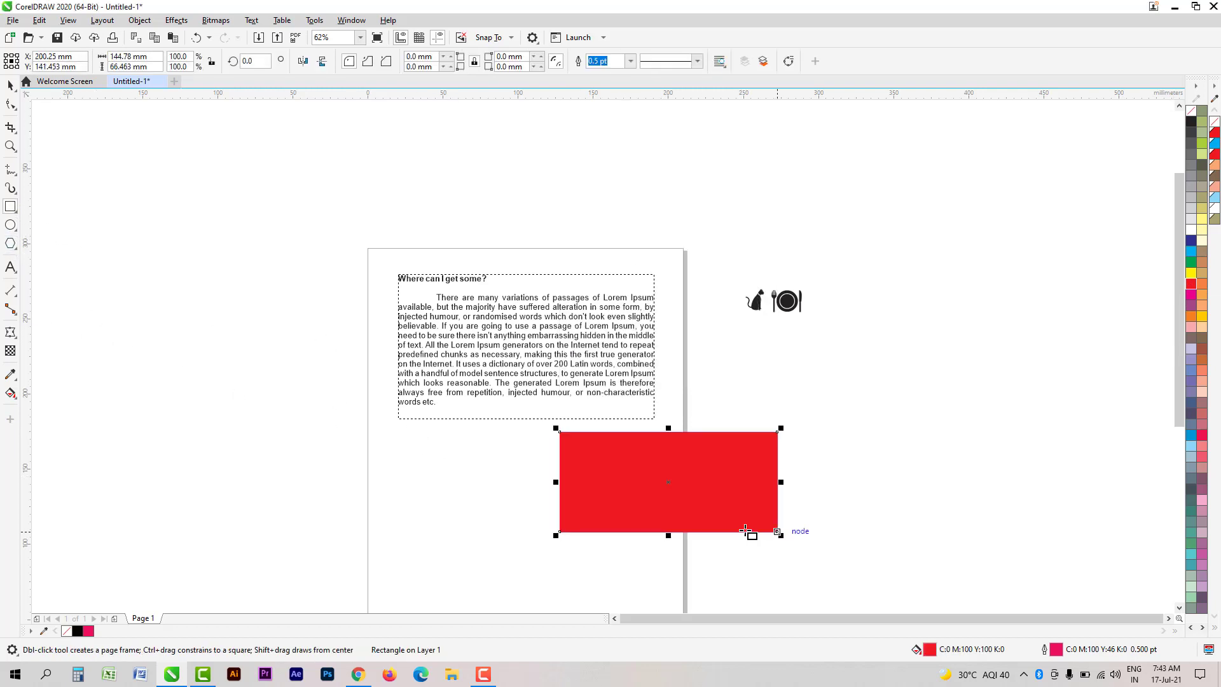
{"action": "key", "text": "Delete"}
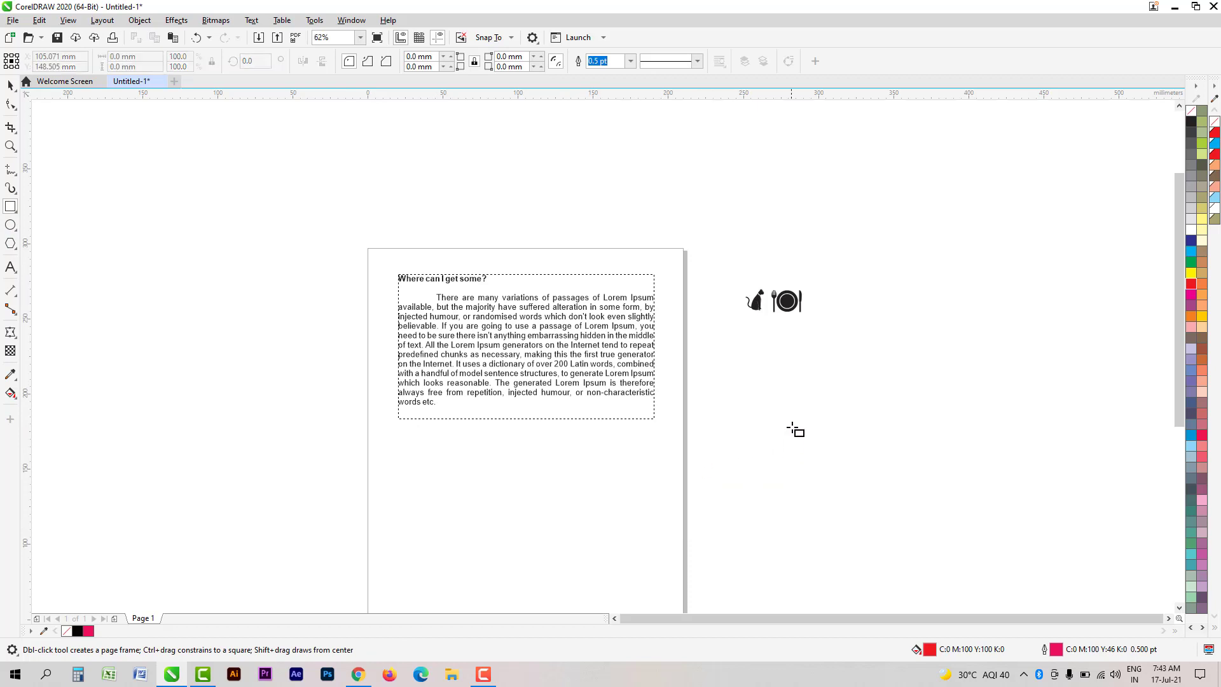
Step: Draw another test rectangle about 121 mm × 77 mm to the right of the page, inspect its edge, and delete it
{"action": "left_click_drag", "start_coordinate": [790, 425], "coordinate": [973, 541]}
{"action": "scroll", "coordinate": [968, 424], "scroll_direction": "up", "scroll_amount": 5}
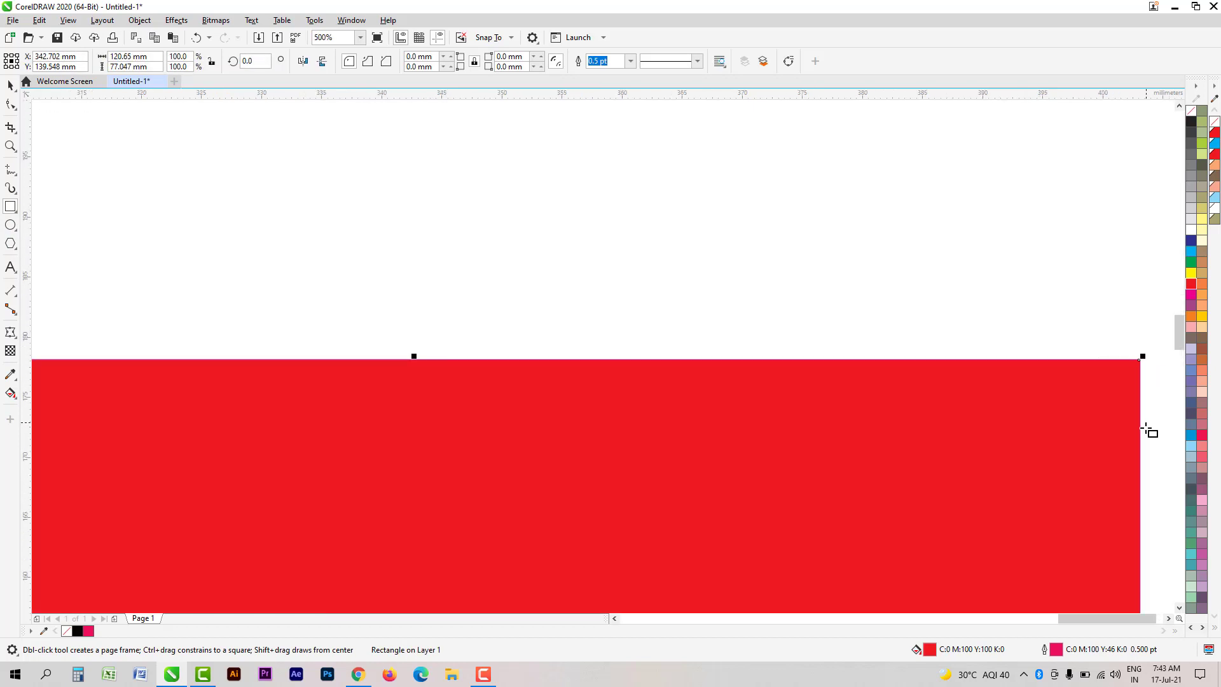
{"action": "scroll", "coordinate": [836, 373], "scroll_direction": "down", "scroll_amount": 5}
{"action": "key", "text": "Delete"}
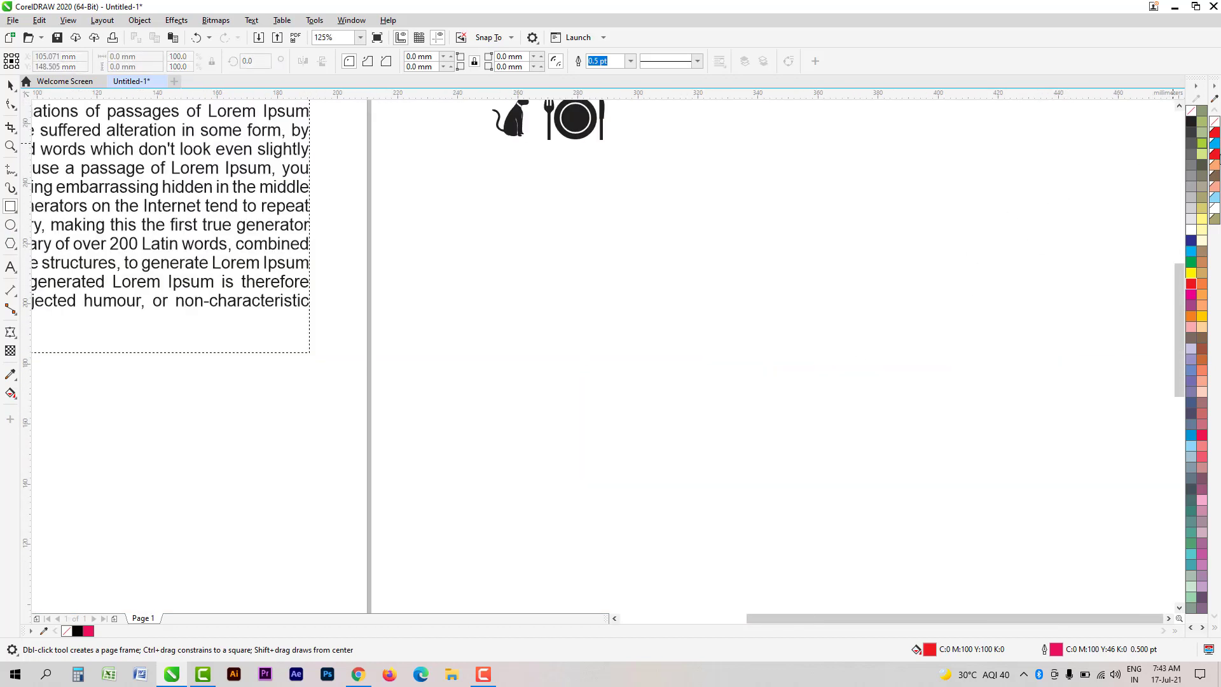
Step: Set the document's default fill to none for Graphic objects only
{"action": "left_click", "coordinate": [1189, 111]}
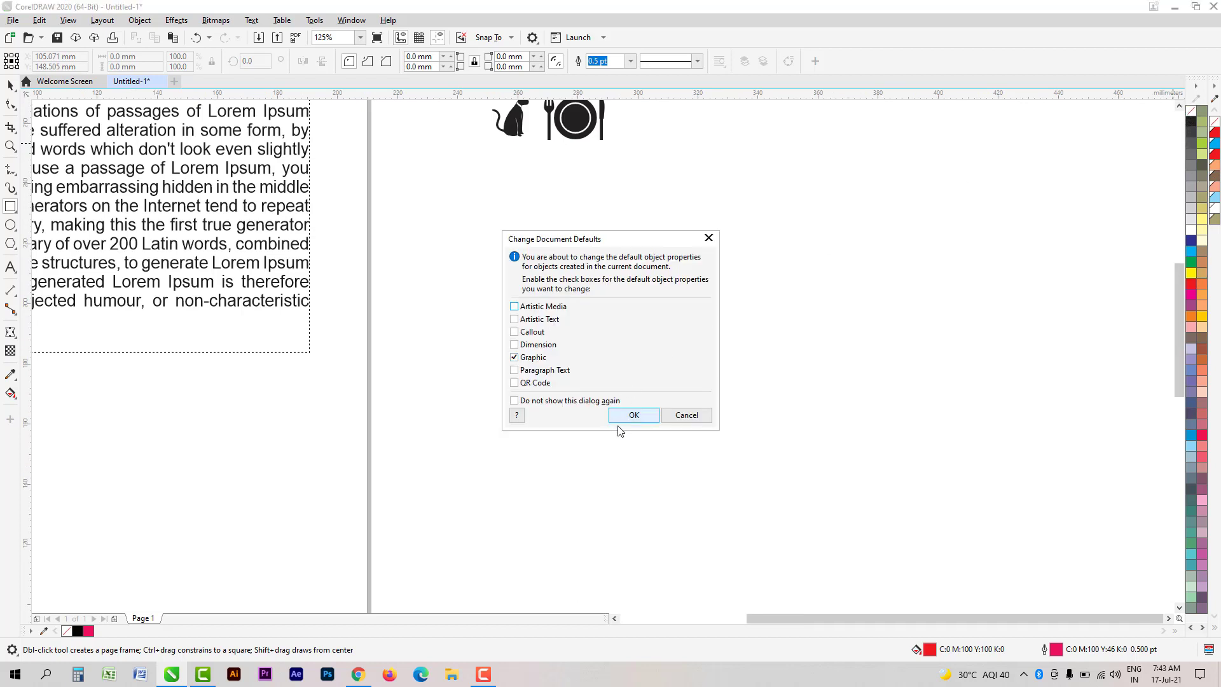
{"action": "left_click", "coordinate": [636, 418]}
{"action": "left_click", "coordinate": [10, 85]}
Step: Try to set blue (#0A0AFF) as the document's default outline colour for Graphic objects
{"action": "scroll", "coordinate": [275, 261], "scroll_direction": "down", "scroll_amount": 2}
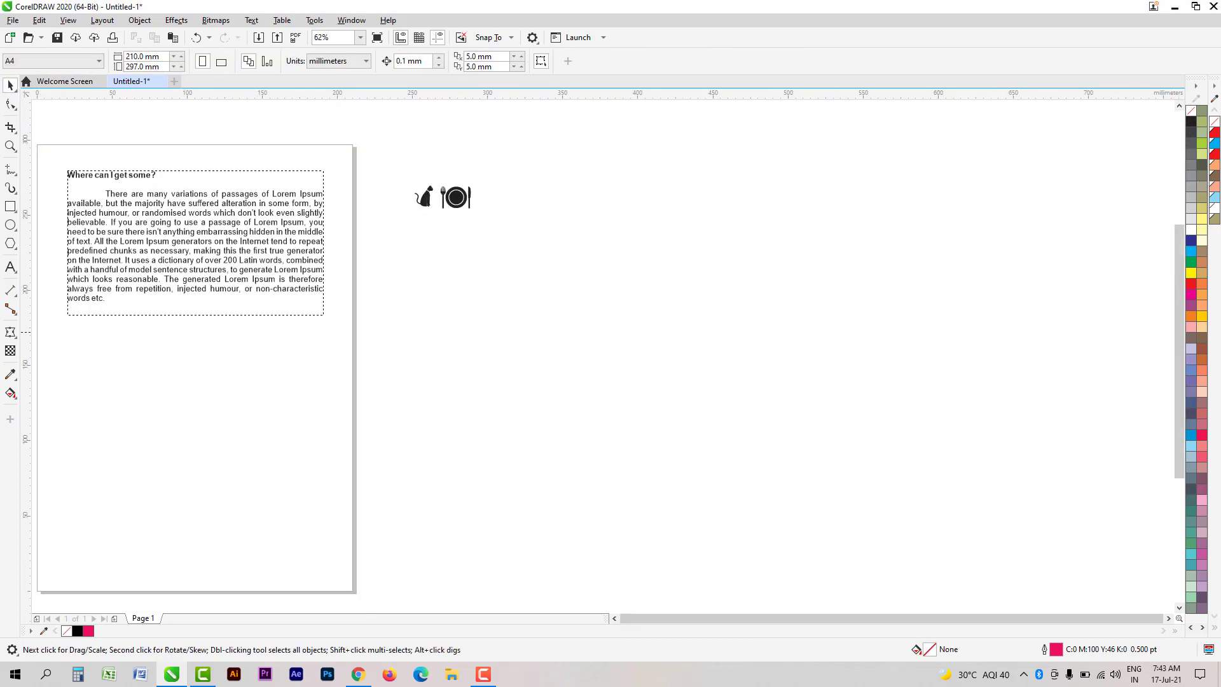
{"action": "scroll", "coordinate": [709, 341], "scroll_direction": "down", "scroll_amount": 2}
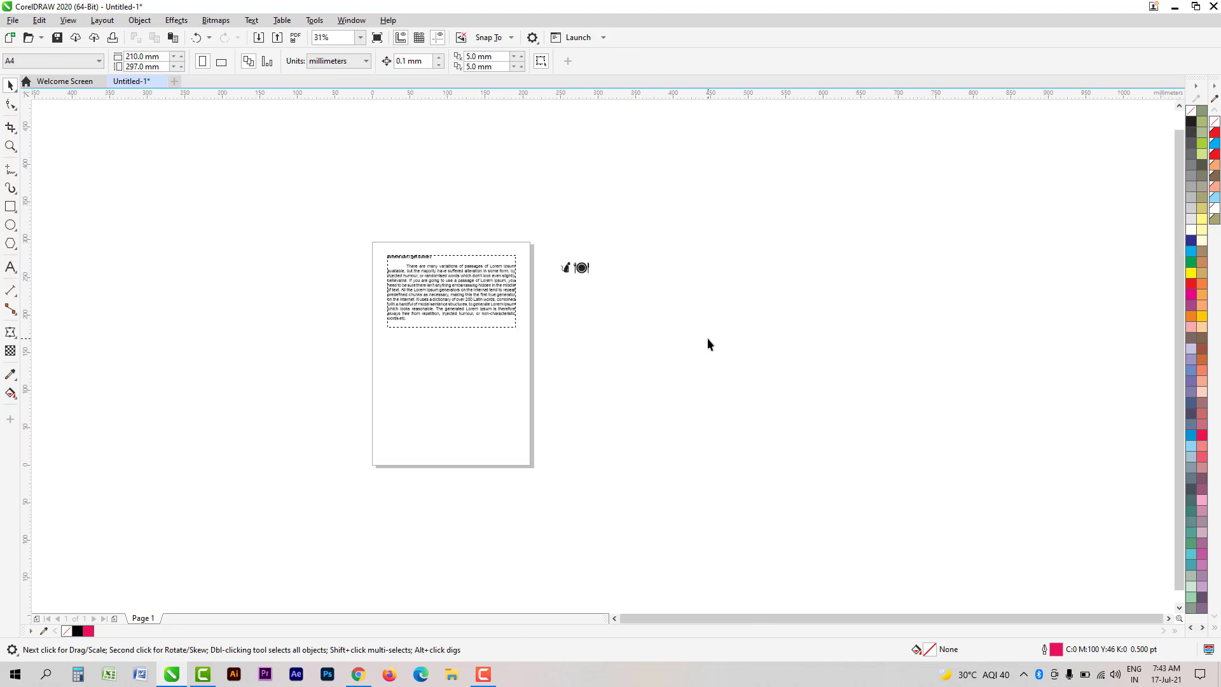
{"action": "key", "text": "shift+F12"}
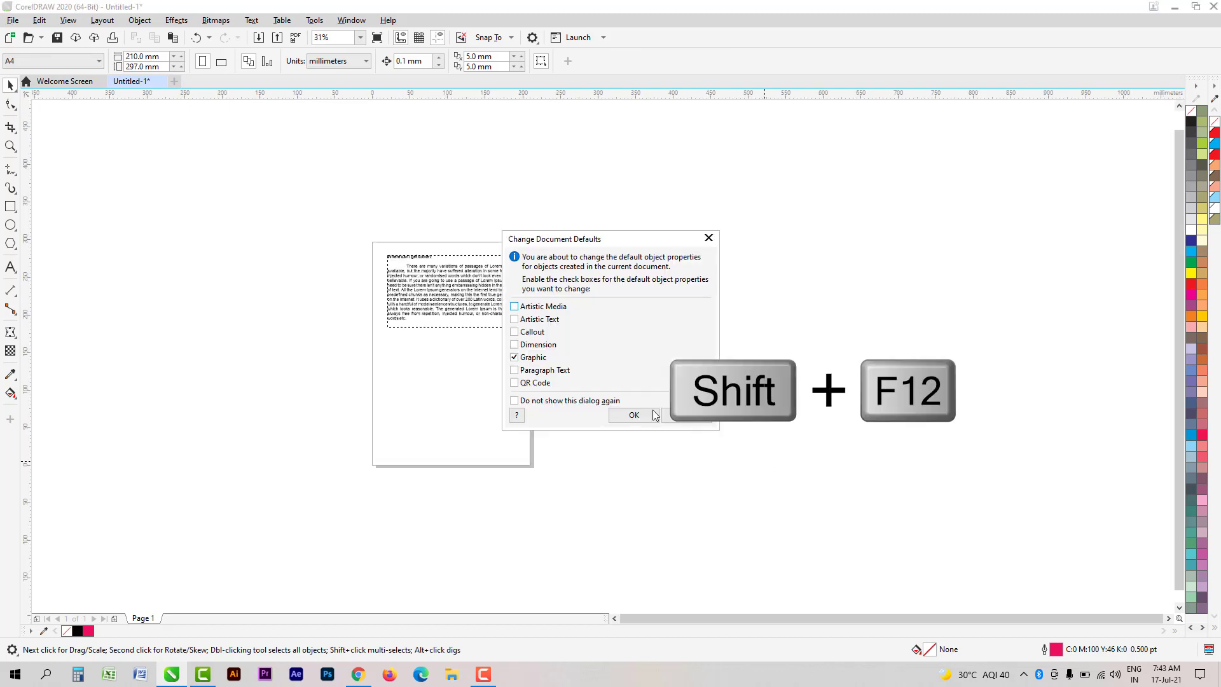
{"action": "left_click", "coordinate": [634, 415]}
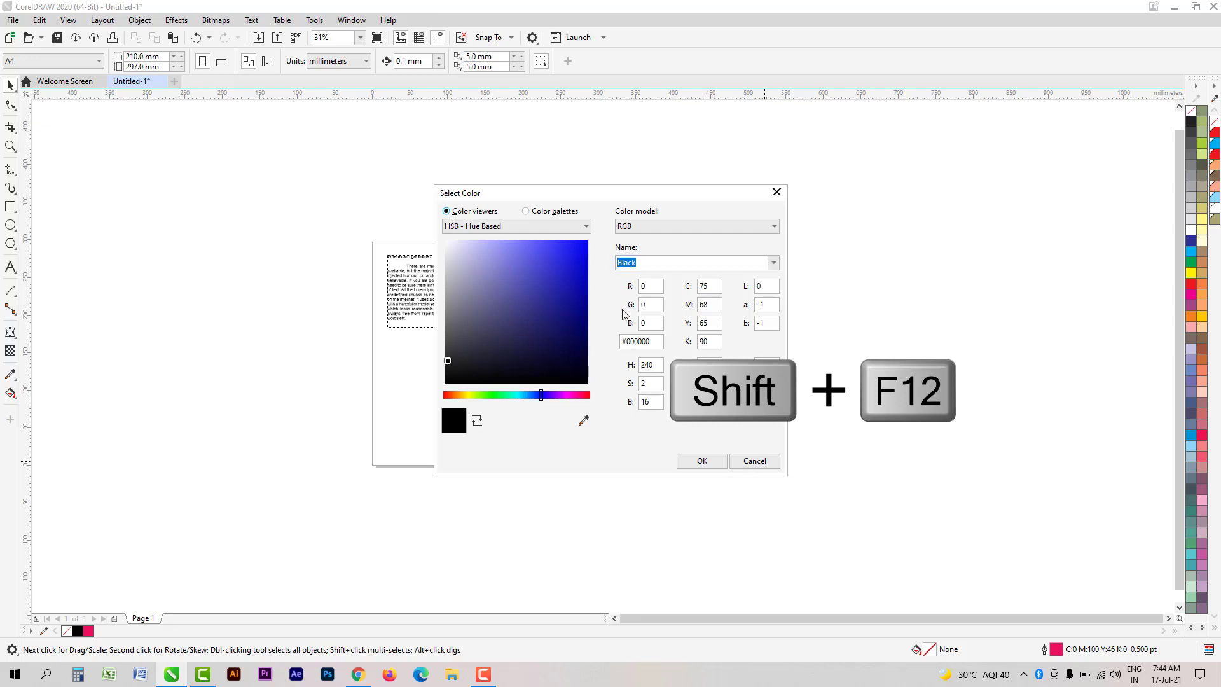
{"action": "left_click", "coordinate": [574, 257]}
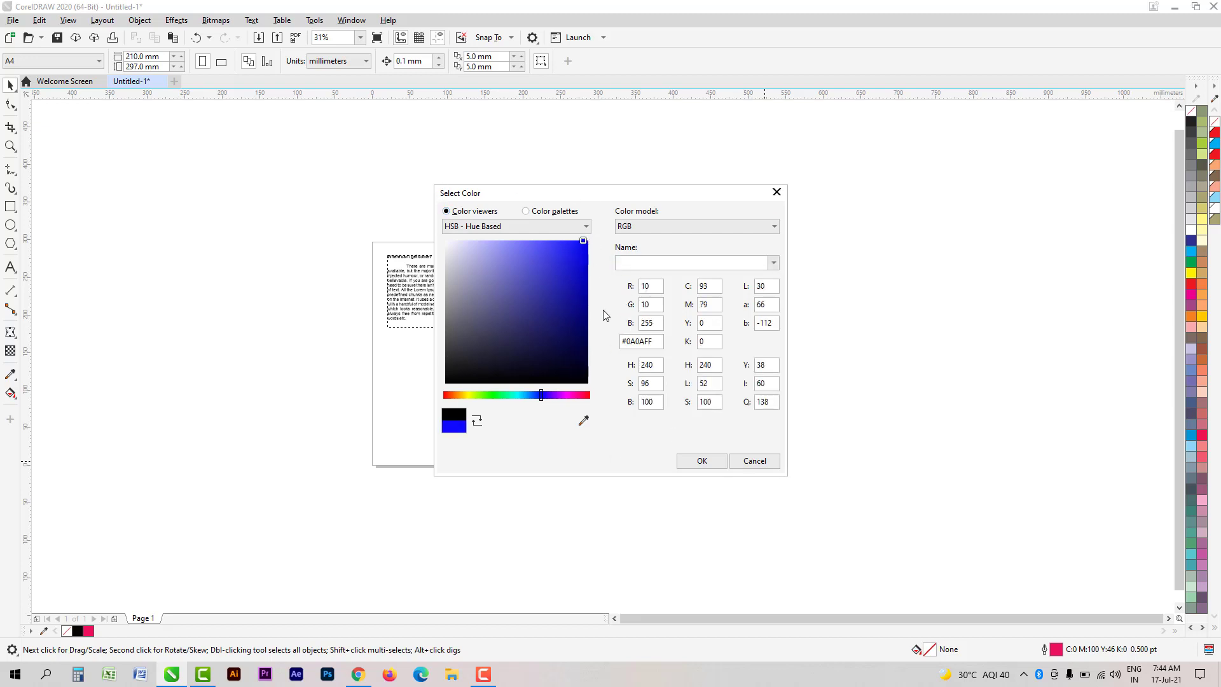
{"action": "left_click", "coordinate": [702, 459]}
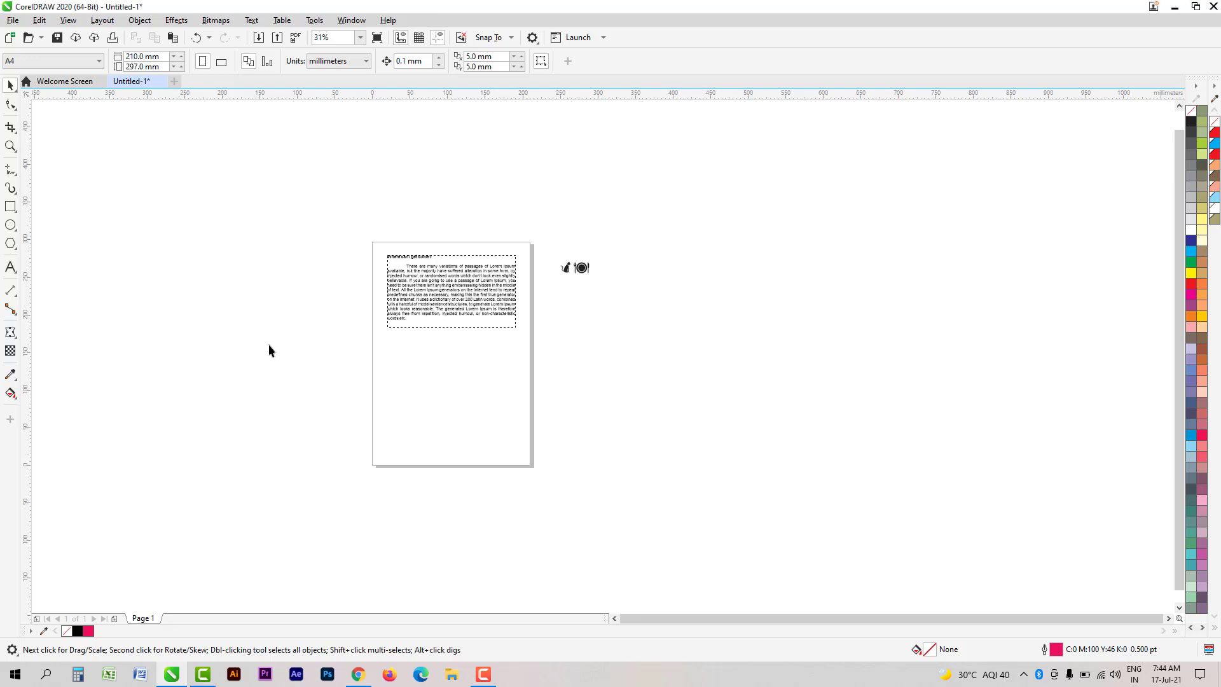
Step: Draw a test ellipse about 200 mm × 186 mm to the right of the page, and delete it
{"action": "left_click", "coordinate": [10, 224]}
{"action": "left_click_drag", "start_coordinate": [671, 308], "coordinate": [821, 448]}
{"action": "scroll", "coordinate": [793, 324], "scroll_direction": "up", "scroll_amount": 6}
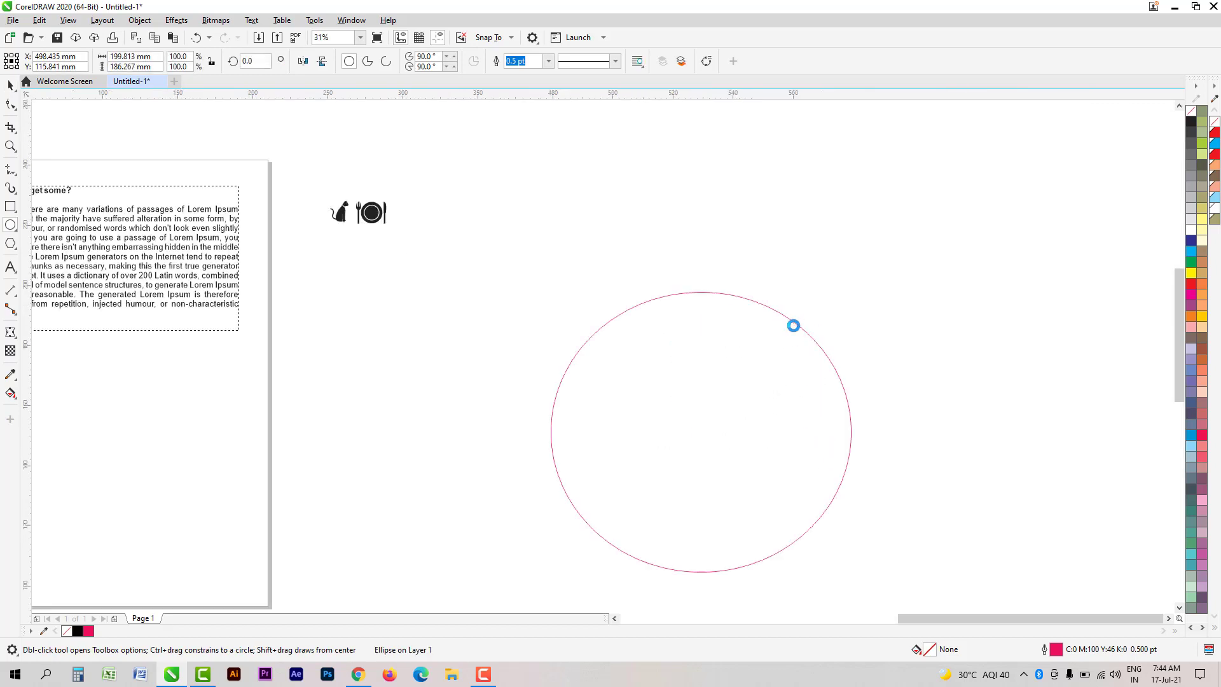
{"action": "scroll", "coordinate": [655, 233], "scroll_direction": "down", "scroll_amount": 4}
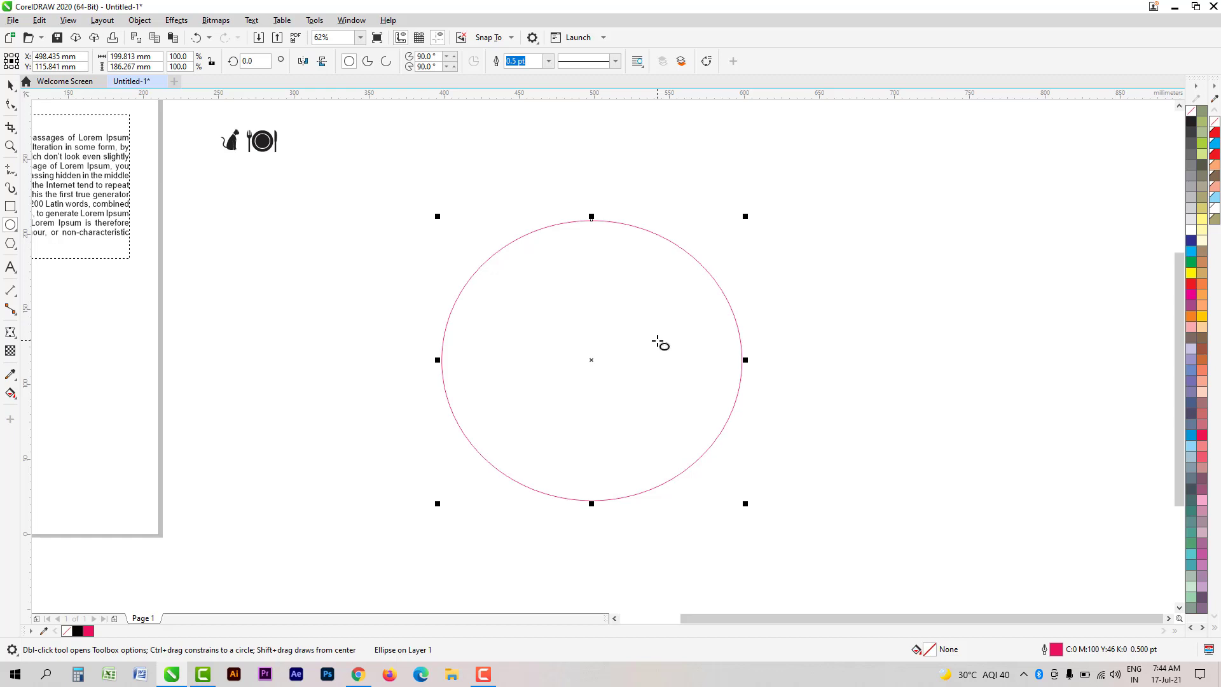
{"action": "left_click", "coordinate": [548, 65]}
{"action": "left_click", "coordinate": [542, 152]}
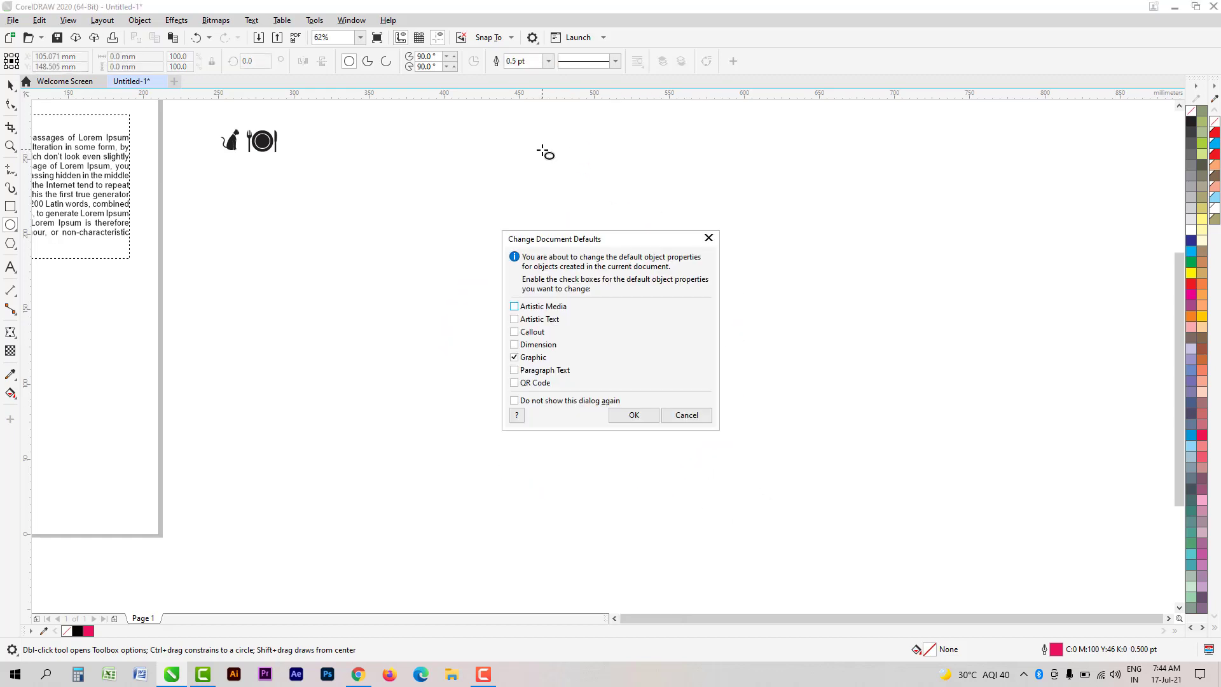
Step: Try again to set a bright blue default outline colour for Graphic objects
{"action": "left_click", "coordinate": [632, 415]}
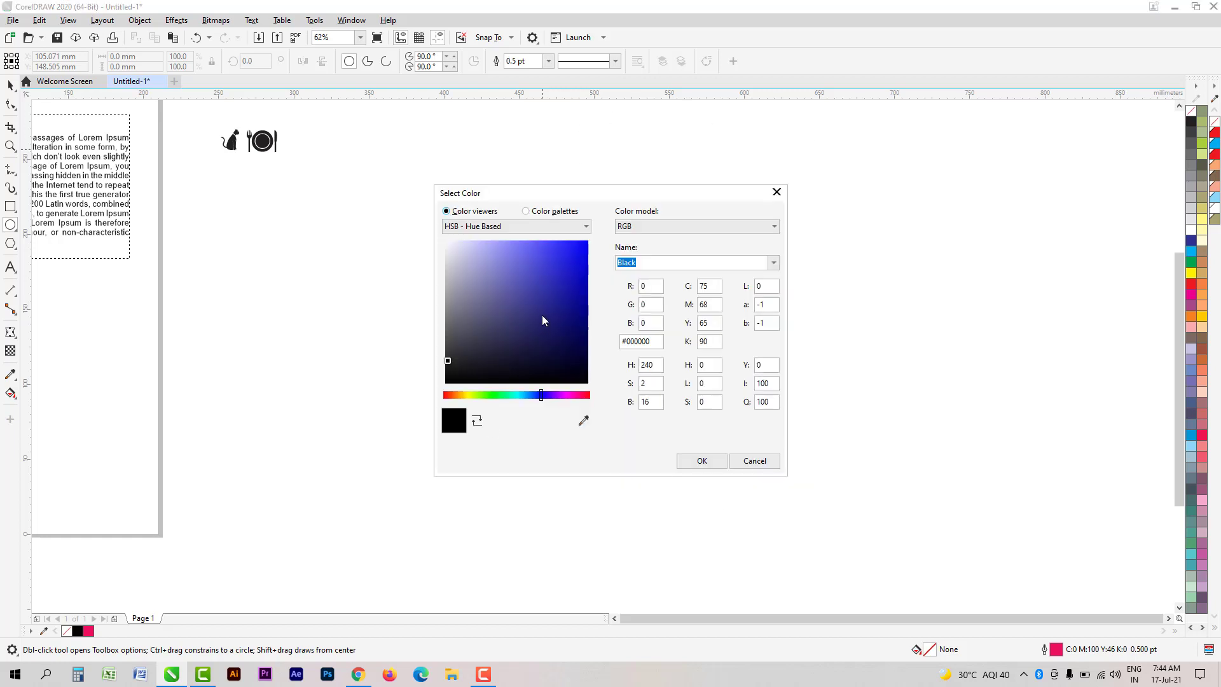
{"action": "mouse_move", "coordinate": [500, 366]}
{"action": "left_mouse_down"}
{"action": "mouse_move", "coordinate": [445, 379]}
{"action": "mouse_move", "coordinate": [547, 319]}
{"action": "mouse_move", "coordinate": [578, 254]}
{"action": "left_mouse_up"}
{"action": "left_click", "coordinate": [702, 460]}
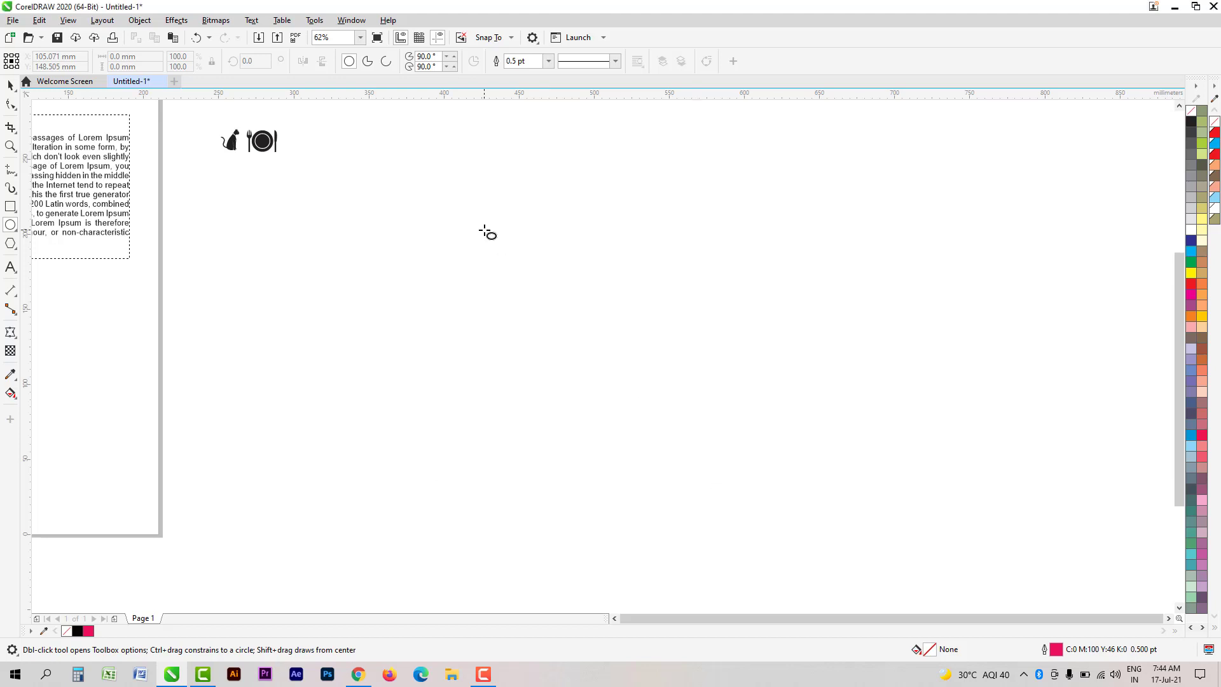
Step: Draw another test ellipse about 175 mm × 130 mm to the right of the page, and delete it
{"action": "left_click_drag", "start_coordinate": [481, 227], "coordinate": [751, 429]}
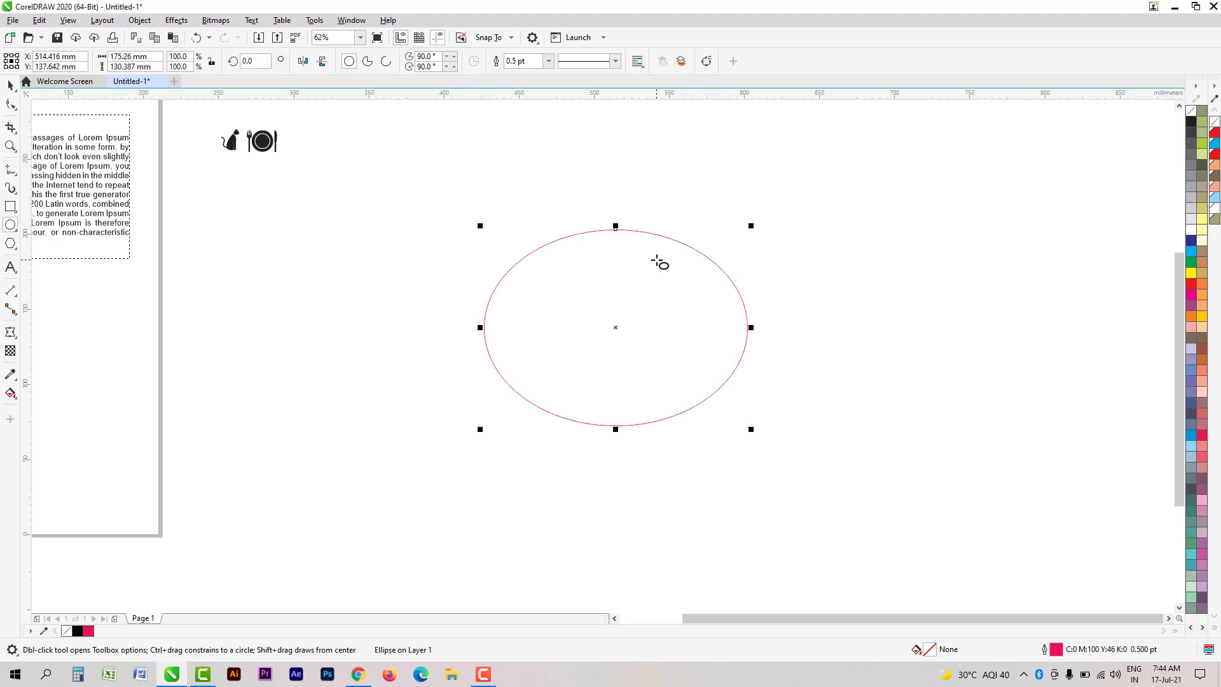
{"action": "key", "text": "Delete"}
{"action": "key", "text": "ctrl+F12"}
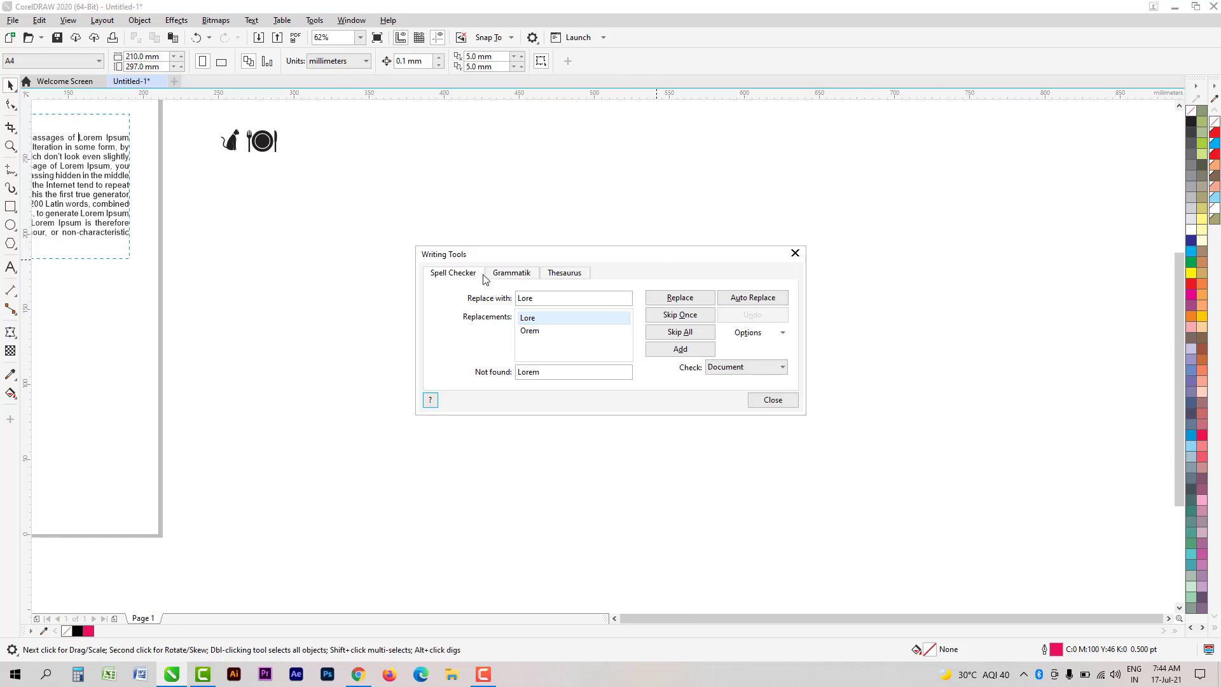
{"action": "left_click", "coordinate": [772, 399]}
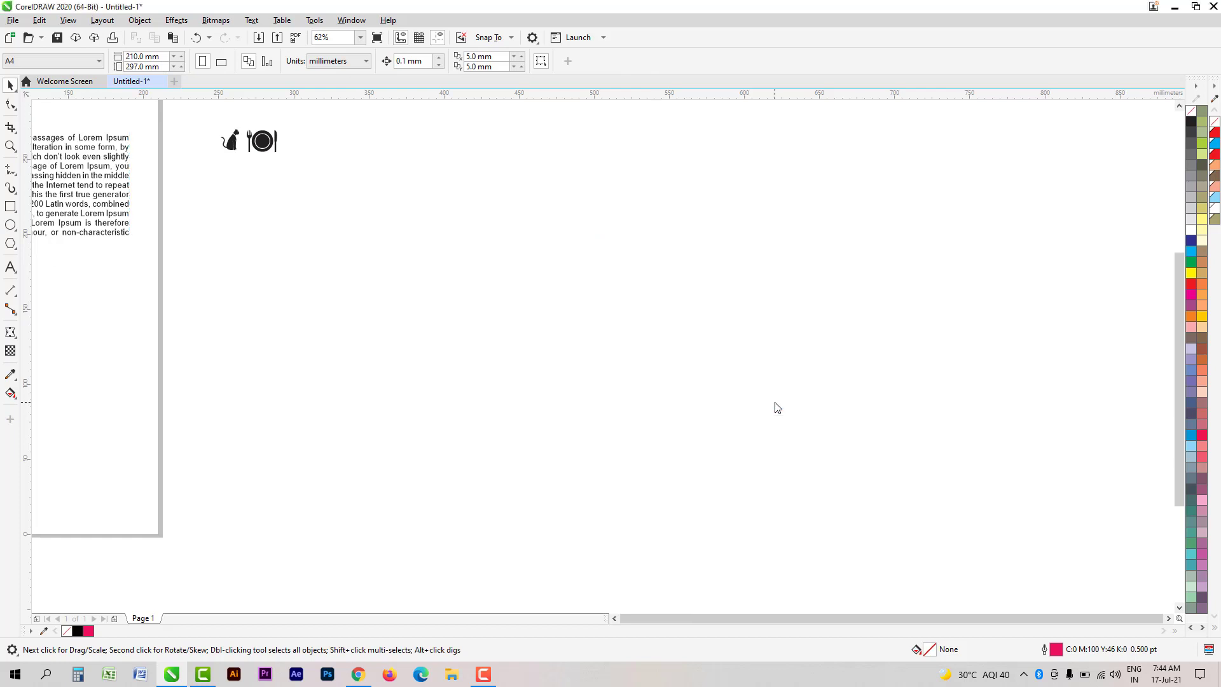
Step: Set the default outline width for Graphic objects to 12 pt, and draw an ellipse about 158 mm × 140 mm to the right of the page
{"action": "key", "text": "F12"}
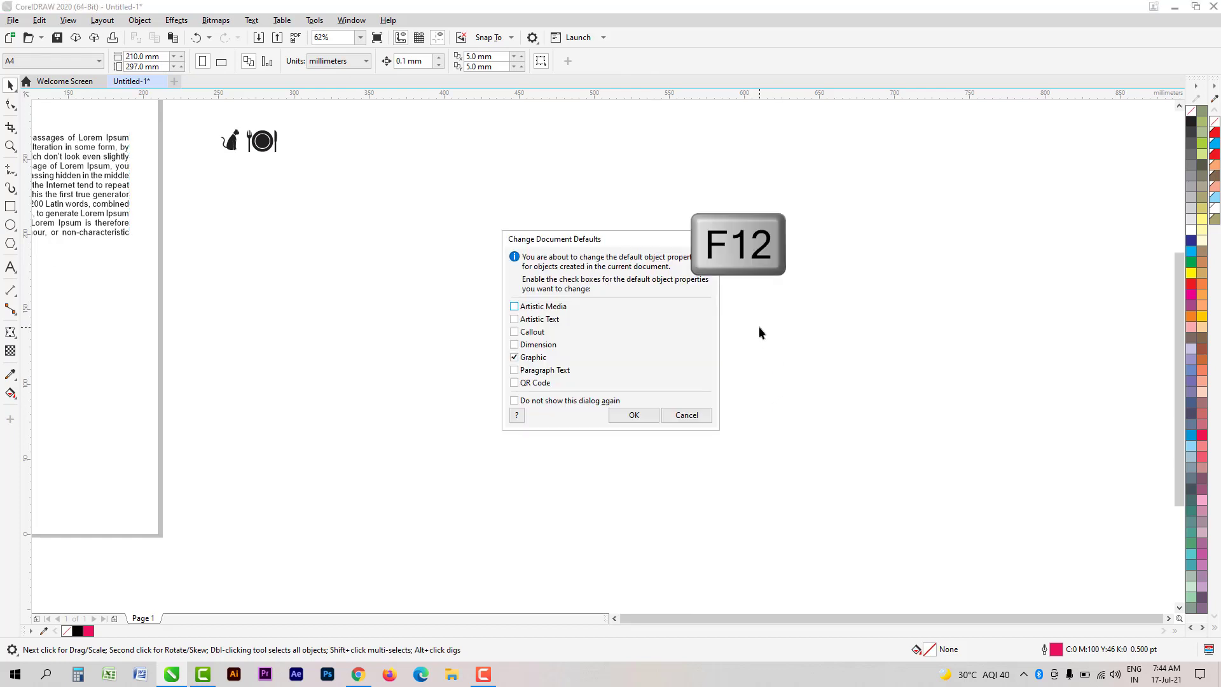
{"action": "left_click", "coordinate": [634, 415]}
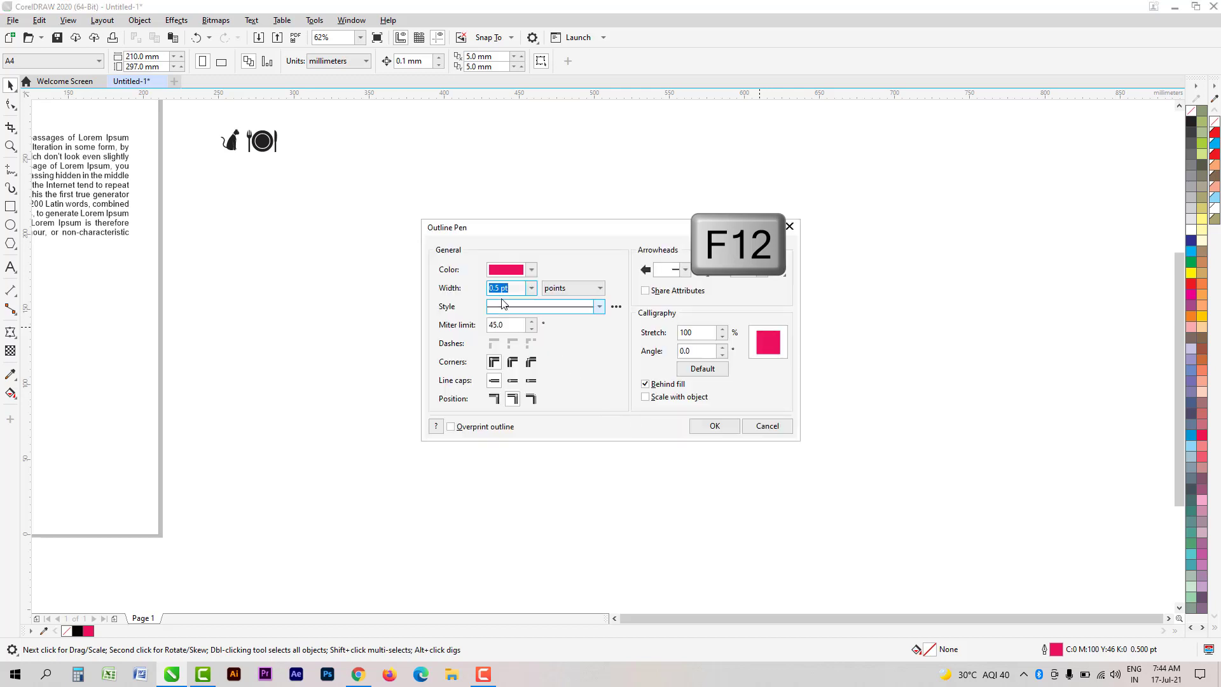
{"action": "left_click", "coordinate": [532, 287]}
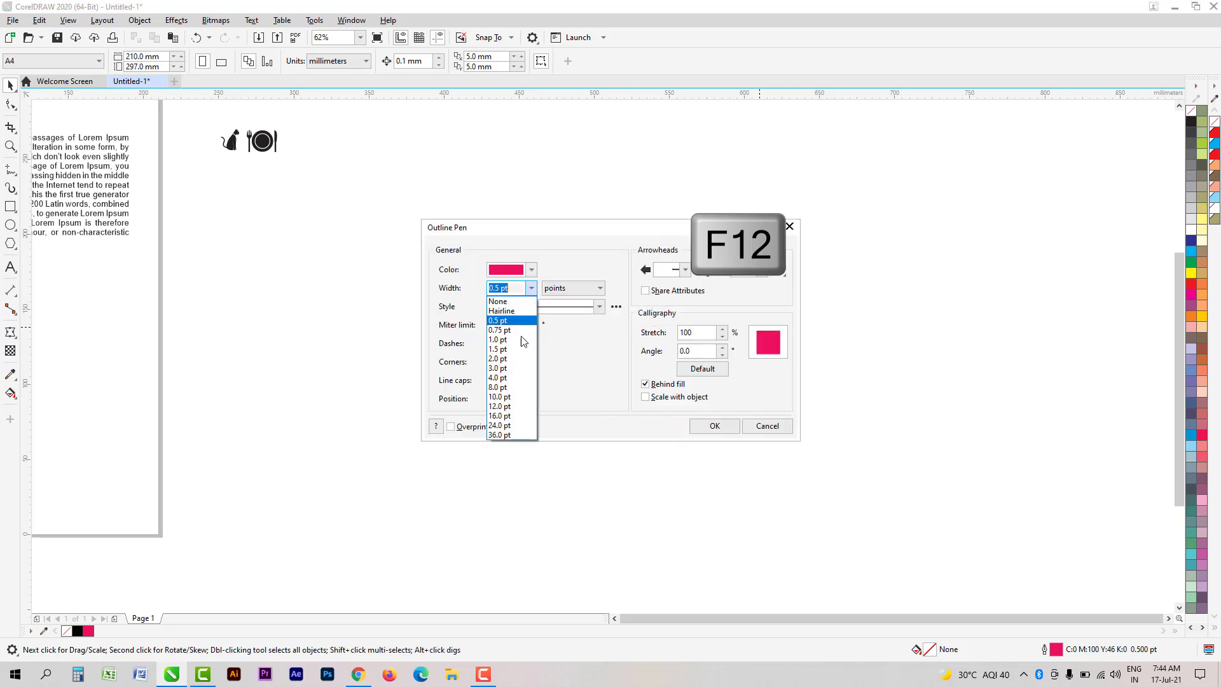
{"action": "left_click", "coordinate": [521, 408]}
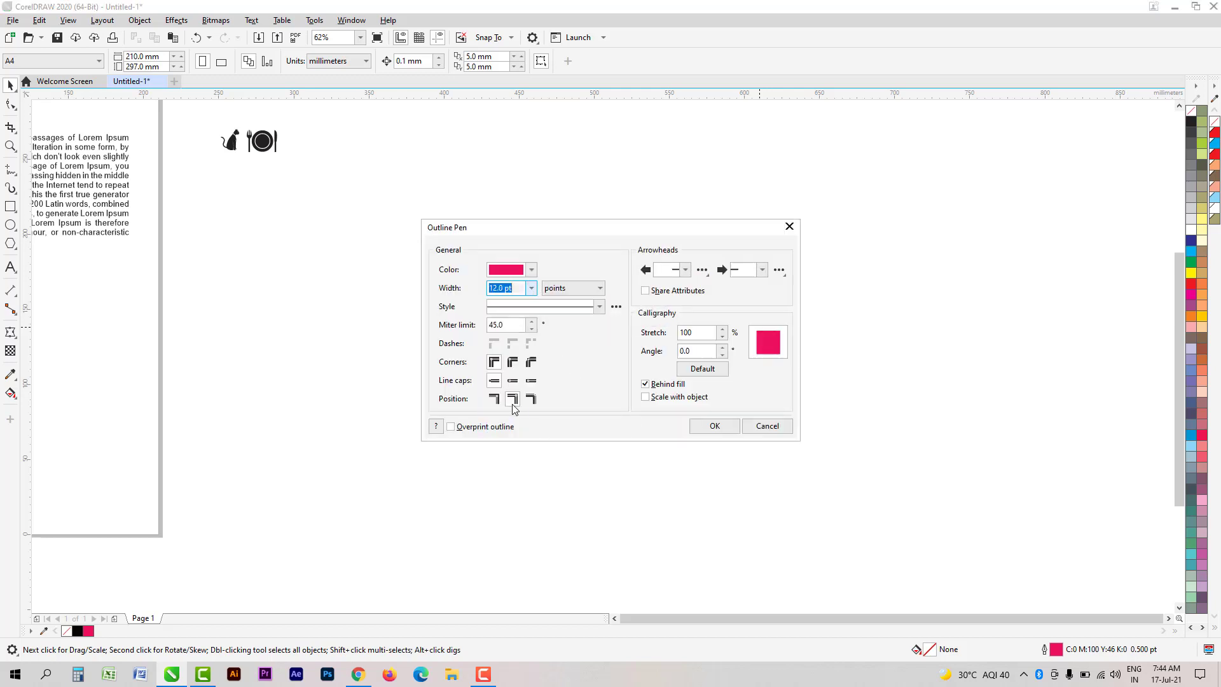
{"action": "left_click", "coordinate": [716, 426]}
{"action": "left_click", "coordinate": [10, 225]}
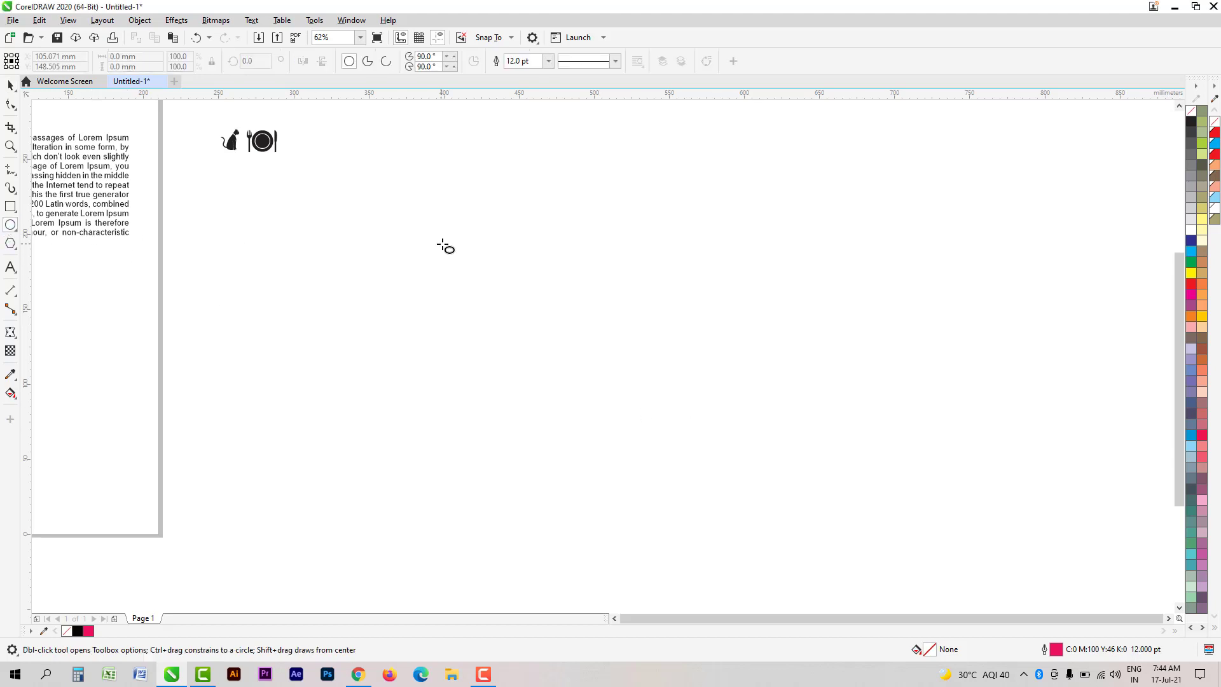
{"action": "left_click_drag", "start_coordinate": [437, 240], "coordinate": [681, 458]}
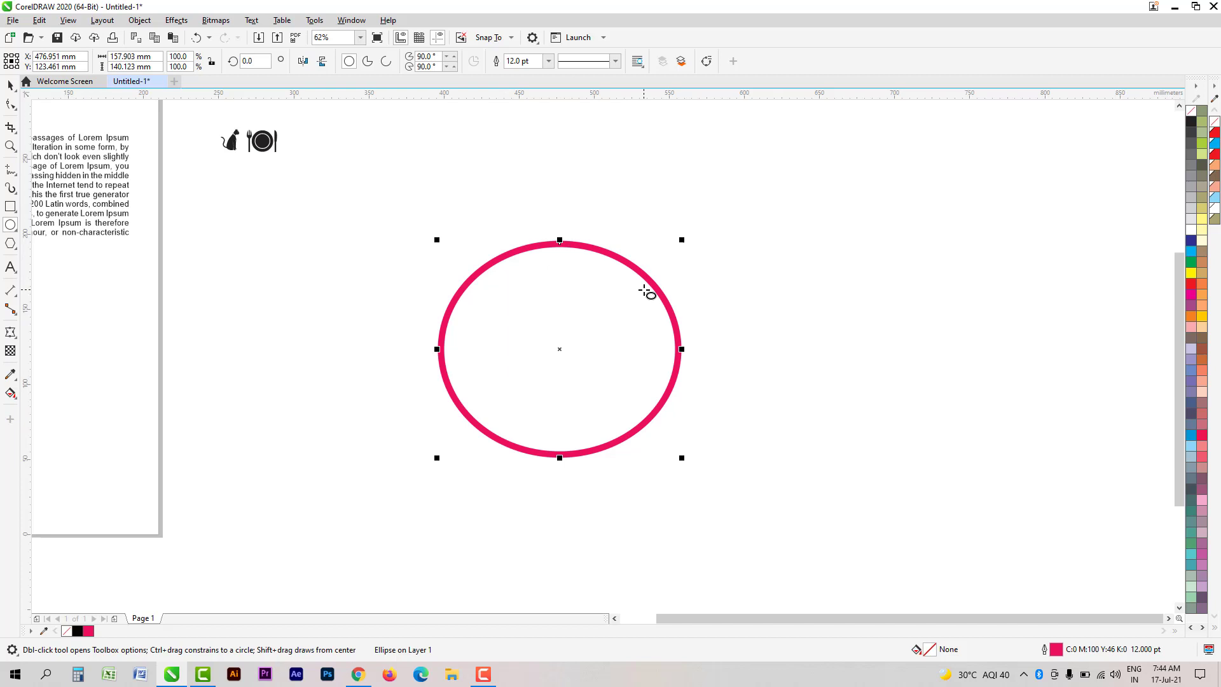
Step: Change the ellipse's outline colour to near-black (C 78, M 71, Y 62, K 86)
{"action": "key", "text": "shift+F12"}
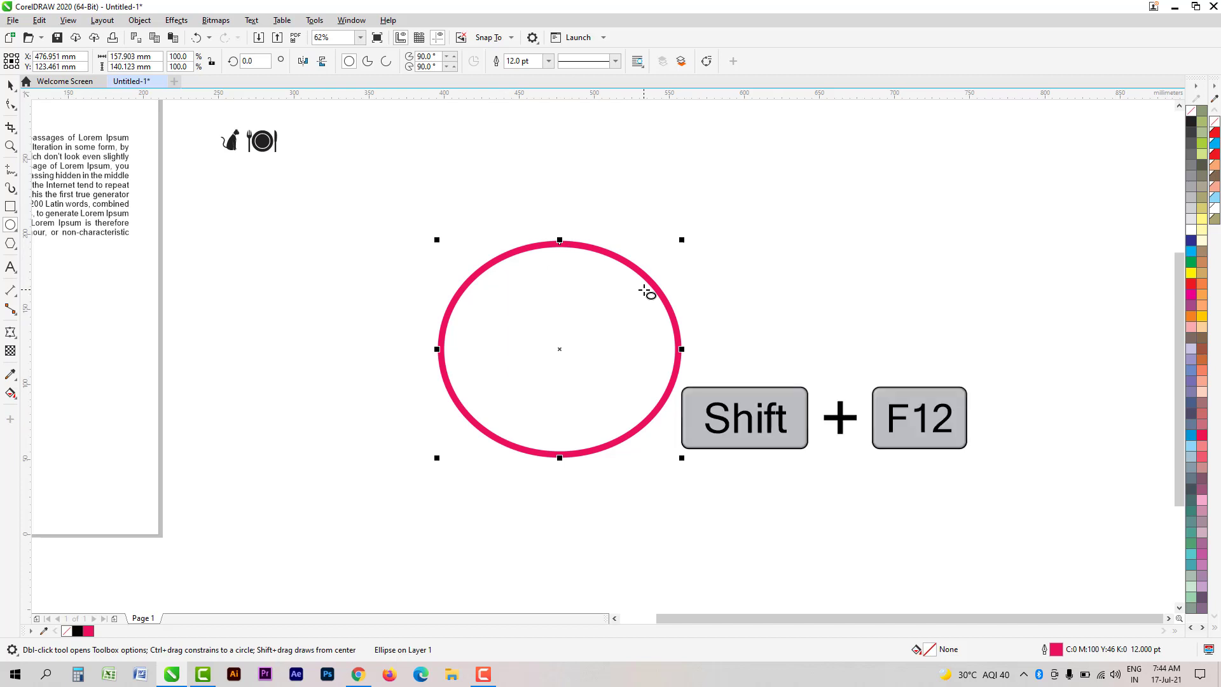
{"action": "left_click_drag", "start_coordinate": [599, 196], "coordinate": [829, 159]}
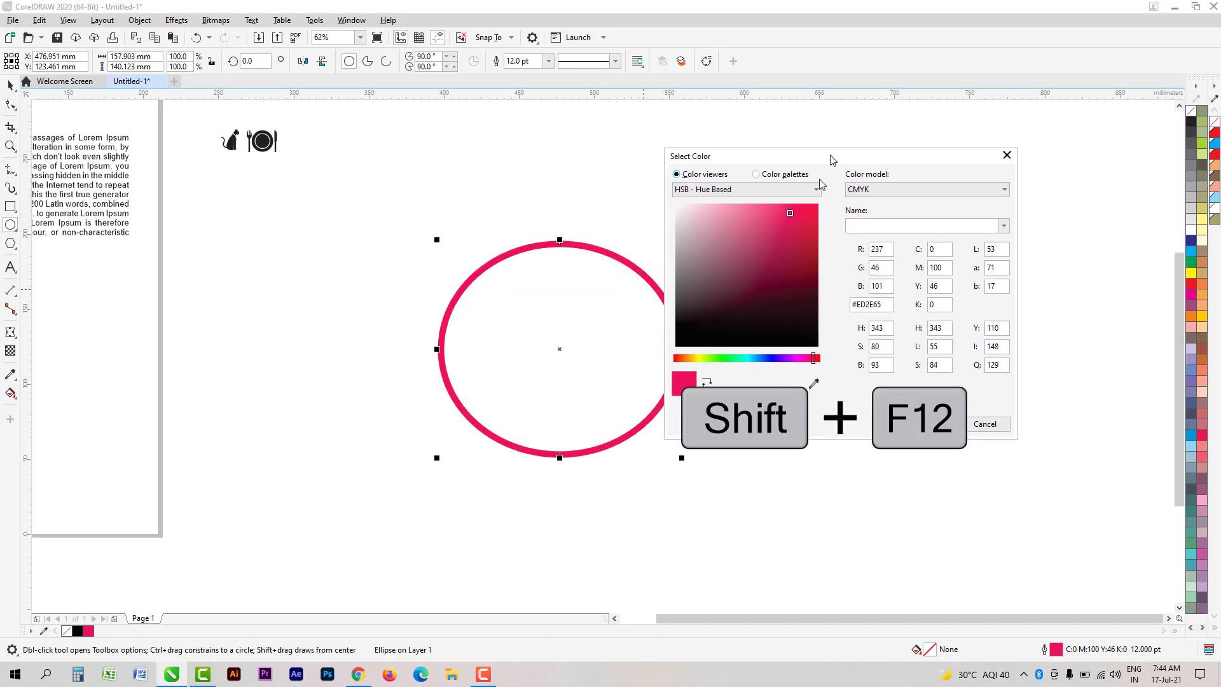
{"action": "left_click_drag", "start_coordinate": [821, 268], "coordinate": [733, 344]}
{"action": "left_click", "coordinate": [775, 358]}
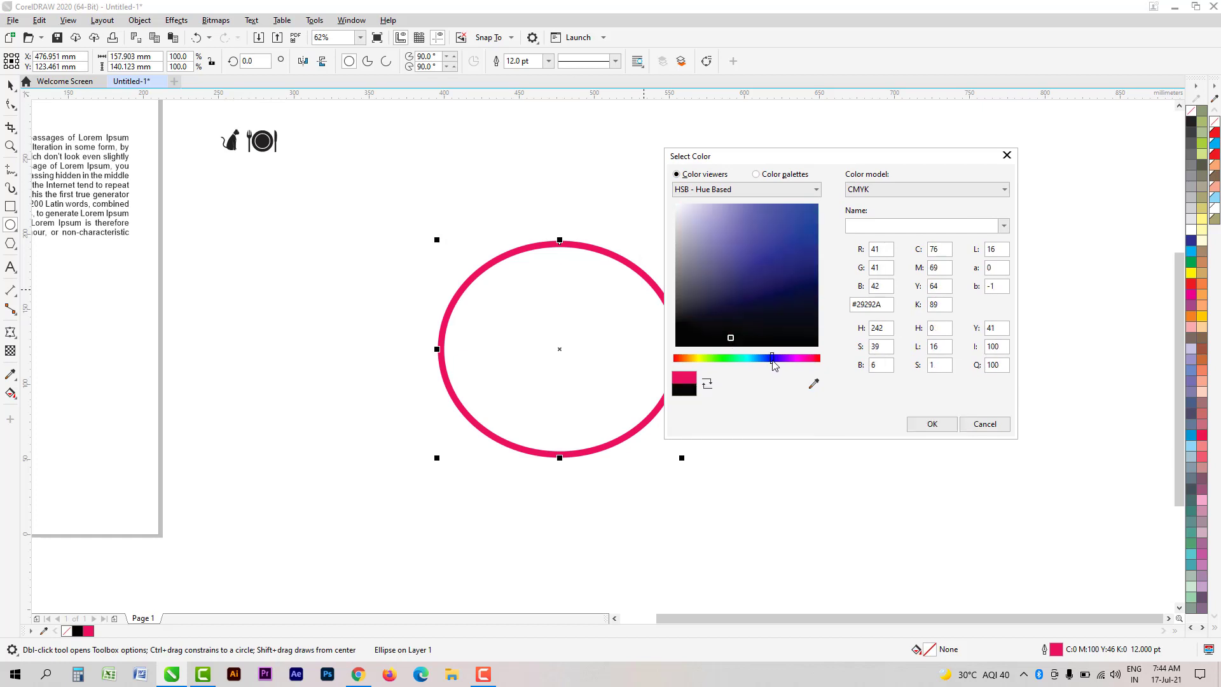
{"action": "left_click", "coordinate": [772, 330]}
{"action": "left_click", "coordinate": [920, 424]}
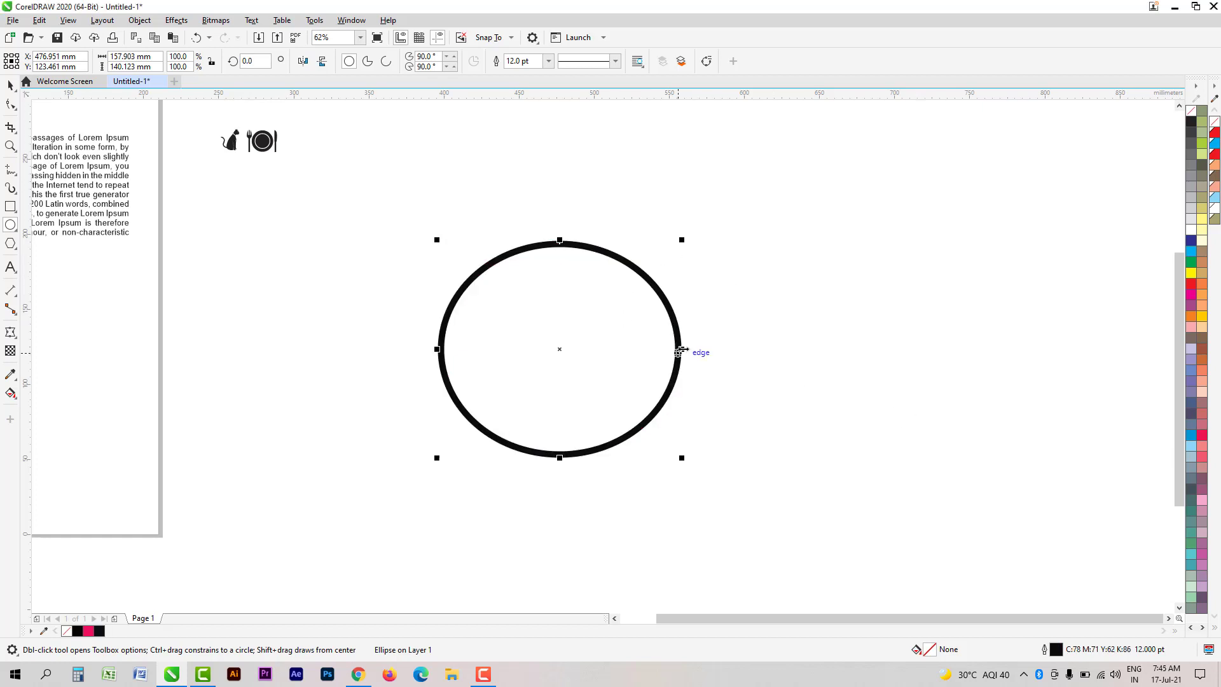
Step: Set the ellipse's outline colour to orange (C 4, M 53, Y 100, K 0)
{"action": "key", "text": "shift+F12"}
{"action": "left_click_drag", "start_coordinate": [651, 191], "coordinate": [890, 138]}
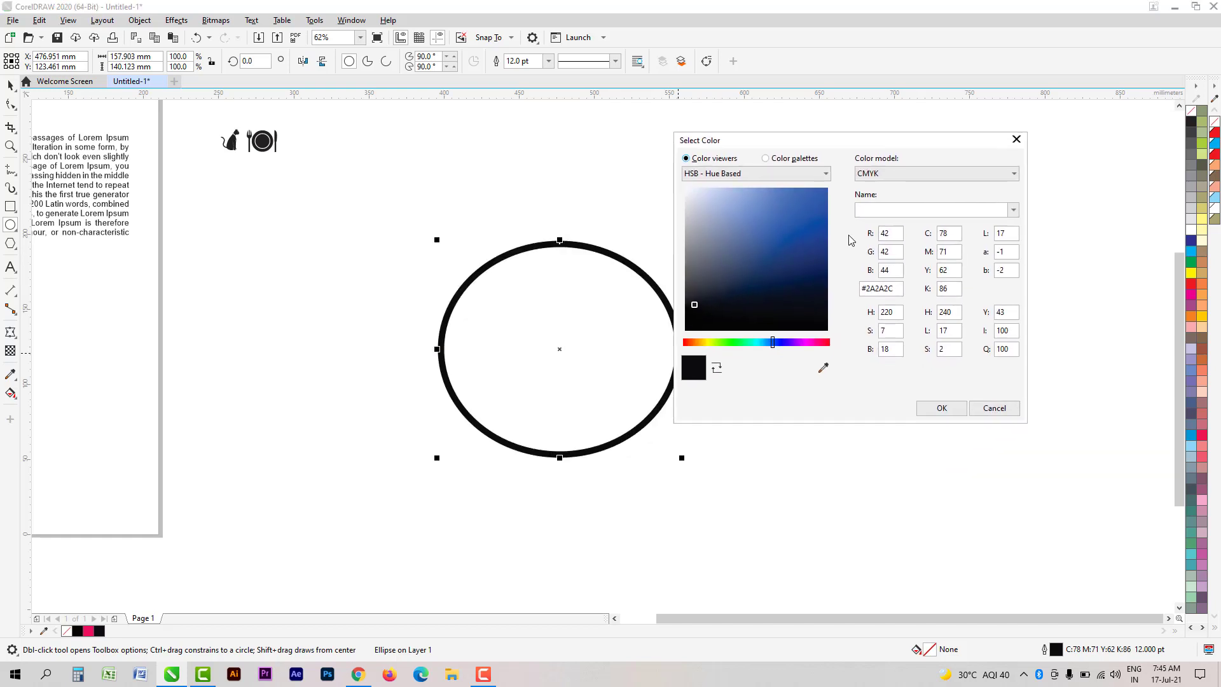
{"action": "mouse_move", "coordinate": [809, 301]}
{"action": "left_mouse_down"}
{"action": "mouse_move", "coordinate": [819, 279]}
{"action": "mouse_move", "coordinate": [692, 191]}
{"action": "mouse_move", "coordinate": [696, 319]}
{"action": "left_mouse_up"}
{"action": "left_click", "coordinate": [699, 349]}
{"action": "mouse_move", "coordinate": [782, 274]}
{"action": "left_mouse_down"}
{"action": "mouse_move", "coordinate": [821, 205]}
{"action": "mouse_move", "coordinate": [804, 202]}
{"action": "left_mouse_up"}
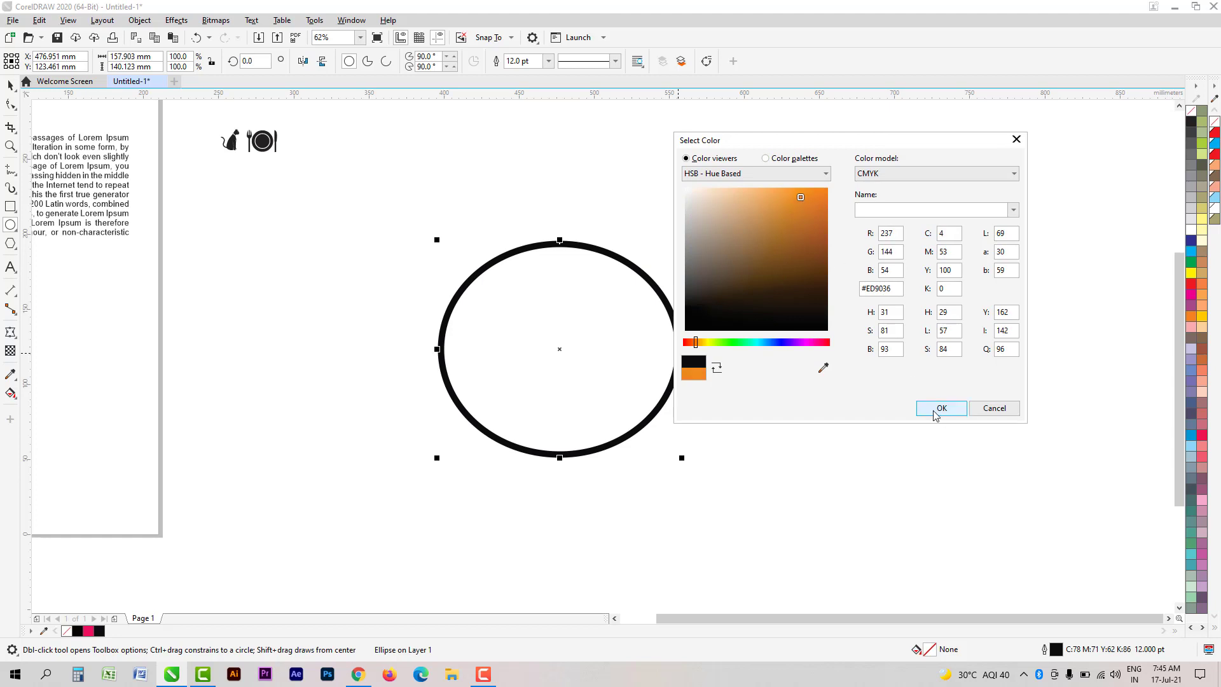
{"action": "left_click", "coordinate": [931, 417]}
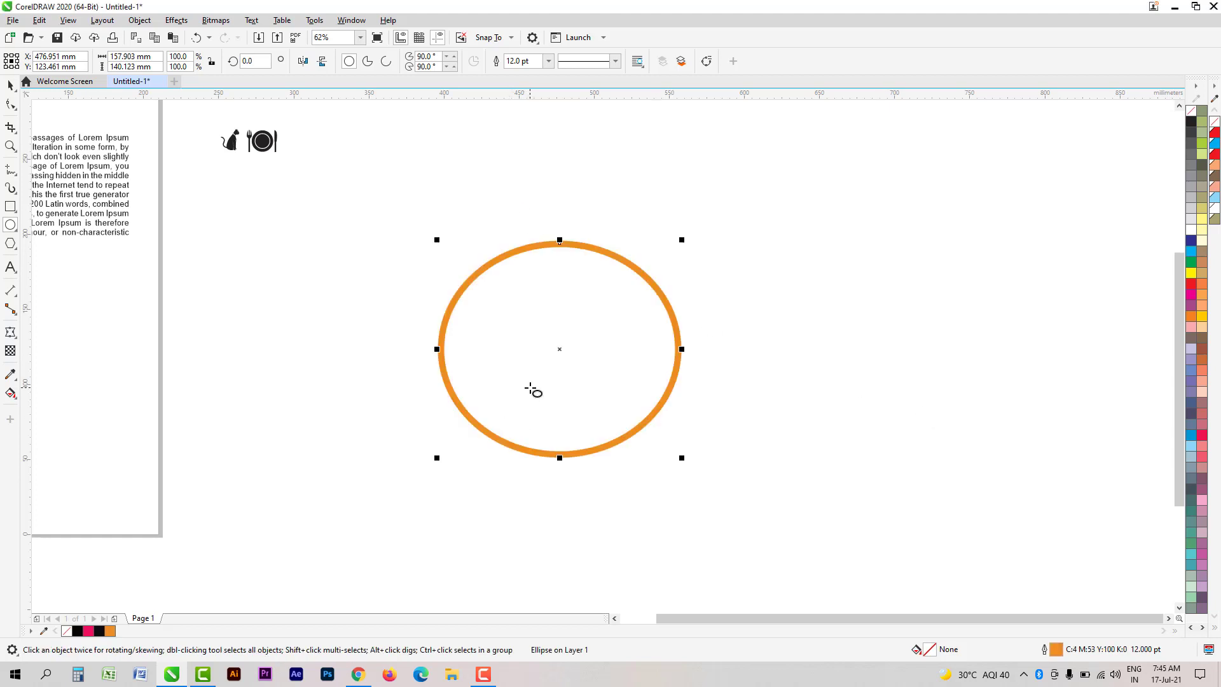
Step: View the Spell Checker for the whole document, and close it
{"action": "key", "text": "ctrl+F12"}
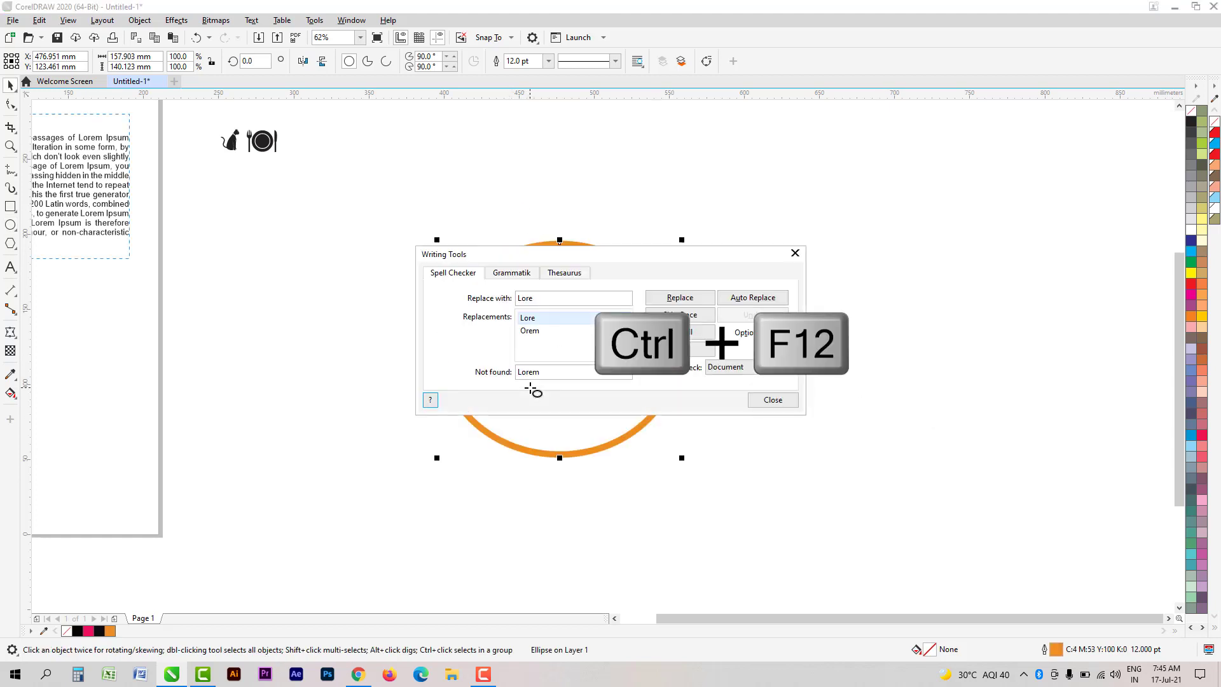
{"action": "left_click", "coordinate": [760, 398]}
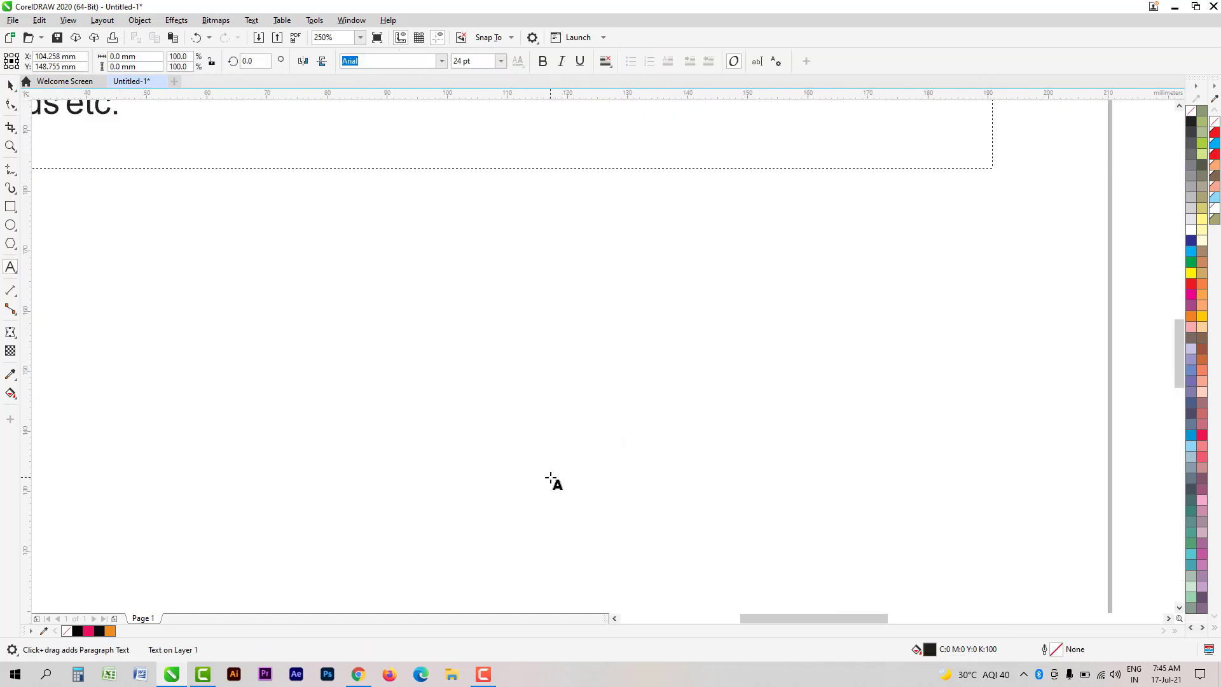
Step: Add the 24 pt Arial artistic text ENGLISH below the paragraph frame, and misspell it as ENGYISH by replacing the L
{"action": "type", "text": "ENGLISH"}
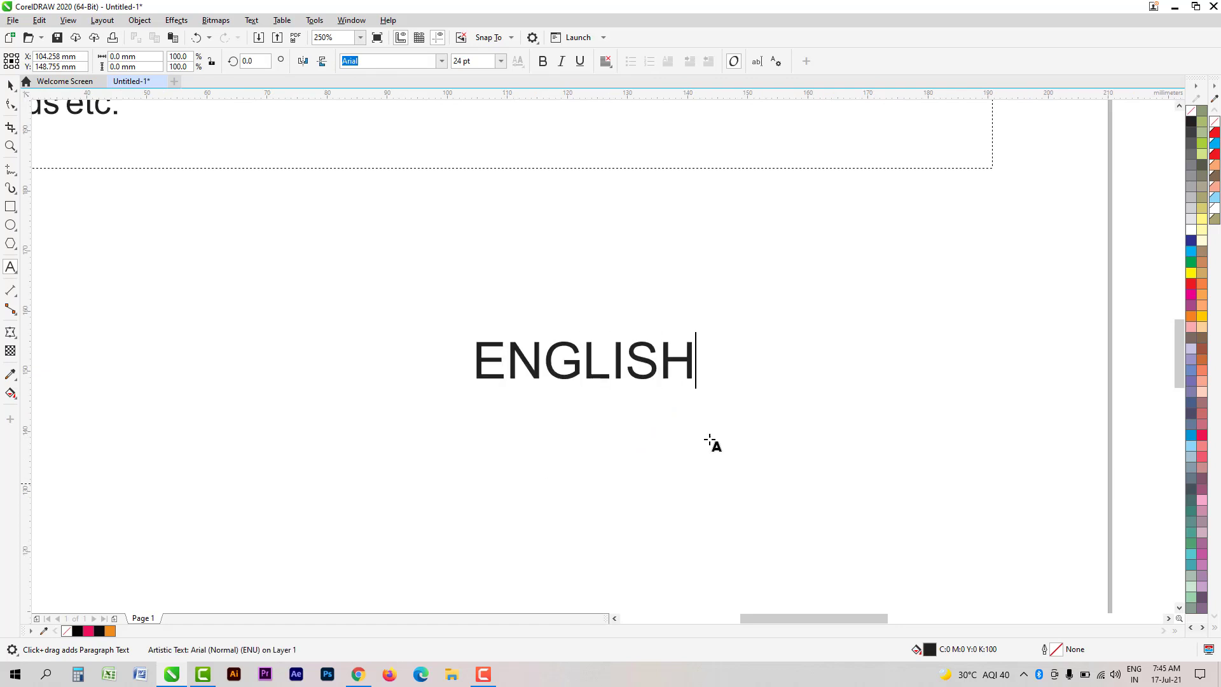
{"action": "left_click", "coordinate": [597, 358]}
{"action": "left_click_drag", "start_coordinate": [597, 358], "coordinate": [599, 361]}
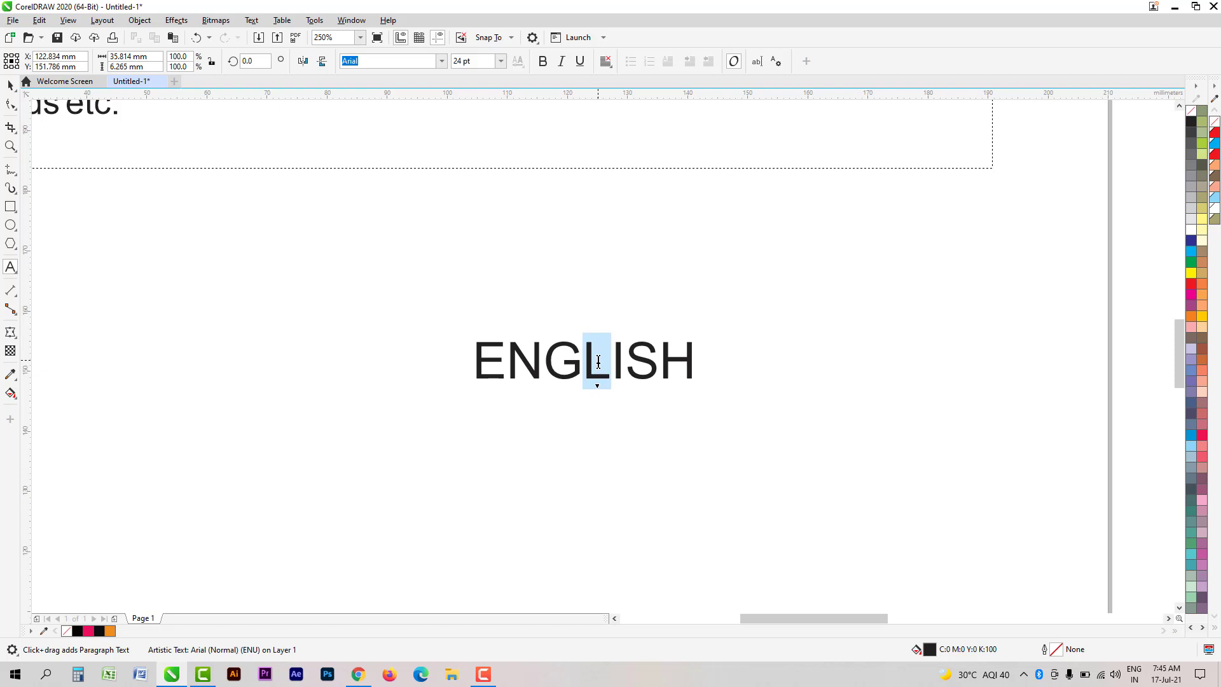
{"action": "type", "text": "Y"}
{"action": "key", "text": "ctrl+space"}
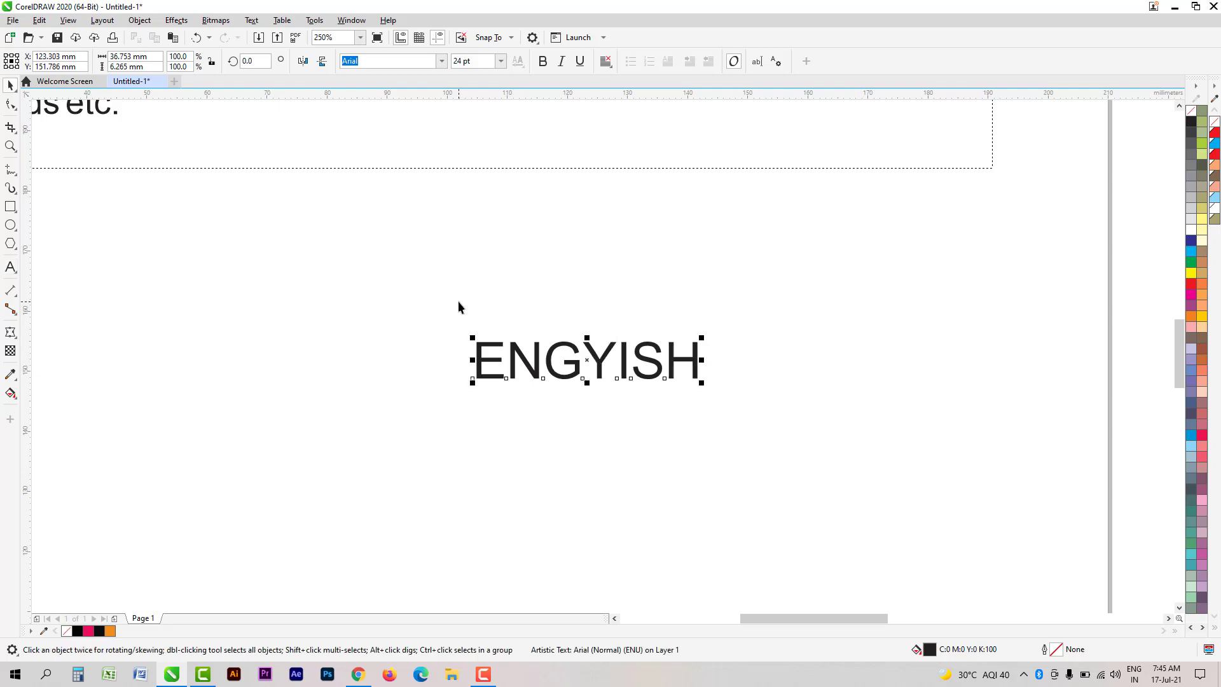
Step: Spell-check the selected ENGYISH text, replace it with the suggestion ENGLISH, and close the Spell Checker
{"action": "key", "text": "ctrl+F12"}
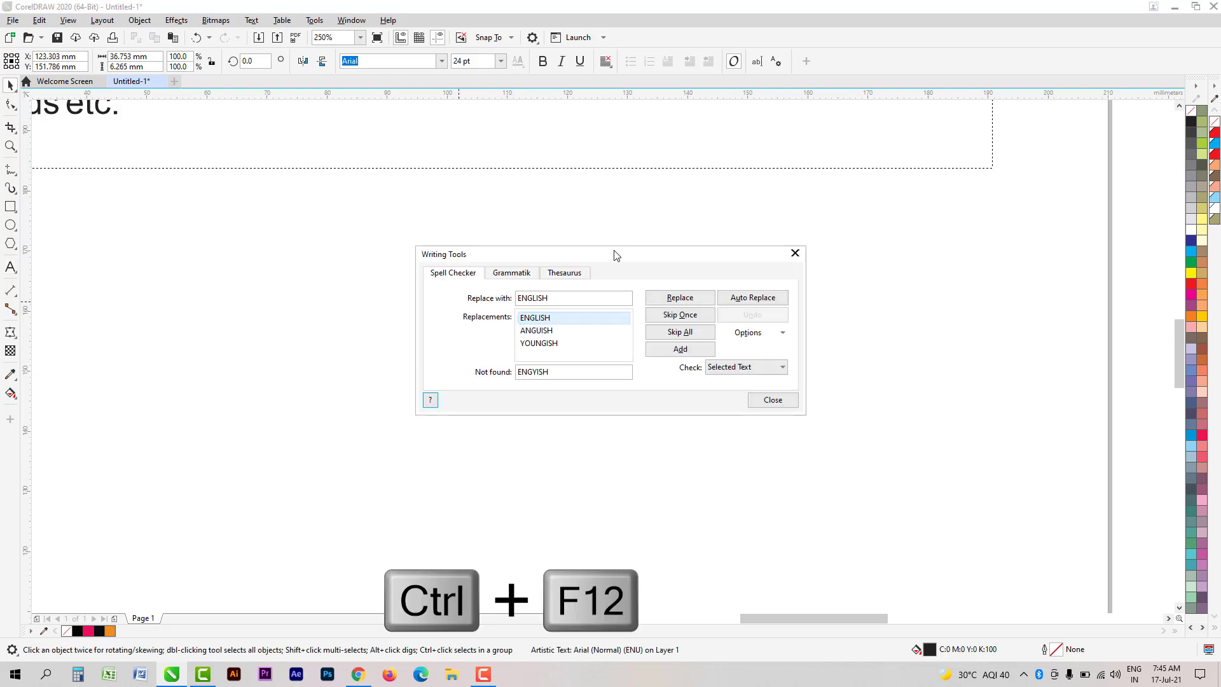
{"action": "left_click_drag", "start_coordinate": [613, 254], "coordinate": [725, 257]}
{"action": "left_click_drag", "start_coordinate": [829, 255], "coordinate": [967, 185]}
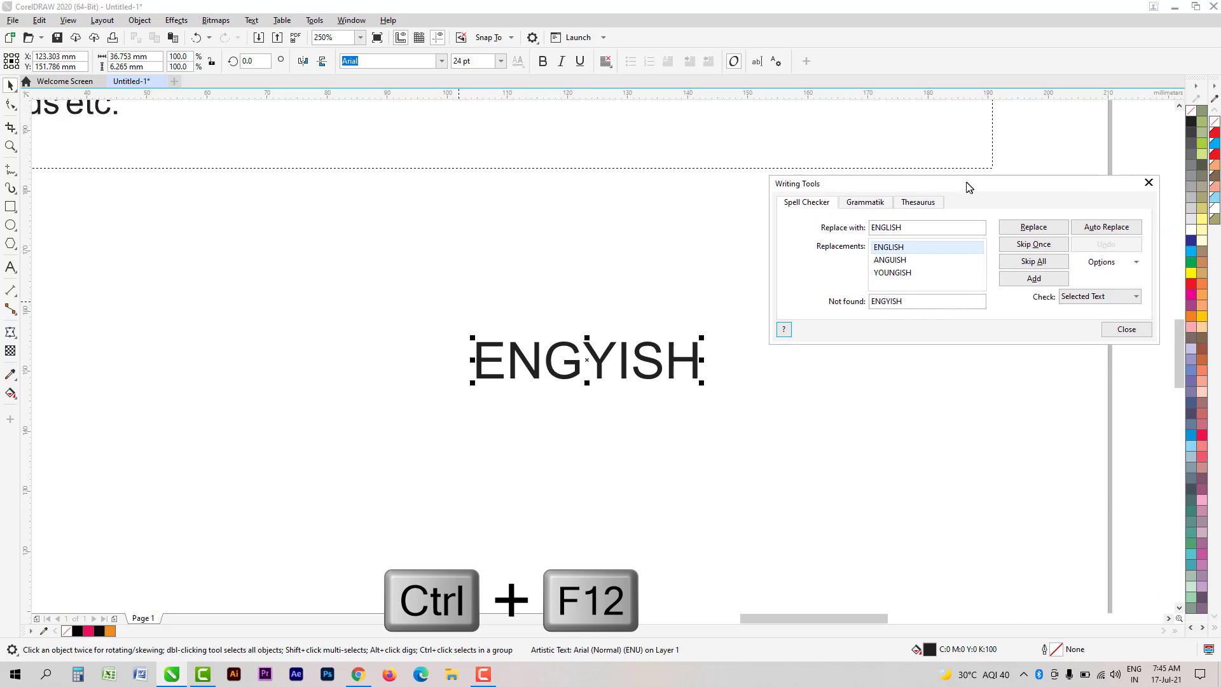
{"action": "left_click", "coordinate": [898, 250]}
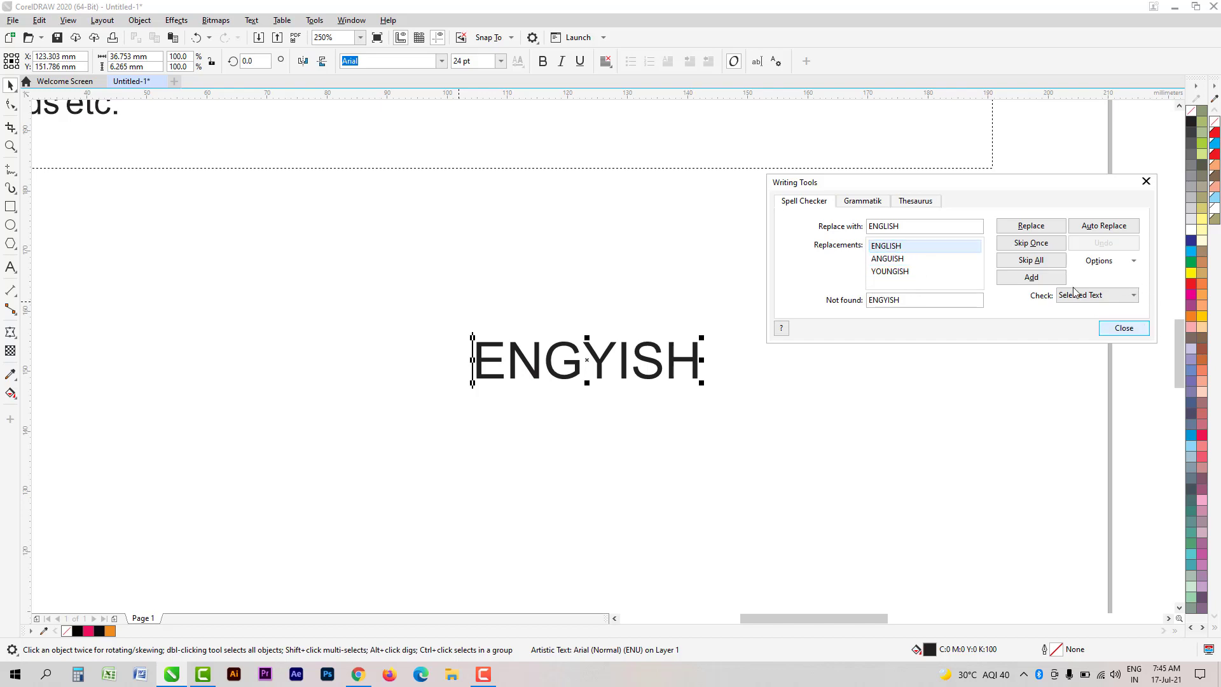
{"action": "left_click", "coordinate": [1032, 228]}
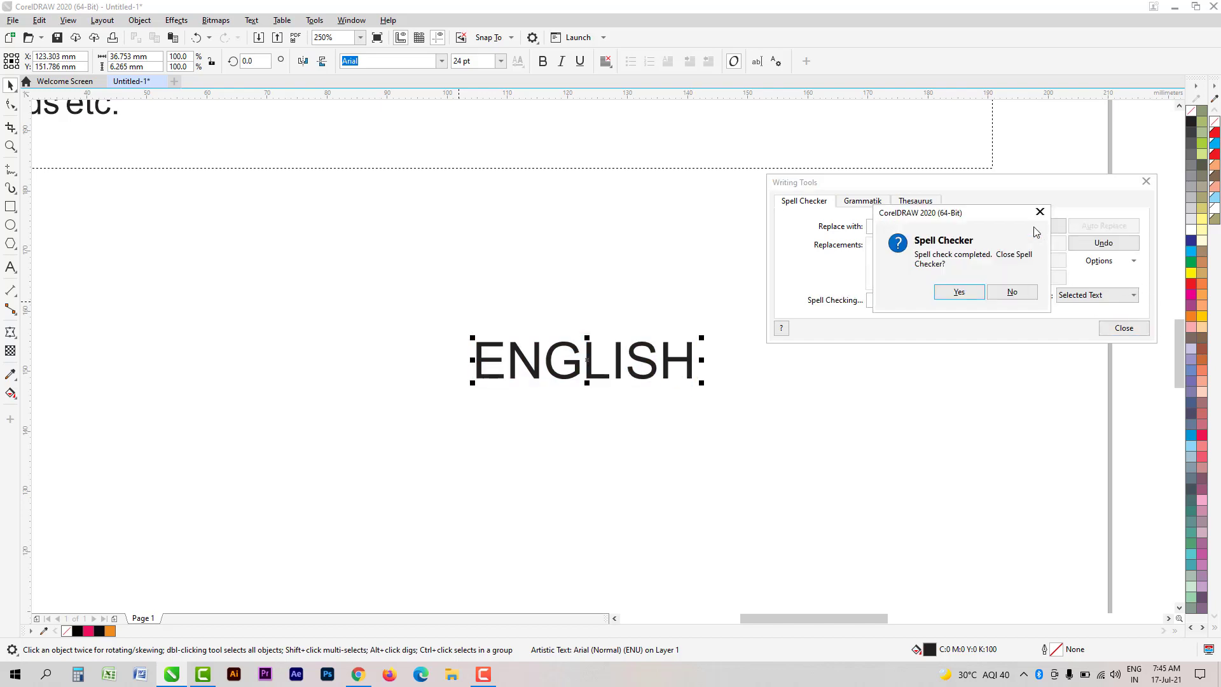
{"action": "left_click", "coordinate": [959, 292]}
{"action": "left_click", "coordinate": [940, 361]}
Step: Delete the ENGLISH text, the glyph symbols and the orange ellipse, keeping only the paragraph text frame
{"action": "scroll", "coordinate": [531, 367], "scroll_direction": "down", "scroll_amount": 5}
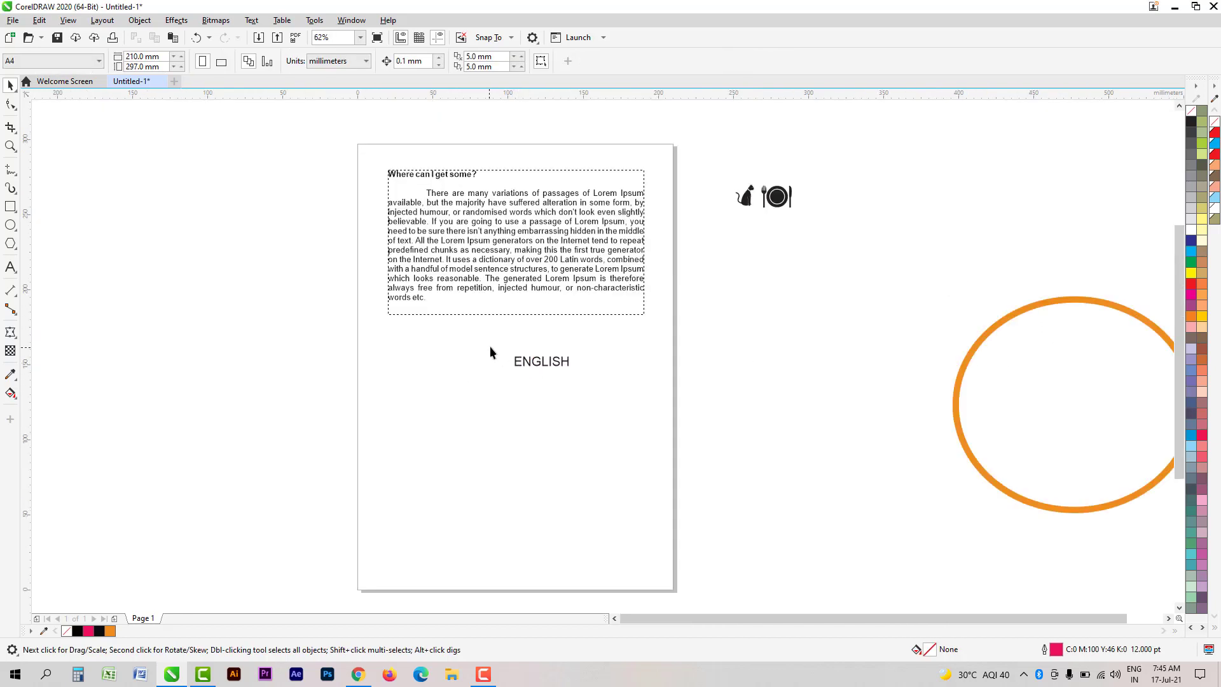
{"action": "left_click_drag", "start_coordinate": [494, 349], "coordinate": [697, 435]}
{"action": "scroll", "coordinate": [502, 400], "scroll_direction": "down", "scroll_amount": 2}
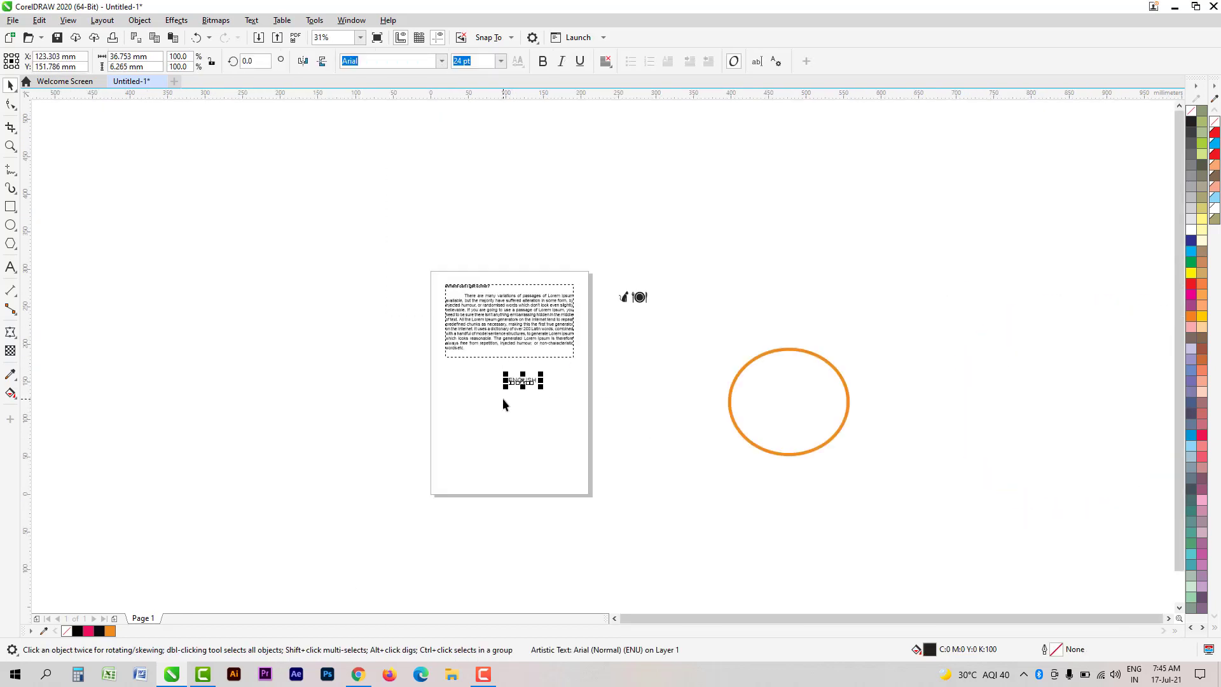
{"action": "scroll", "coordinate": [547, 369], "scroll_direction": "up", "scroll_amount": 6}
{"action": "scroll", "coordinate": [541, 369], "scroll_direction": "down", "scroll_amount": 8}
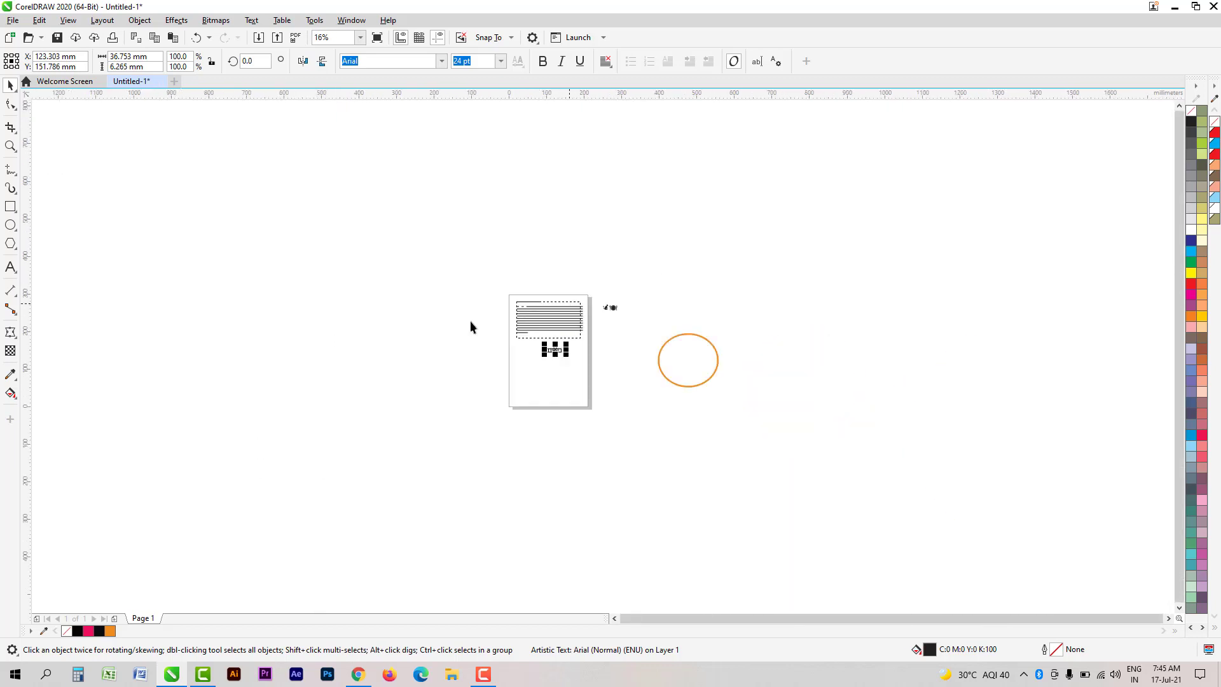
{"action": "scroll", "coordinate": [468, 321], "scroll_direction": "up", "scroll_amount": 2}
{"action": "left_click", "coordinate": [799, 289]}
{"action": "scroll", "coordinate": [487, 215], "scroll_direction": "down", "scroll_amount": 2}
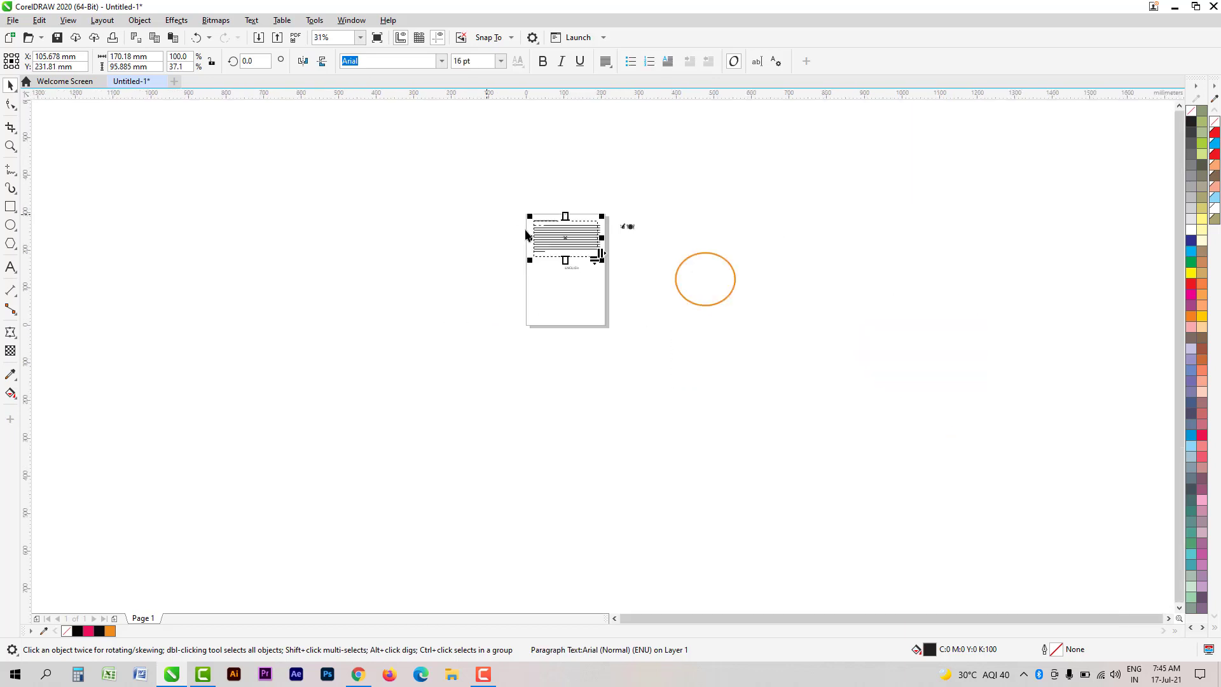
{"action": "scroll", "coordinate": [588, 264], "scroll_direction": "up", "scroll_amount": 2}
{"action": "left_click", "coordinate": [527, 284]}
{"action": "key", "text": "Delete"}
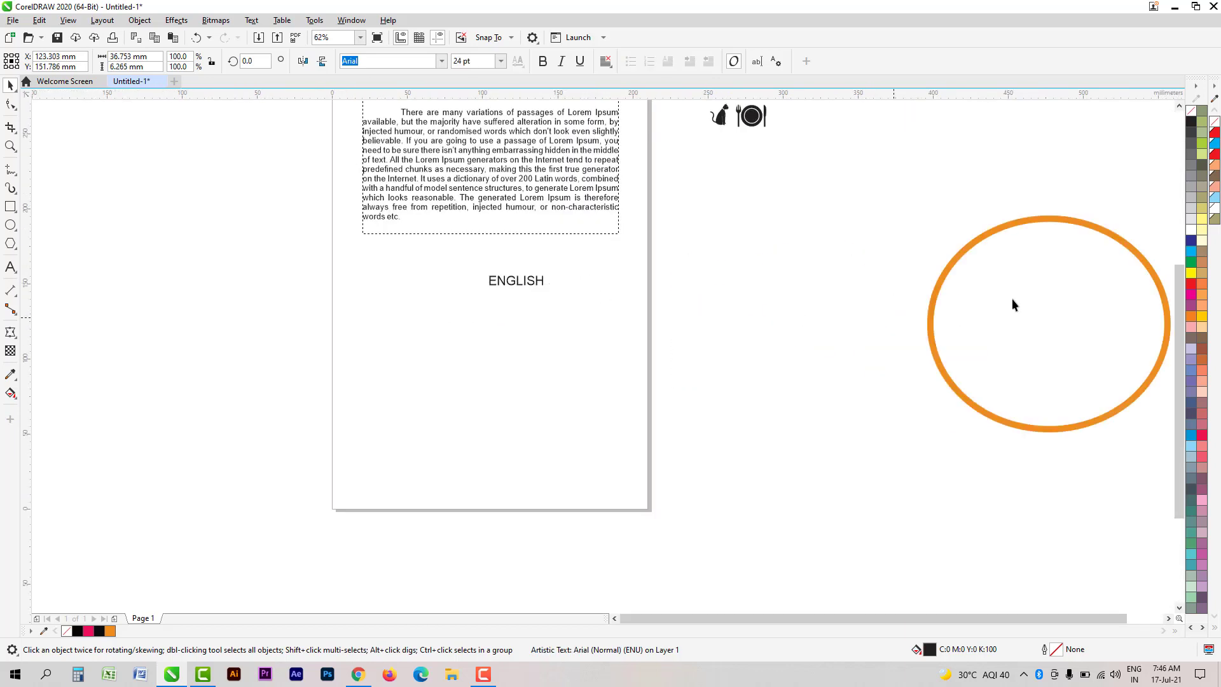
{"action": "left_click", "coordinate": [989, 260]}
{"action": "key", "text": "Delete"}
Step: View the context commands available for the paragraph text, such as Convert to Curves, without applying any
{"action": "left_click", "coordinate": [866, 257]}
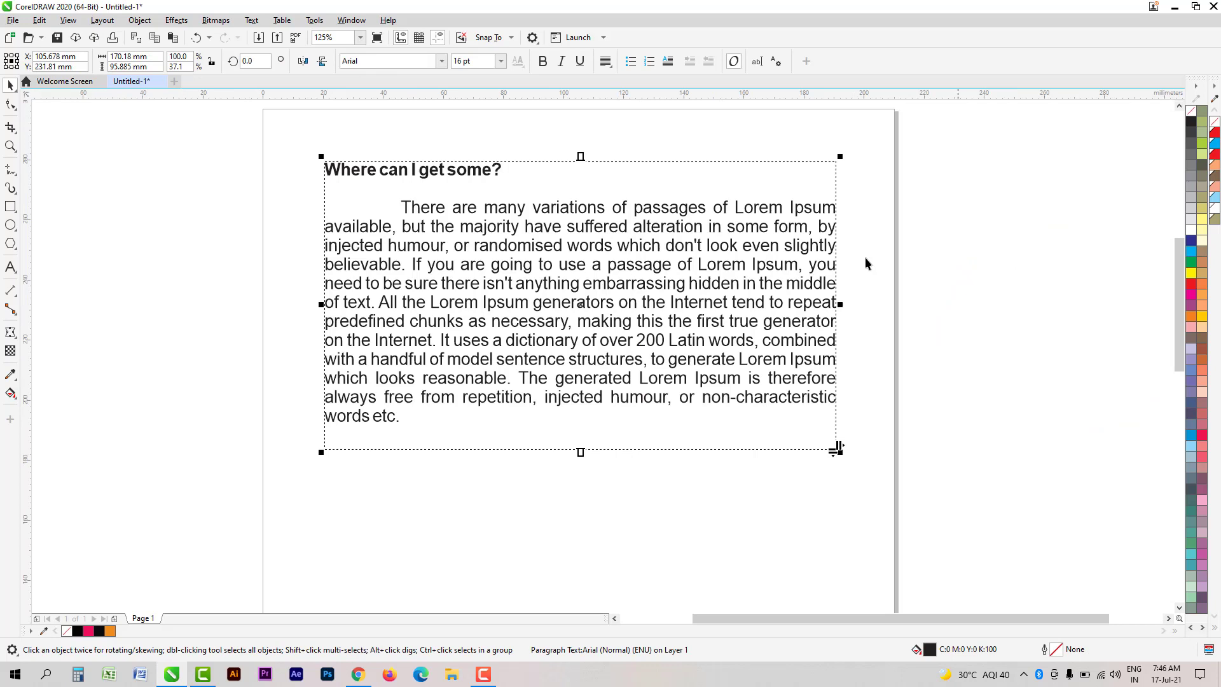
{"action": "right_click", "coordinate": [659, 252]}
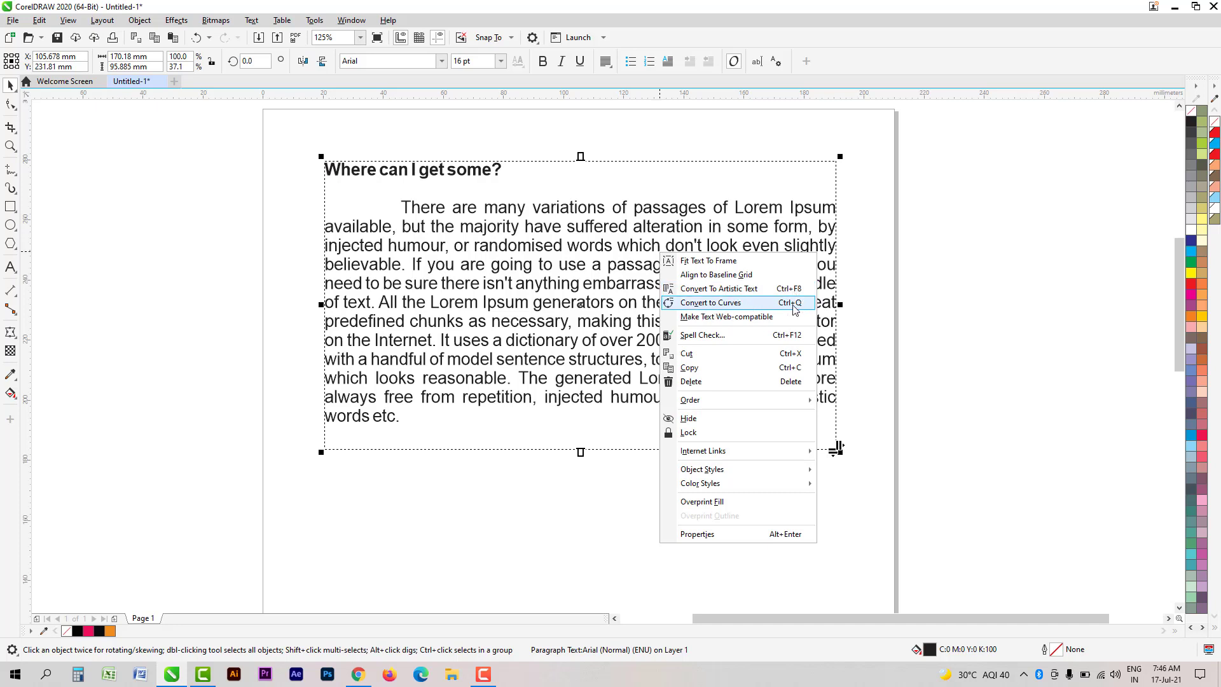
{"action": "left_click", "coordinate": [945, 301]}
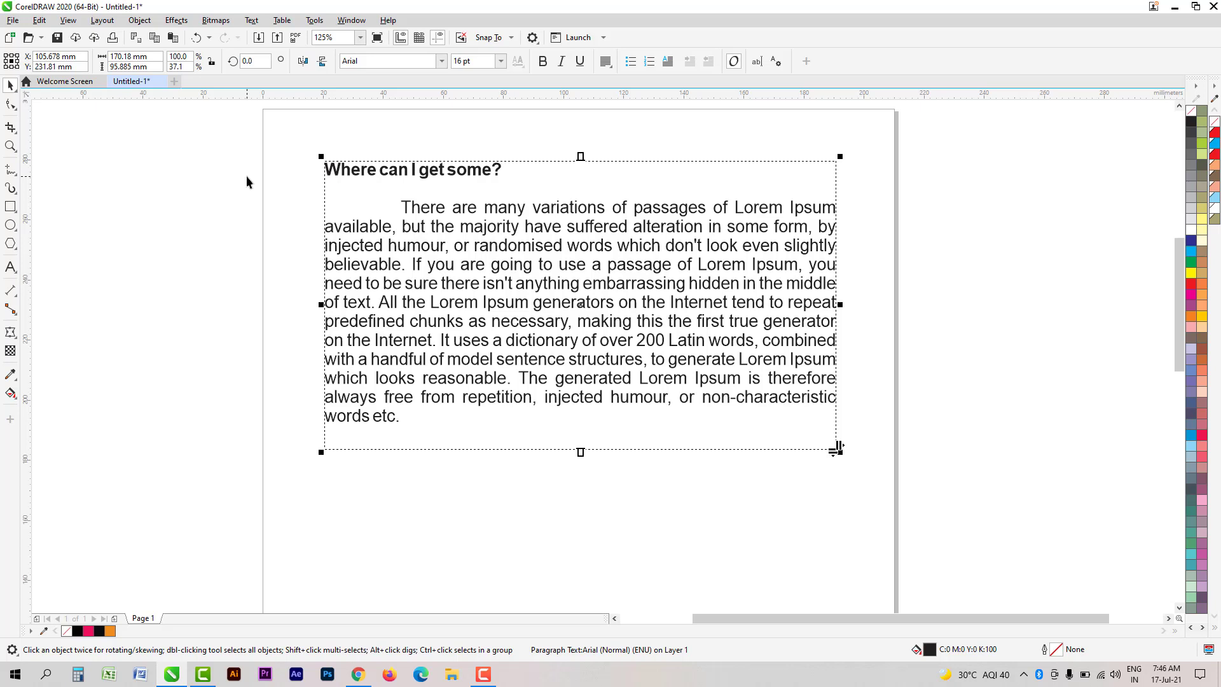
Step: Convert the paragraph text to curves and view the context commands for the converted object
{"action": "scroll", "coordinate": [375, 258], "scroll_direction": "down", "scroll_amount": 1}
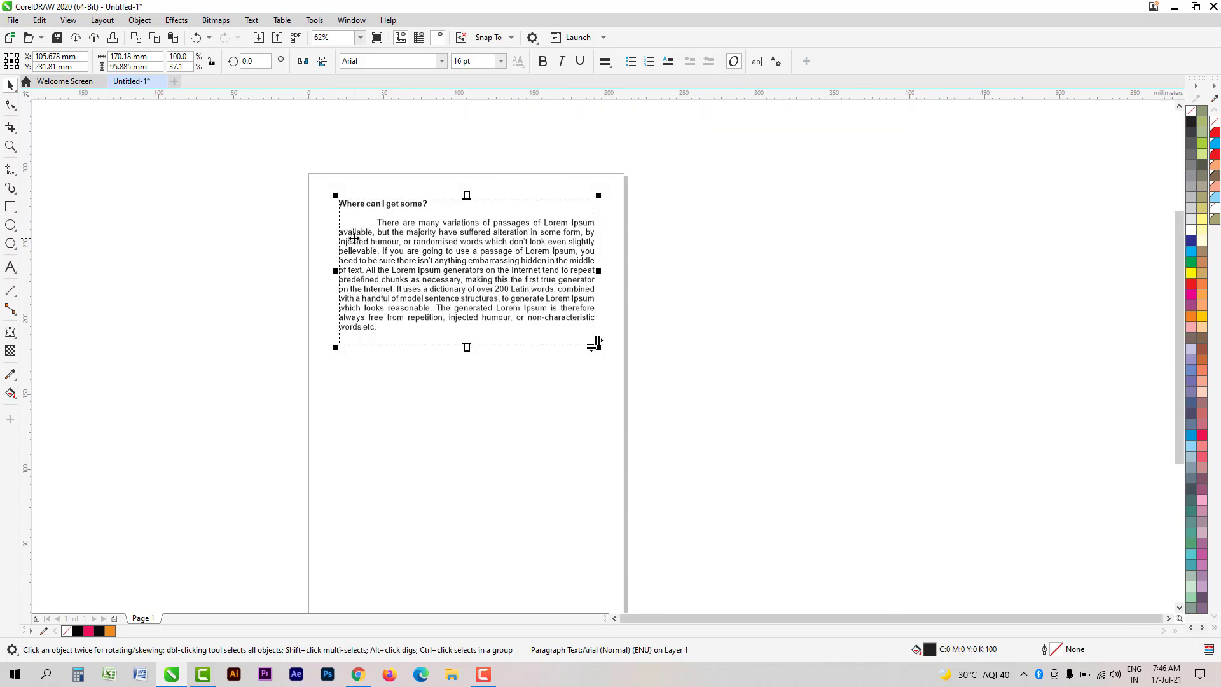
{"action": "left_click", "coordinate": [376, 161]}
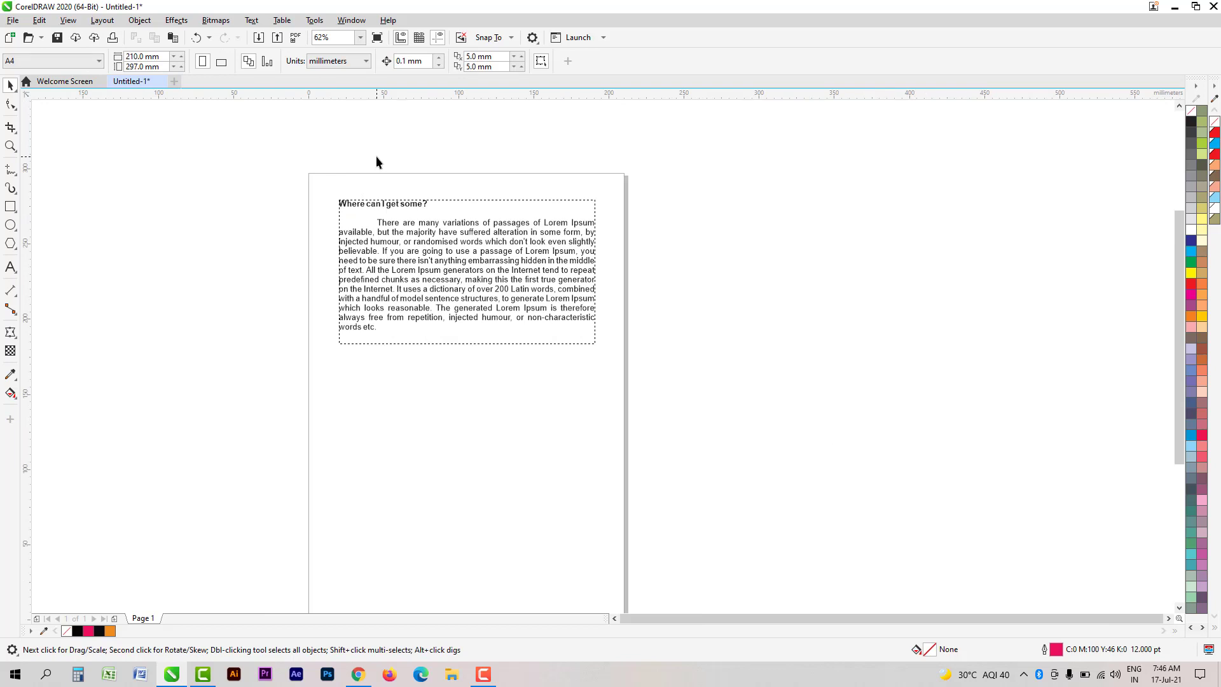
{"action": "left_click_drag", "start_coordinate": [213, 136], "coordinate": [279, 166]}
{"action": "left_click_drag", "start_coordinate": [763, 461], "coordinate": [764, 462]}
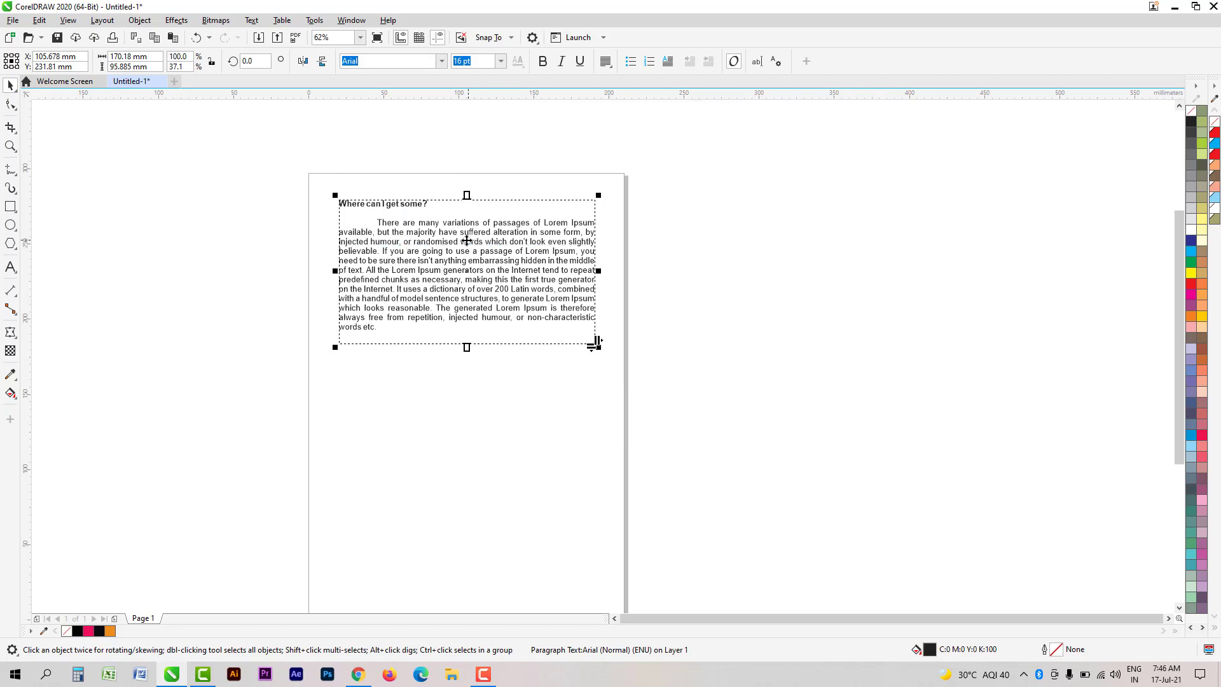
{"action": "key", "text": "ctrl+q"}
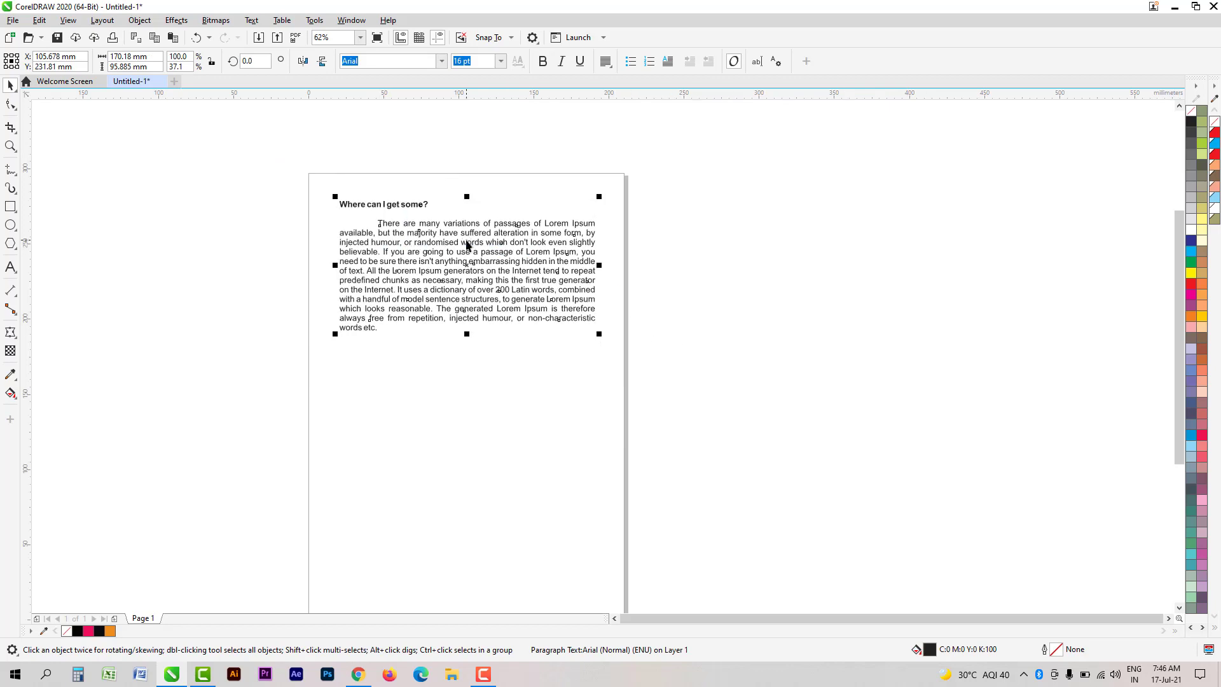
{"action": "right_click", "coordinate": [469, 246]}
{"action": "left_click", "coordinate": [771, 269]}
Step: Examine the converted letters up close, and undo the conversion to curves
{"action": "scroll", "coordinate": [488, 227], "scroll_direction": "up", "scroll_amount": 3}
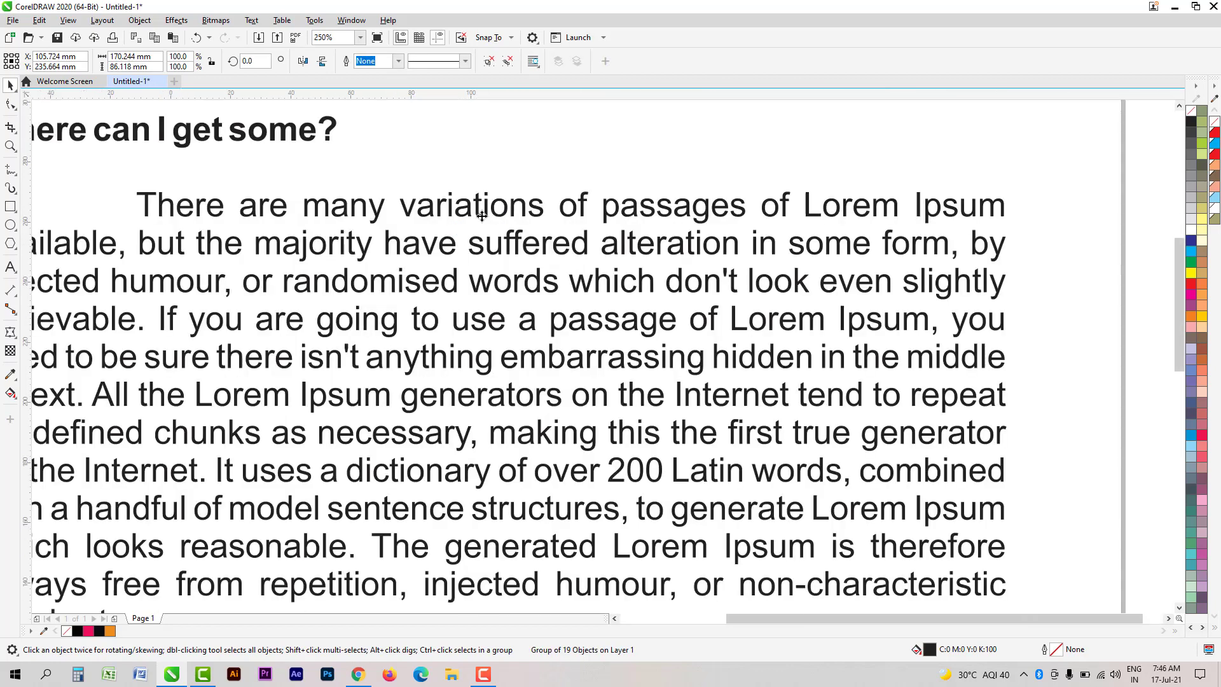
{"action": "scroll", "coordinate": [477, 219], "scroll_direction": "down", "scroll_amount": 3}
{"action": "scroll", "coordinate": [476, 211], "scroll_direction": "up", "scroll_amount": 3}
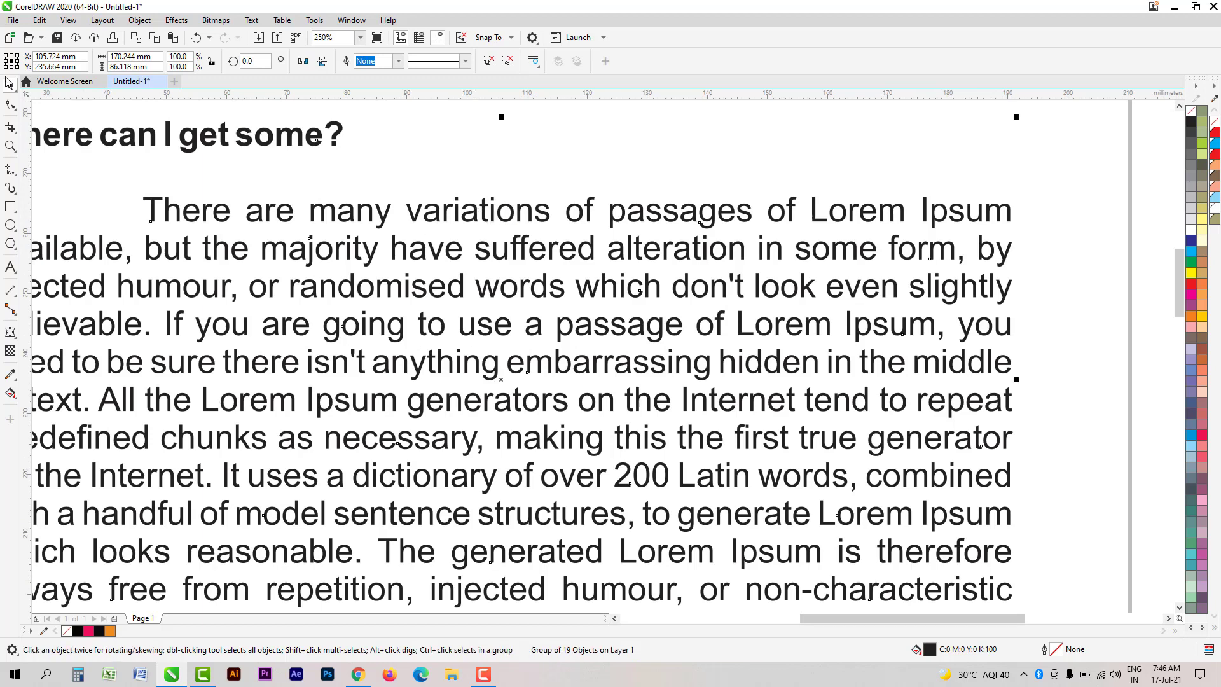
{"action": "scroll", "coordinate": [516, 286], "scroll_direction": "down", "scroll_amount": 3}
{"action": "key", "text": "ctrl+z"}
{"action": "left_click", "coordinate": [867, 288]}
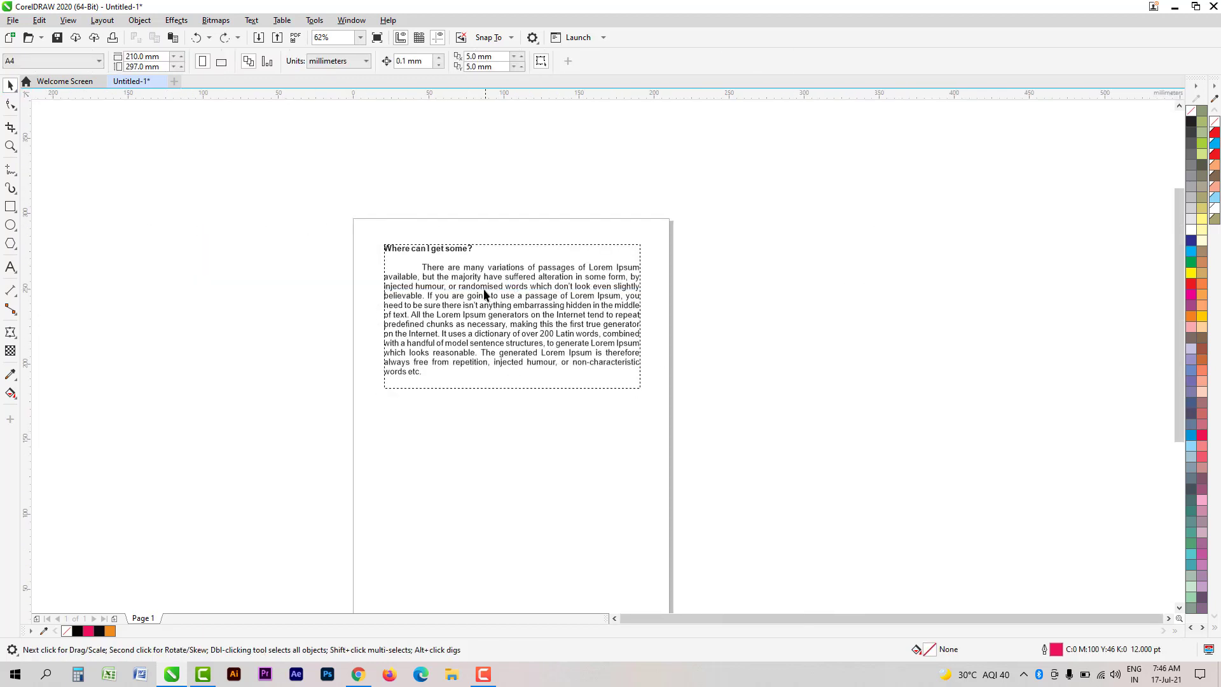
Step: Apply Fit Text To Frame to the paragraph text at its existing frame size
{"action": "scroll", "coordinate": [483, 290], "scroll_direction": "up", "scroll_amount": 1}
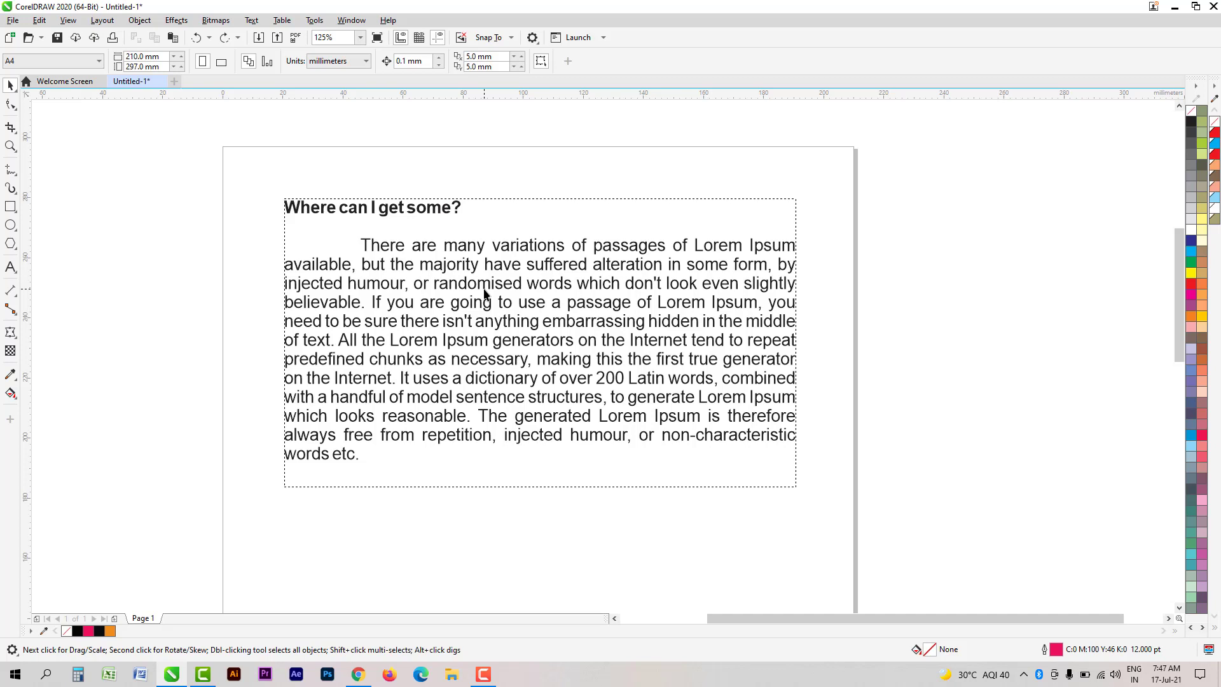
{"action": "right_click", "coordinate": [492, 289]}
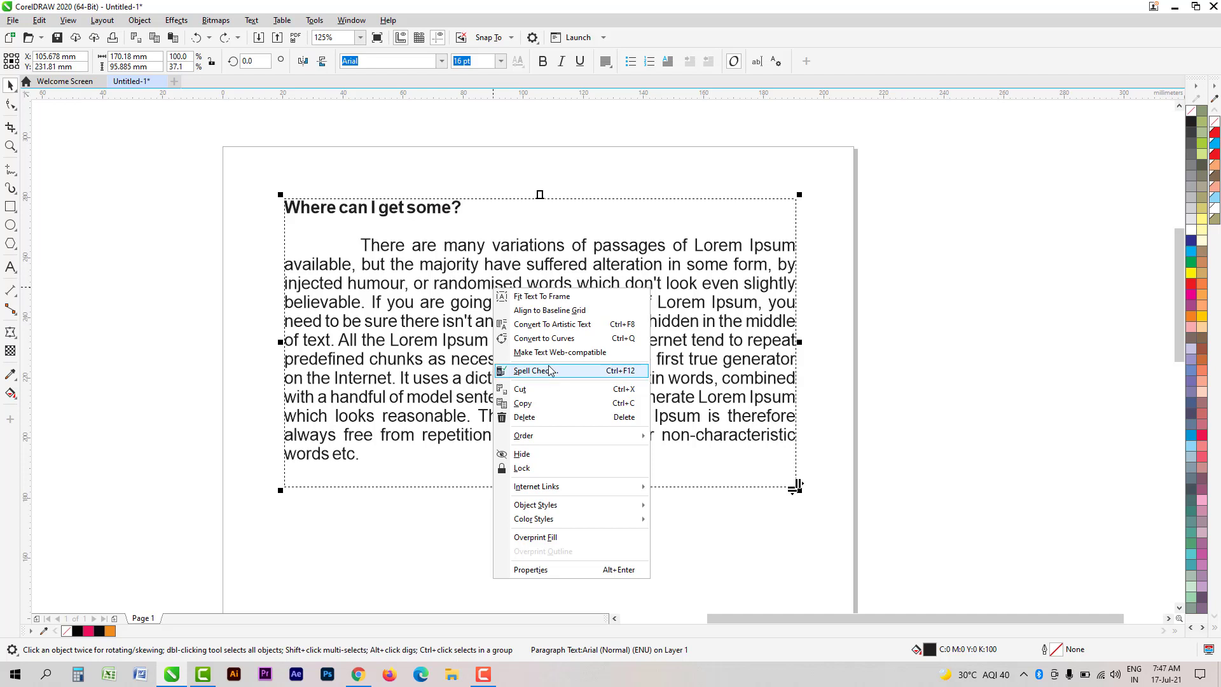
{"action": "left_click", "coordinate": [534, 296]}
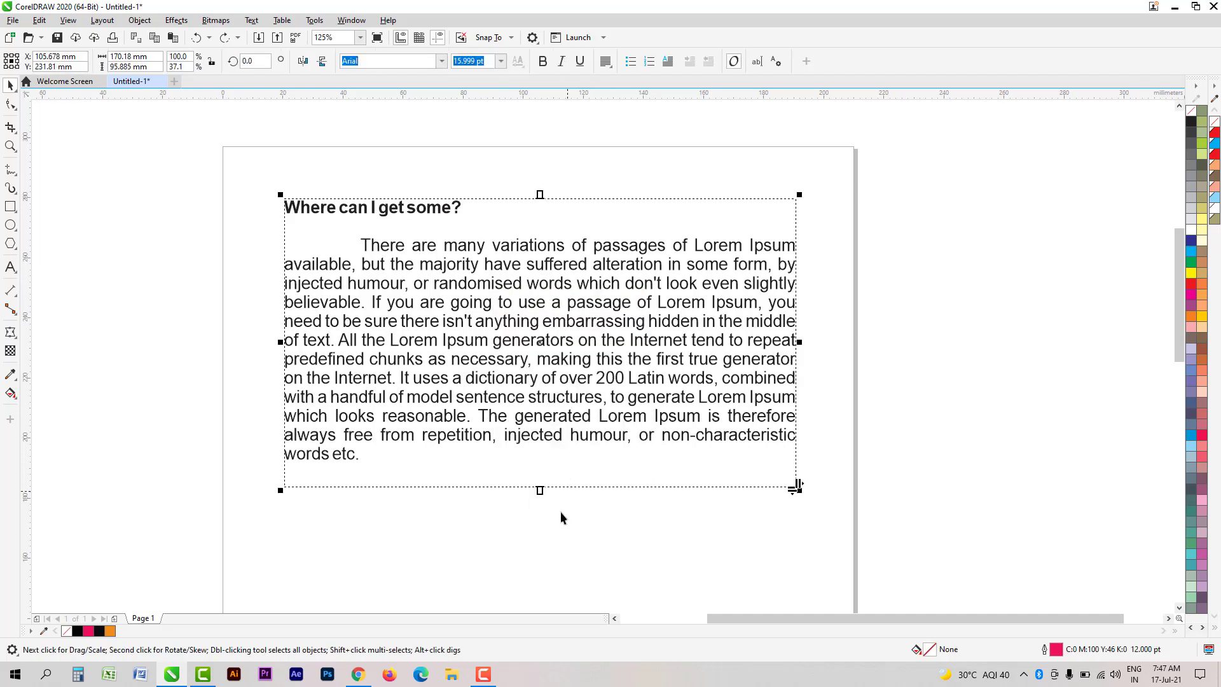
Step: Try fitting the paragraph text to a frame lengthened downward to about 150 mm high, and undo both changes
{"action": "scroll", "coordinate": [547, 445], "scroll_direction": "down", "scroll_amount": 2}
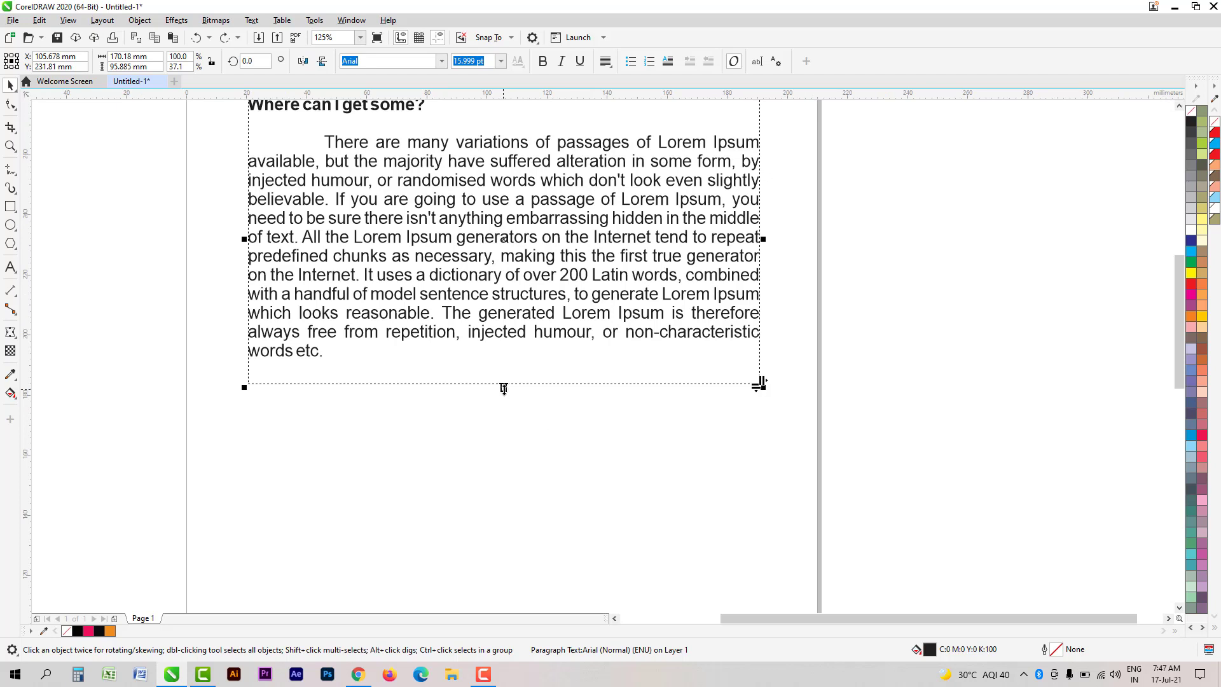
{"action": "left_click_drag", "start_coordinate": [503, 388], "coordinate": [503, 551]}
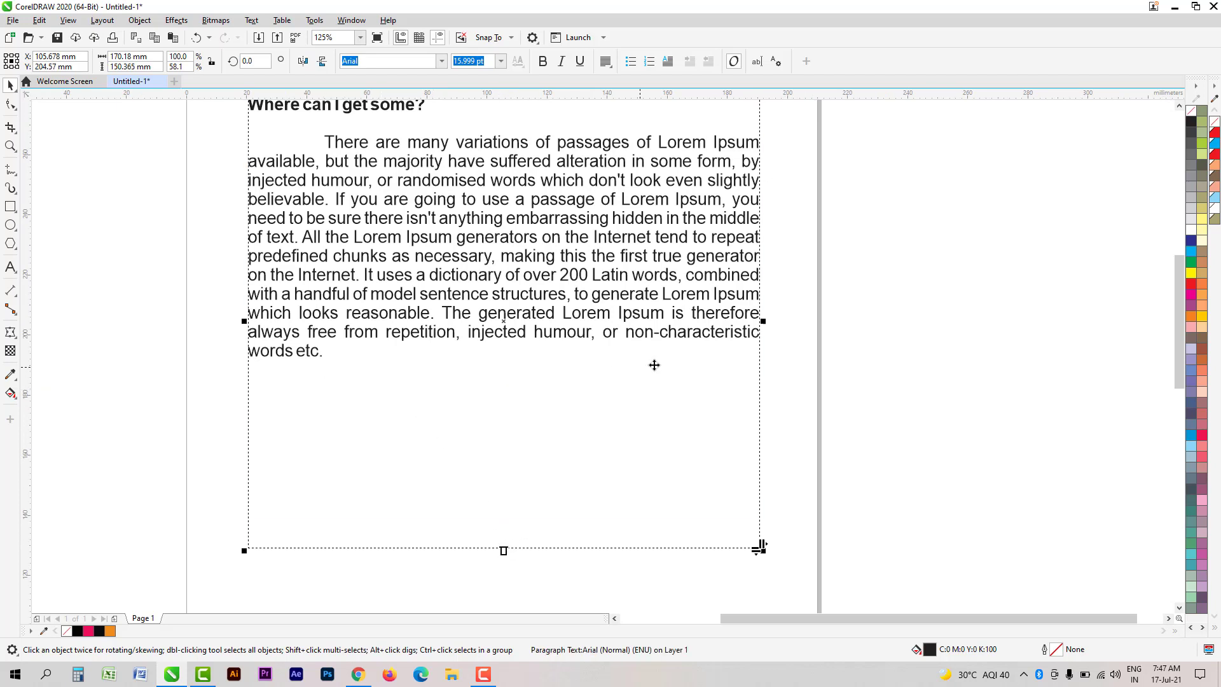
{"action": "right_click", "coordinate": [576, 262]}
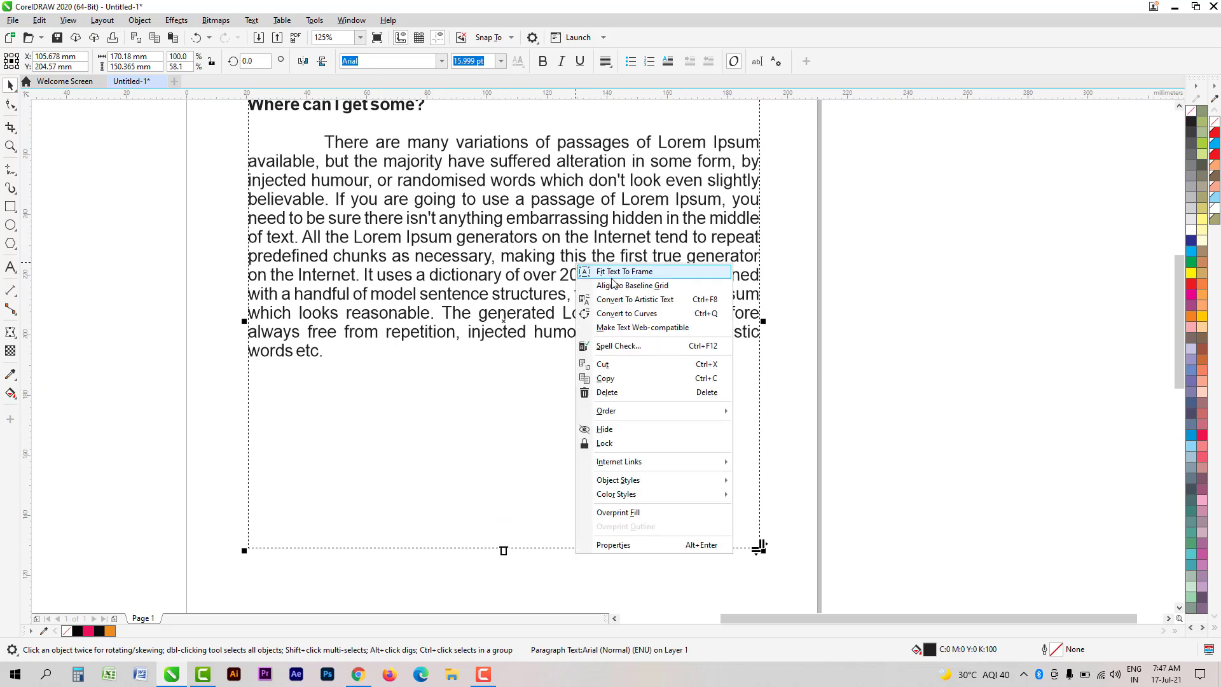
{"action": "left_click", "coordinate": [639, 280]}
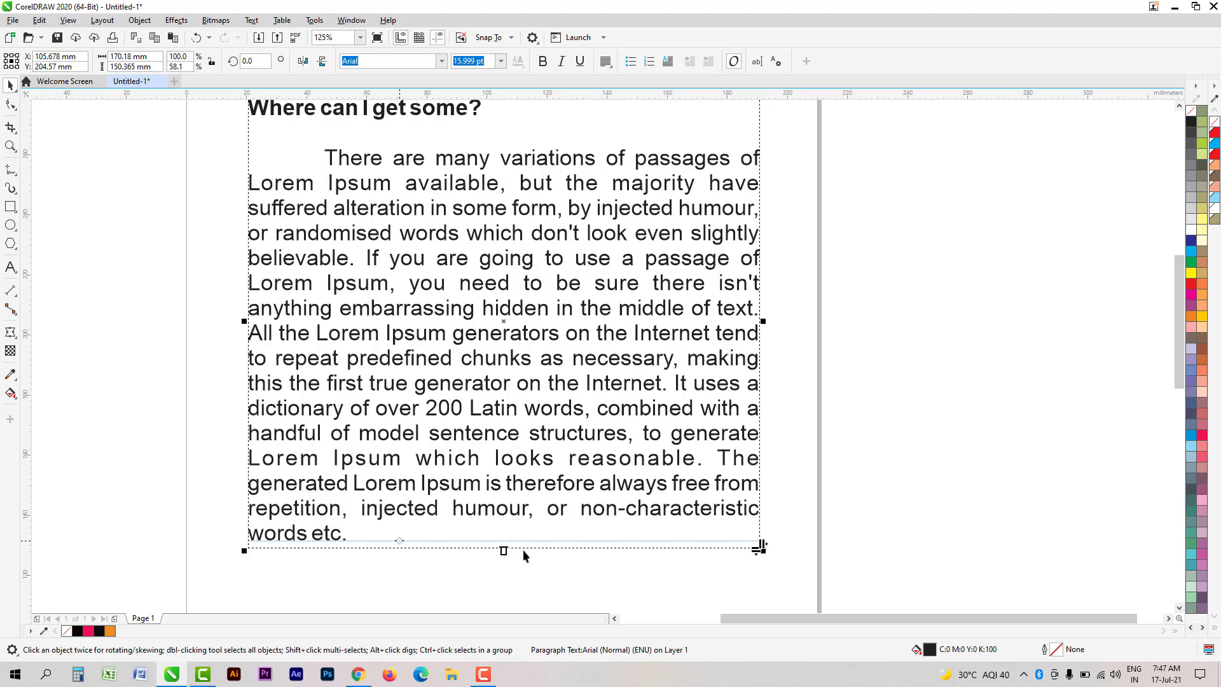
{"action": "key", "text": "ctrl+z"}
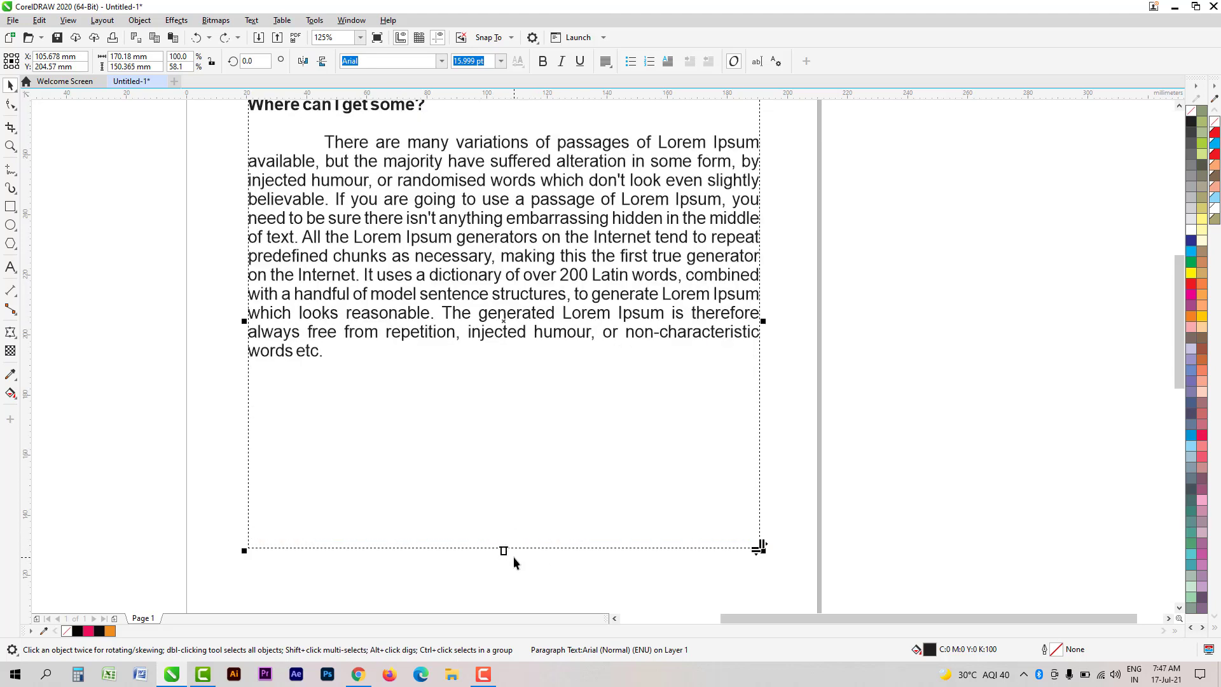
{"action": "key", "text": "ctrl+z"}
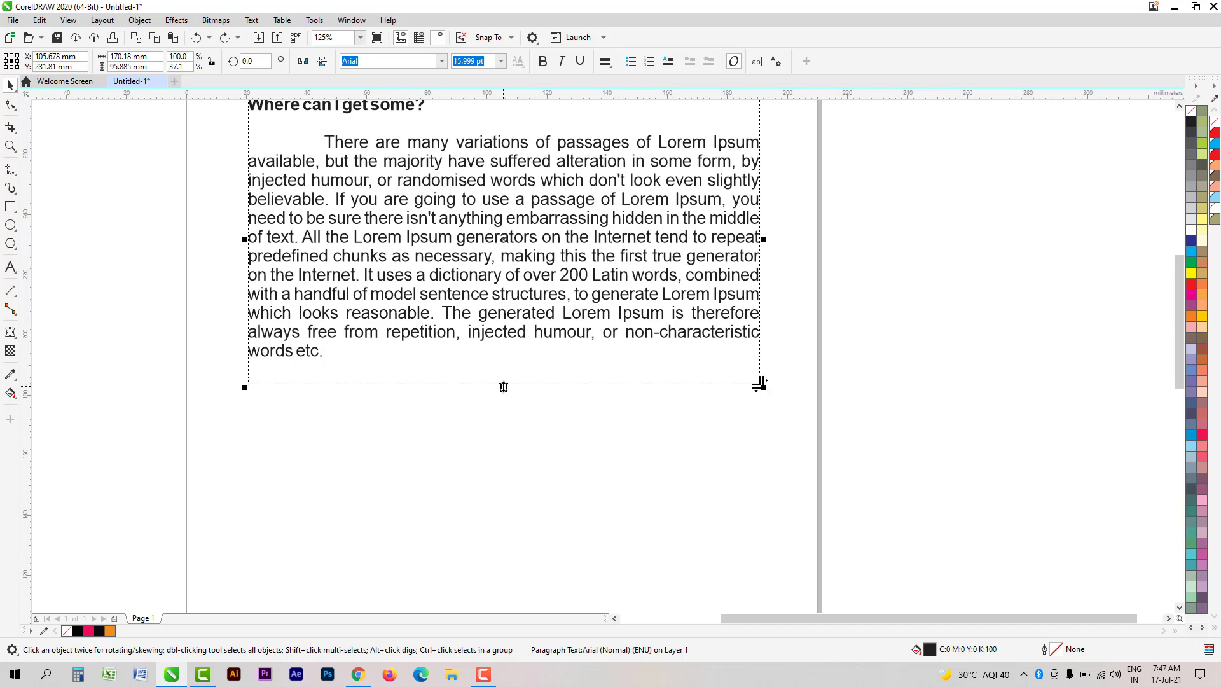
Step: Shorten the paragraph frame from its lower edge to about 88 mm high, and fit the text to the frame
{"action": "left_click_drag", "start_coordinate": [503, 386], "coordinate": [503, 363]}
{"action": "right_click", "coordinate": [532, 267]}
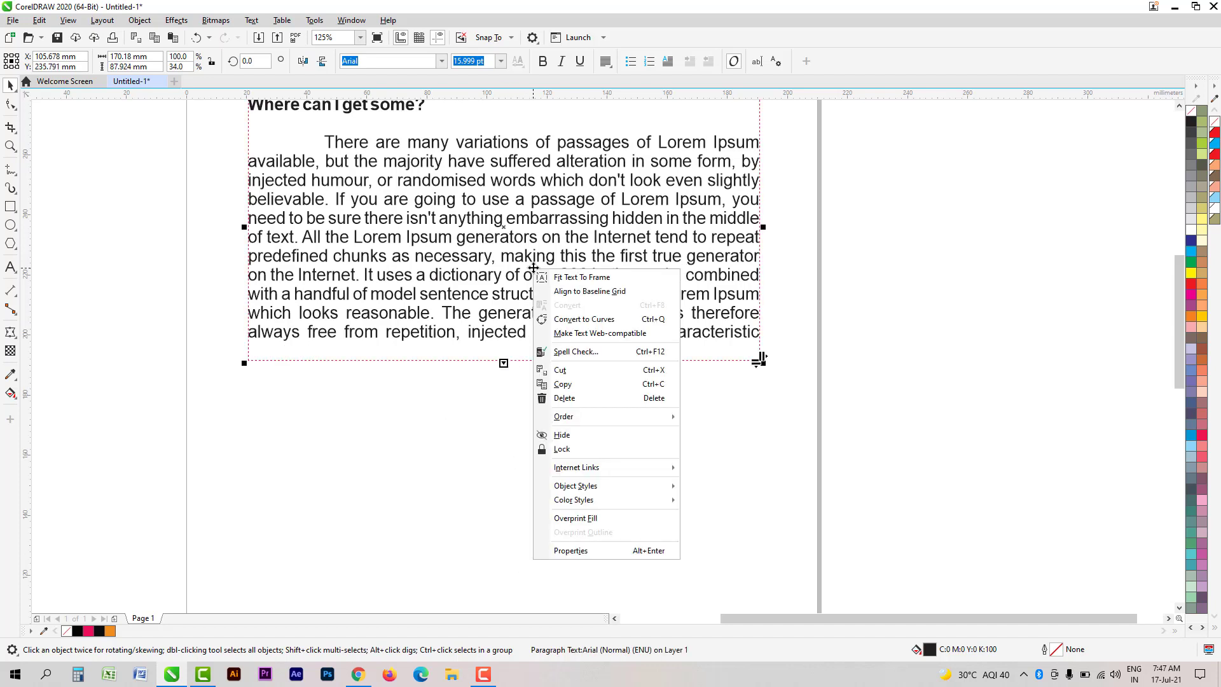
{"action": "left_click", "coordinate": [592, 280]}
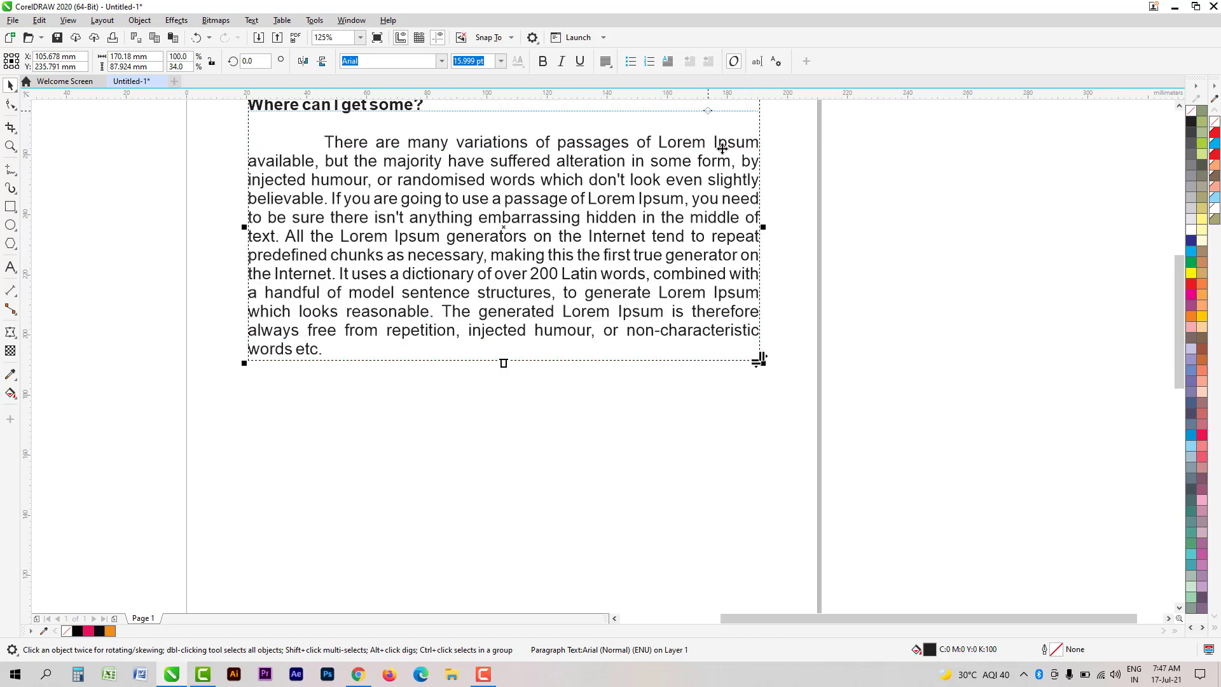
Step: Narrow the paragraph frame from its right side to about 140 mm wide, and fit the text to the frame
{"action": "left_click", "coordinate": [761, 230]}
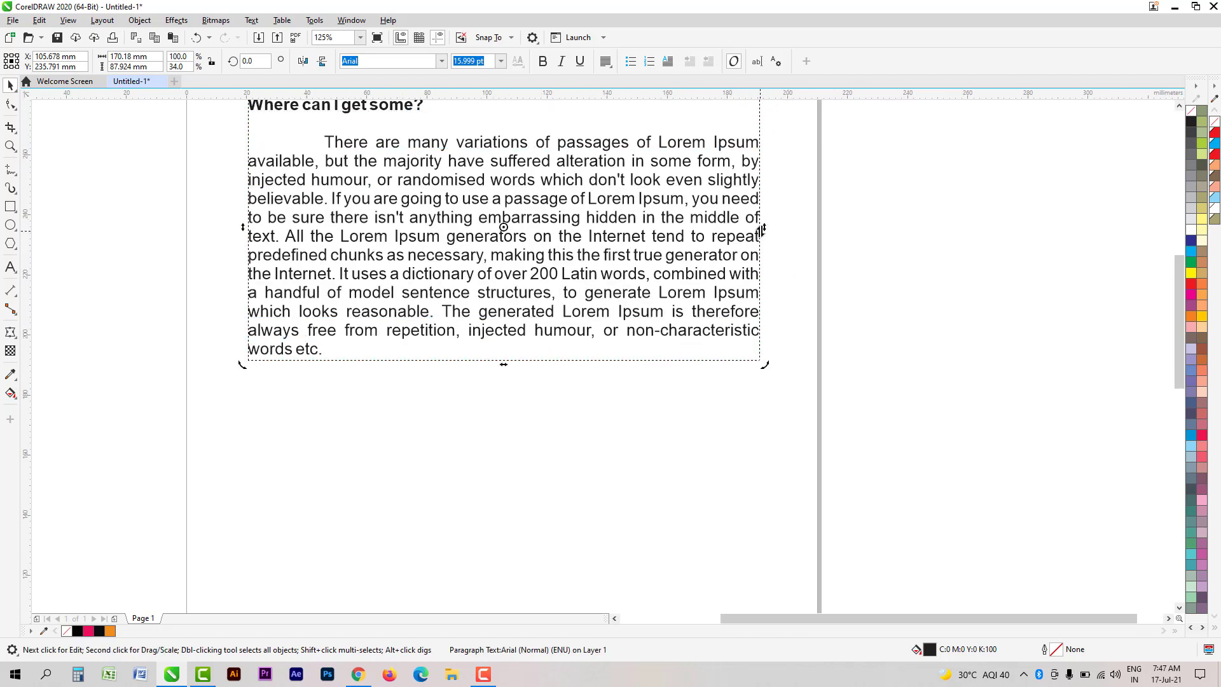
{"action": "left_click", "coordinate": [761, 229]}
{"action": "left_click_drag", "start_coordinate": [761, 227], "coordinate": [670, 225]}
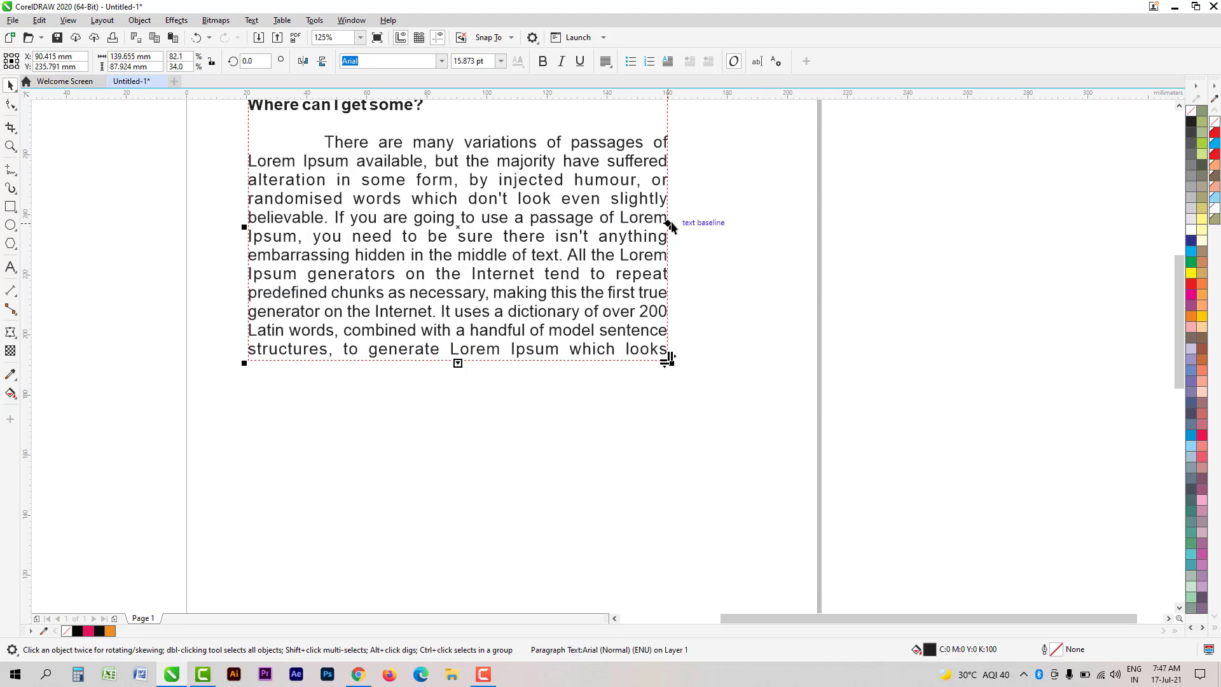
{"action": "scroll", "coordinate": [661, 353], "scroll_direction": "down", "scroll_amount": 2}
{"action": "scroll", "coordinate": [617, 323], "scroll_direction": "up", "scroll_amount": 2}
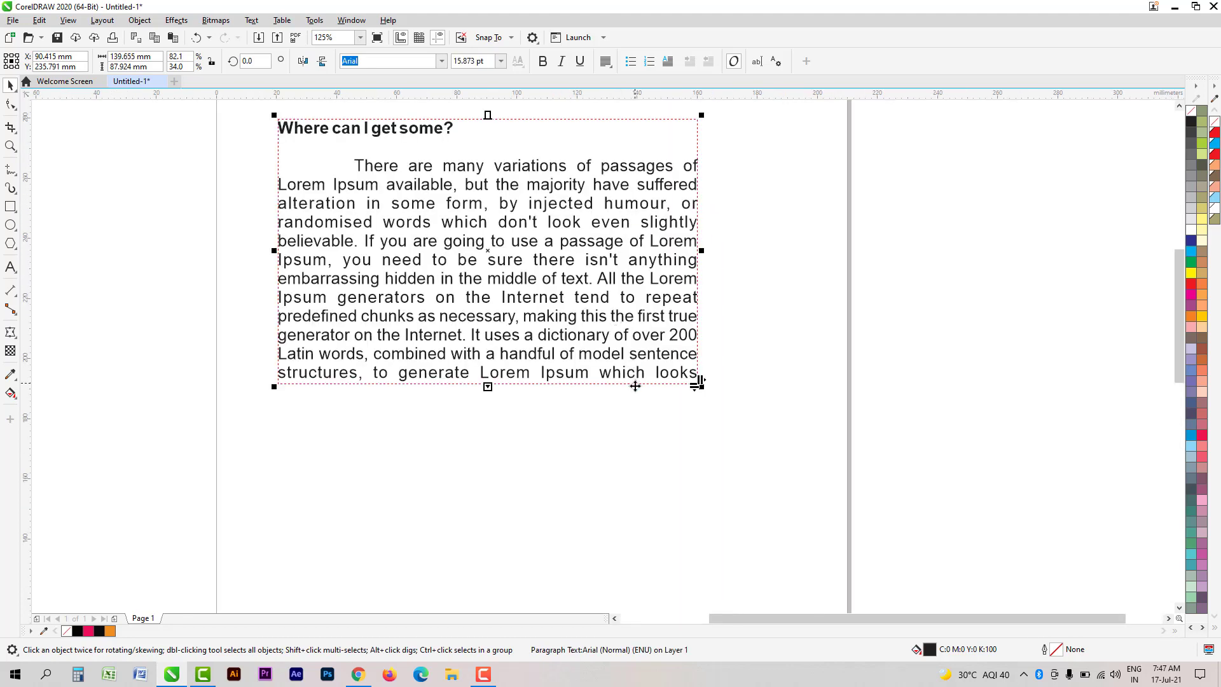
{"action": "right_click", "coordinate": [468, 234]}
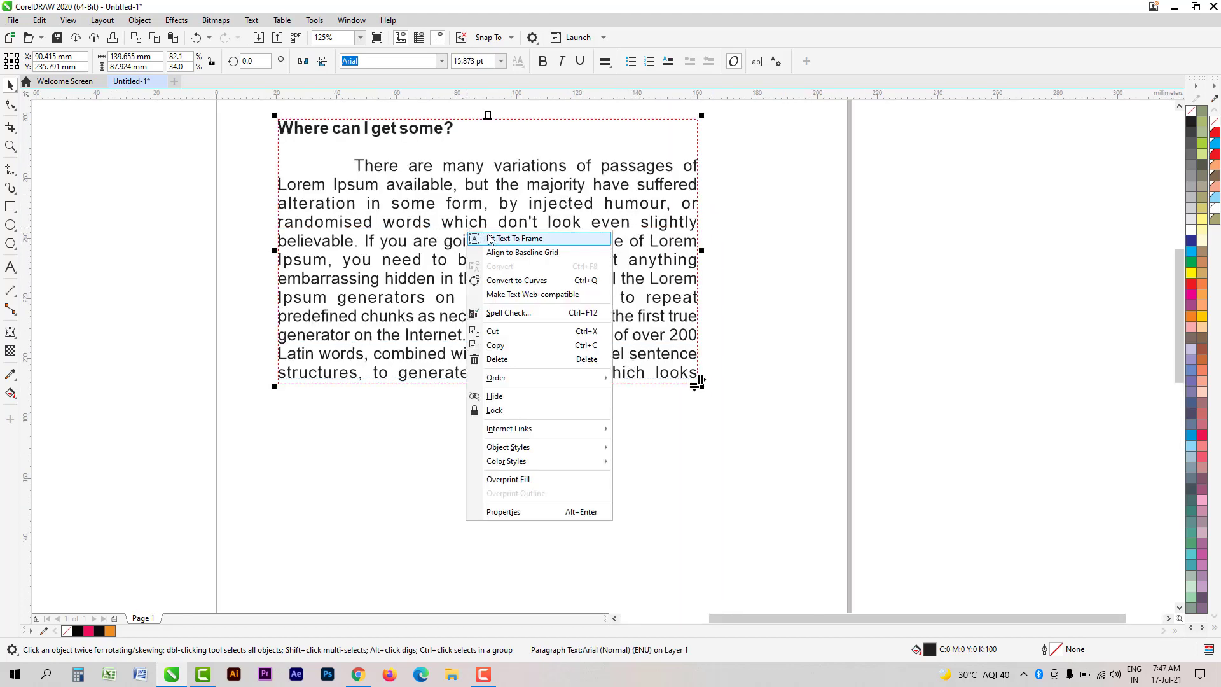
{"action": "left_click", "coordinate": [499, 241]}
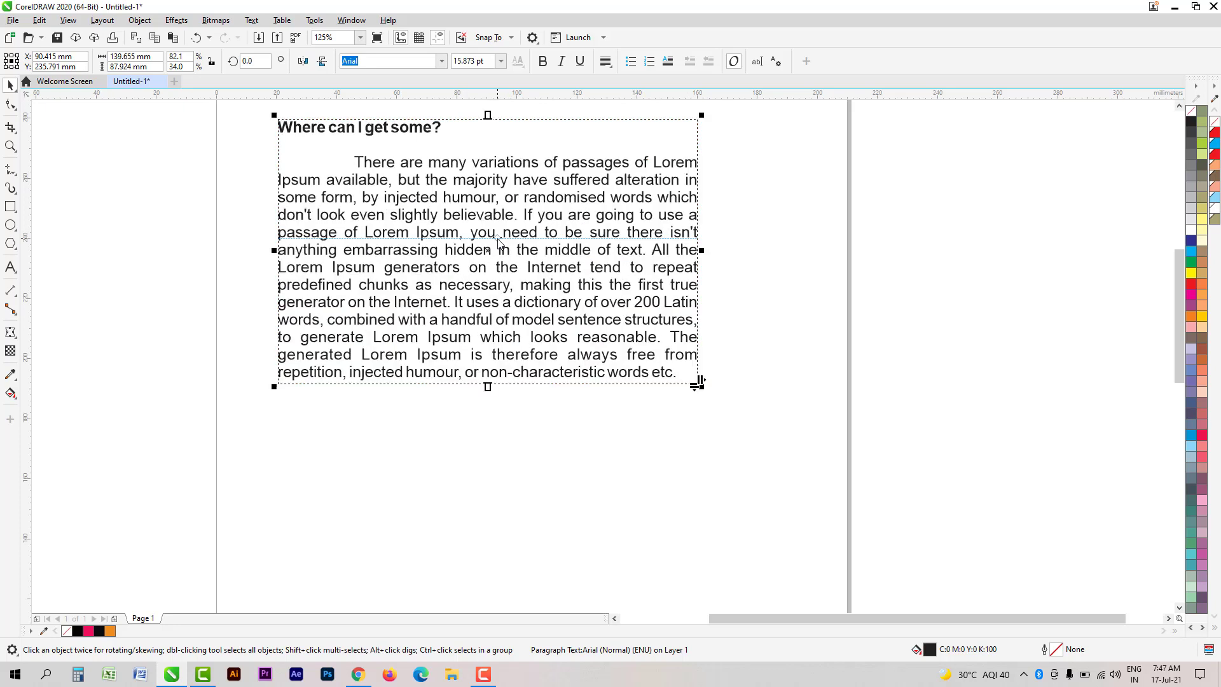